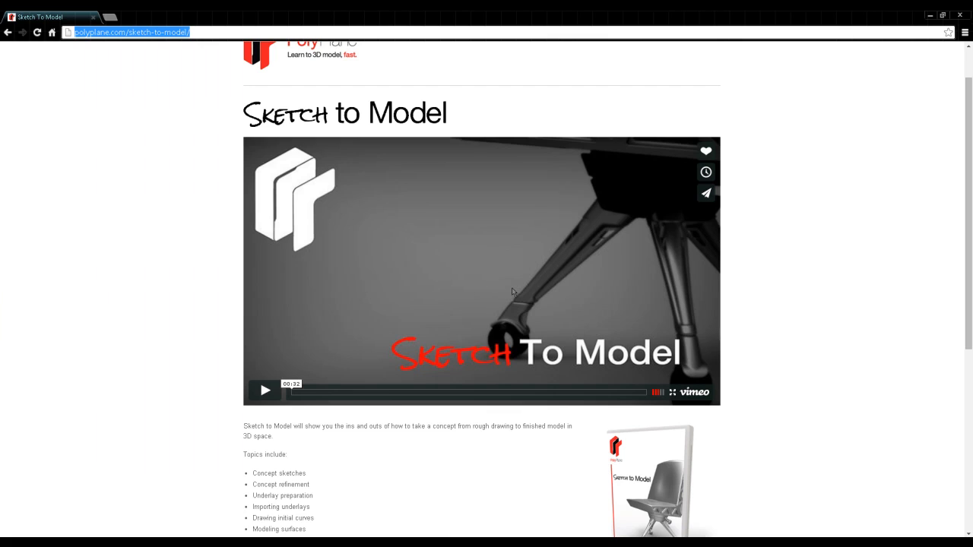
Turn on the Wheels, Leg, TiltLock, Base, Sides and Cushions layers and orbit the Perspective view
scroll(859, 373, down, 3)
scroll(836, 379, up, 3)
scroll(836, 380, down, 1)
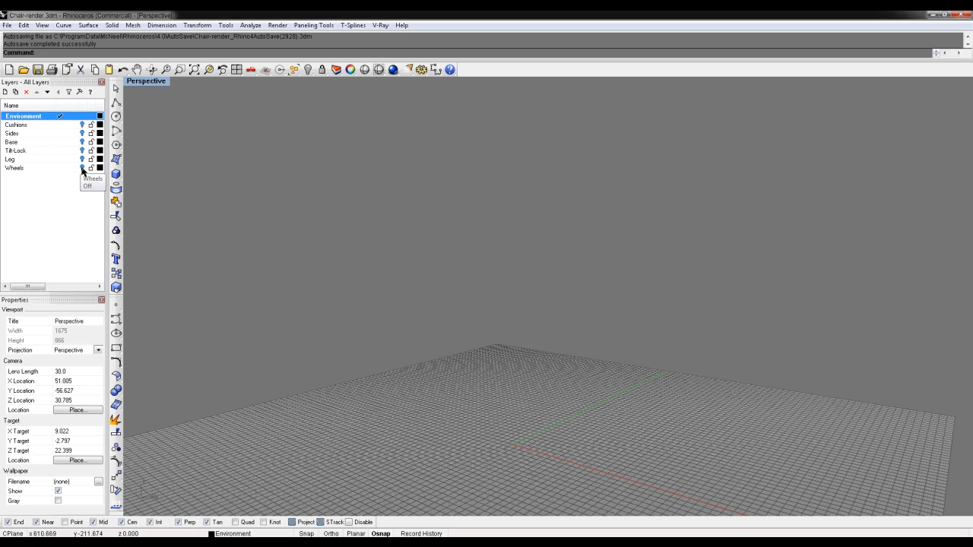
click(30, 168)
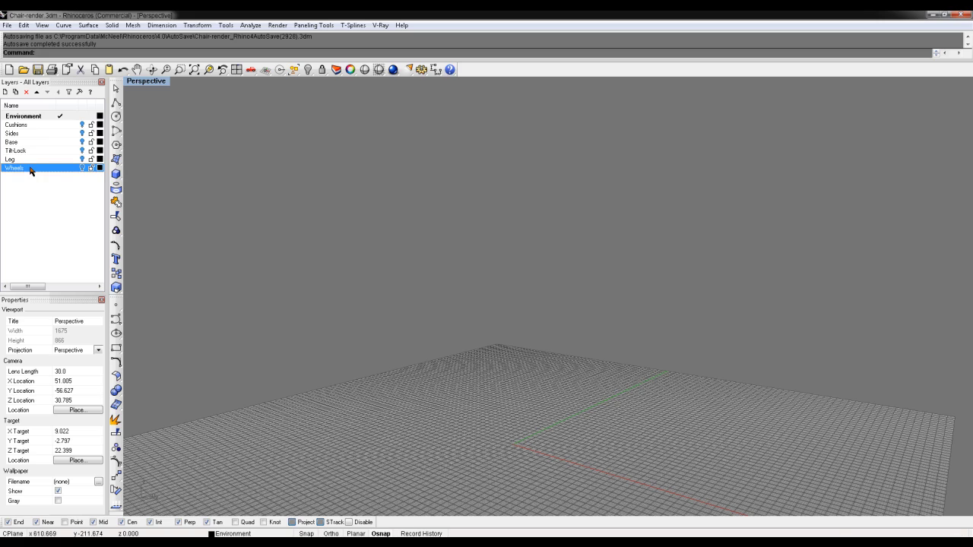
click(82, 167)
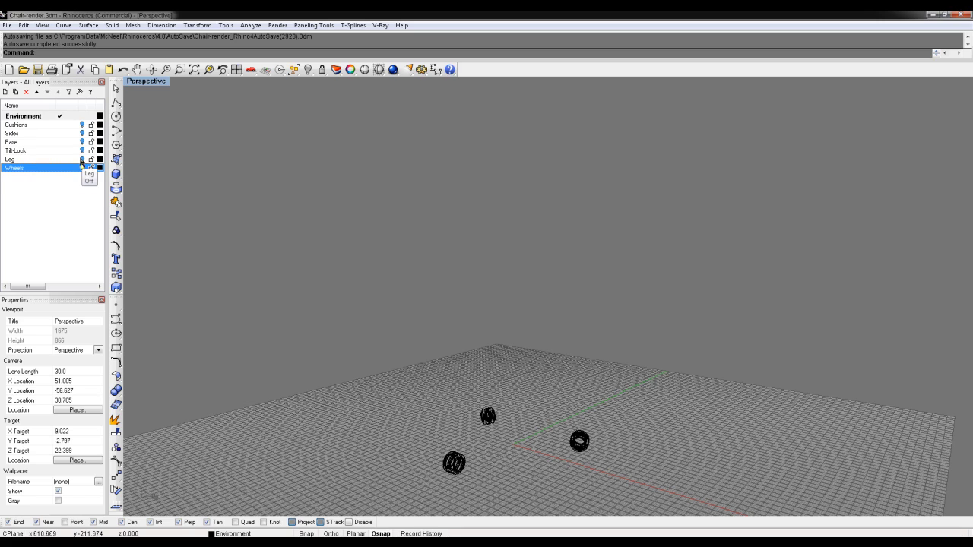
click(81, 159)
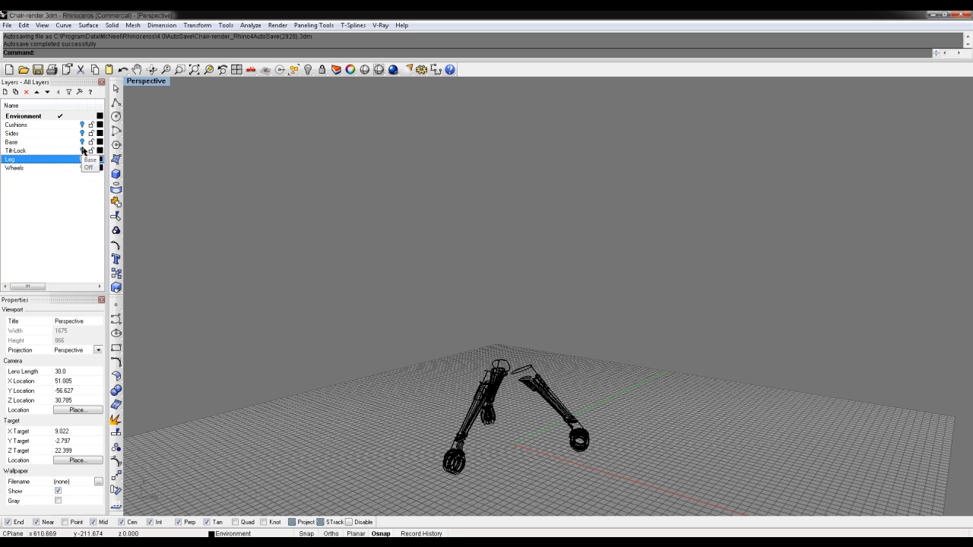
click(82, 151)
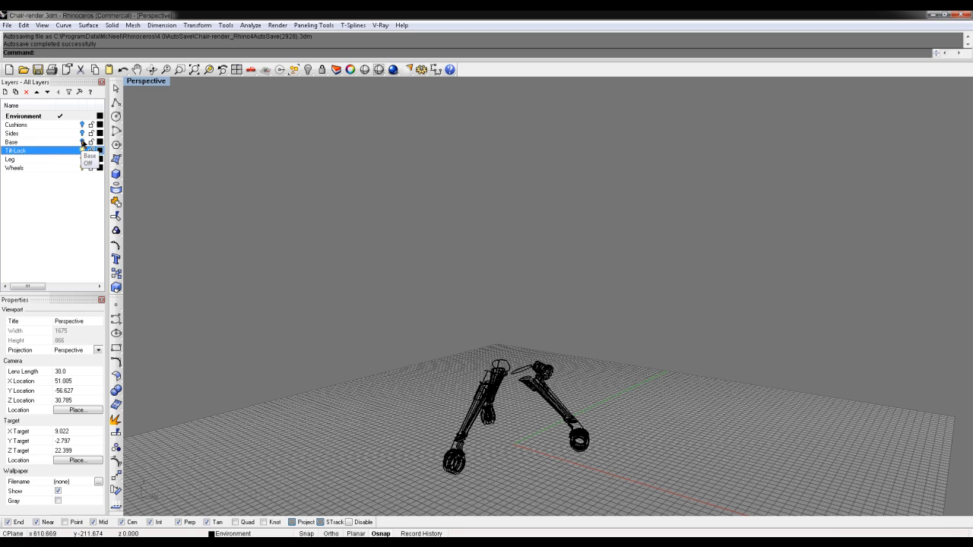
click(82, 142)
click(82, 133)
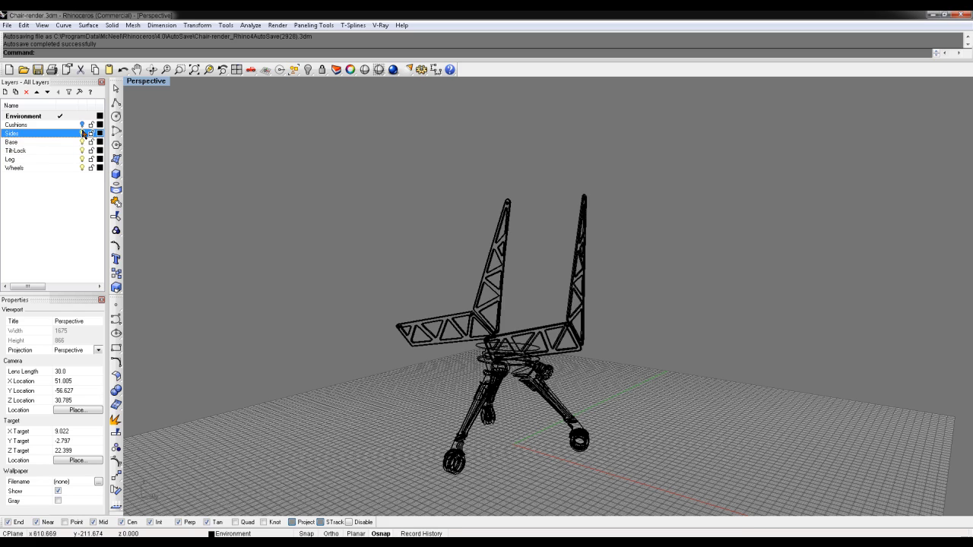
click(82, 124)
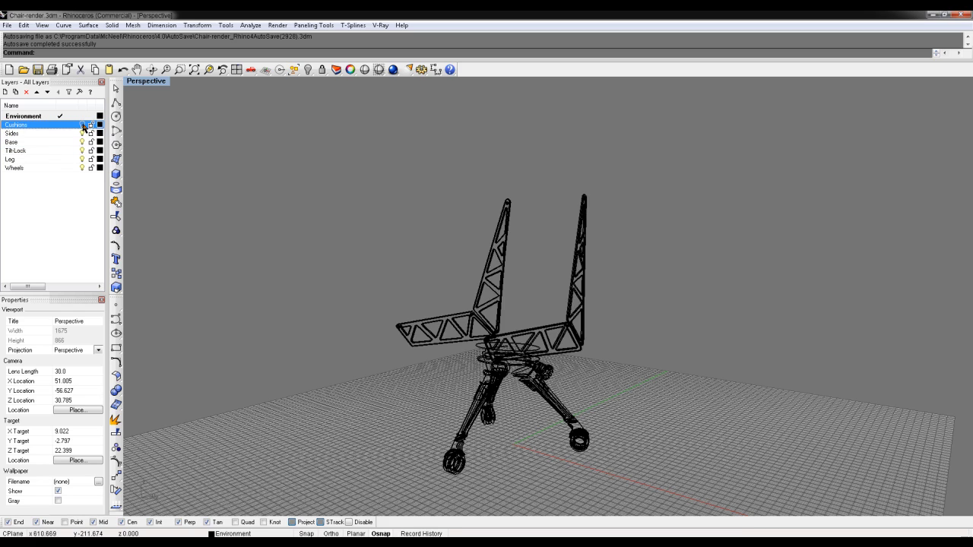
click(32, 116)
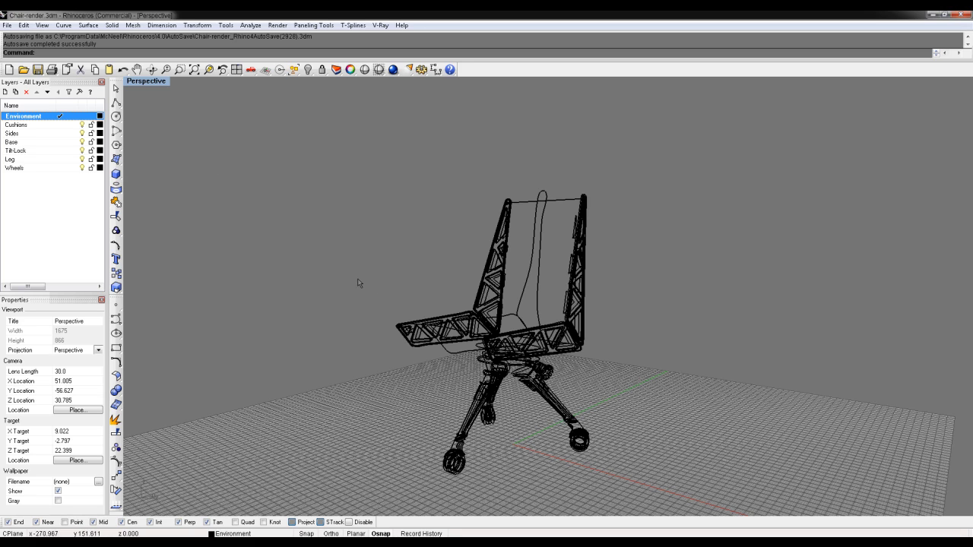
mouse_move(359, 283)
right_down()
mouse_move(591, 301)
mouse_move(363, 304)
mouse_move(373, 282)
mouse_move(370, 298)
right_up()
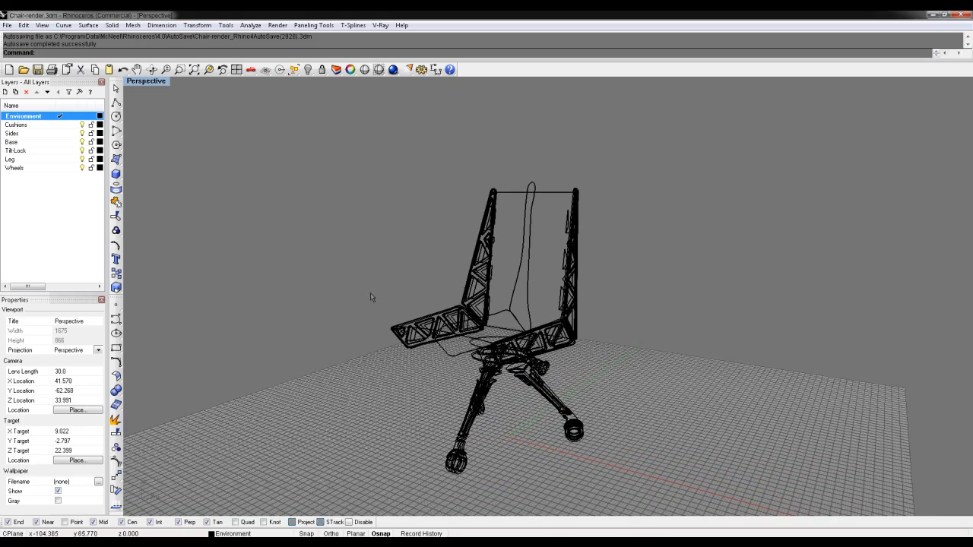
Set the office photo as the Perspective wallpaper, orbit the seat to face right, and hide the world axes icon
click(151, 82)
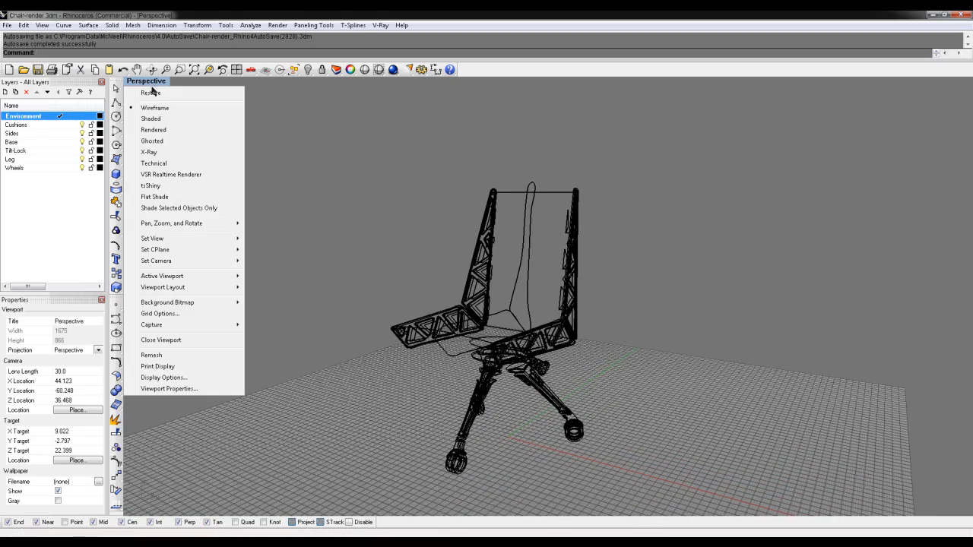
click(187, 388)
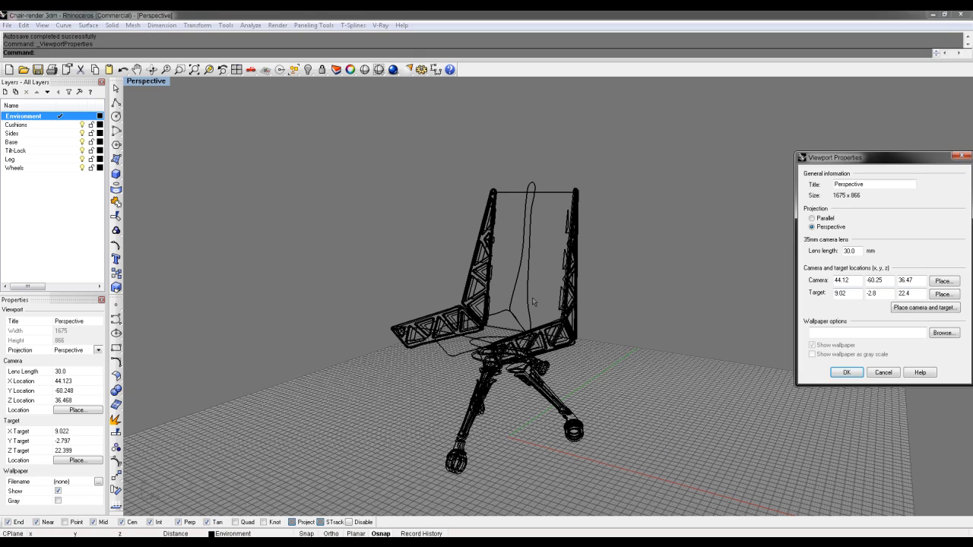
drag(898, 156, 426, 166)
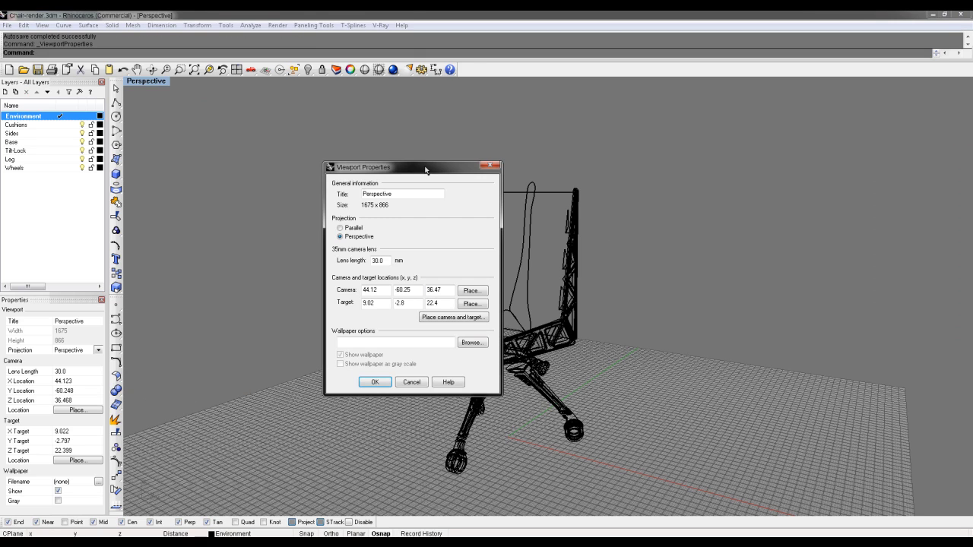
click(473, 343)
double_click(365, 230)
click(377, 383)
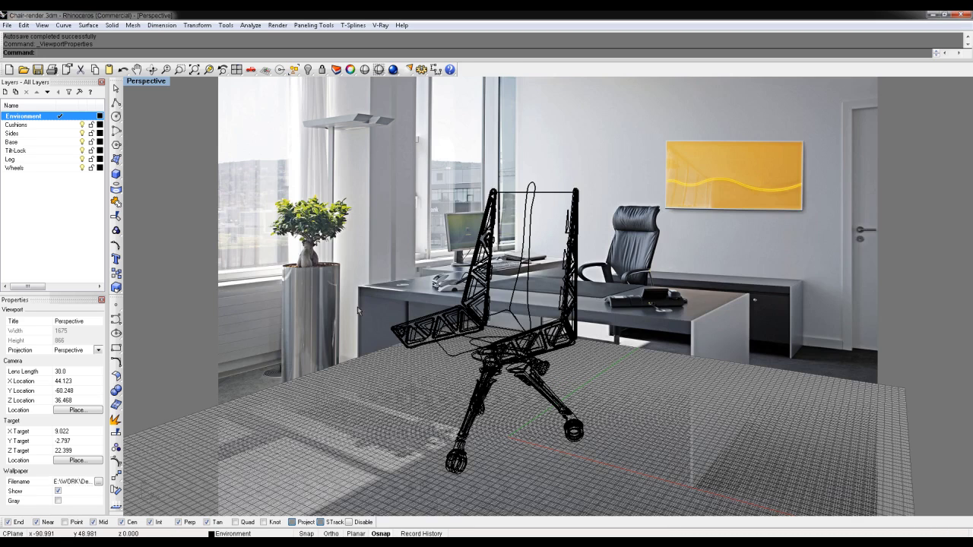
right_drag(327, 303, 588, 454)
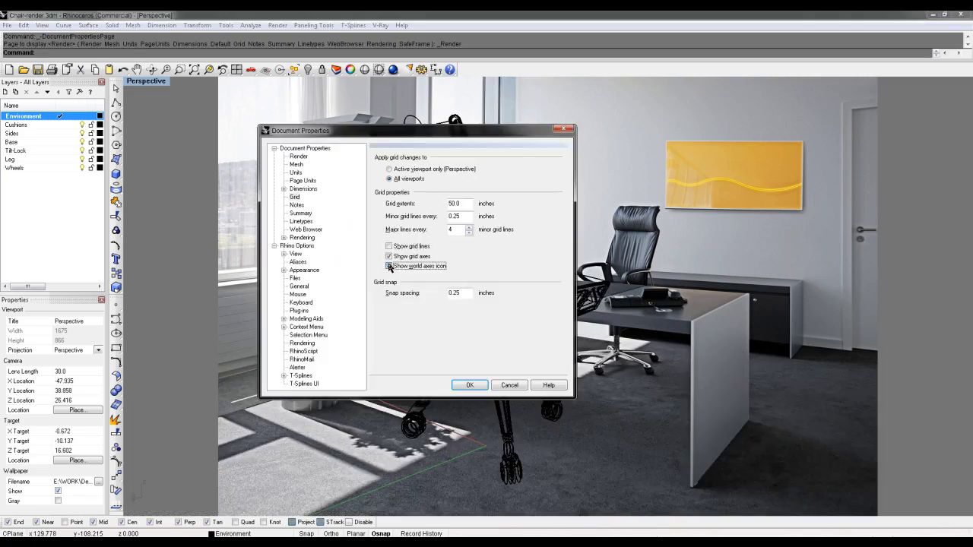
click(389, 266)
Turn off the grid axes and show the chair in Shaded display over the office photo
click(389, 256)
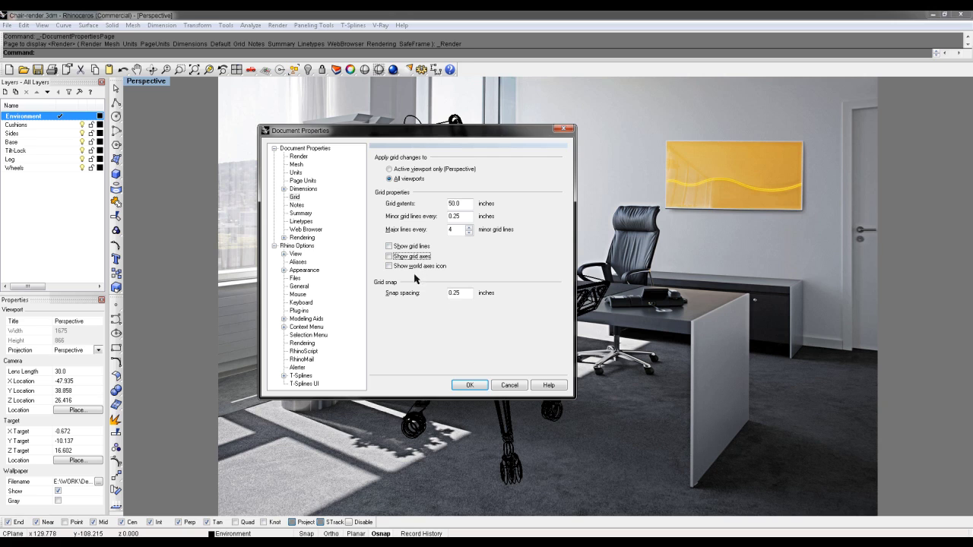
click(476, 384)
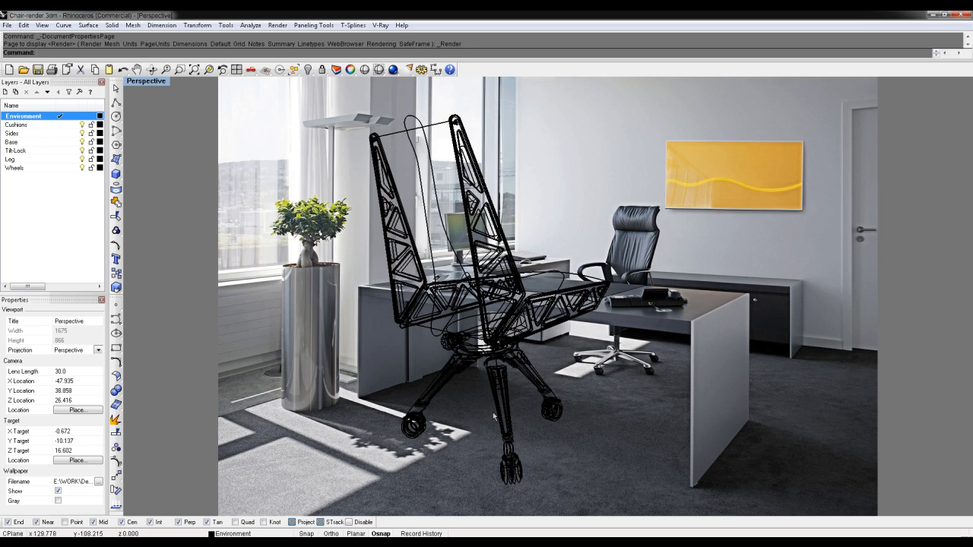
shift+right_drag(497, 370, 481, 425)
key(ctrl+alt+s)
right_drag(486, 370, 505, 363)
scroll(506, 364, down, 4)
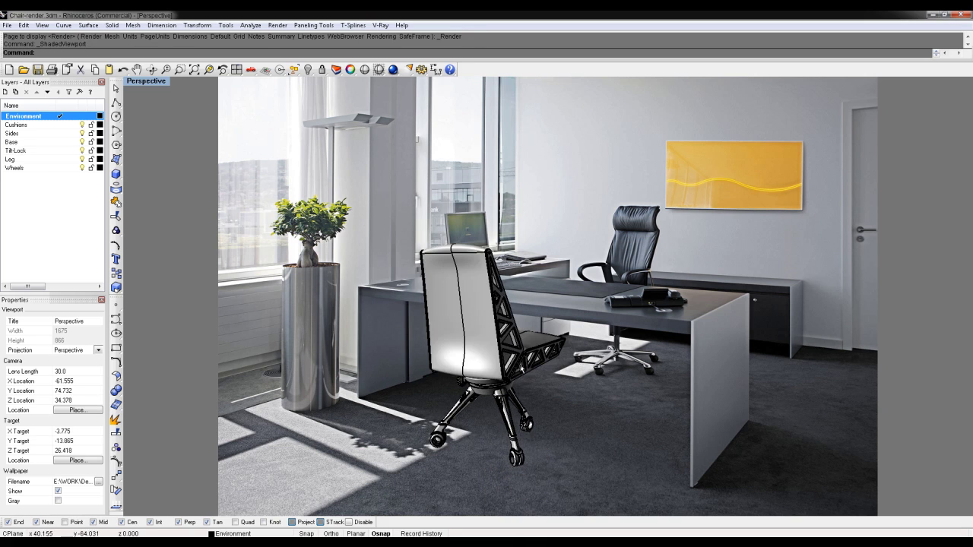
Pan, orbit and zoom until the chair stands on the carpet beside the desk
shift+right_drag(522, 369, 511, 373)
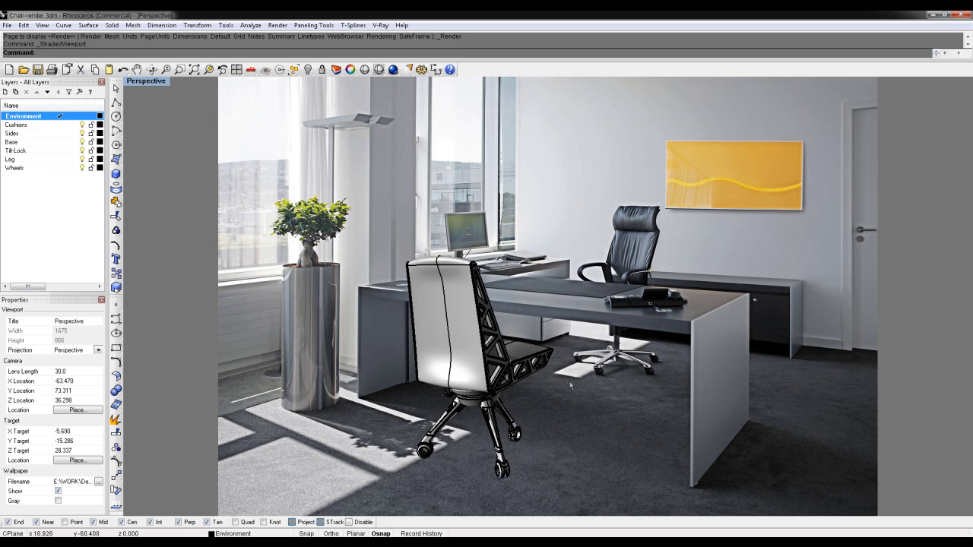
right_drag(623, 386, 622, 389)
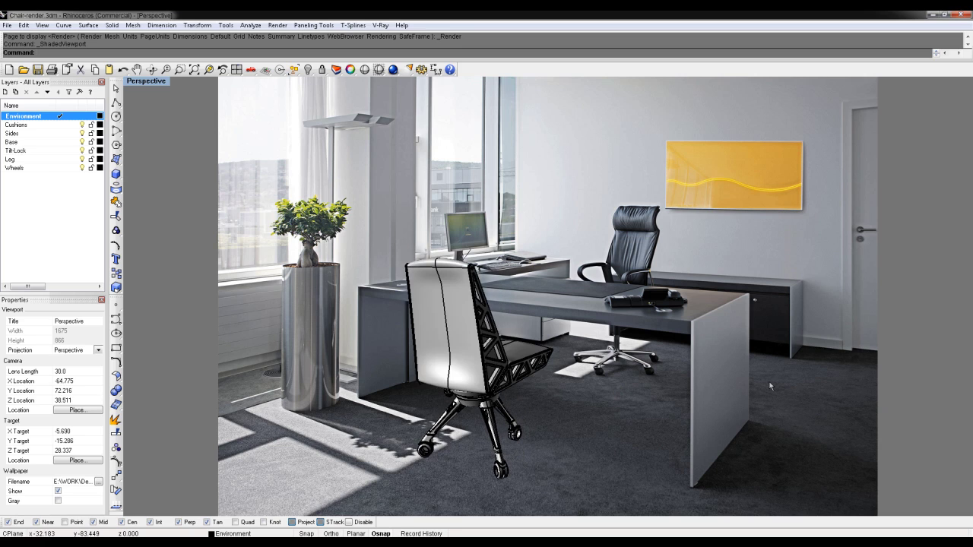
alt+right_drag(777, 381, 781, 383)
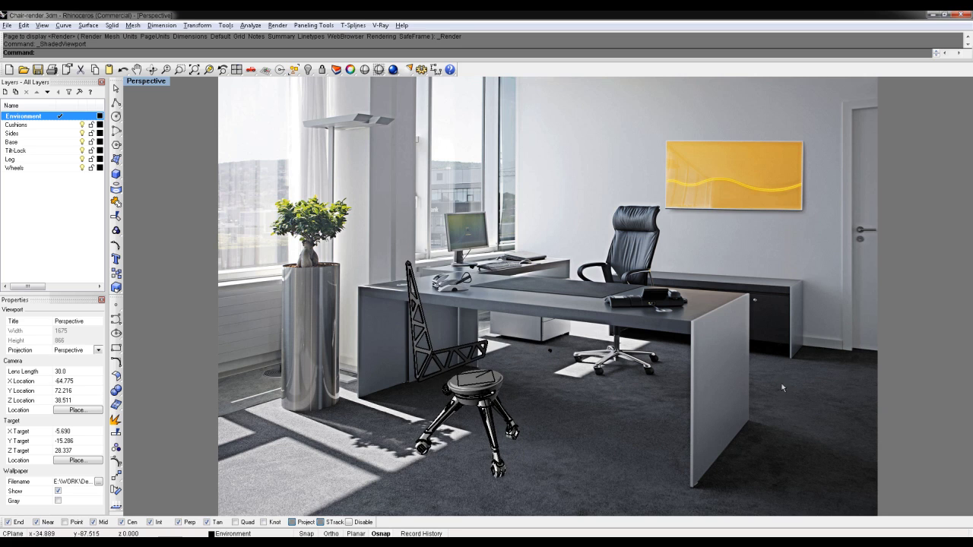
mouse_move(658, 379)
ctrl+right_down()
mouse_move(661, 370)
mouse_move(634, 378)
mouse_move(637, 365)
mouse_move(653, 369)
mouse_move(593, 370)
ctrl+right_up()
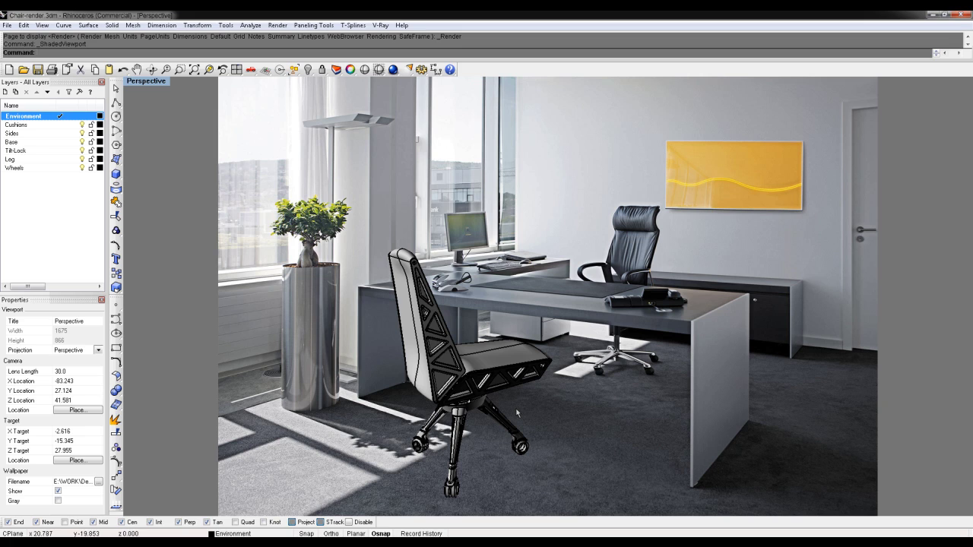
shift+right_drag(523, 399, 612, 368)
scroll(545, 368, up, 1)
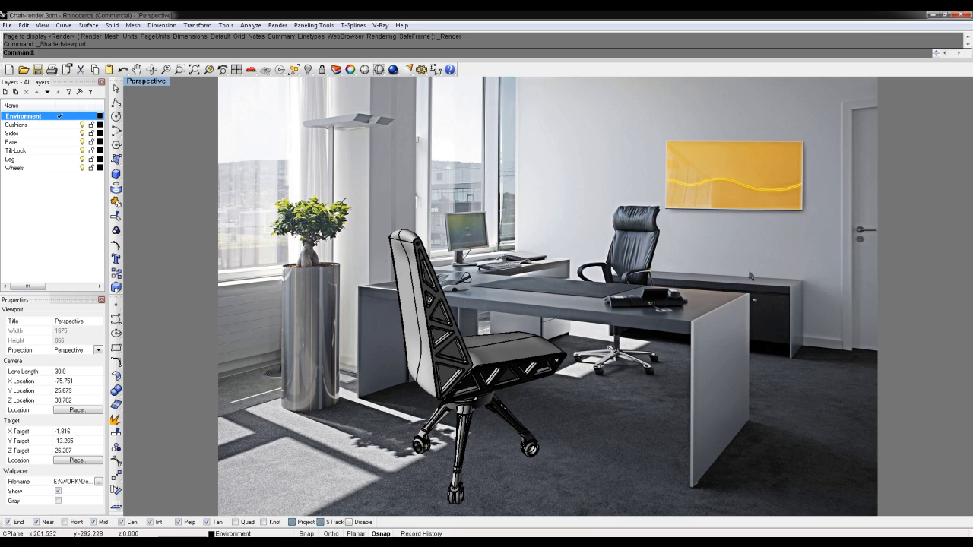
click(162, 82)
Set the Perspective viewport's lens length to 35 mm
click(200, 393)
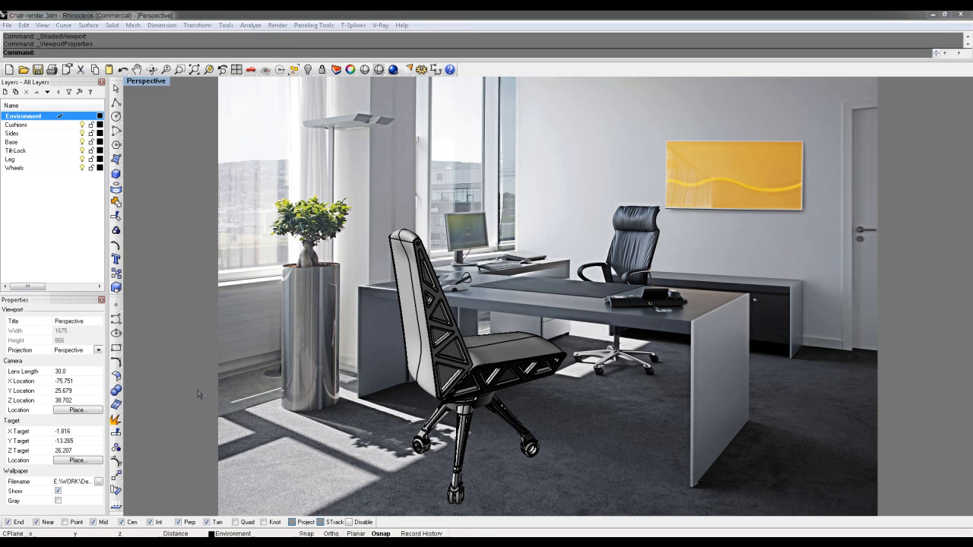
double_click(378, 261)
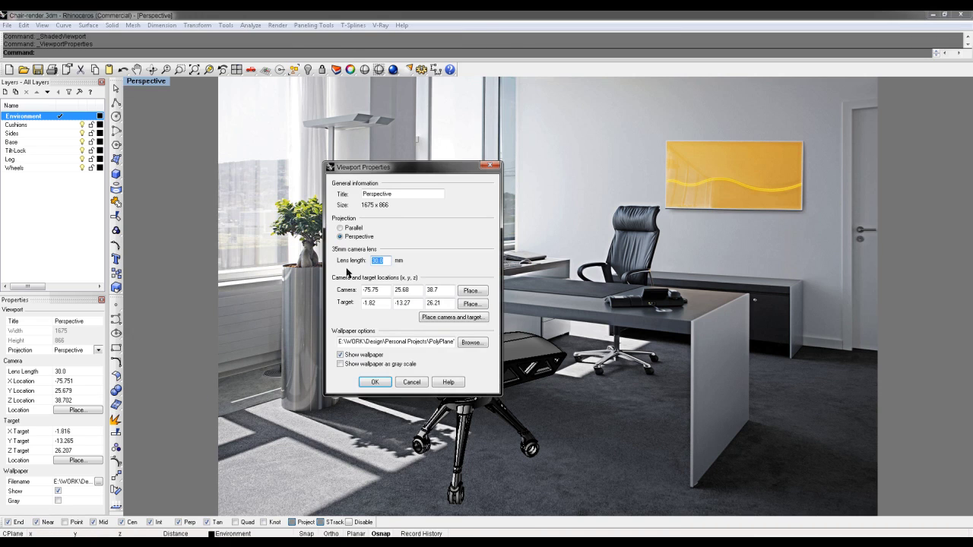
text(35)
key(Return)
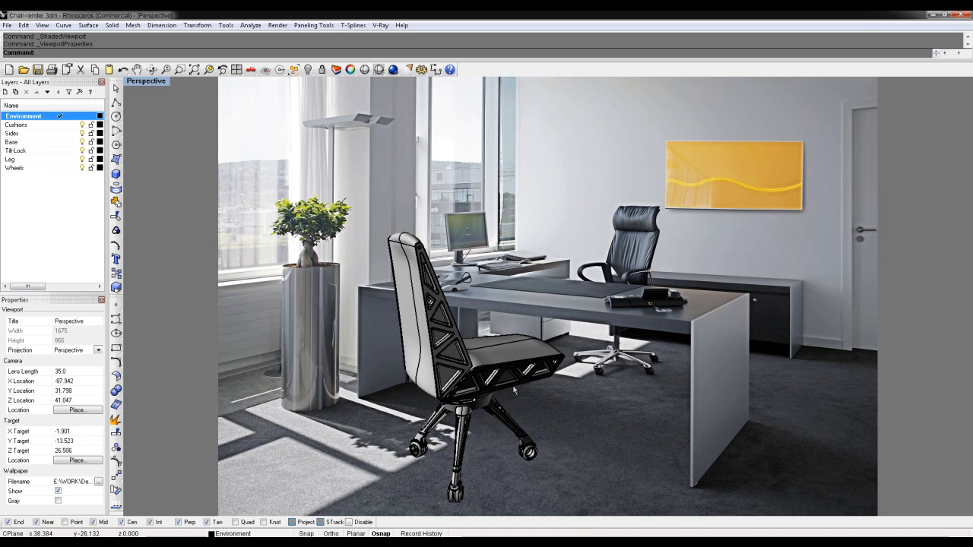
Try a 10 mm lens and orbit, then undo the view back to the 30 mm matched camera
click(163, 81)
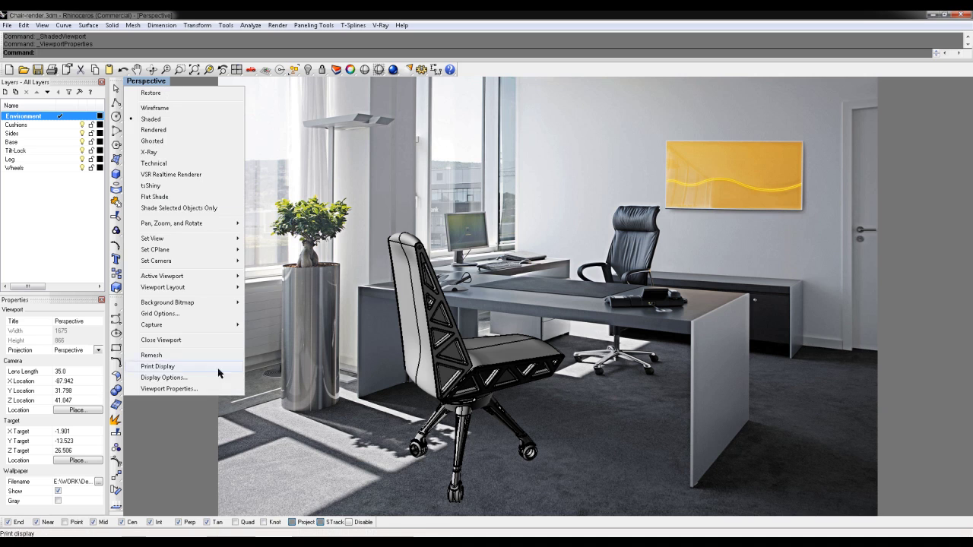
click(220, 391)
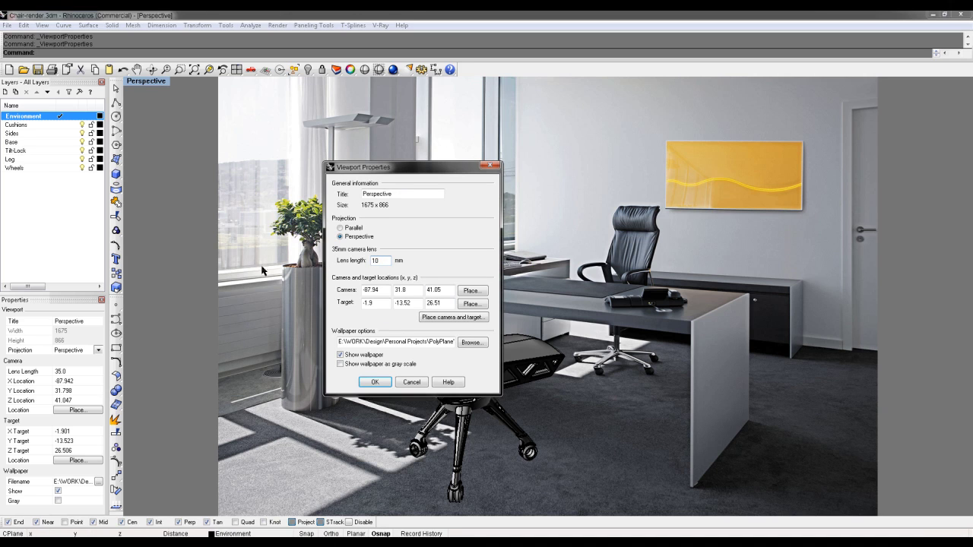
click(375, 381)
scroll(540, 245, up, 5)
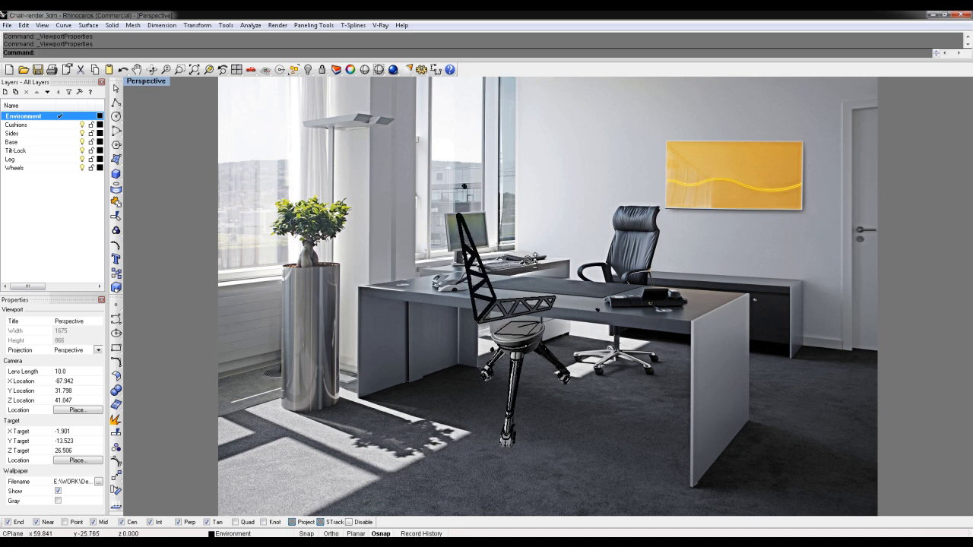
scroll(540, 245, up, 5)
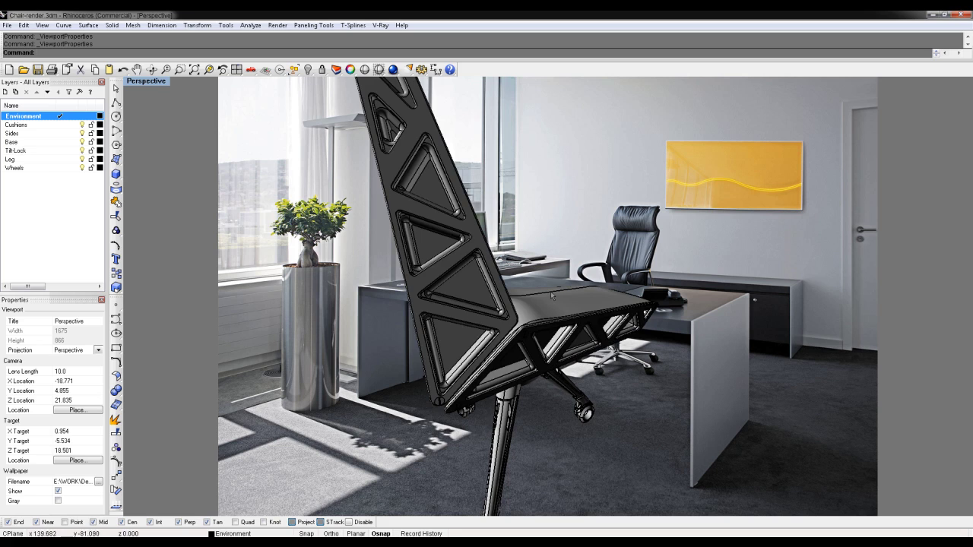
right_drag(603, 316, 515, 321)
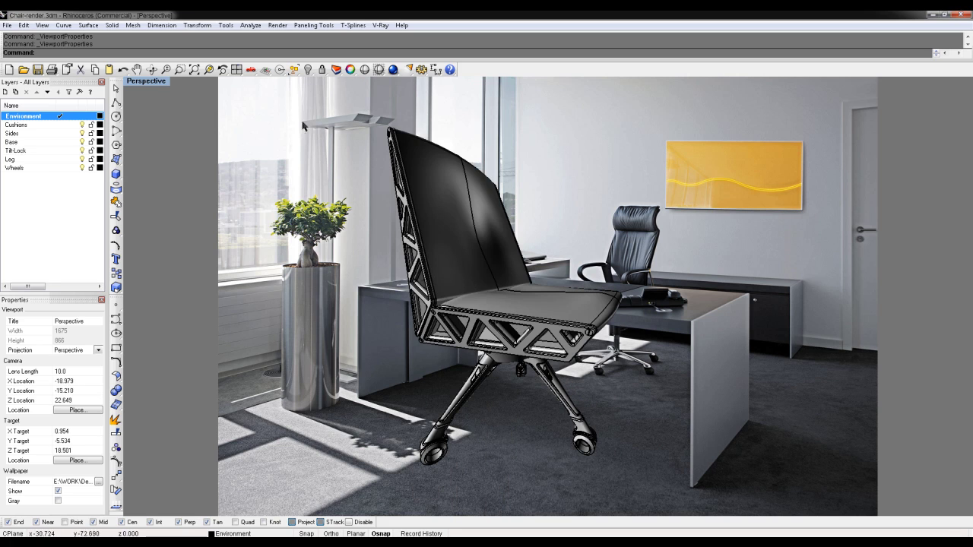
key(Home)
key(Home)
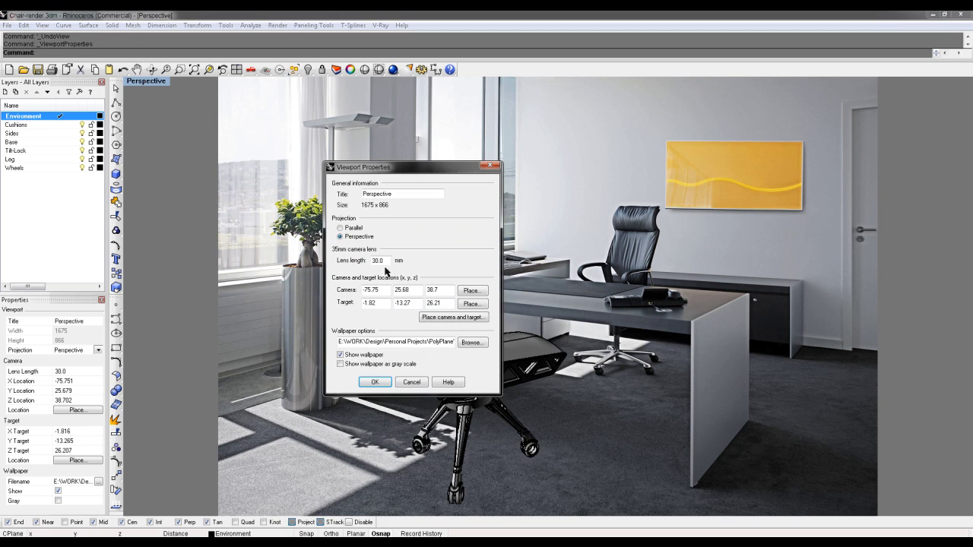
click(411, 382)
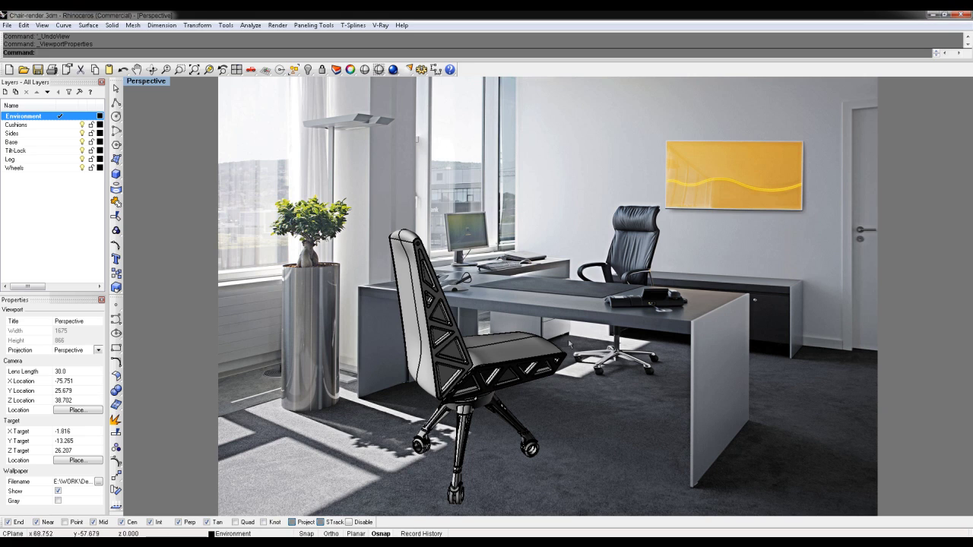
Save the matched camera in Named Views as 'Main_Shot-1'
click(159, 85)
mouse_move(196, 242)
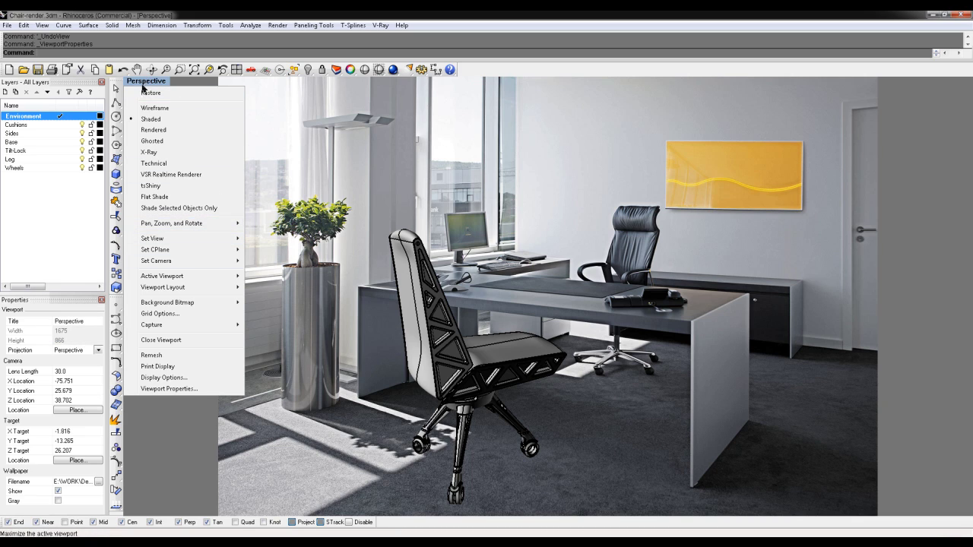
mouse_move(155, 240)
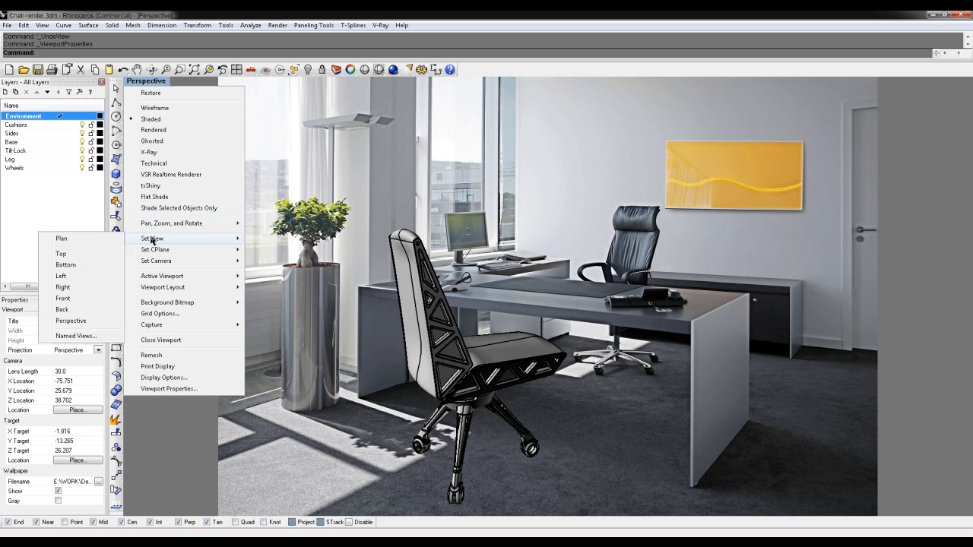
click(88, 339)
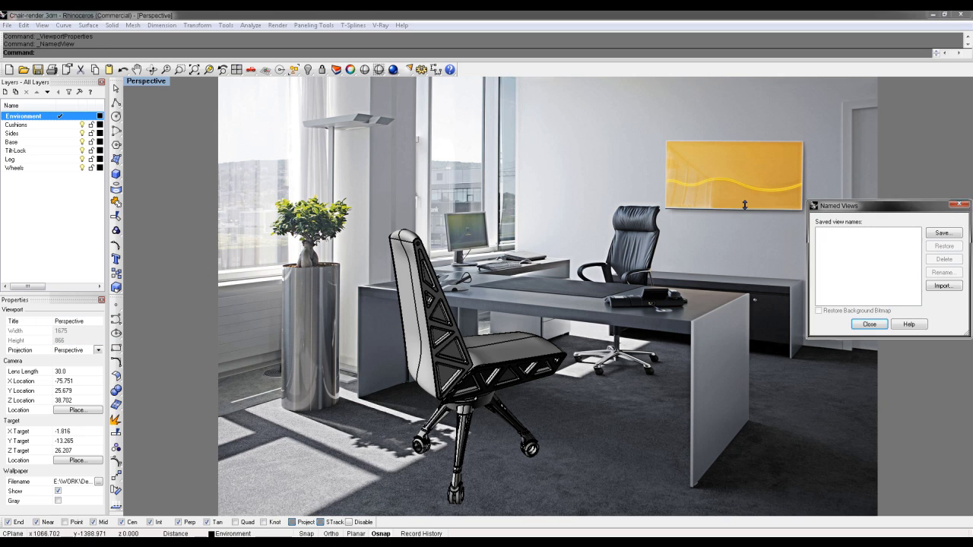
click(943, 232)
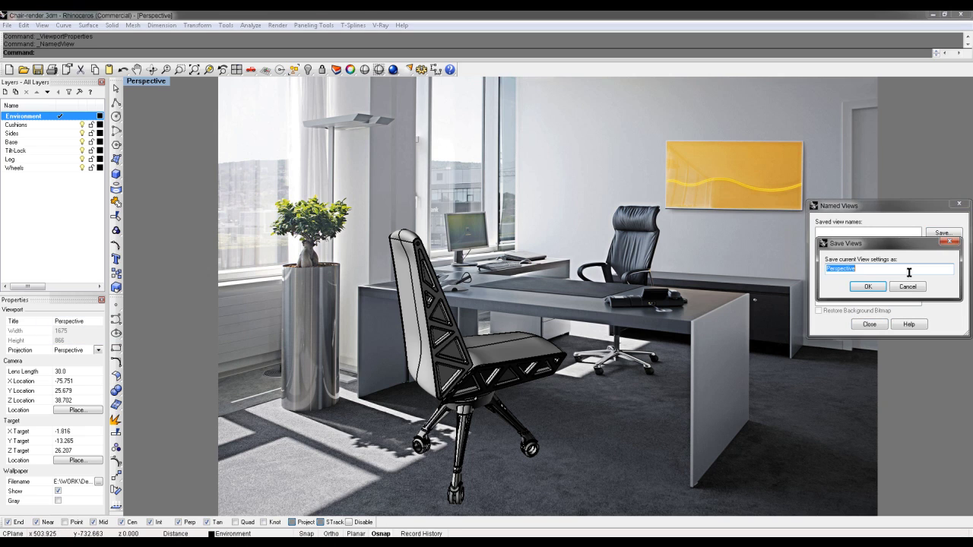
text(Main_Shot-1)
click(867, 285)
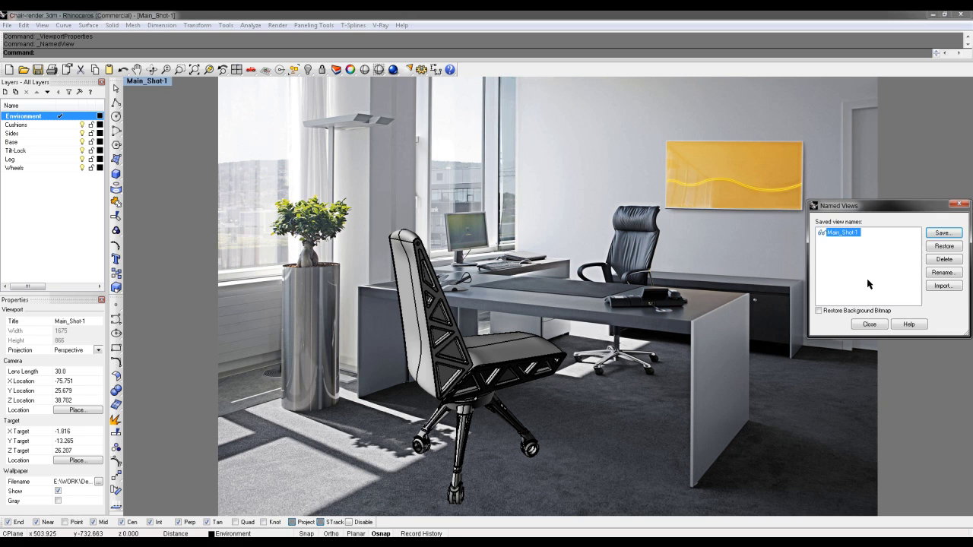
click(869, 324)
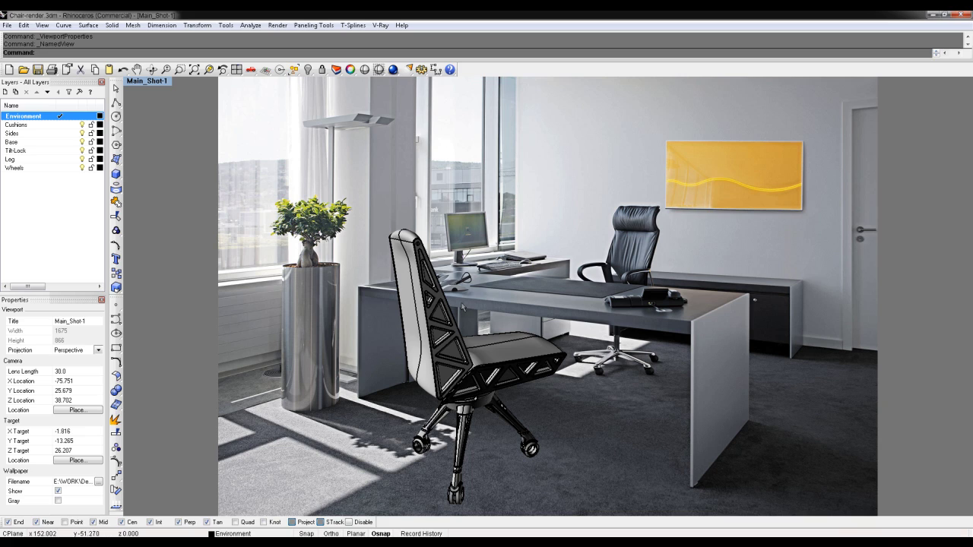
Run a V-Ray test render of Main_Shot-1 and close the frame buffer and progress windows
click(394, 70)
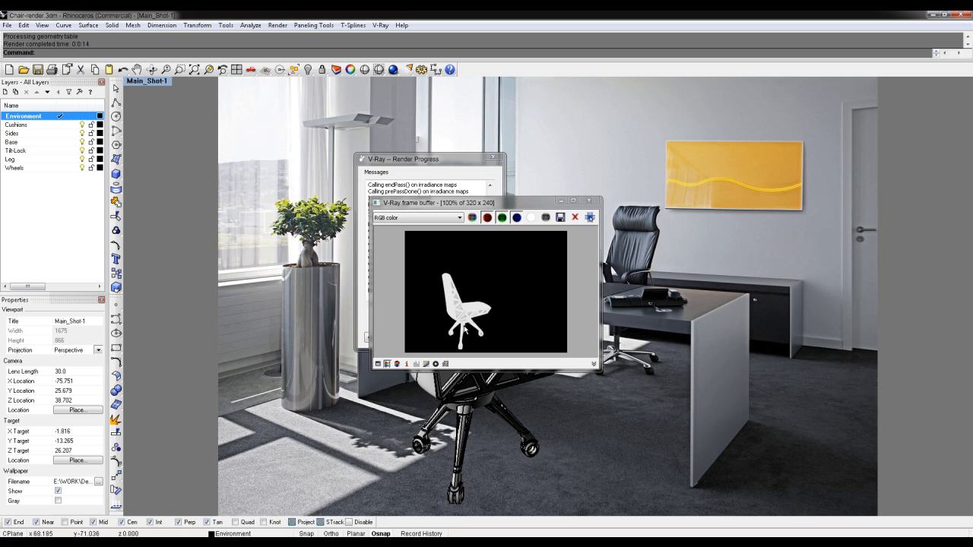
click(588, 200)
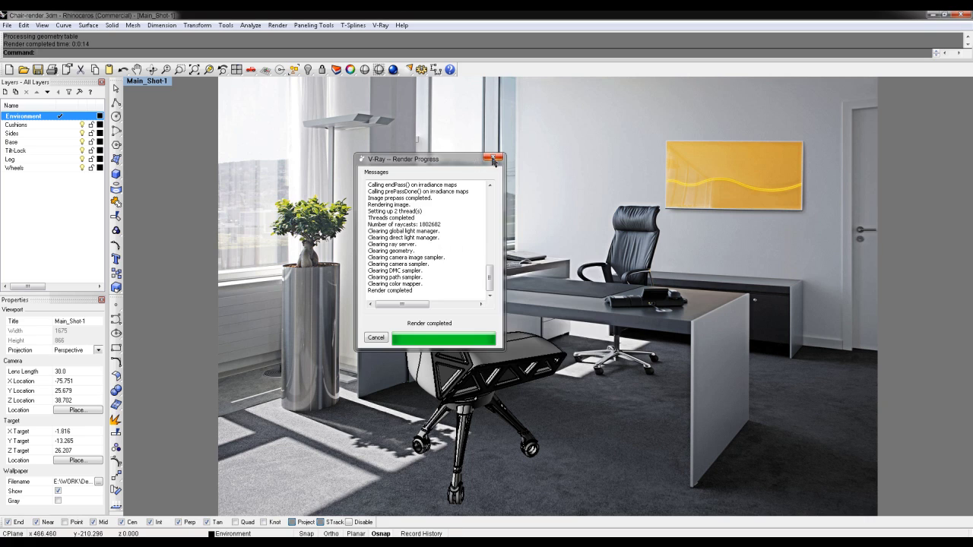
click(494, 158)
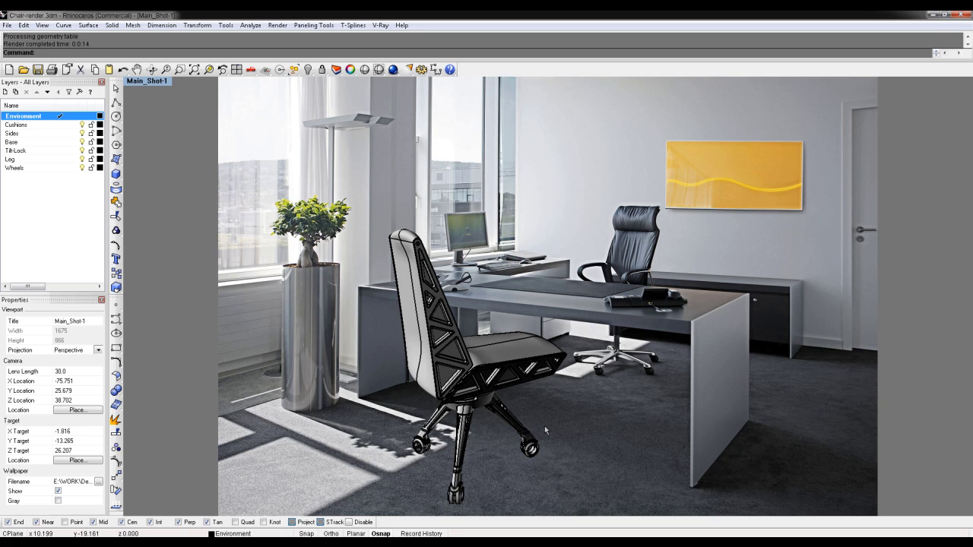
Draw a large rectangular floor plane under the chair
click(119, 161)
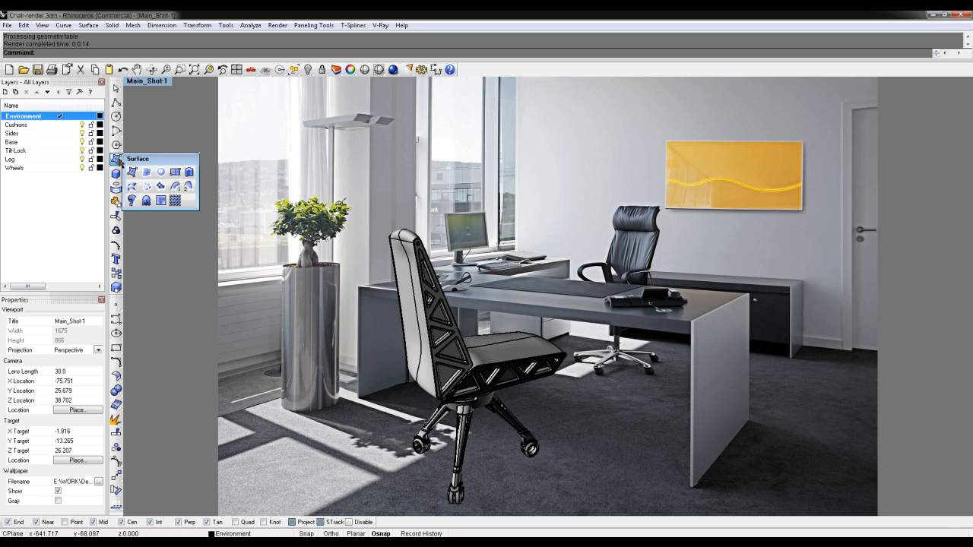
click(177, 173)
click(145, 390)
click(945, 481)
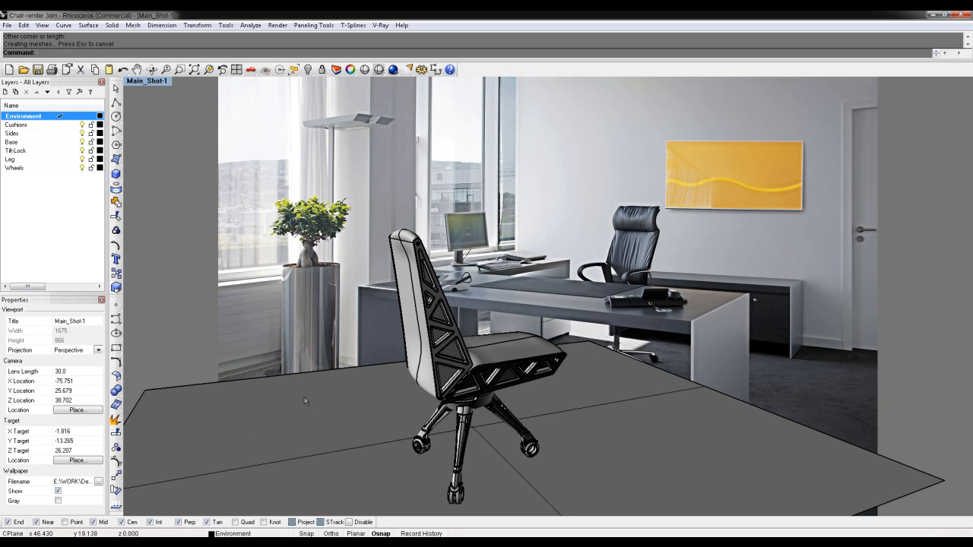
Hide the floor plane, then restore it with the Show command
click(332, 431)
key(ctrl+h)
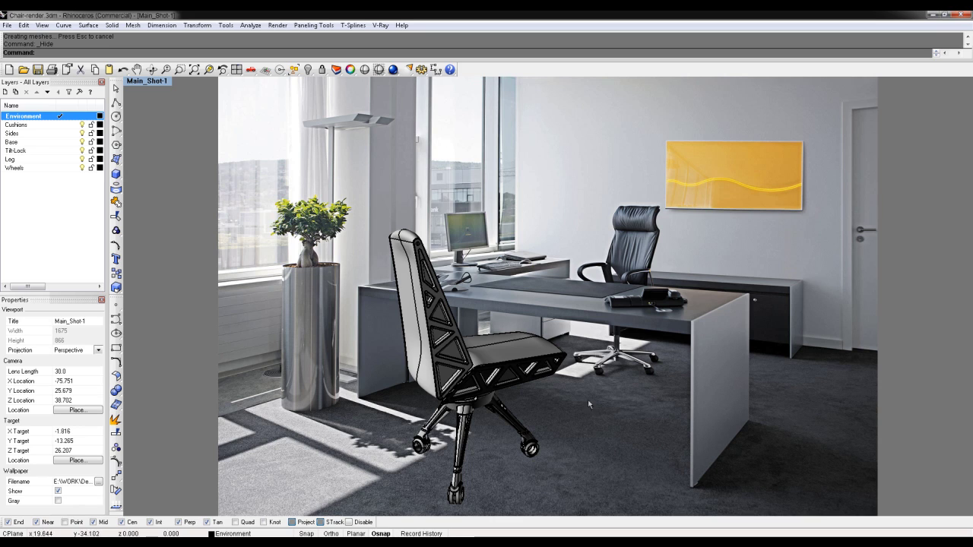
text(Show)
key(Return)
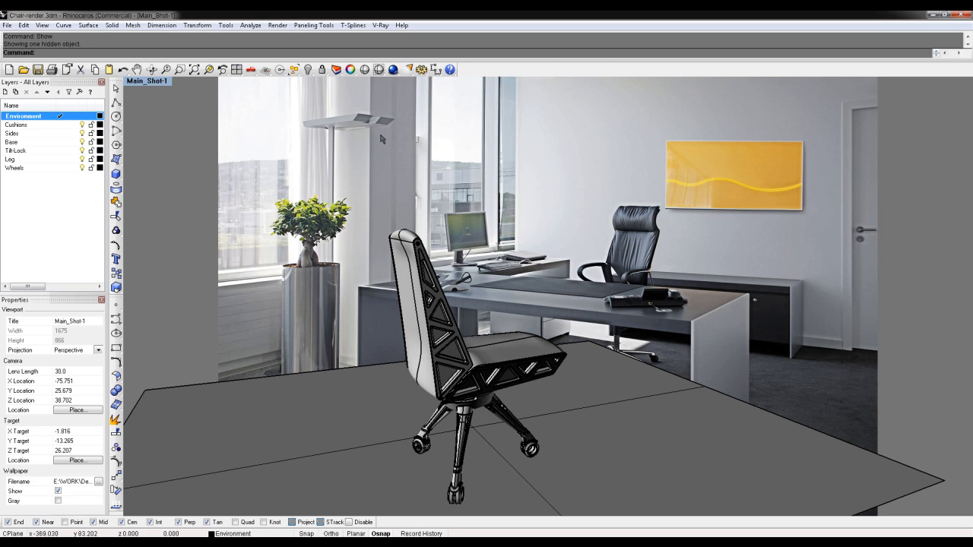
Browse the list of available toolbars, then dismiss it
right_click(488, 70)
drag(606, 95, 604, 245)
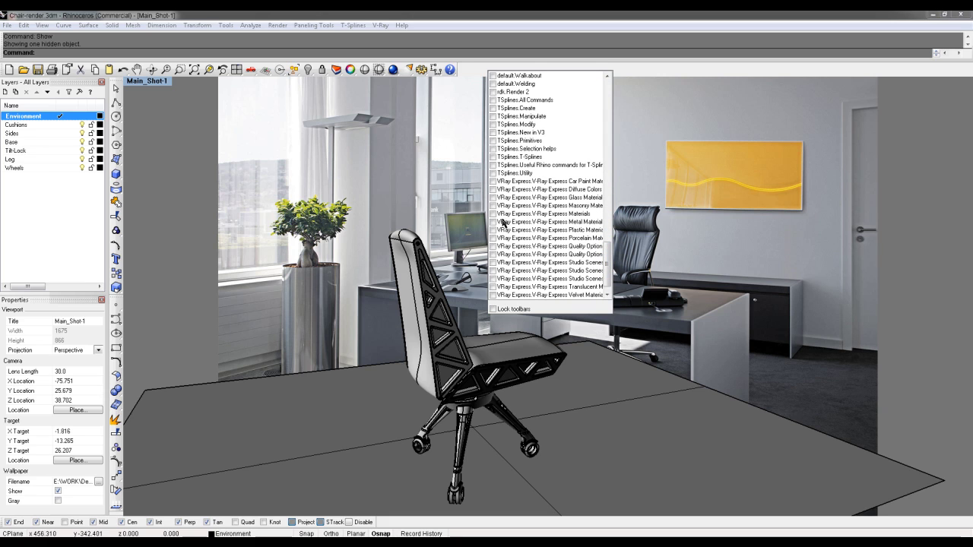
click(368, 27)
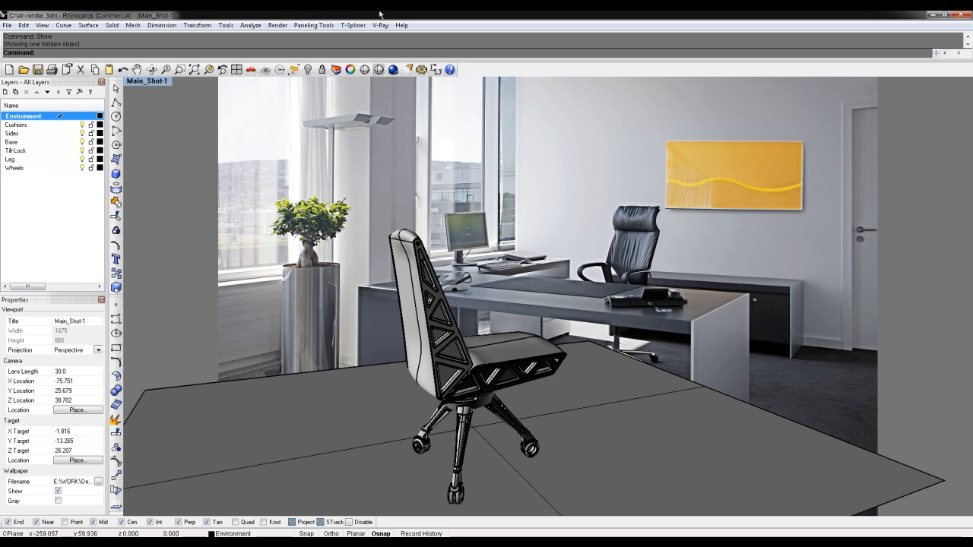
Show the V-Ray frame buffer and check the V-Ray version under Render Options > About
click(382, 26)
click(334, 58)
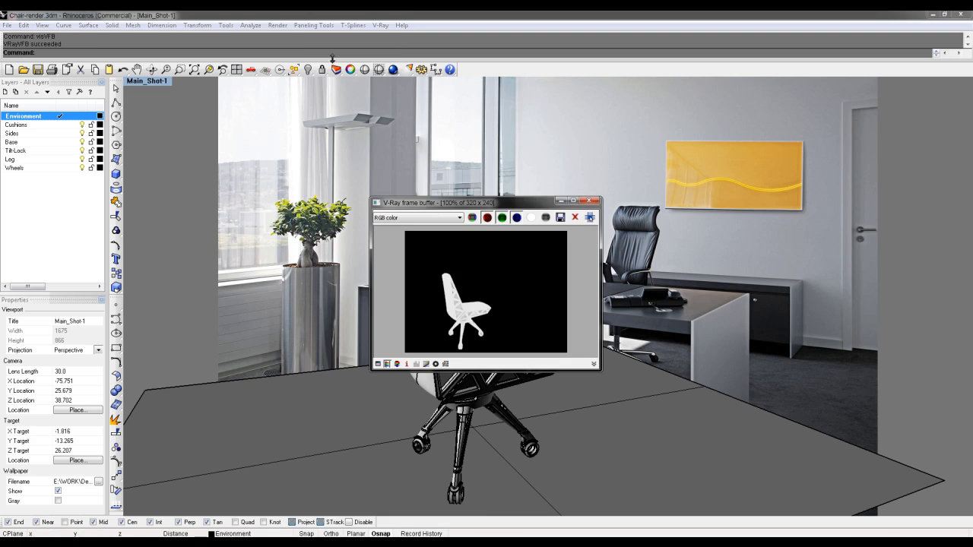
click(380, 25)
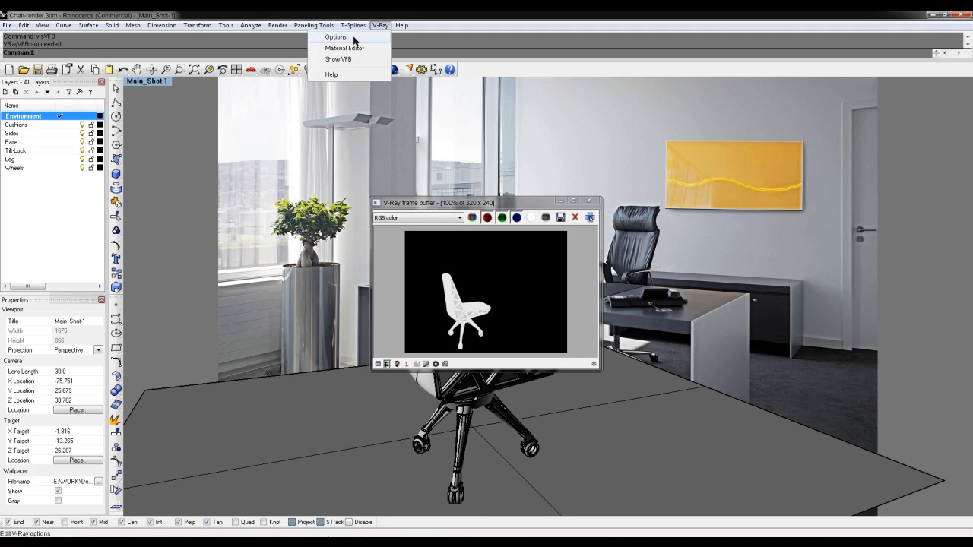
click(335, 35)
click(130, 297)
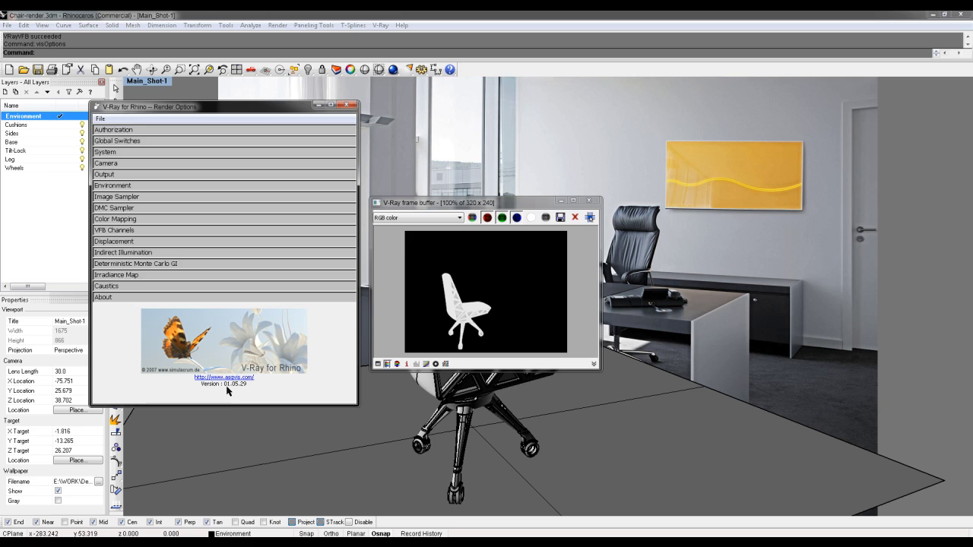
Close the V-Ray windows and list the toolbars down to the V-Ray Express entries
click(348, 109)
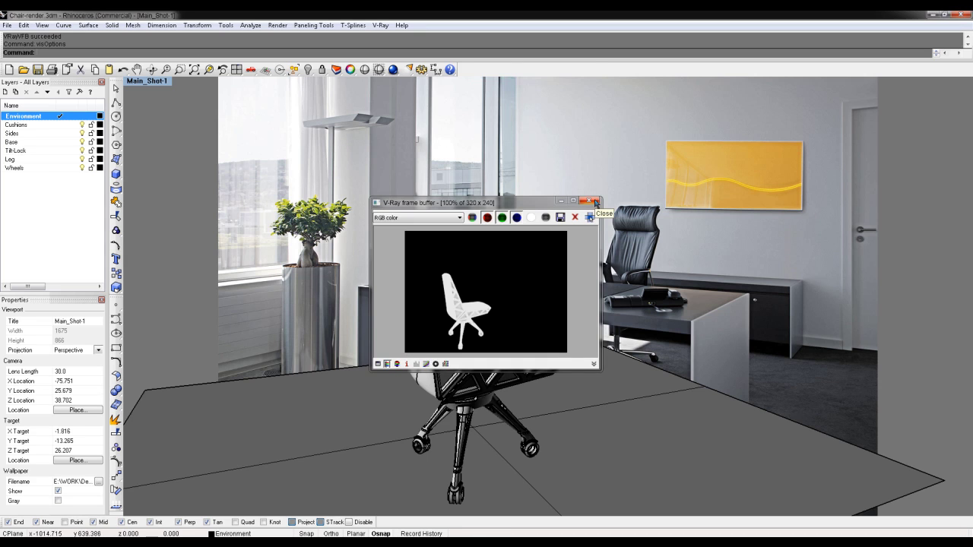
click(595, 201)
right_click(473, 69)
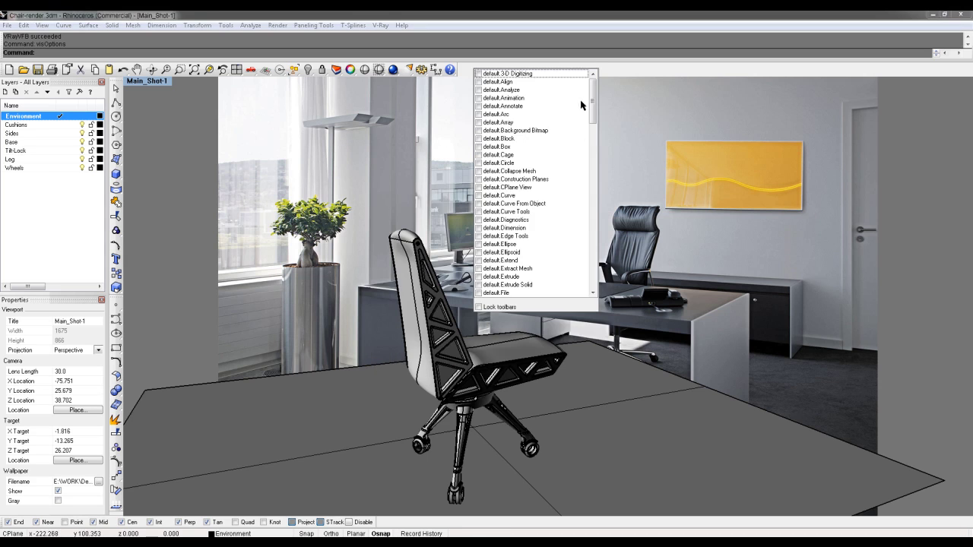
drag(591, 105, 590, 281)
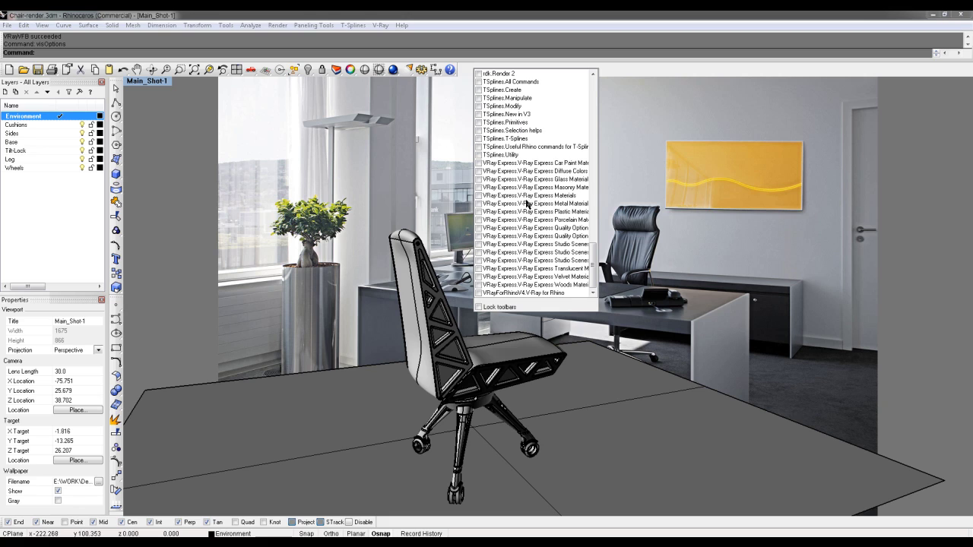
Float the V-Ray Express Studio Scenes palette, closing the Materials and Quality Options toolbars
click(479, 196)
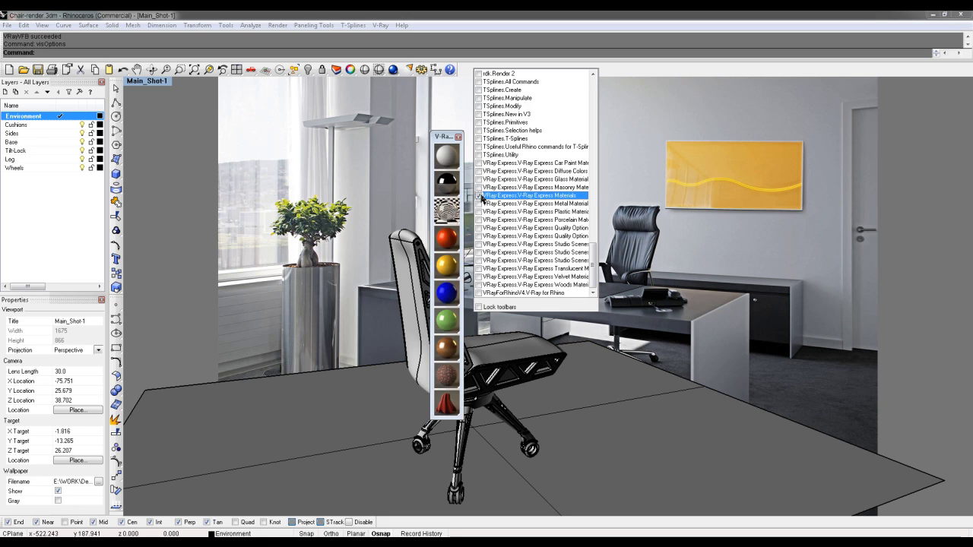
click(479, 237)
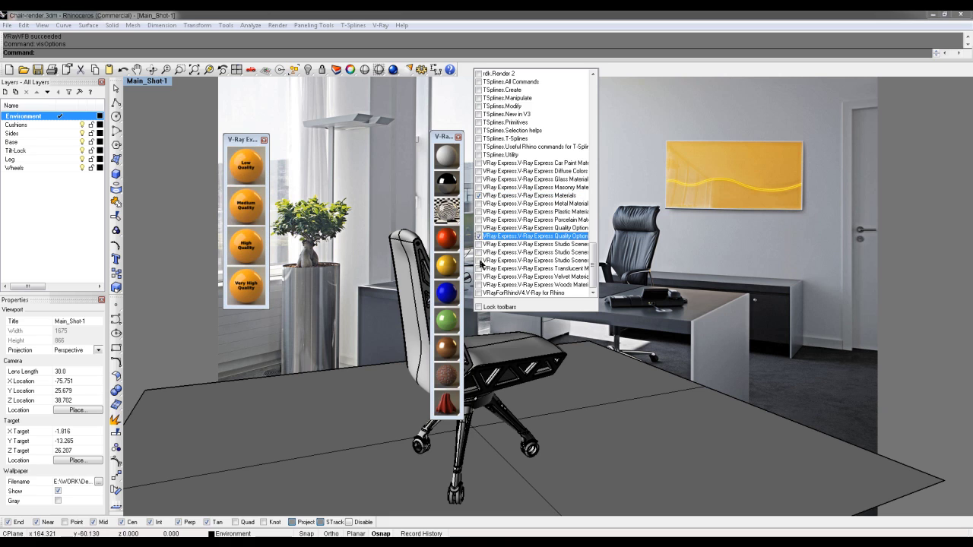
click(479, 261)
drag(229, 102, 165, 147)
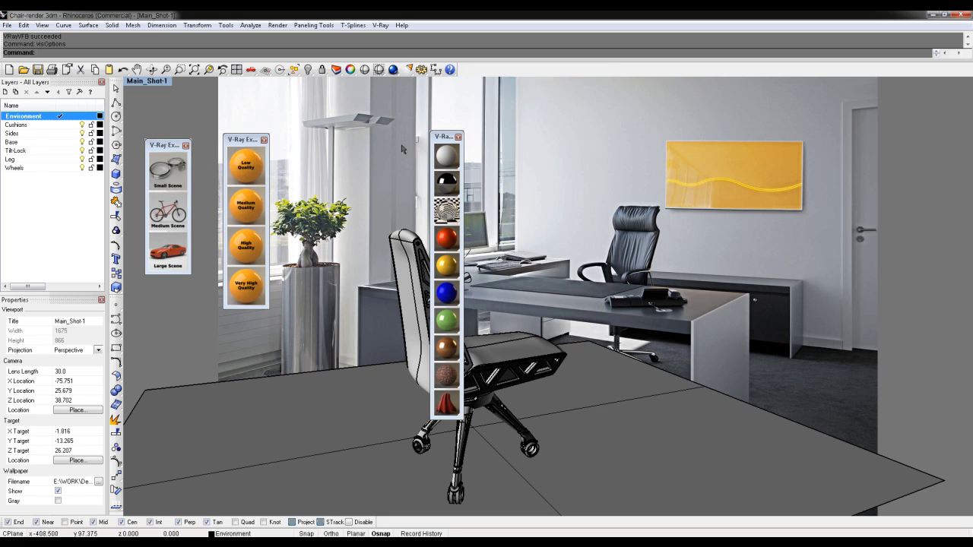
drag(448, 139, 305, 142)
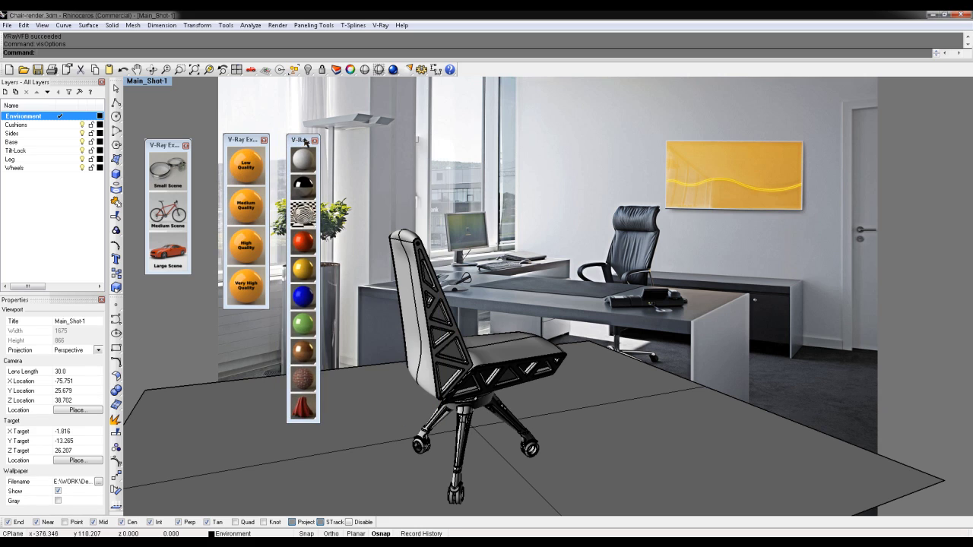
click(314, 141)
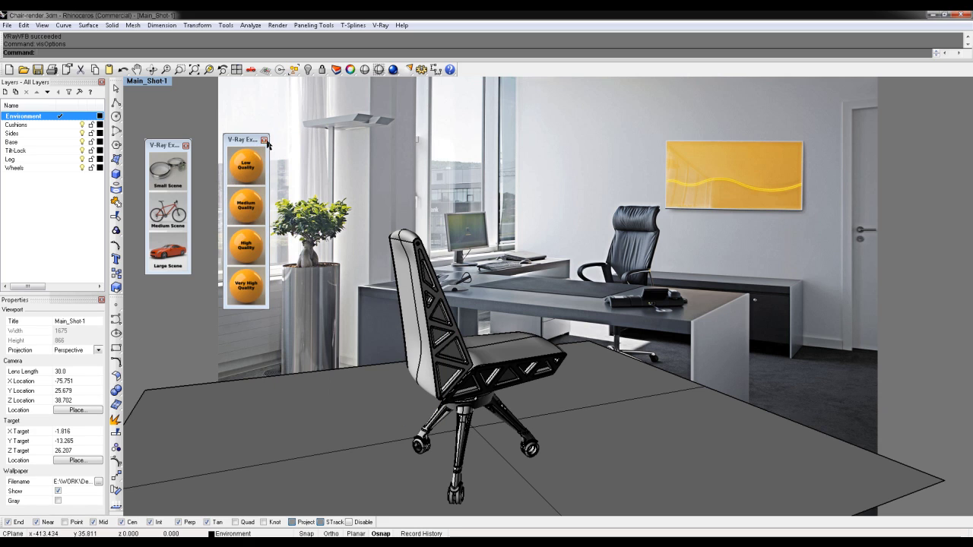
click(264, 142)
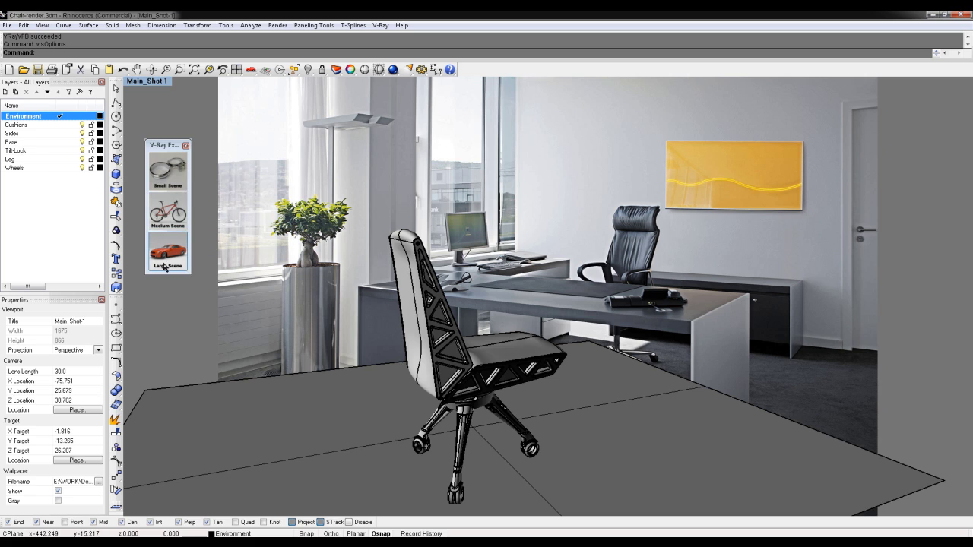
Restore the four-viewport layout and pull Top and Main_Shot-1 out to show the whole ground bowl
click(171, 214)
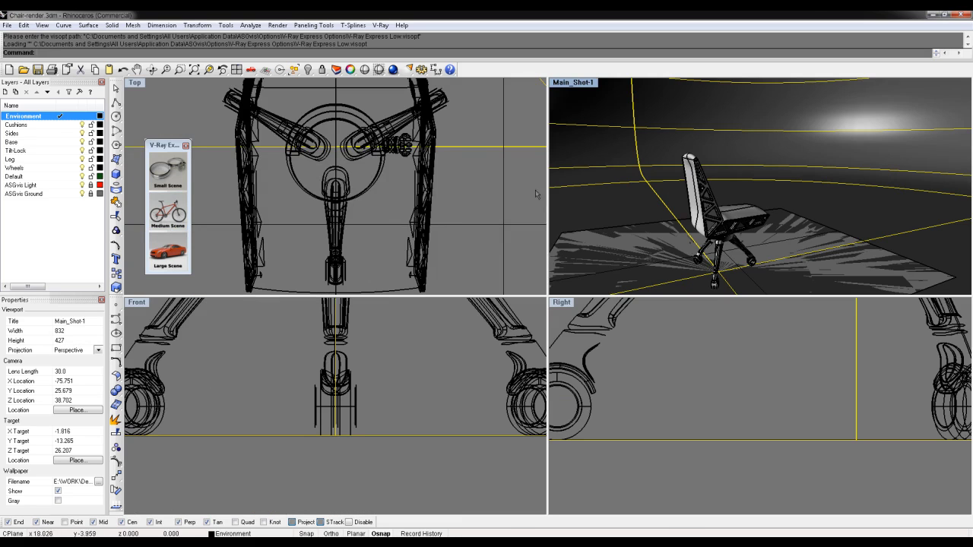
ctrl+right_drag(434, 158, 443, 240)
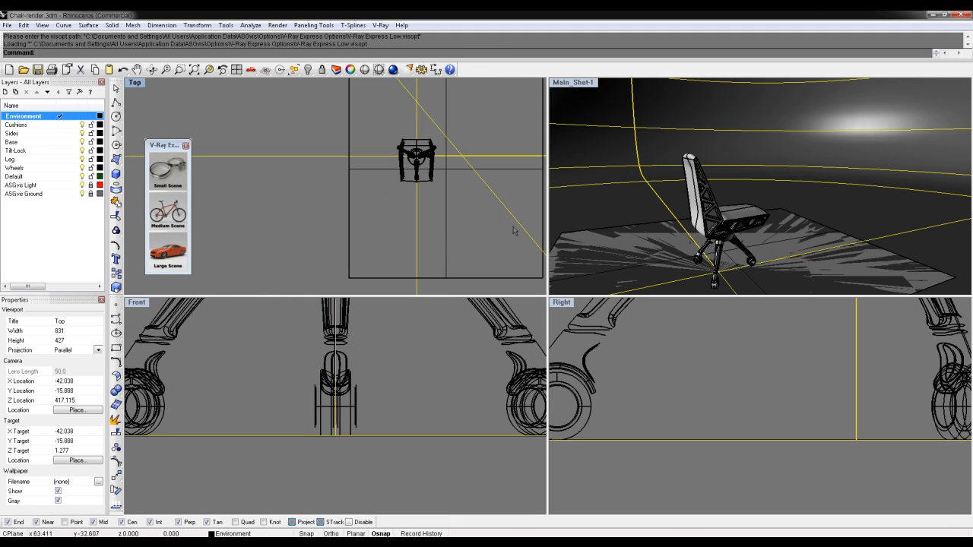
ctrl+right_drag(781, 210, 772, 181)
click(945, 138)
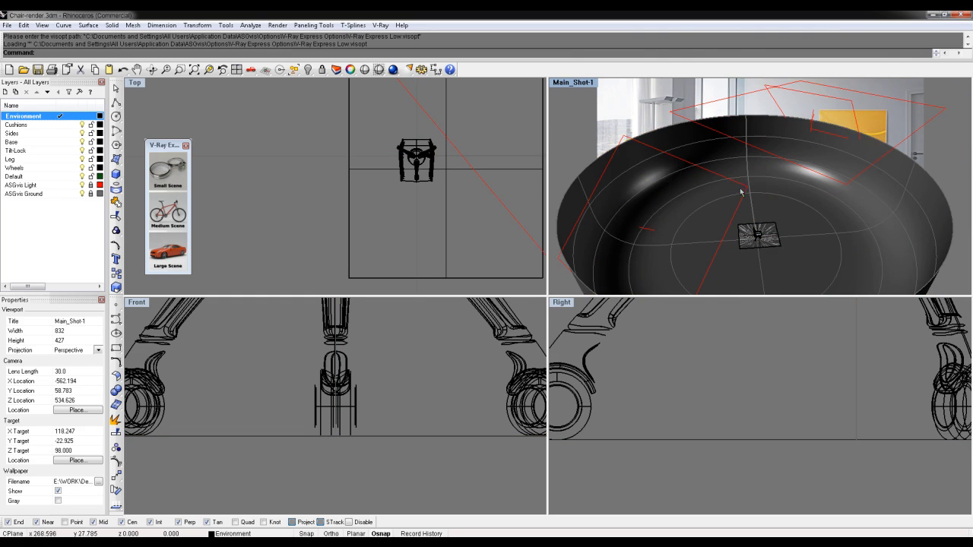
right_drag(839, 124, 798, 120)
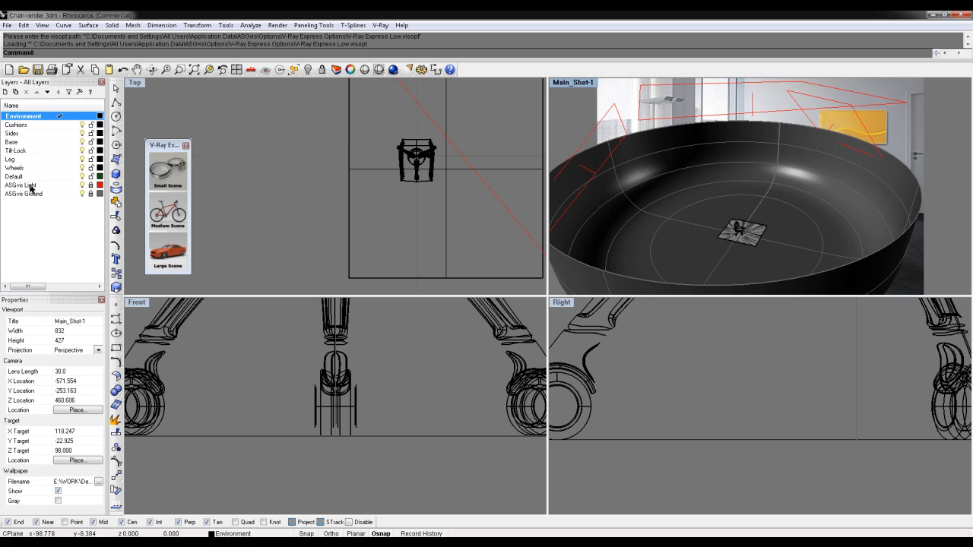
Select the ASGvis Ground layer and request its deletion in the Layers panel
click(27, 186)
click(28, 194)
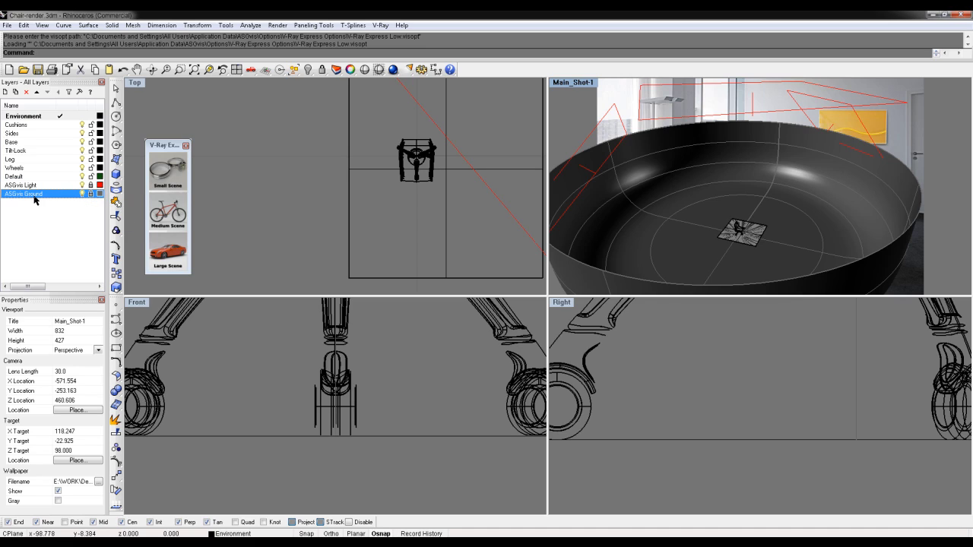
click(27, 92)
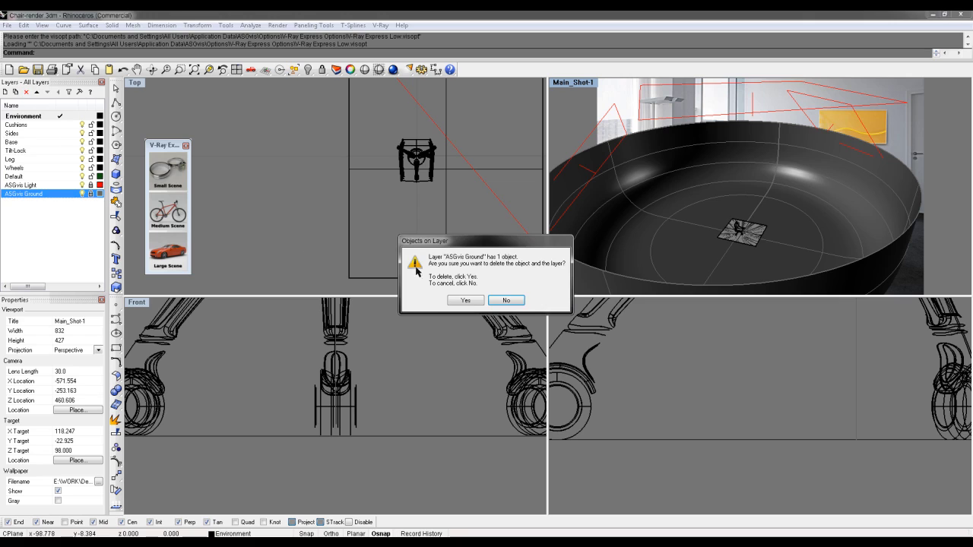
Confirm deleting the ASGvis Ground layer, then delete the rectangular light above the scene
click(466, 301)
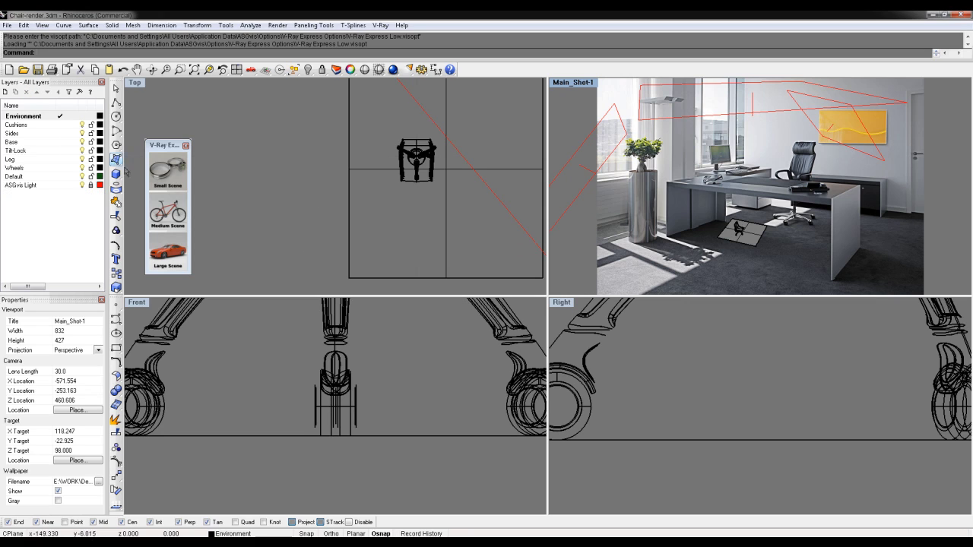
click(91, 185)
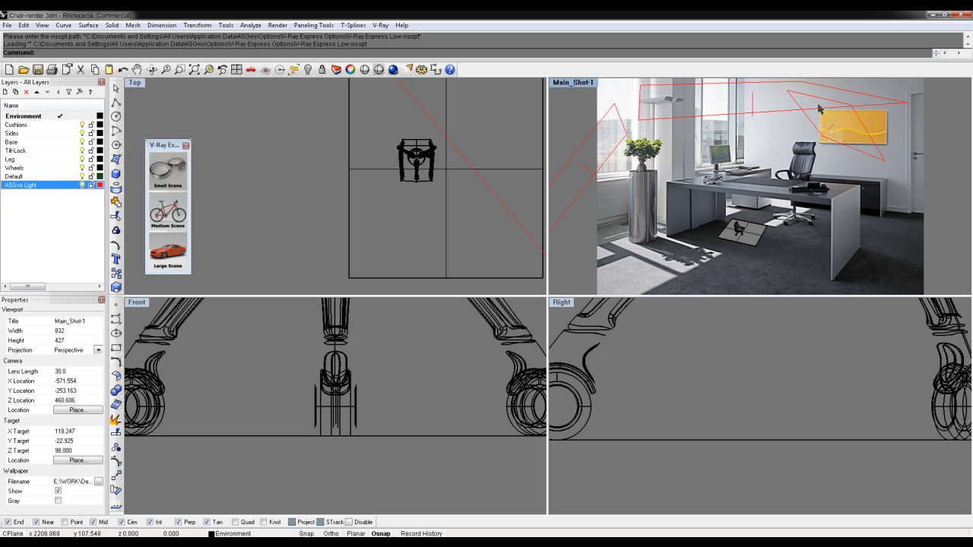
click(756, 116)
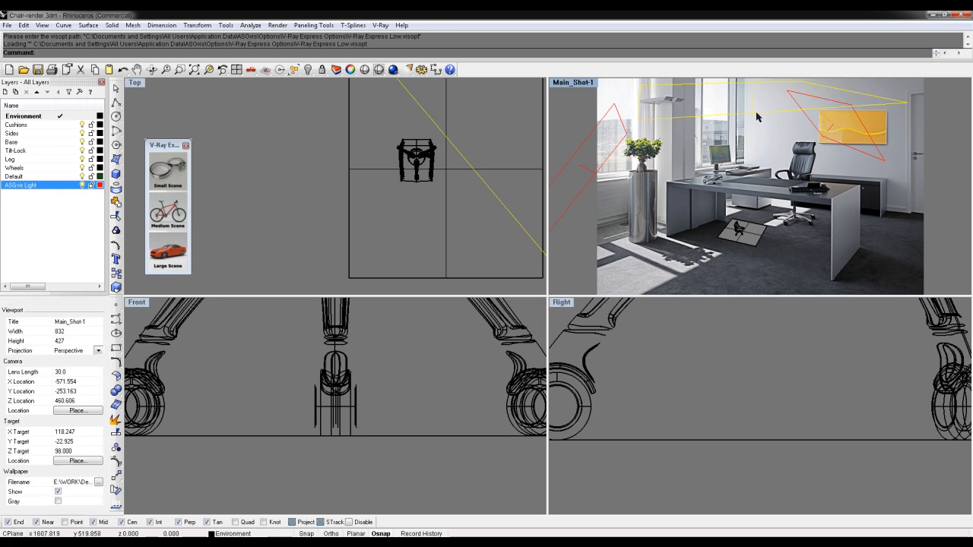
key(Delete)
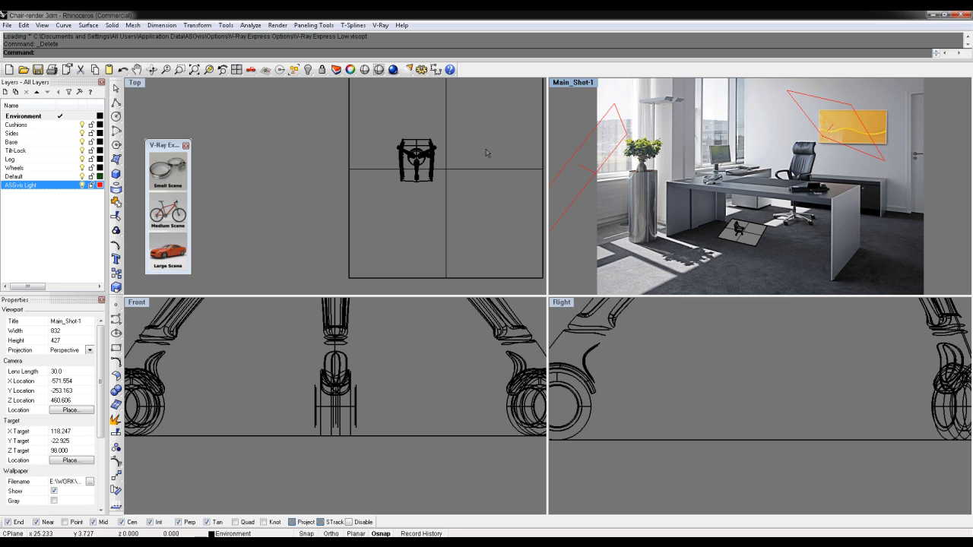
Rotate both red rectangular lights 90° about the origin in the Top view
right_drag(379, 151, 285, 182)
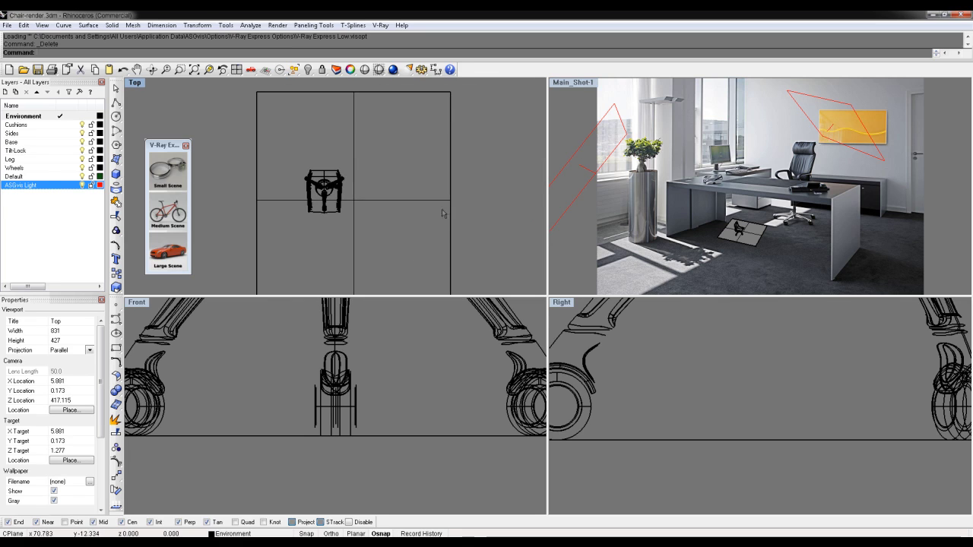
scroll(448, 205, down, 5)
right_drag(446, 183, 372, 178)
click(415, 219)
shift+click(267, 168)
text(rotate)
key(Return)
text(0)
key(Return)
text(90)
key(Return)
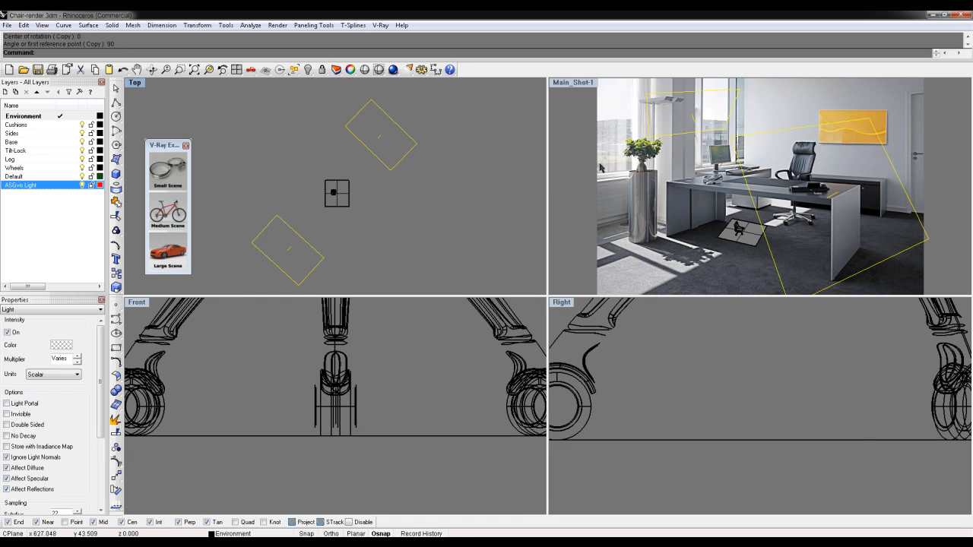
Restore the saved Main_Shot-1 view
click(567, 82)
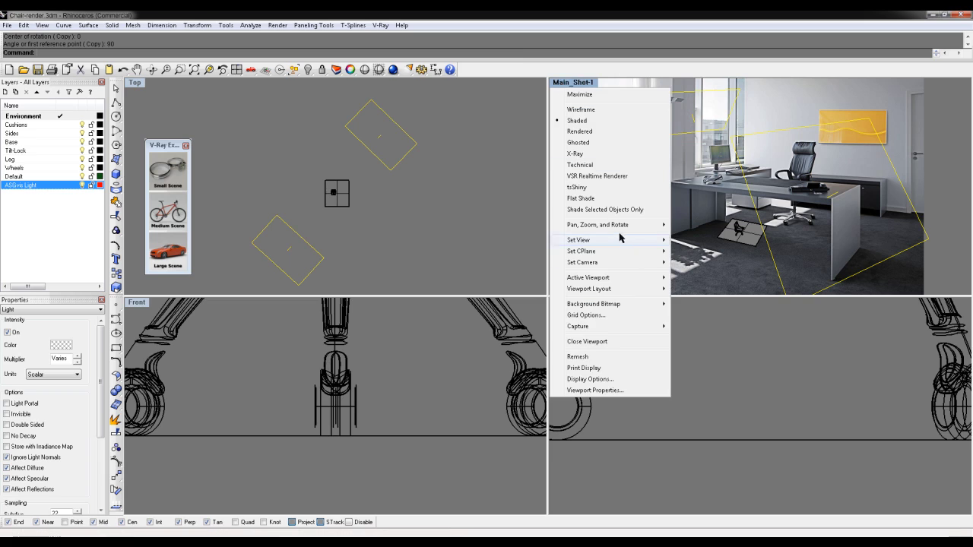
mouse_move(621, 240)
click(498, 352)
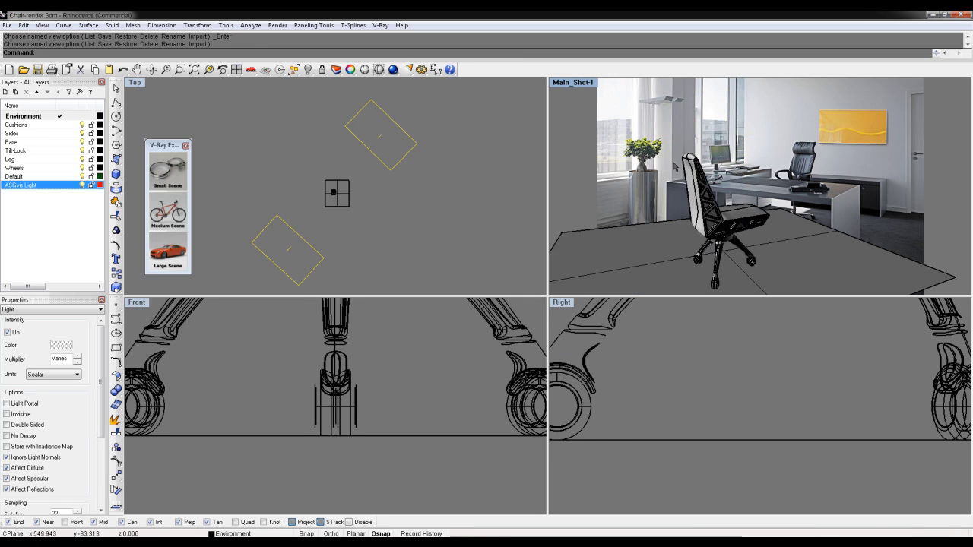
Run a V-Ray test render of the chair scene
click(394, 69)
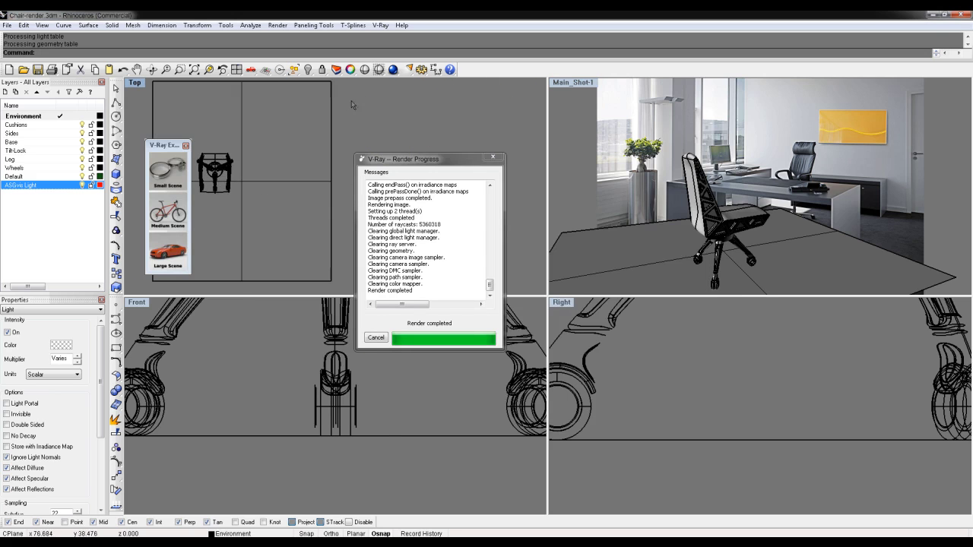
right_drag(312, 165, 306, 231)
scroll(293, 205, down, 8)
right_drag(315, 187, 251, 210)
scroll(260, 193, down, 4)
scroll(259, 197, down, 3)
Move one rectangular light down-right in Top and start rotating it about a new centre
click(284, 167)
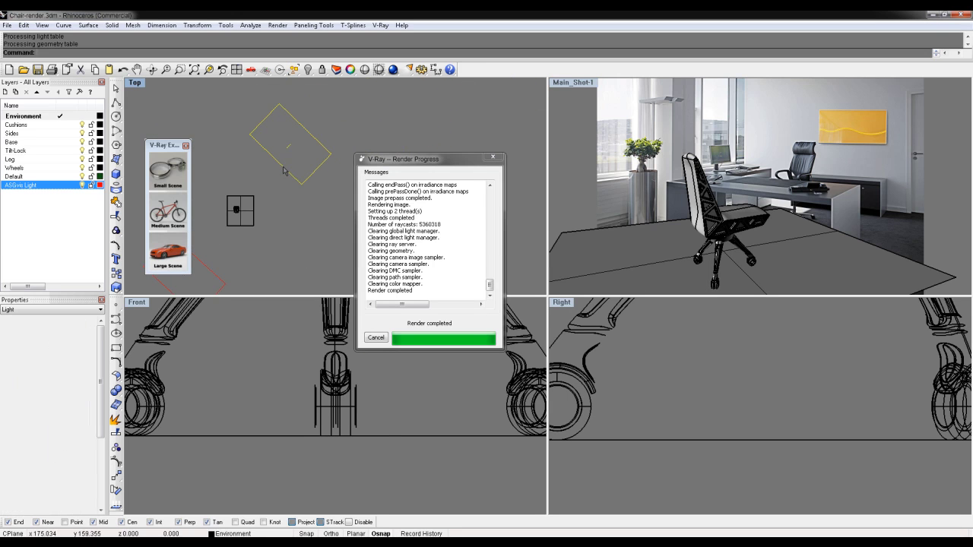
drag(283, 168, 321, 224)
right_click(321, 224)
click(313, 208)
Finish turning the light square in plan using two reference points, then nudge it slightly
click(392, 107)
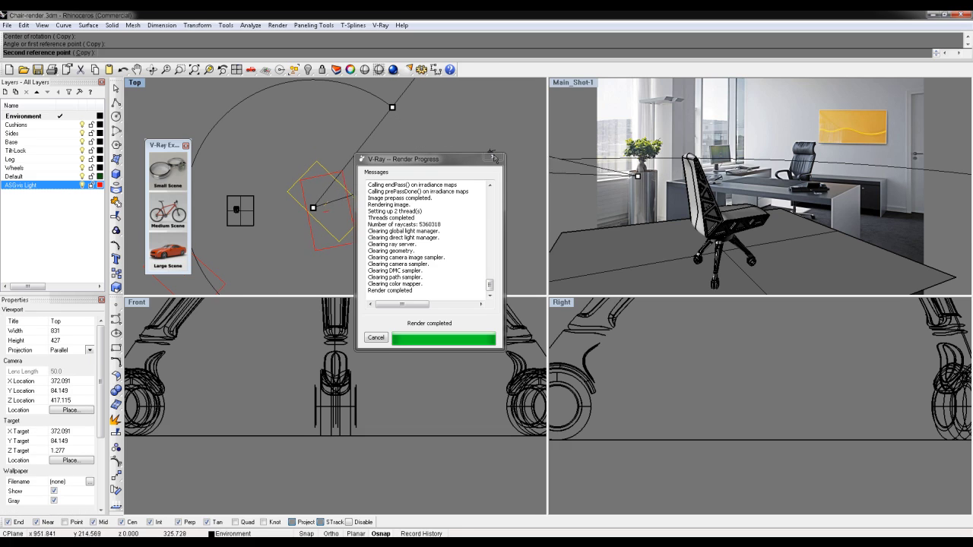
click(507, 180)
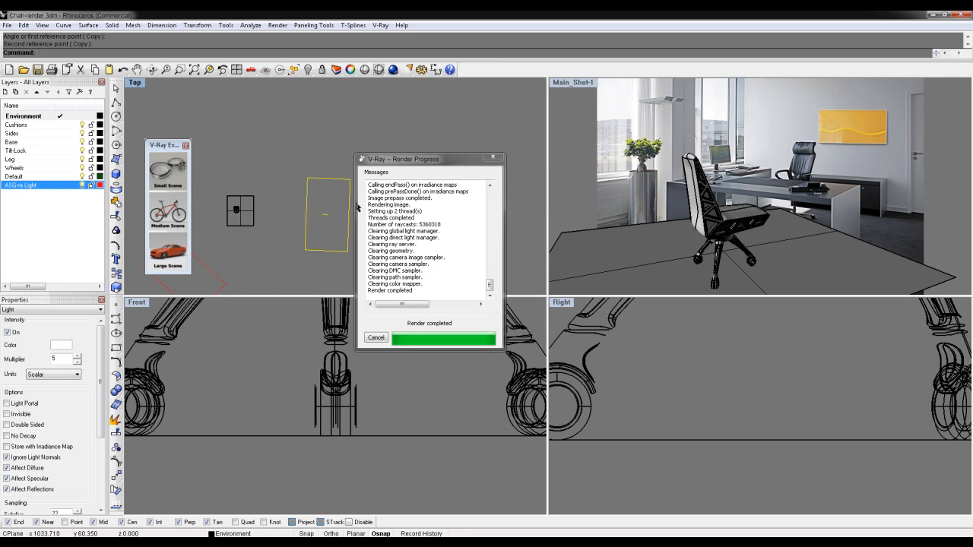
drag(305, 215, 335, 209)
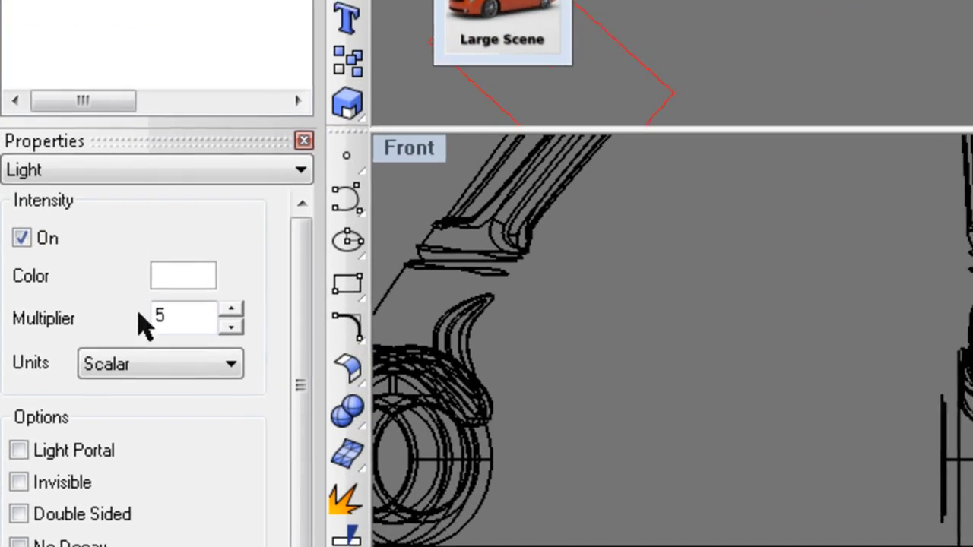
Set the light's intensity multiplier to 8 and tint it pale yellow
click(68, 362)
drag(217, 321, 148, 316)
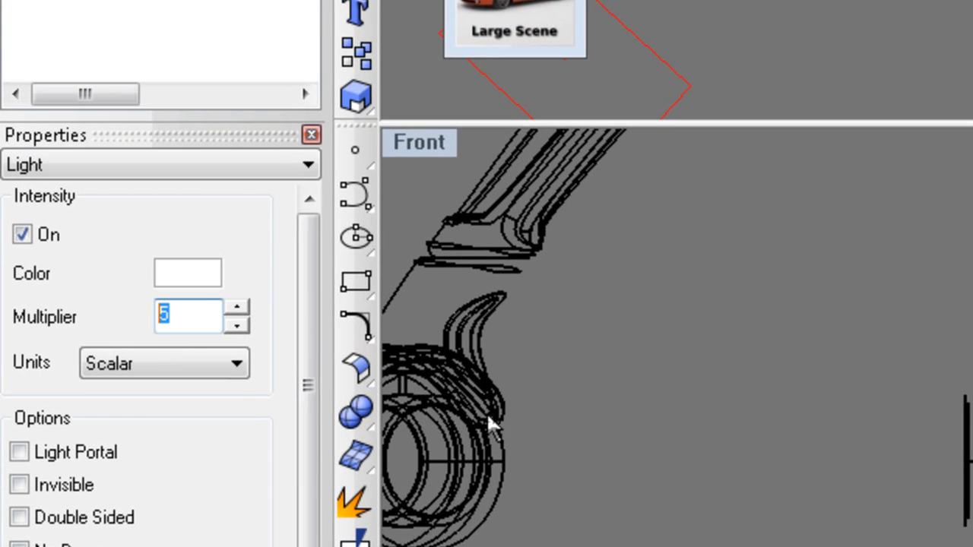
text(8)
click(195, 266)
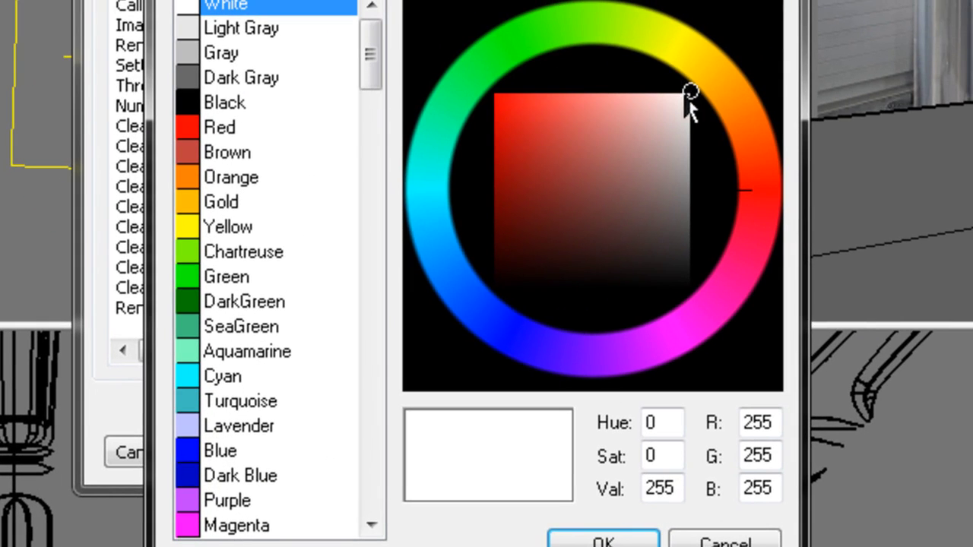
click(689, 48)
mouse_move(652, 98)
mouse_down()
mouse_move(676, 99)
mouse_move(614, 99)
mouse_move(649, 96)
mouse_up()
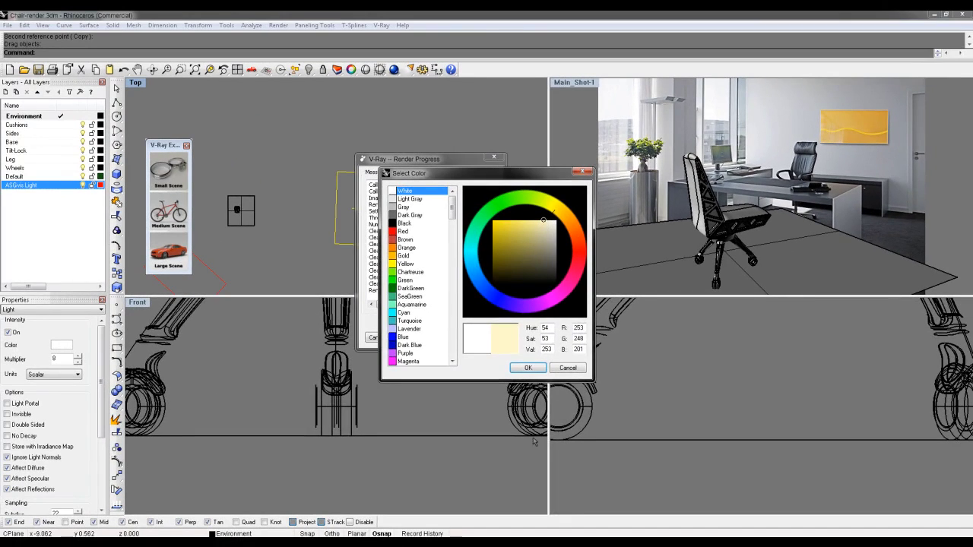
click(527, 368)
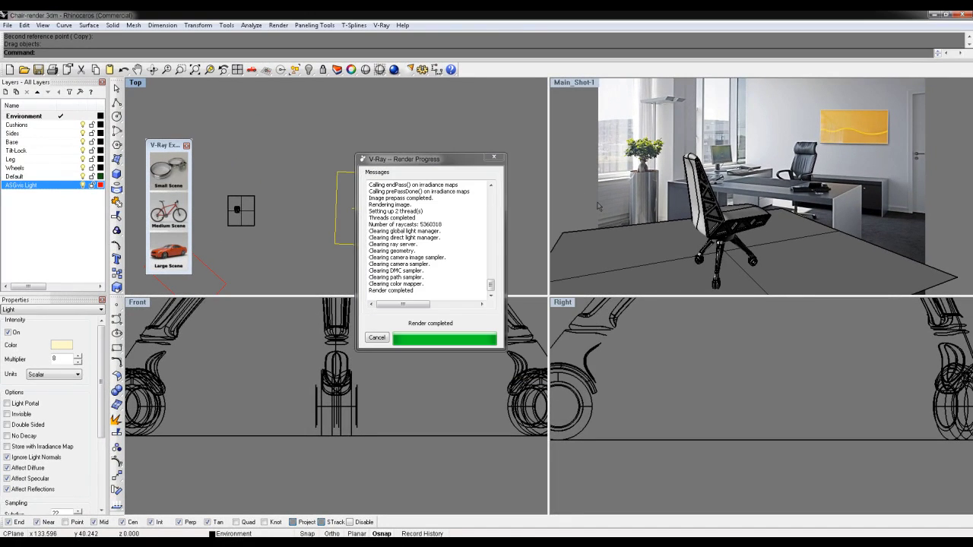
Move the tilted left light, then undo that stray move
right_drag(285, 213, 361, 149)
click(264, 185)
drag(264, 185, 247, 213)
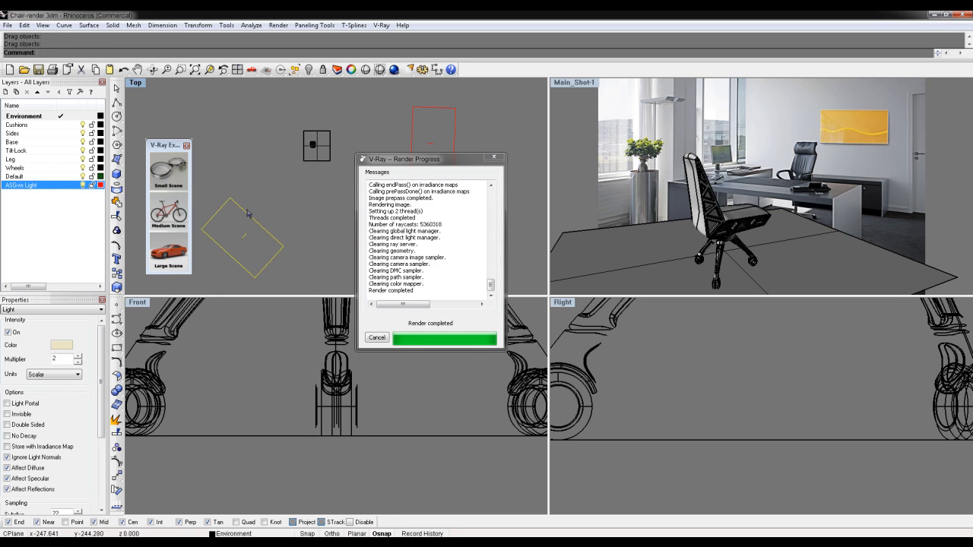
key(ctrl+z)
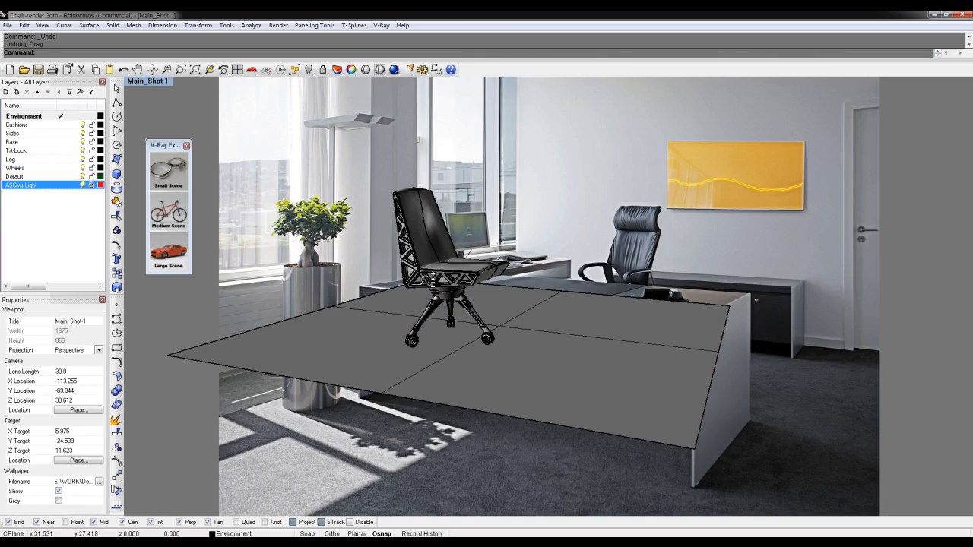
Frame the chair legs close up and save that camera as the named view Leg_Shot-1
ctrl+right_drag(444, 231, 445, 230)
shift+right_drag(537, 237, 469, 201)
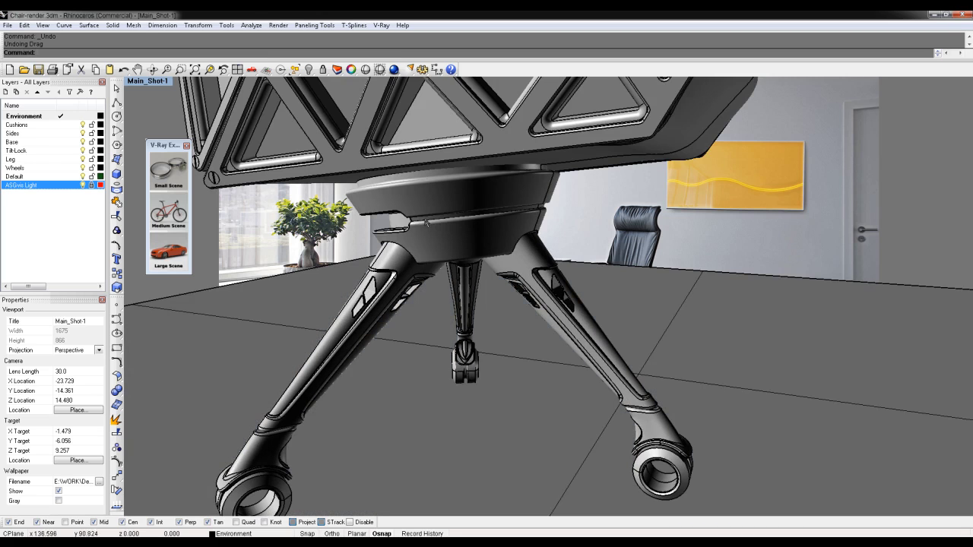
right_drag(525, 334, 521, 250)
scroll(551, 305, up, 2)
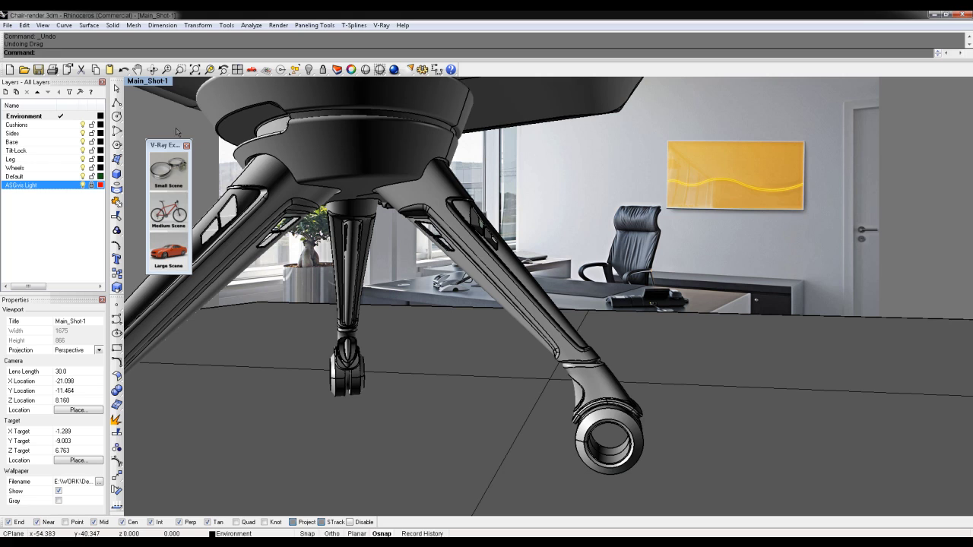
click(148, 81)
mouse_move(190, 238)
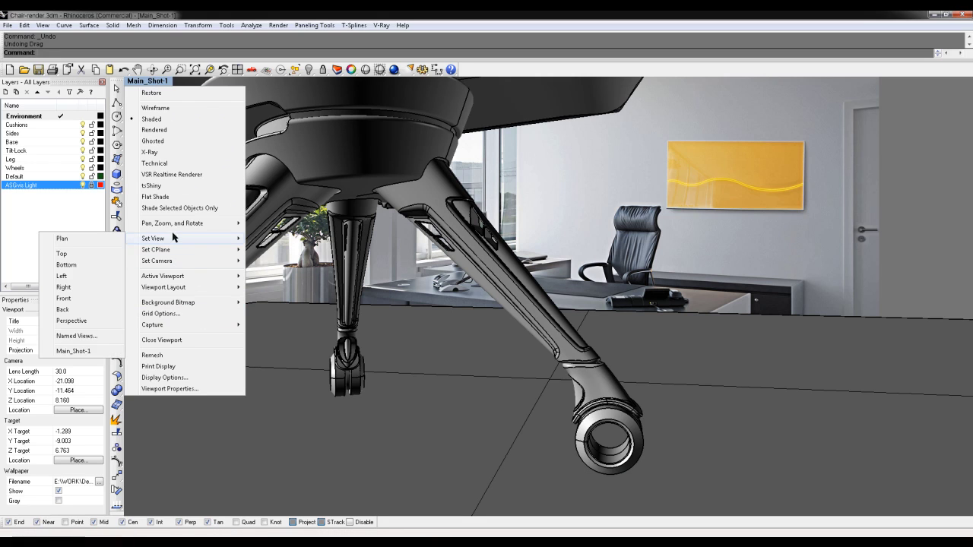
click(76, 336)
click(944, 233)
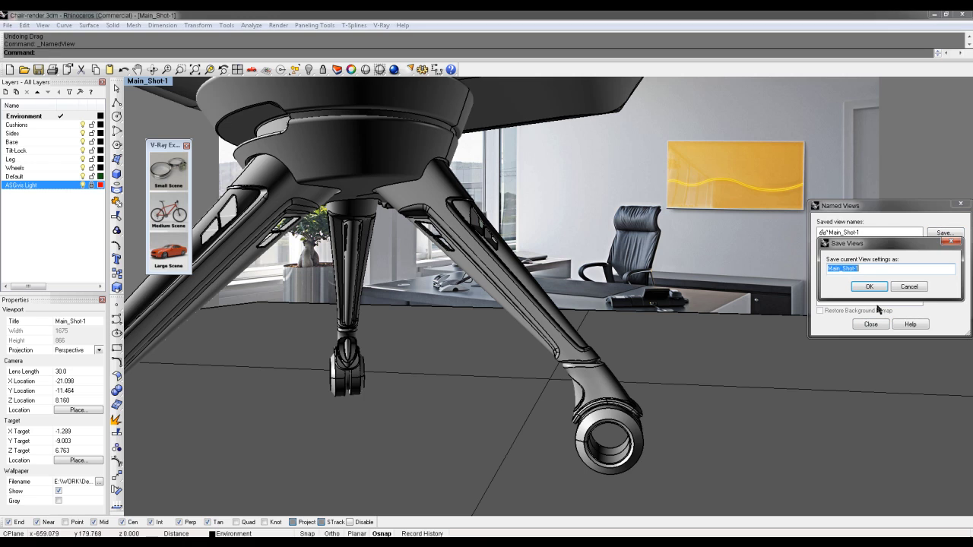
key(Left)
key(Left)
key(Left)
key(Left)
key(Left)
key(Left)
key(Left)
text(Leg)
click(869, 287)
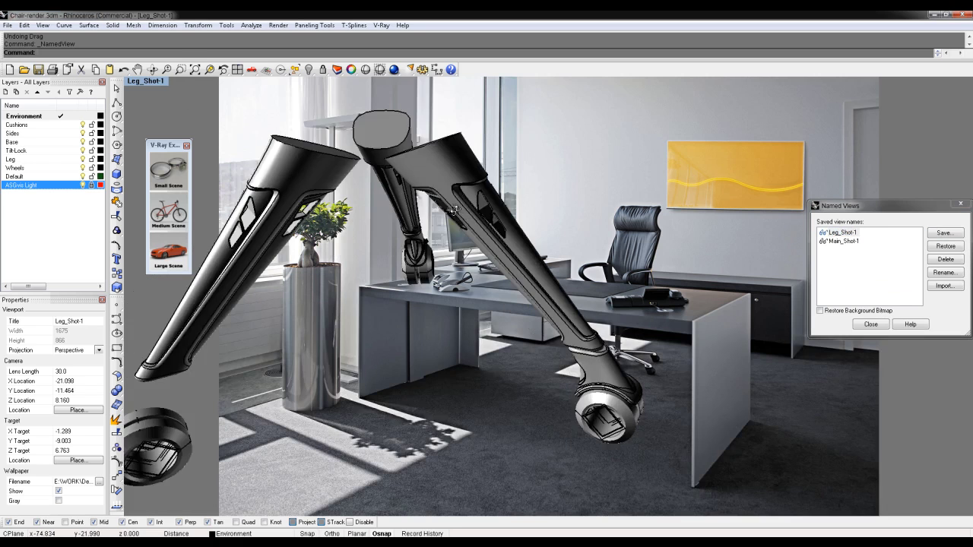
Orbit onto the seat cushion and save it as a separate named view Cushion_Shot-1
right_drag(455, 210, 435, 184)
scroll(456, 222, down, 6)
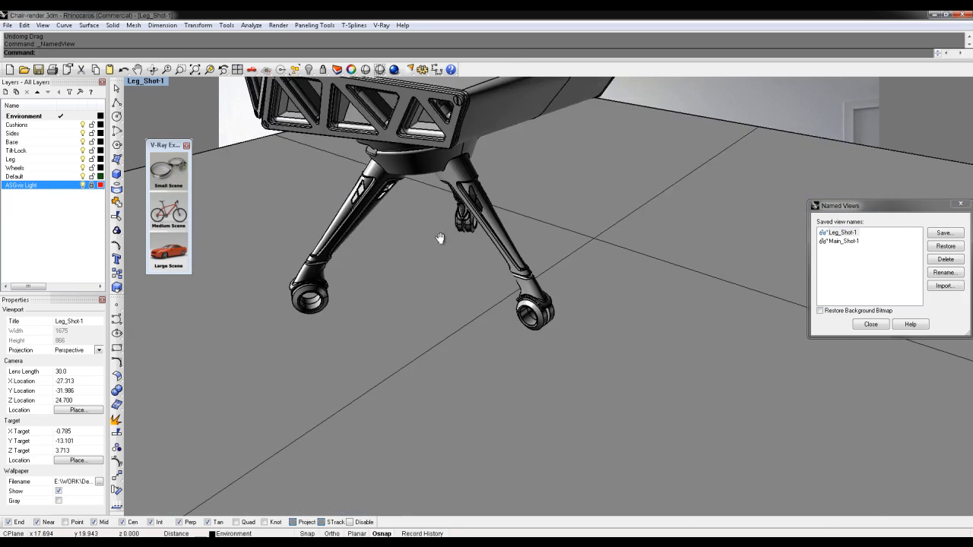
right_drag(438, 237, 474, 310)
shift+right_drag(465, 267, 475, 313)
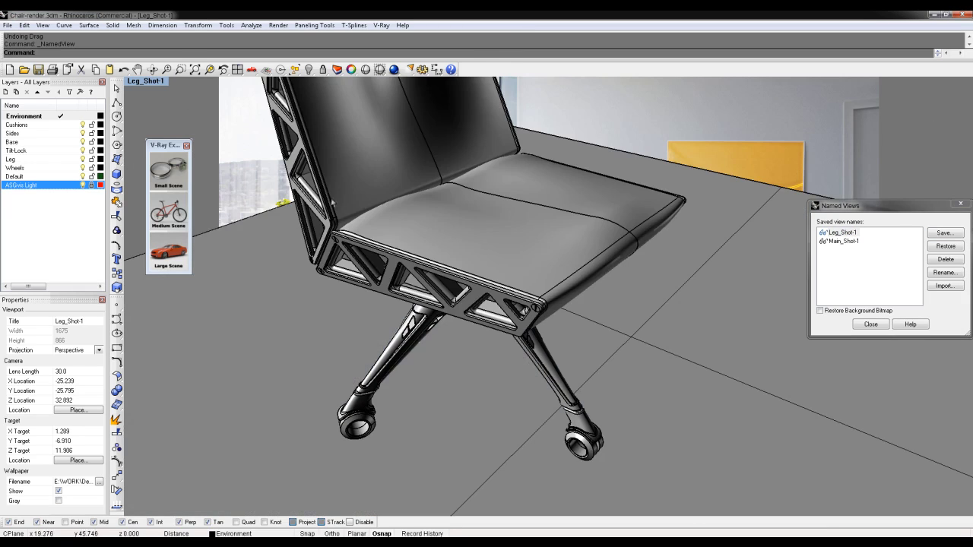
scroll(304, 187, up, 3)
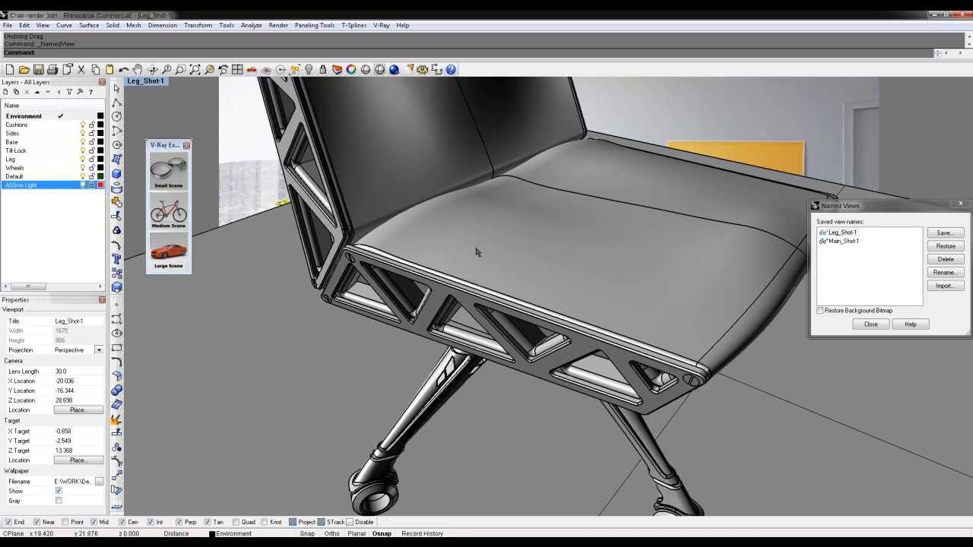
click(944, 233)
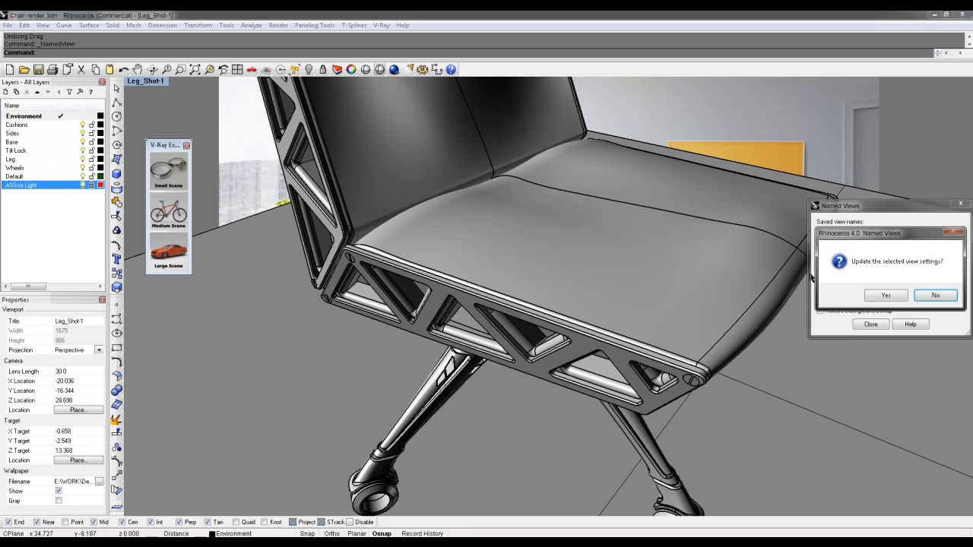
click(925, 296)
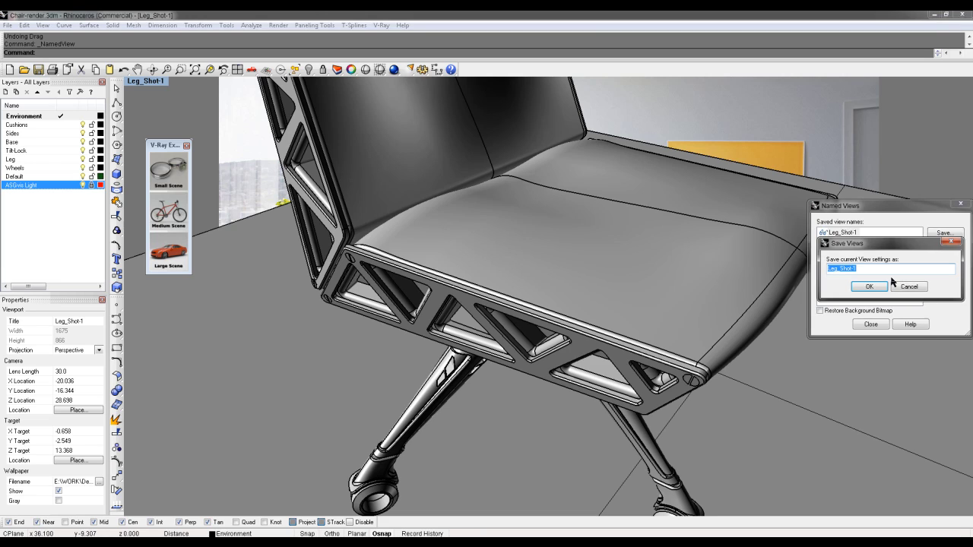
key(Left)
key(Left)
key(BackSpace)
key(BackSpace)
key(BackSpace)
text(Cushion)
click(867, 289)
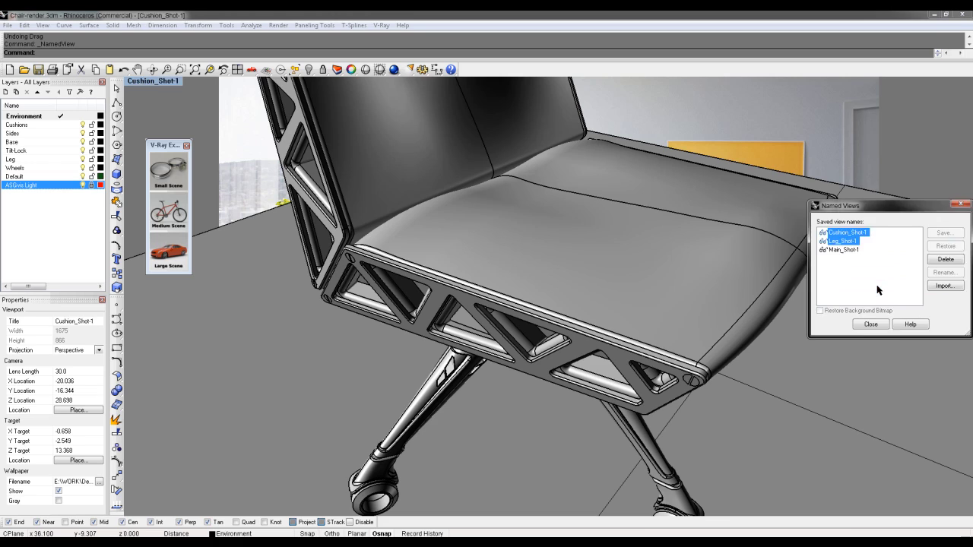
click(871, 325)
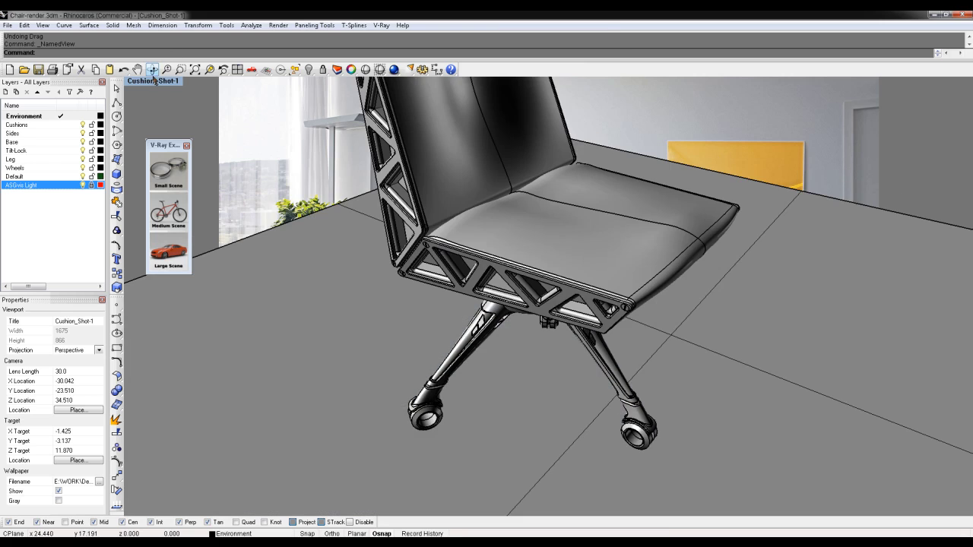
Uncheck Show wallpaper in Cushion_Shot-1's viewport properties, then select the floor surface
click(155, 81)
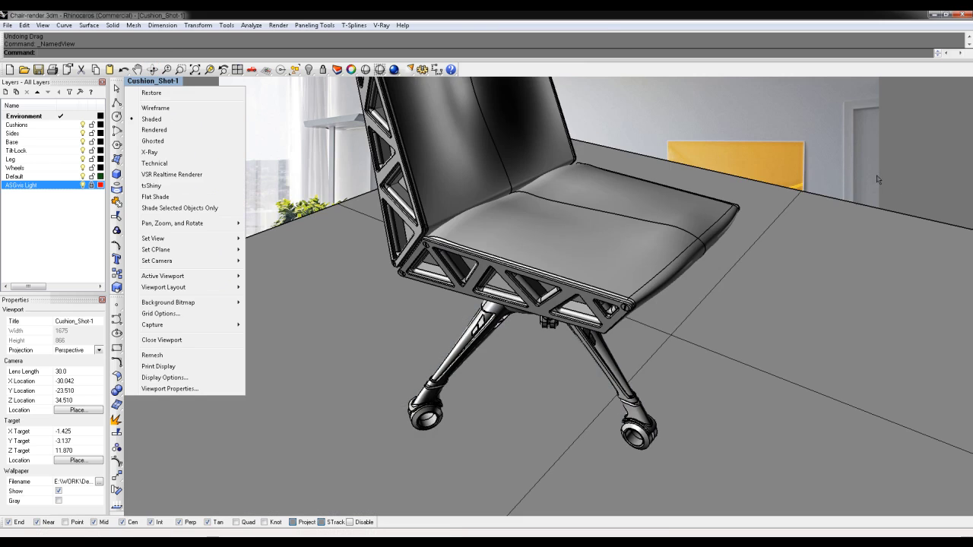
click(175, 388)
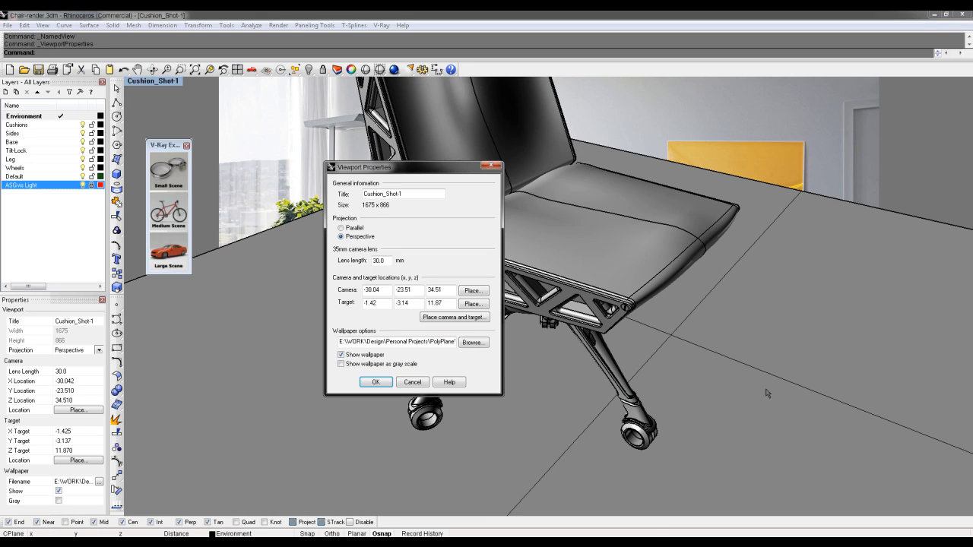
click(363, 354)
click(374, 383)
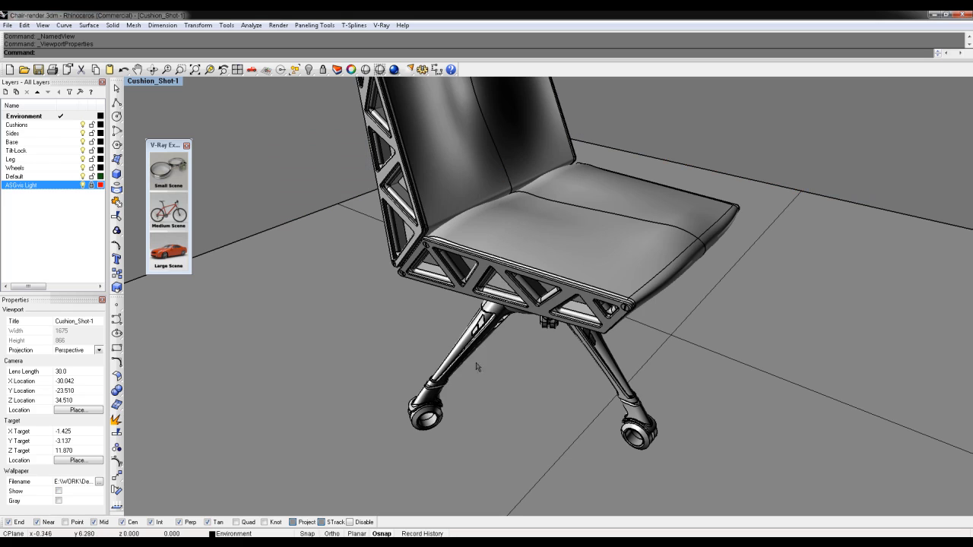
click(270, 295)
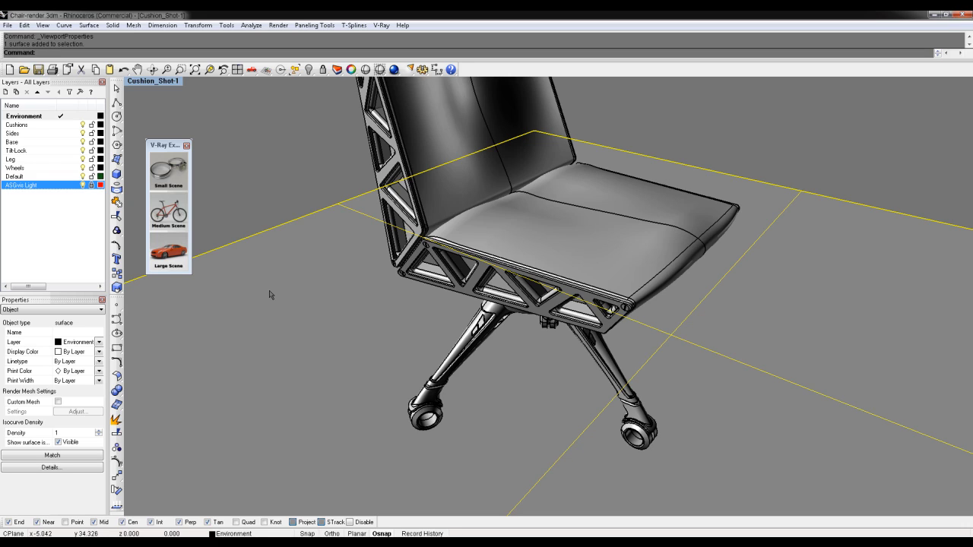
Hide the floor surface, orbit the view to the chair's front, and turn off ASGvis Light
key(ctrl+h)
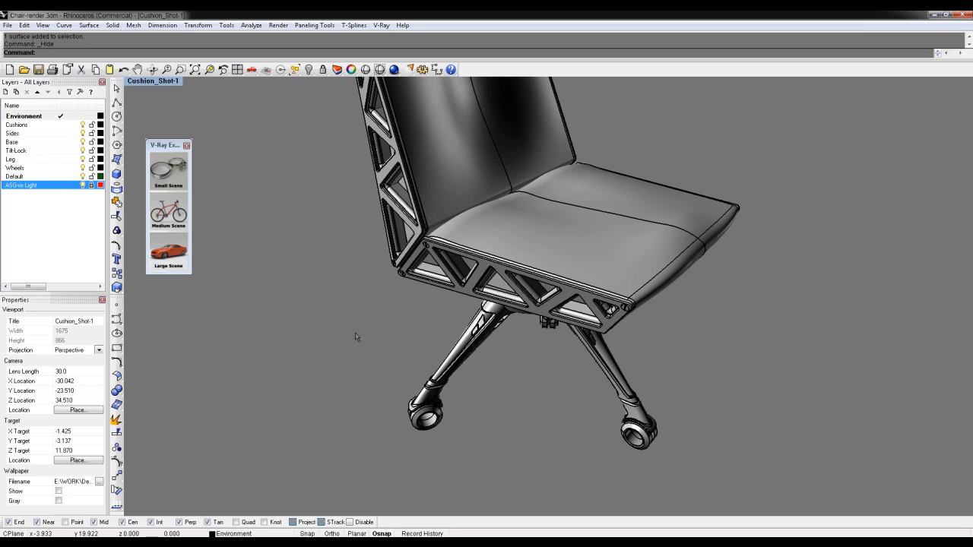
right_drag(334, 345, 392, 315)
scroll(392, 314, down, 5)
right_drag(610, 347, 585, 334)
shift+right_drag(602, 357, 617, 379)
scroll(594, 355, up, 3)
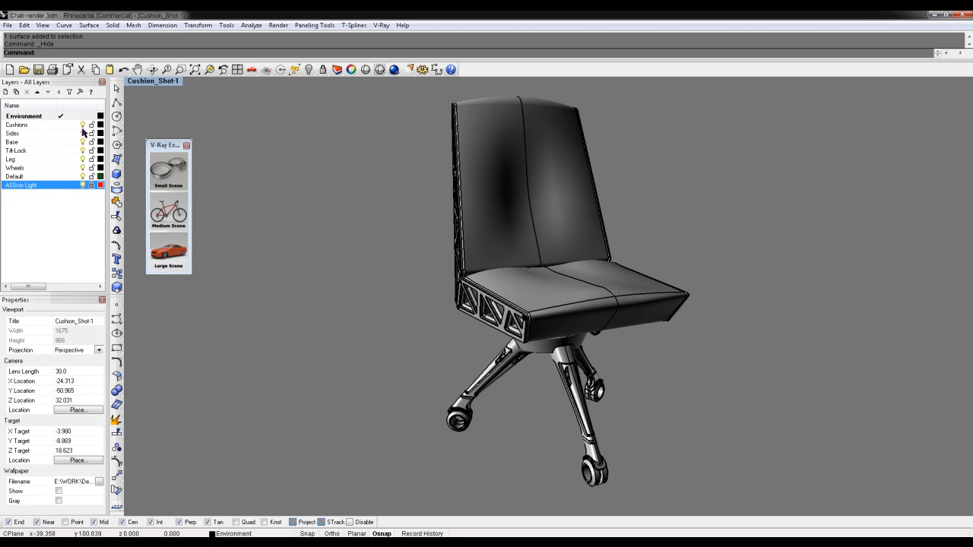
click(82, 177)
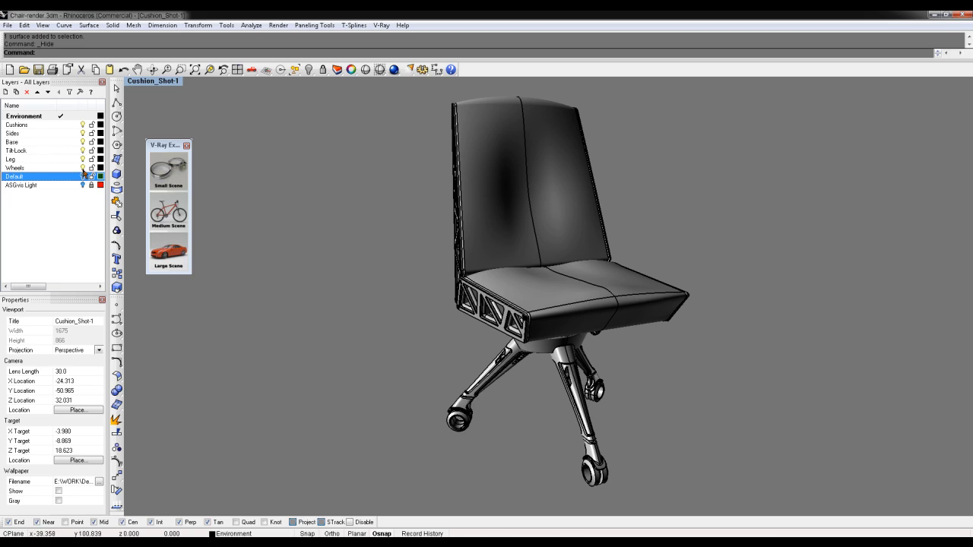
Turn off the Default, Leg, TiltLock, Base, Sides and Cushions layers, leaving only the wheels
click(82, 158)
click(82, 151)
click(82, 142)
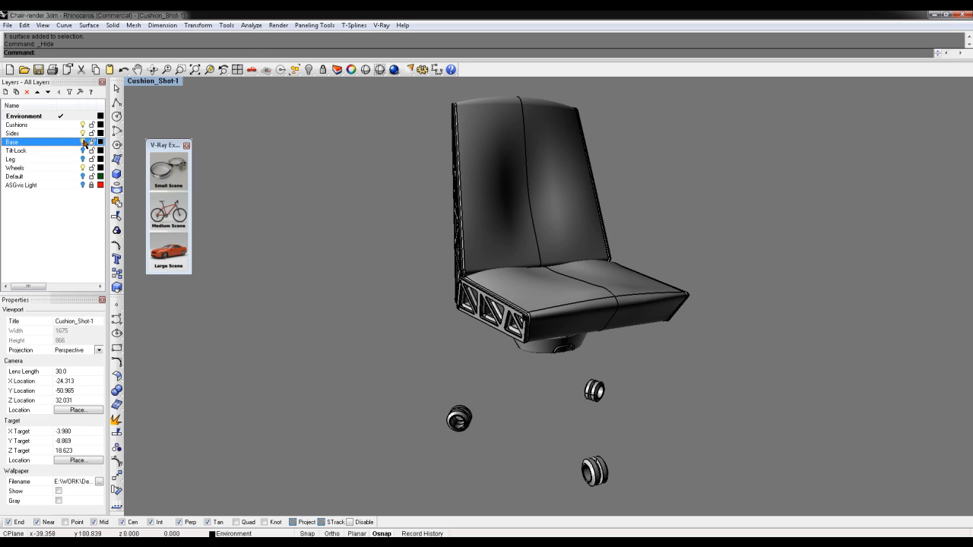
click(82, 134)
click(82, 125)
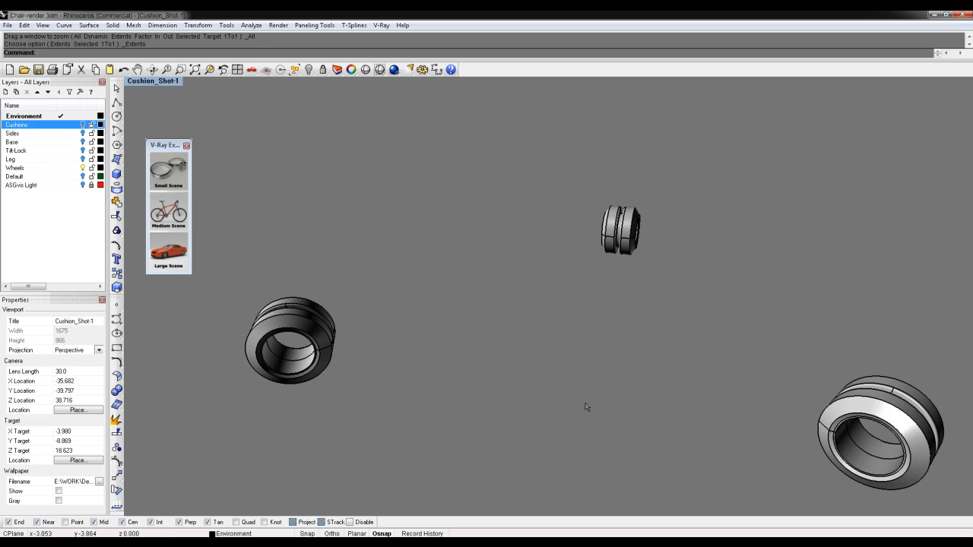
right_drag(808, 404, 571, 326)
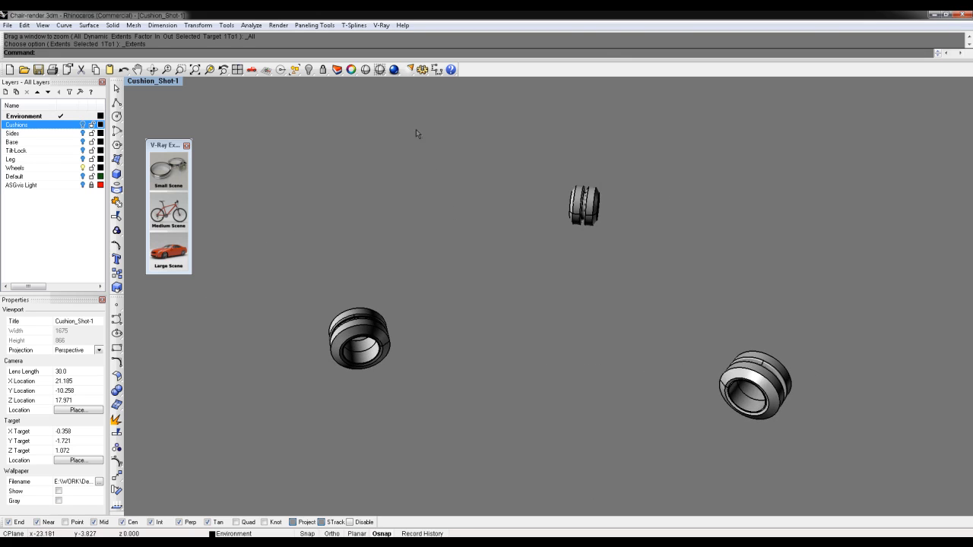
In the V-Ray Material Editor, add a new VRayMtl to Scene Materials and name it Wheels
click(380, 25)
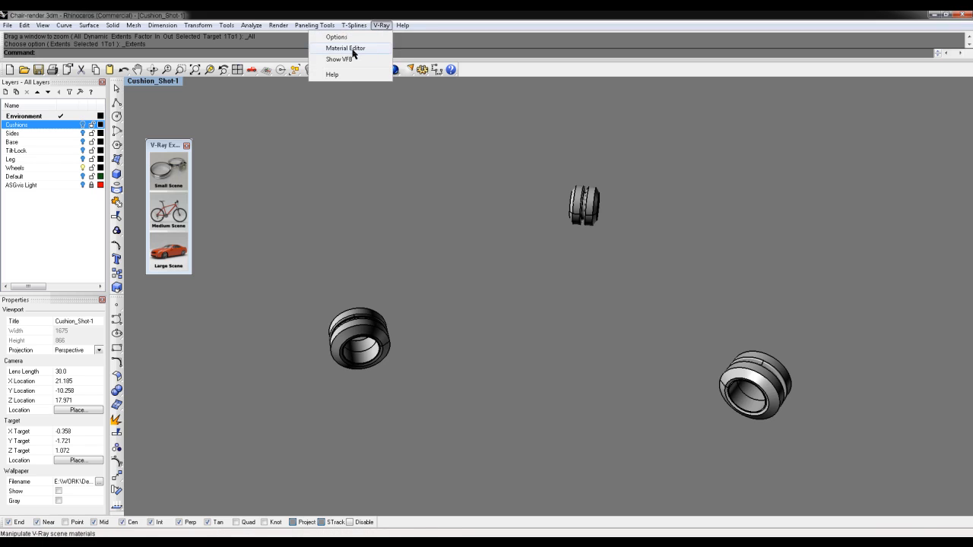
click(355, 48)
right_click(156, 251)
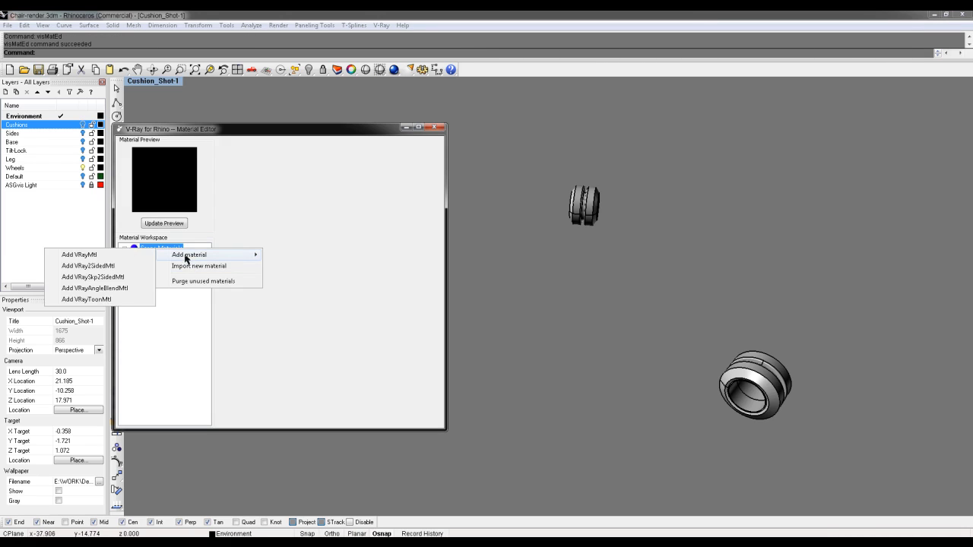
click(106, 256)
right_click(161, 259)
click(191, 266)
text(Wheels)
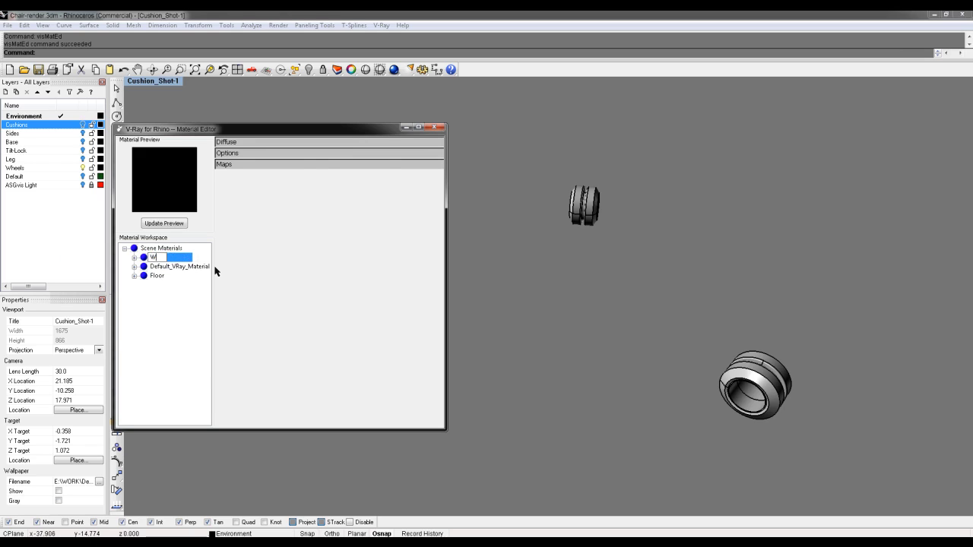
Set the Wheels diffuse colour to near black
click(274, 142)
click(283, 159)
mouse_move(327, 274)
mouse_down()
mouse_move(368, 281)
mouse_move(351, 281)
mouse_up()
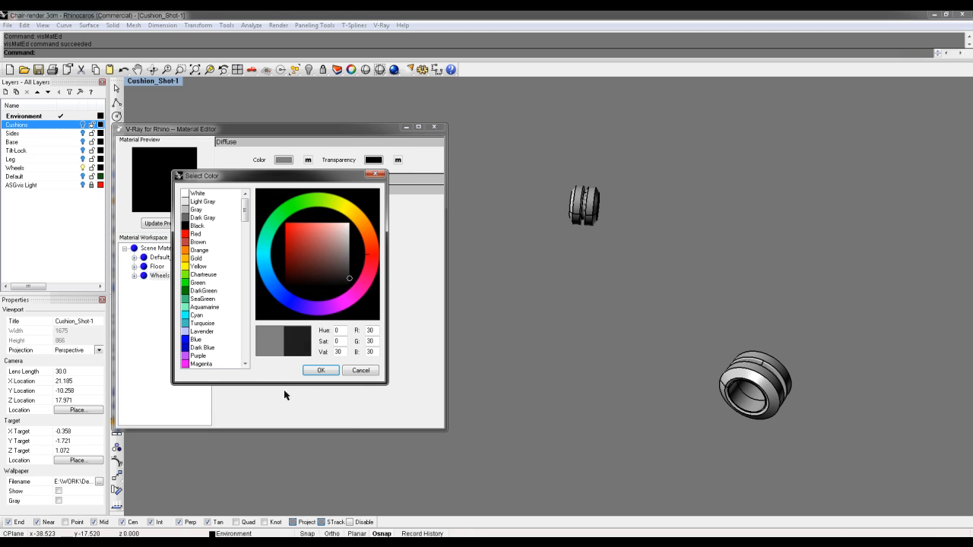
click(321, 370)
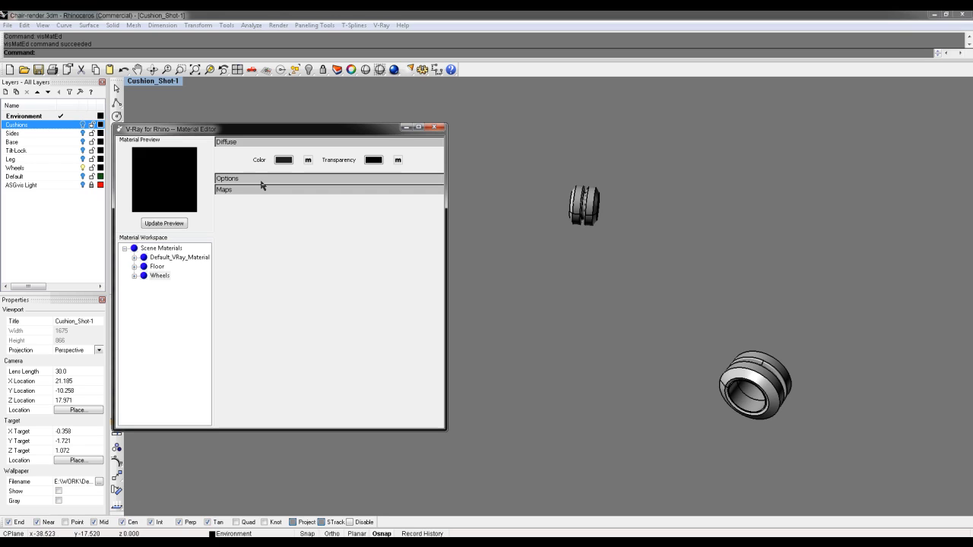
click(135, 277)
click(135, 278)
click(135, 278)
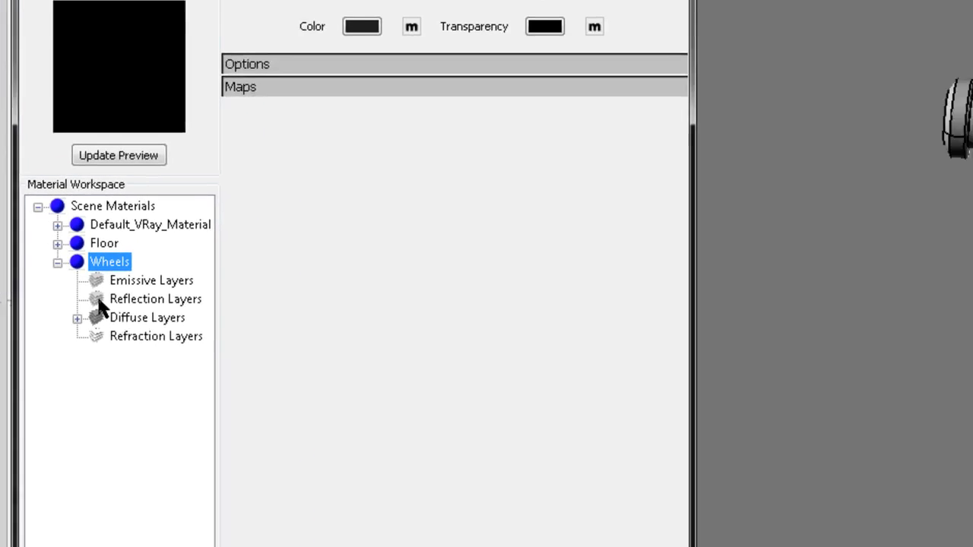
Add a reflection layer to Wheels with a Fresnel map on its reflection colour
click(279, 273)
right_click(279, 273)
click(107, 313)
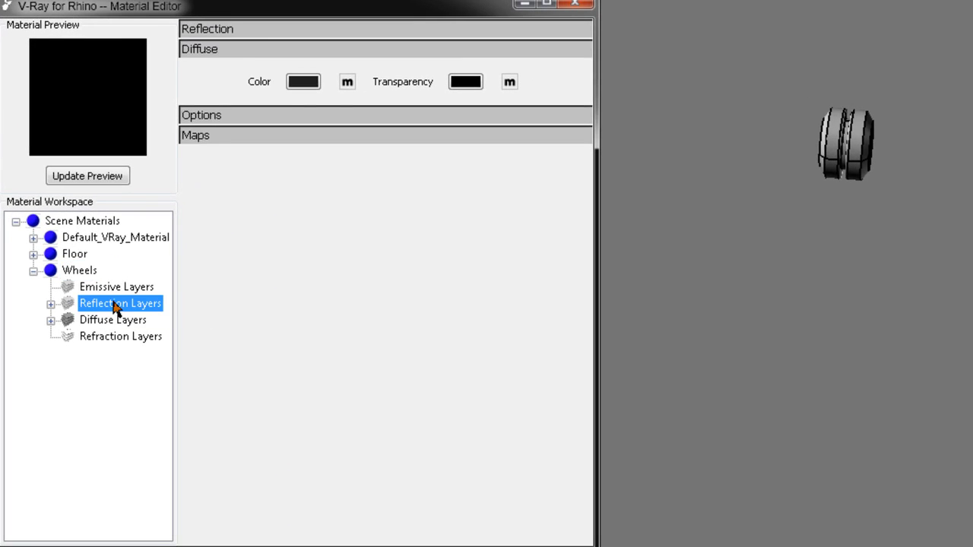
click(249, 29)
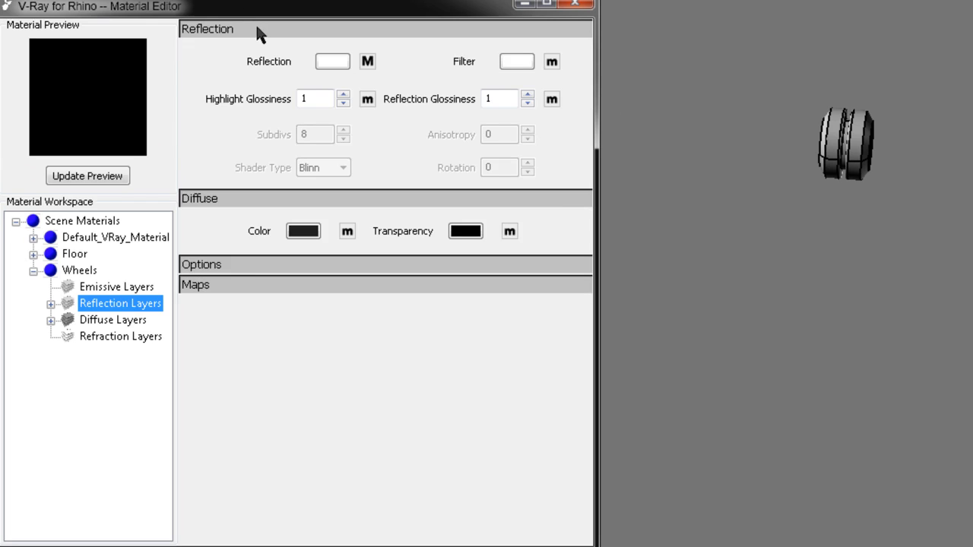
click(371, 63)
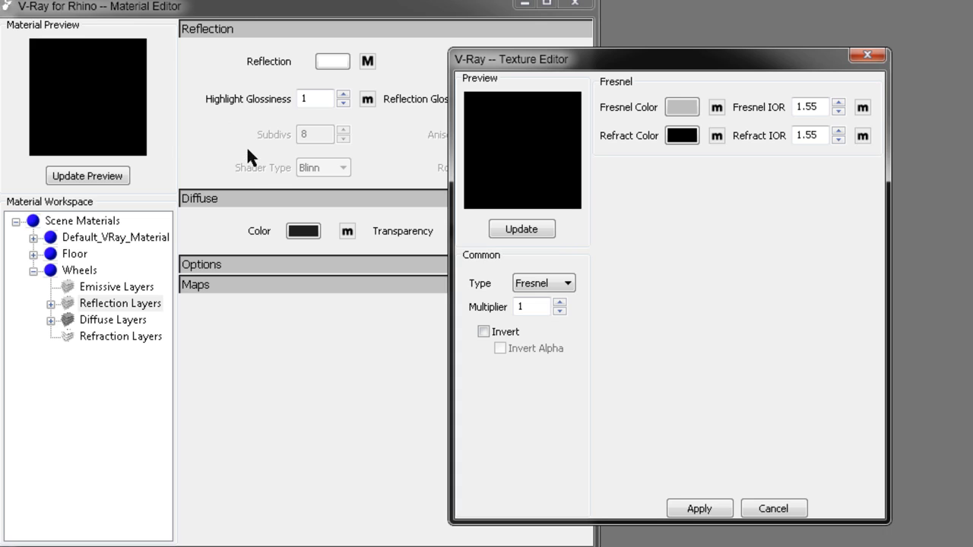
click(562, 285)
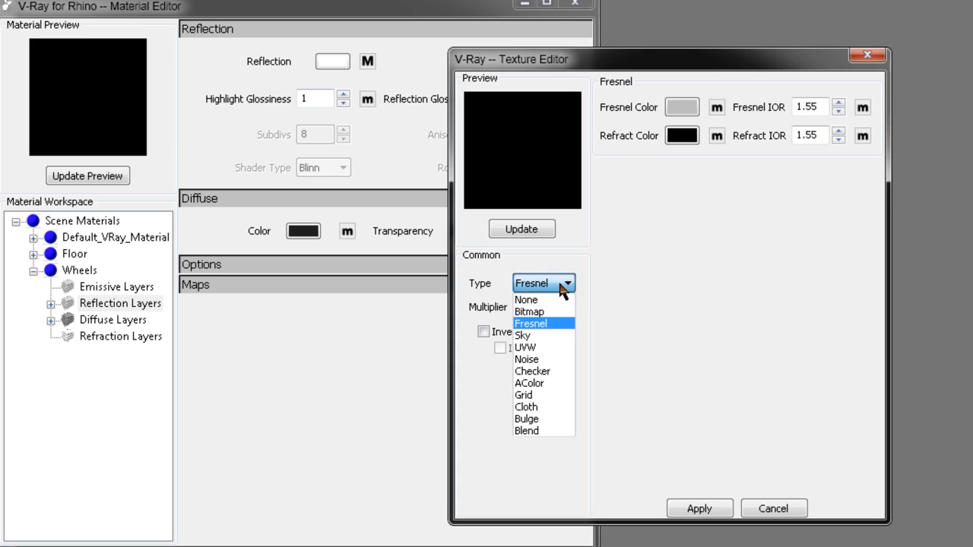
click(550, 323)
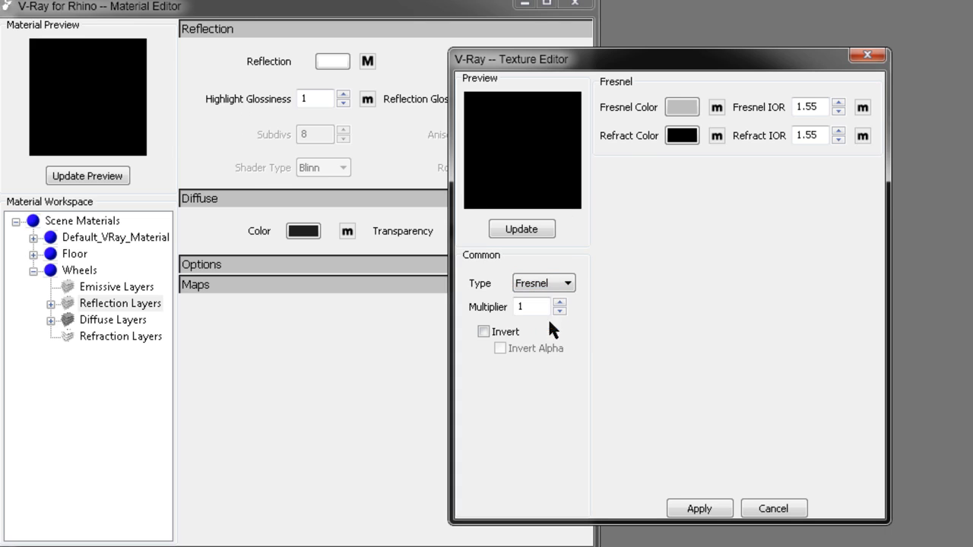
click(700, 509)
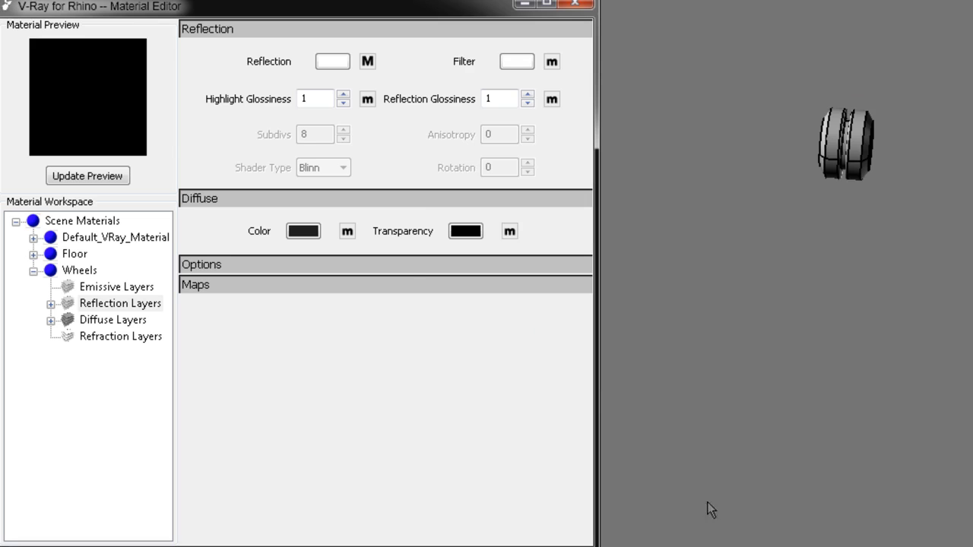
Set highlight glossiness 0.5 and reflection glossiness 0.6, then refresh the preview
double_click(326, 96)
double_click(494, 101)
click(70, 183)
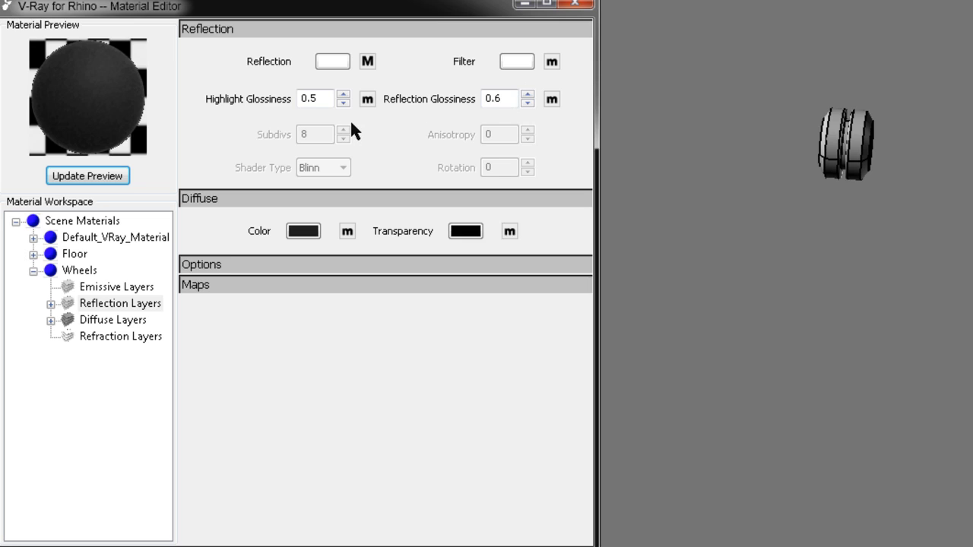
Review the Fresnel reflection map and cancel the texture editor without changes
click(364, 66)
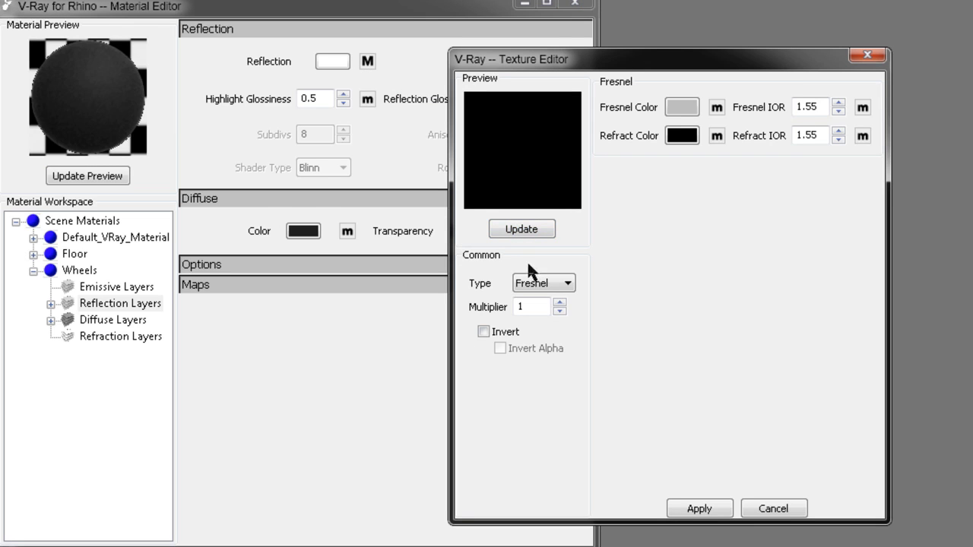
click(567, 283)
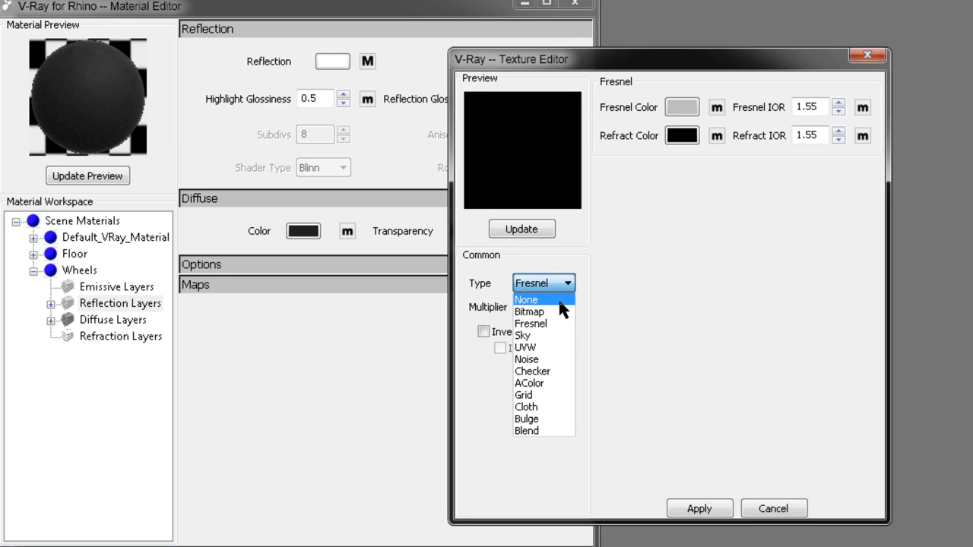
click(544, 324)
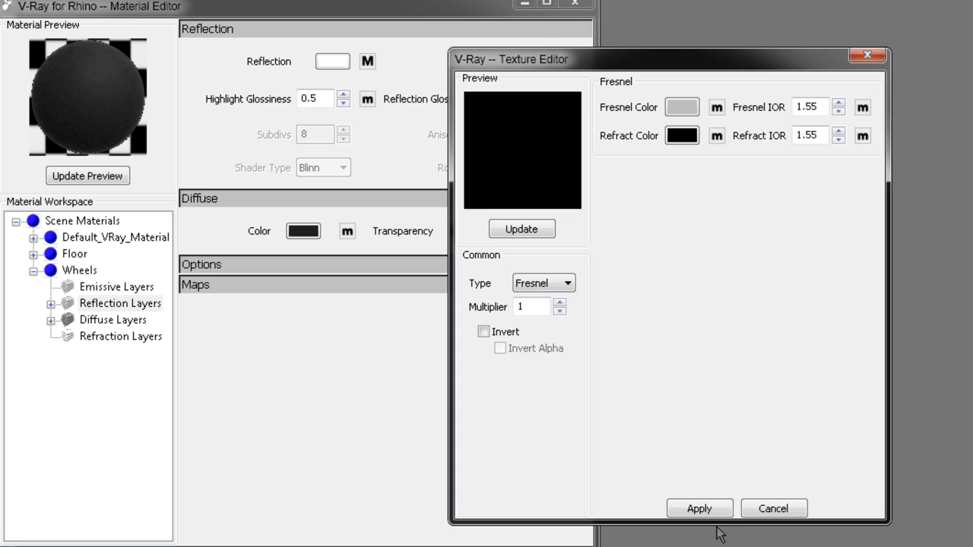
click(773, 511)
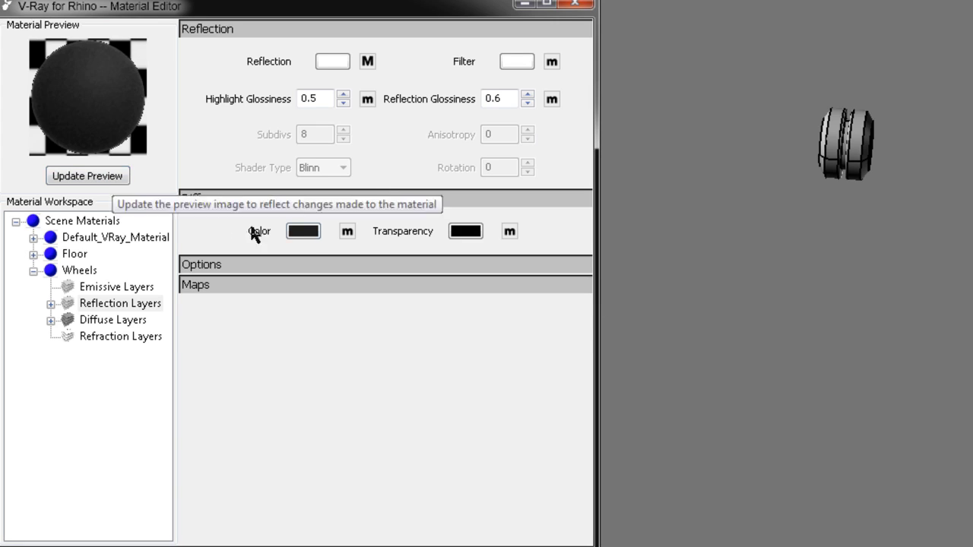
Set the Wheels diffuse colour to near-black RGB 26/23/23 and refresh the preview
click(301, 233)
drag(421, 276, 405, 281)
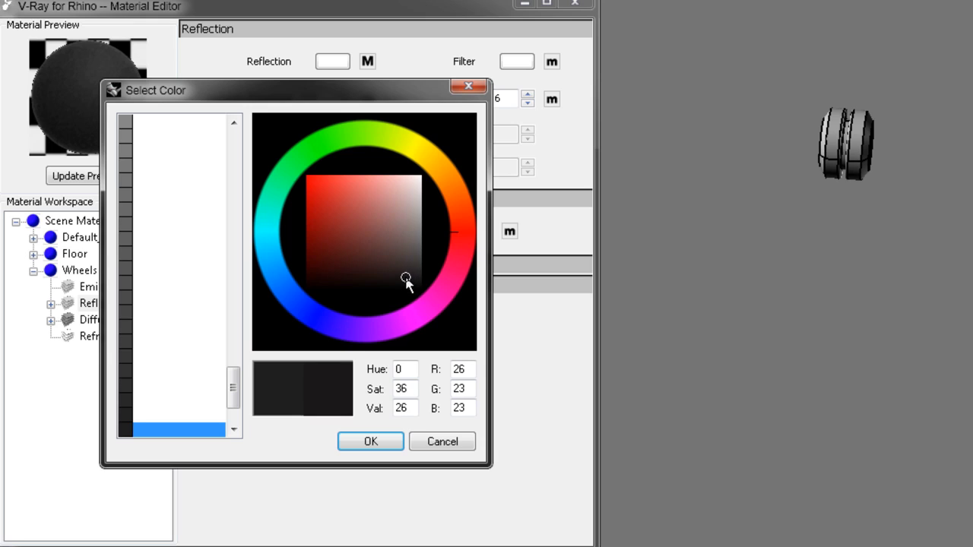
click(370, 441)
click(88, 179)
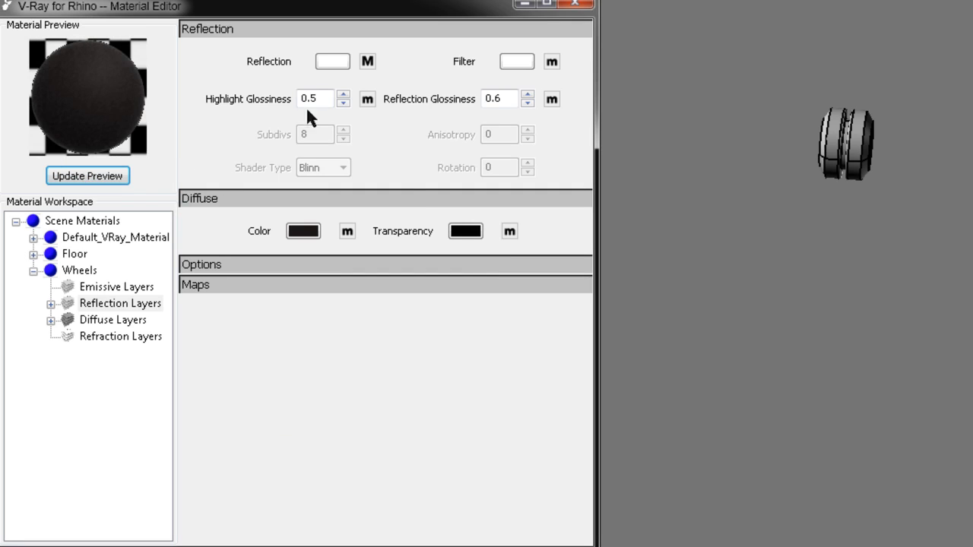
Set highlight glossiness to 0.7, refresh the preview, and close the Material Editor
click(329, 98)
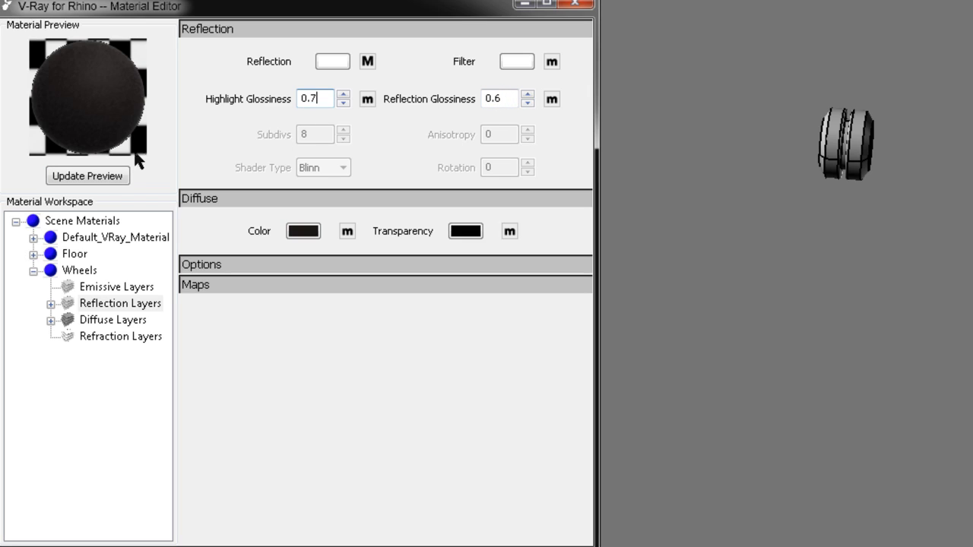
click(108, 175)
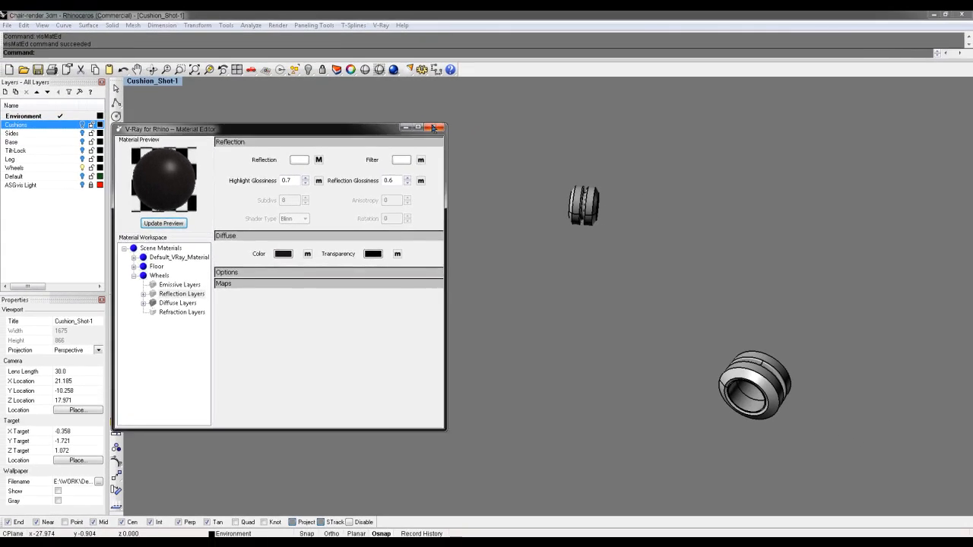
click(576, 4)
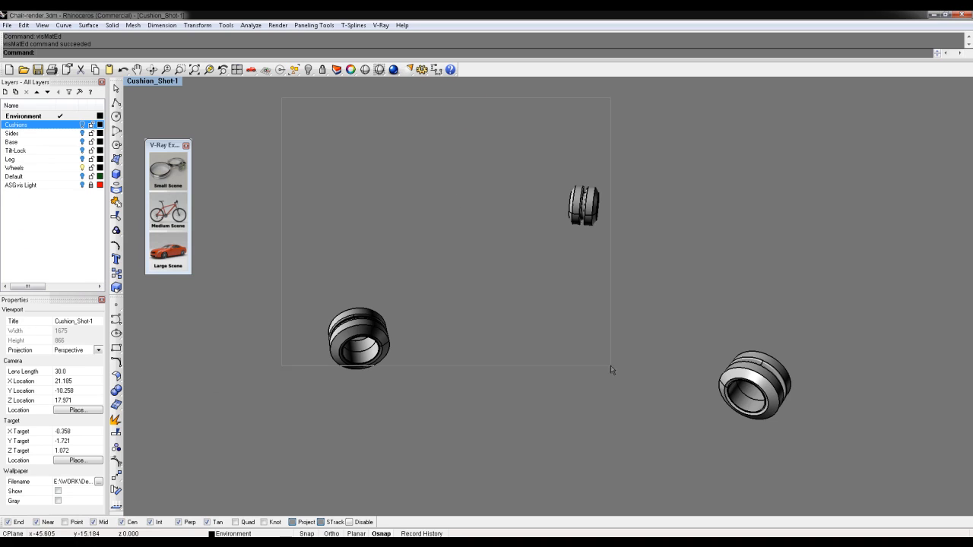
Select all six wheel polysurfaces and apply the Wheels material to them, assigned by plug-in
key(ctrl+a)
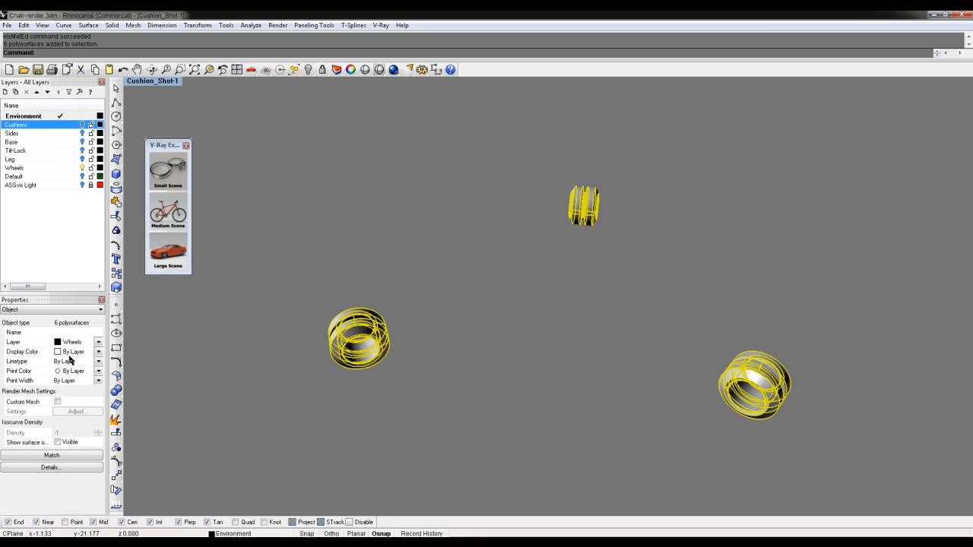
click(29, 310)
click(27, 324)
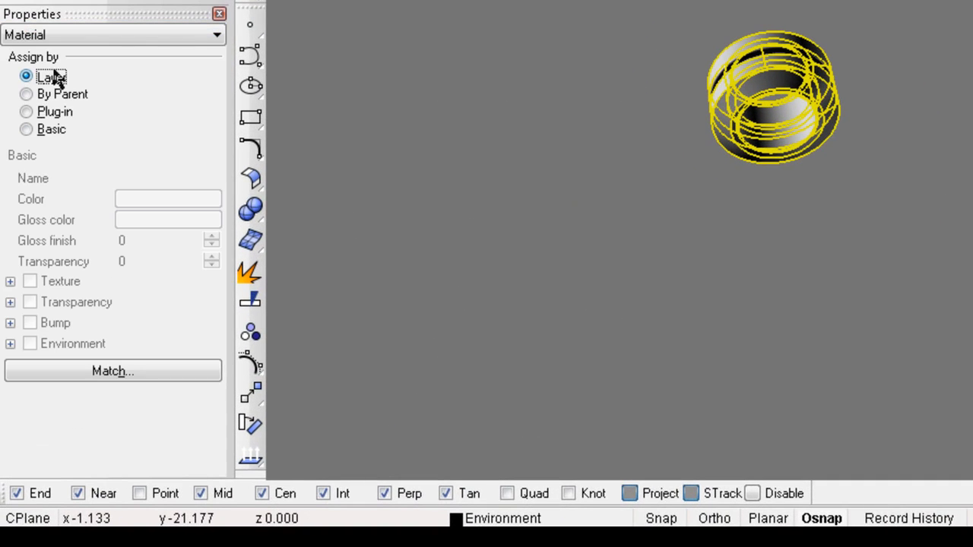
click(60, 114)
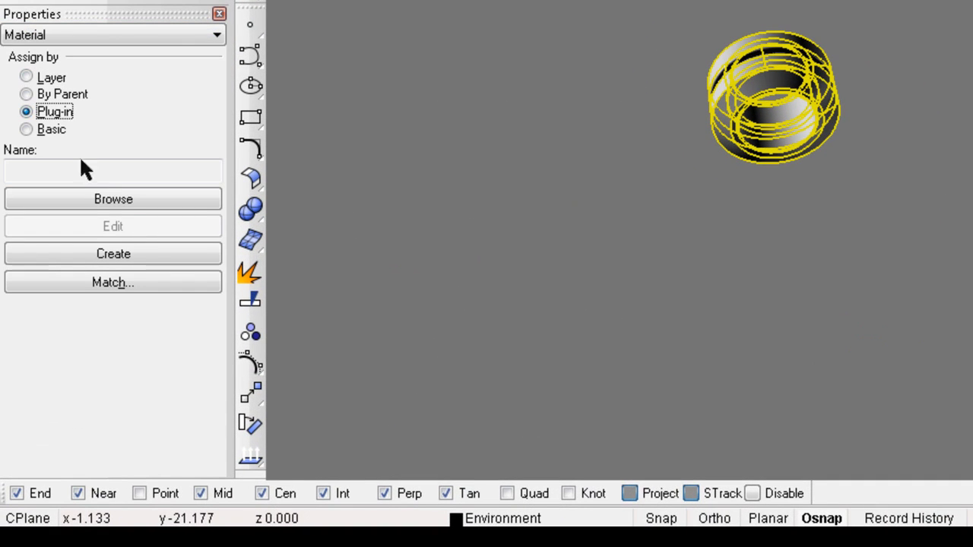
click(141, 200)
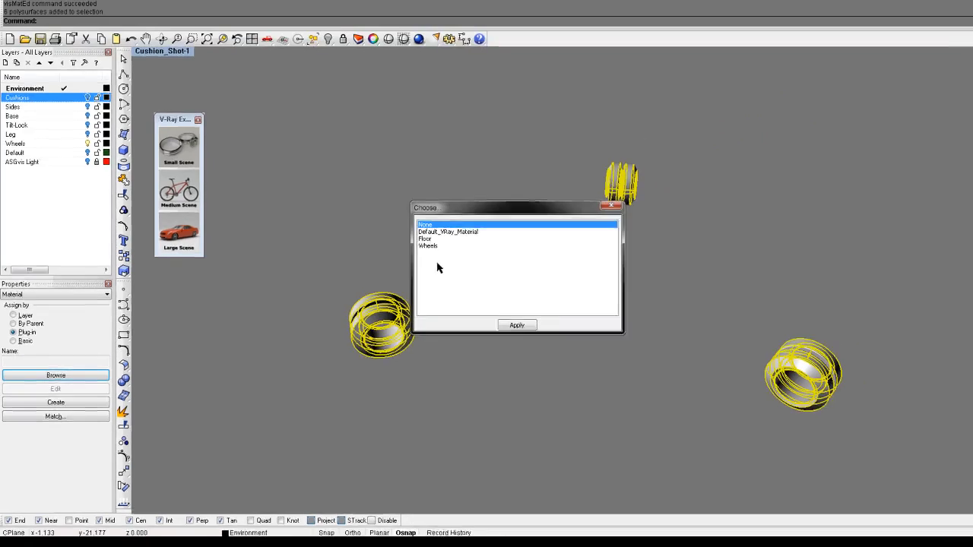
click(430, 245)
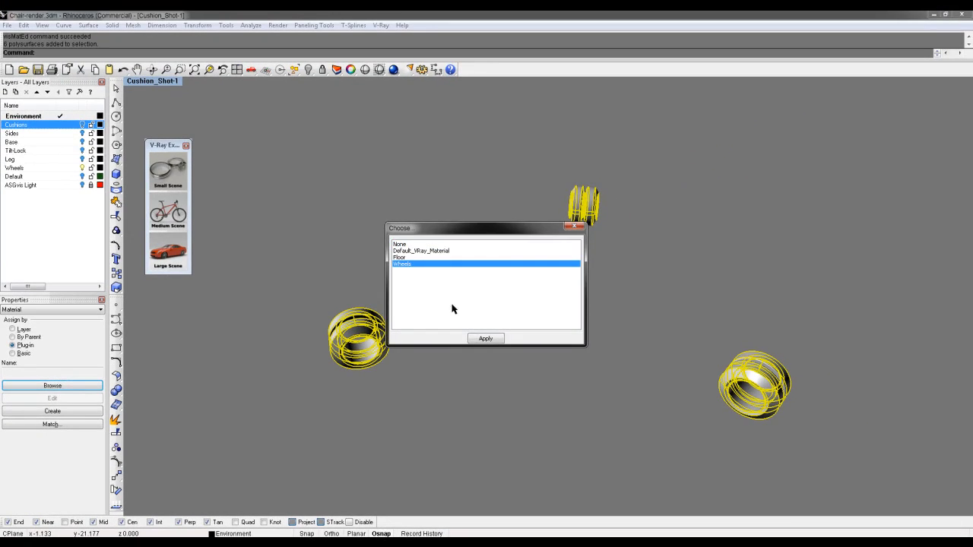
click(485, 338)
click(494, 337)
right_drag(479, 307, 535, 314)
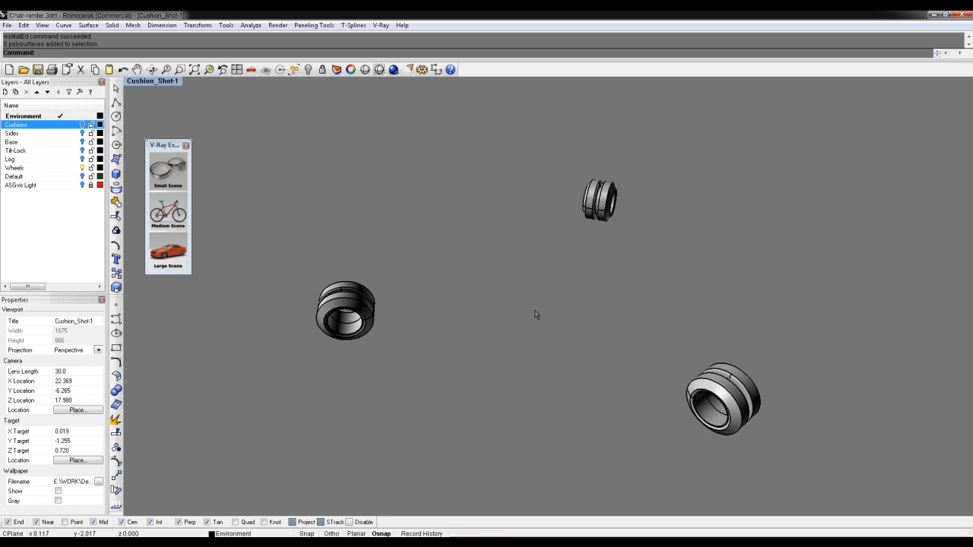
Inspect the near-black wheels in Rendered display, then hide the Wheels layer
key(ctrl+alt+r)
mouse_move(714, 319)
right_down()
mouse_move(729, 321)
mouse_move(601, 270)
mouse_move(632, 308)
mouse_move(734, 321)
mouse_move(747, 295)
mouse_move(756, 313)
mouse_move(756, 323)
mouse_move(717, 316)
right_up()
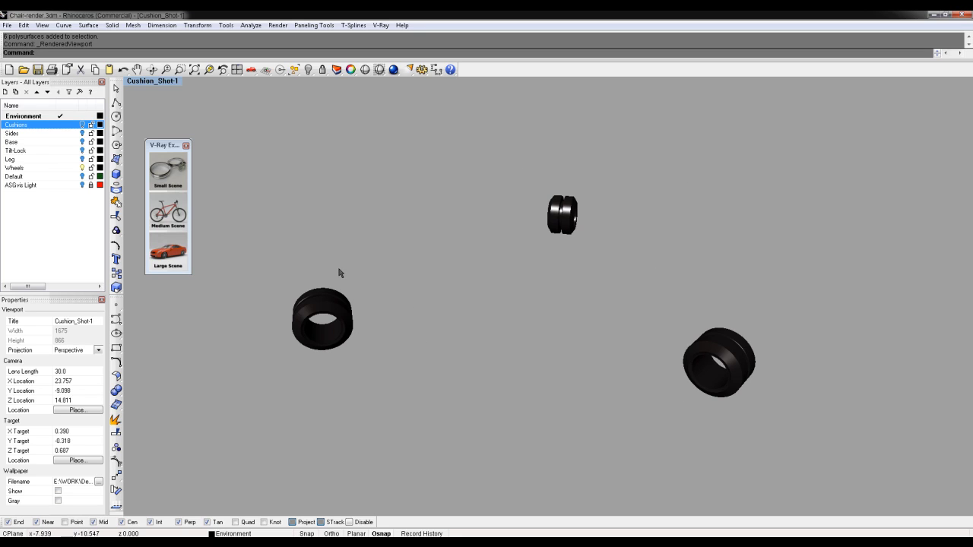
right_drag(661, 284, 639, 291)
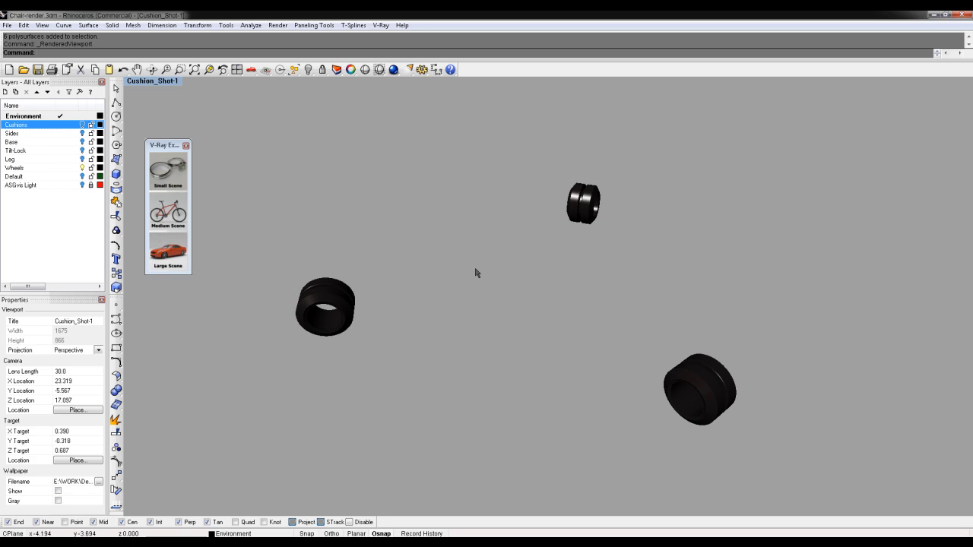
click(82, 168)
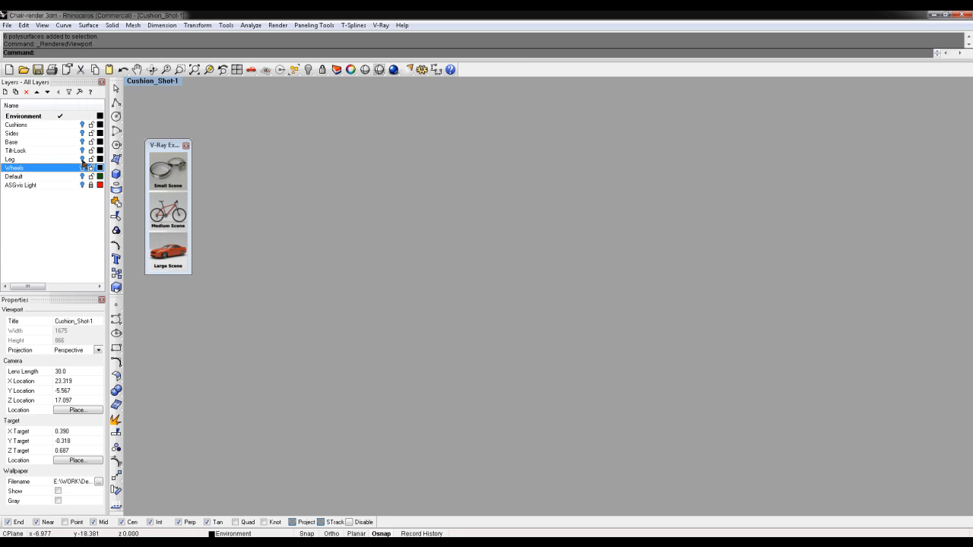
Make the Leg layer visible and enable the V-Ray Express Materials toolbar
click(82, 159)
right_drag(547, 220, 575, 228)
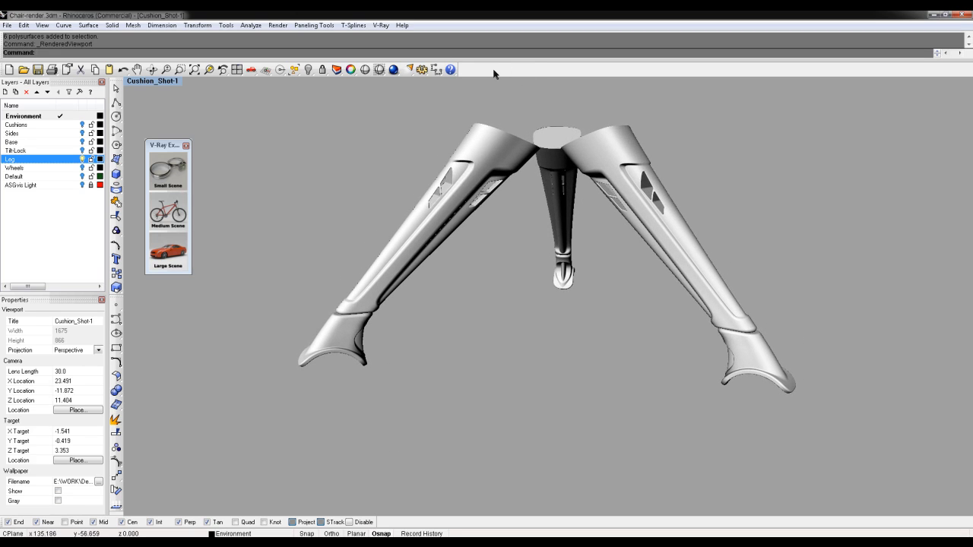
right_click(544, 76)
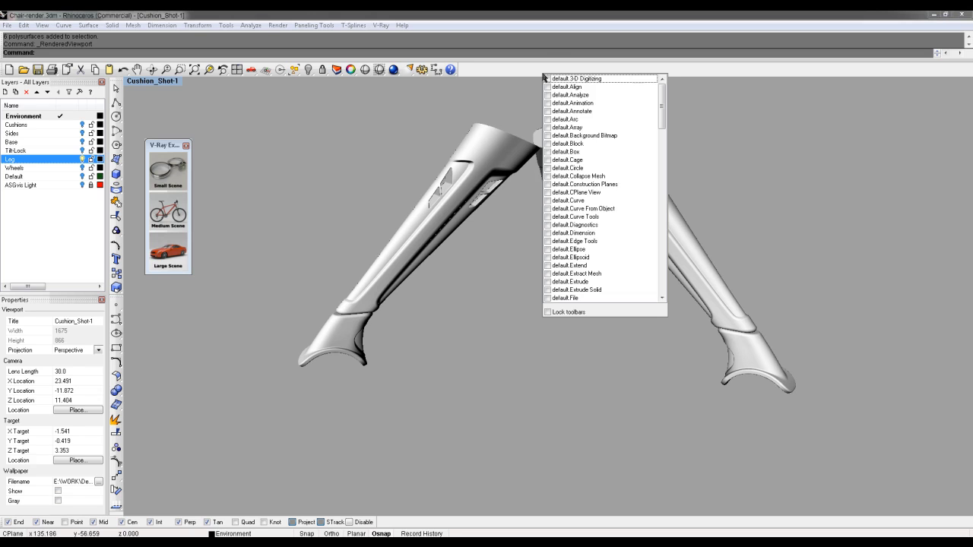
drag(655, 115, 668, 265)
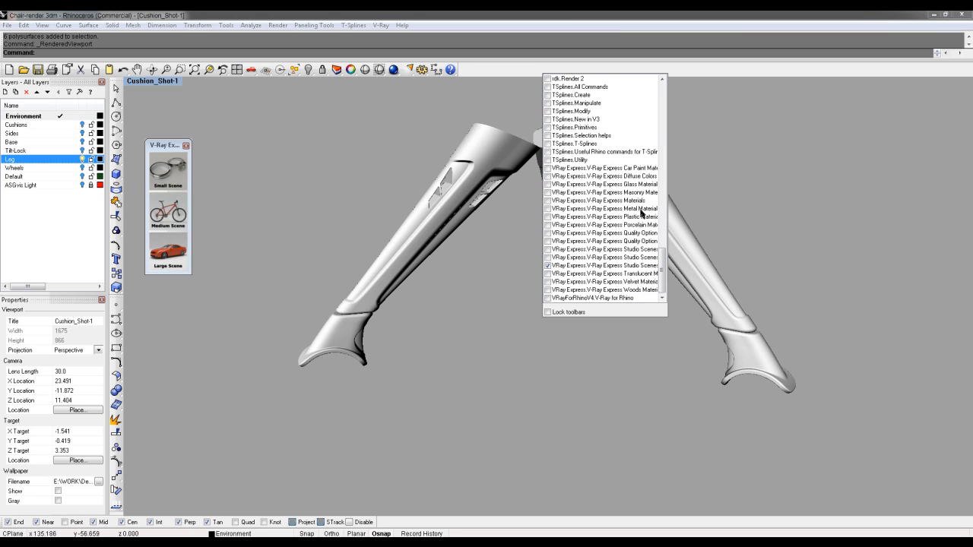
click(549, 200)
click(346, 179)
Select all six leg pieces and apply the chrome metal material
drag(715, 132, 349, 212)
drag(790, 146, 411, 210)
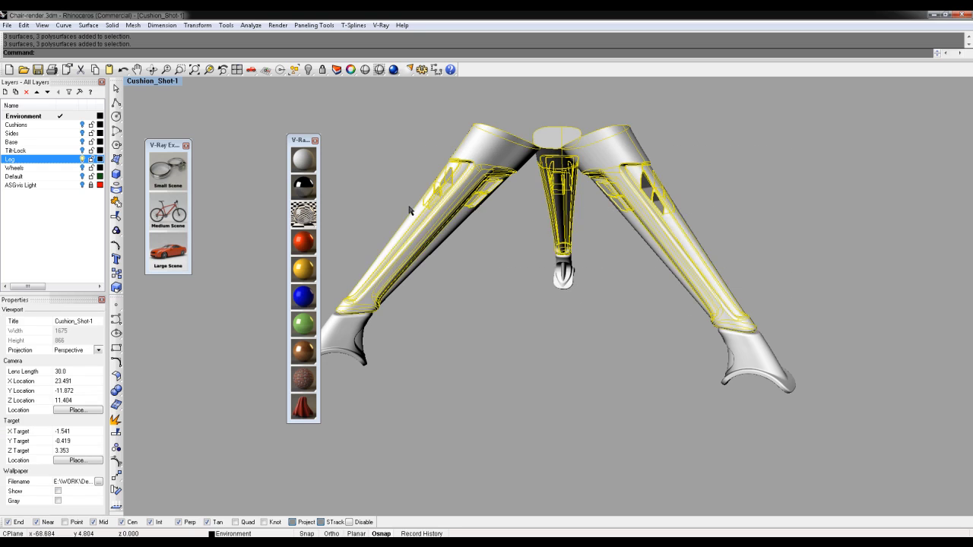
click(304, 187)
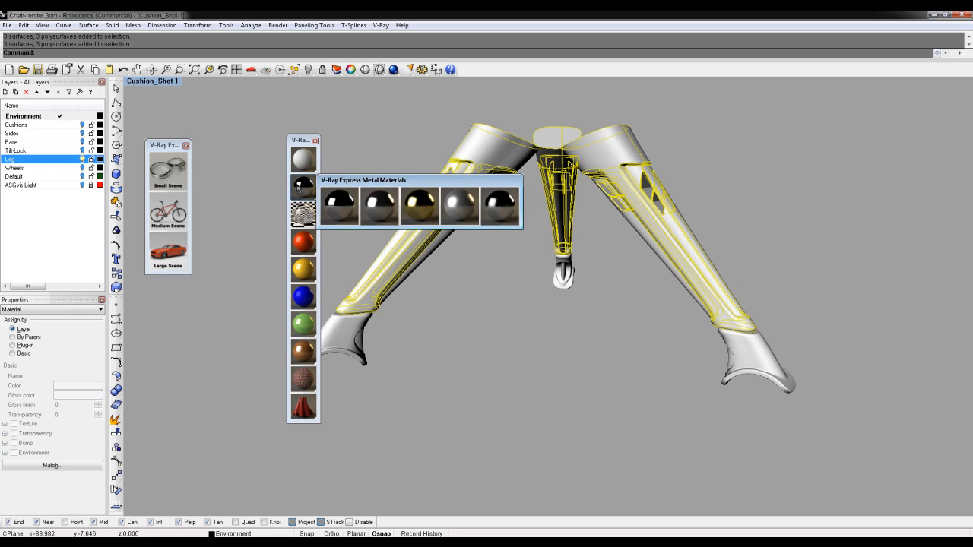
click(330, 208)
click(407, 186)
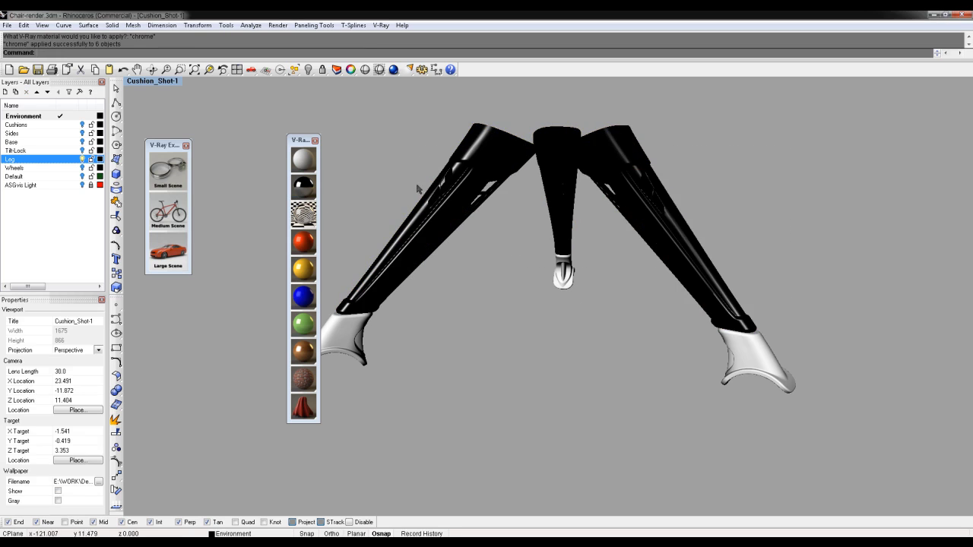
right_drag(468, 184, 748, 177)
Hide the three leg shells and delete the three black leftover surfaces
drag(752, 165, 441, 196)
drag(718, 182, 431, 201)
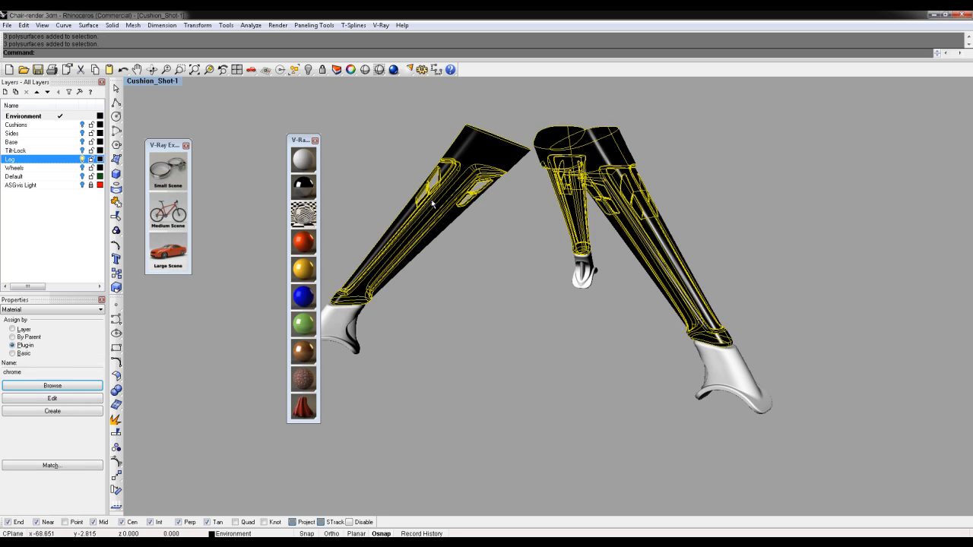
key(ctrl+h)
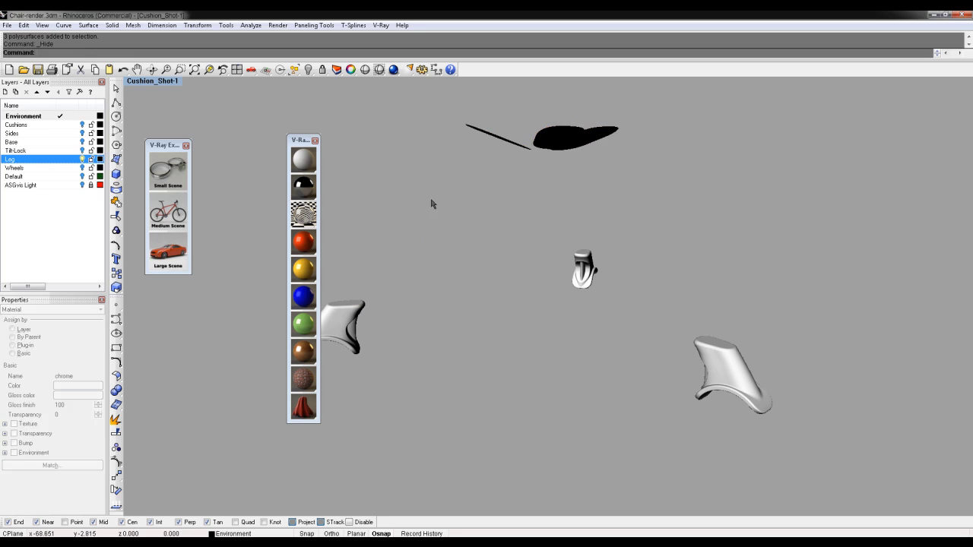
drag(463, 105, 739, 180)
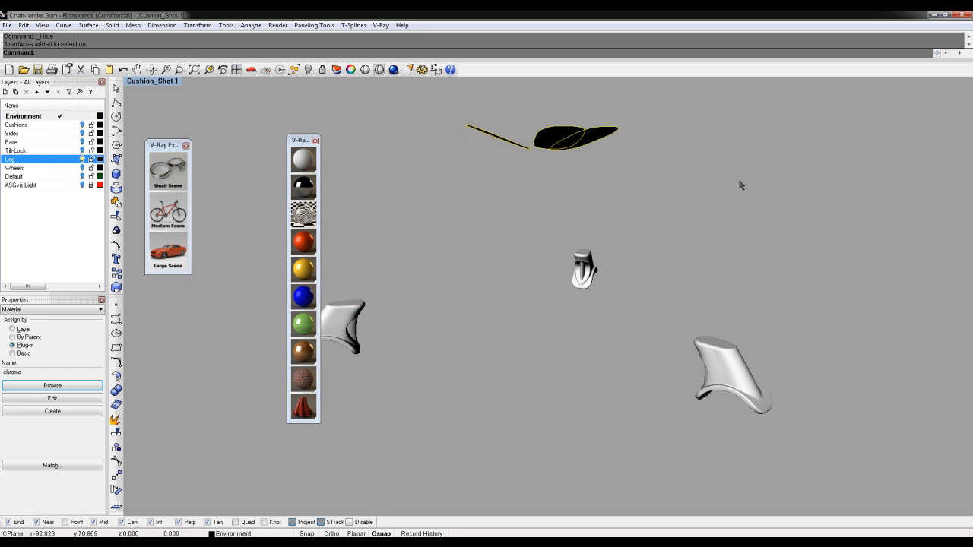
key(Delete)
shift+right_drag(775, 227, 796, 212)
Apply the Car Paint Red material to the three leg end polysurfaces
drag(794, 209, 490, 376)
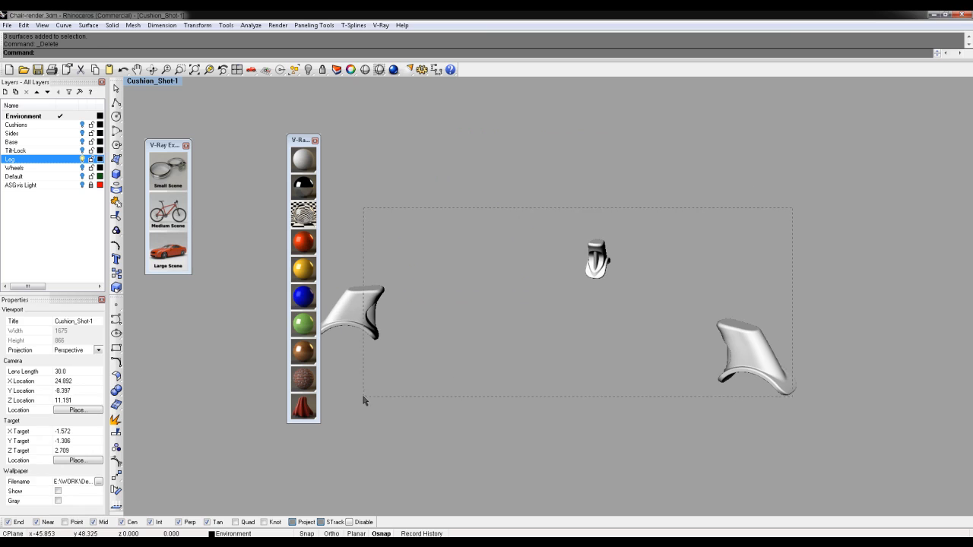
drag(363, 400, 363, 400)
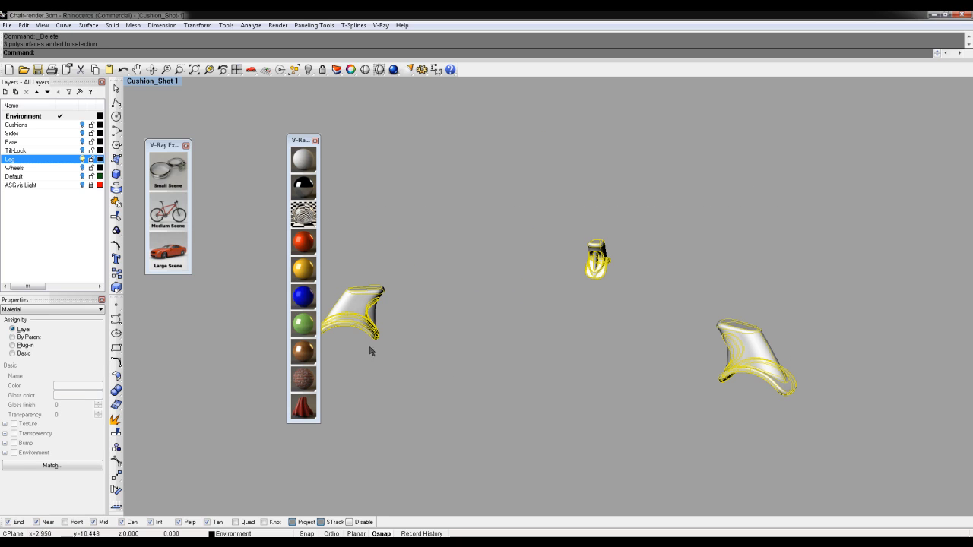
click(307, 241)
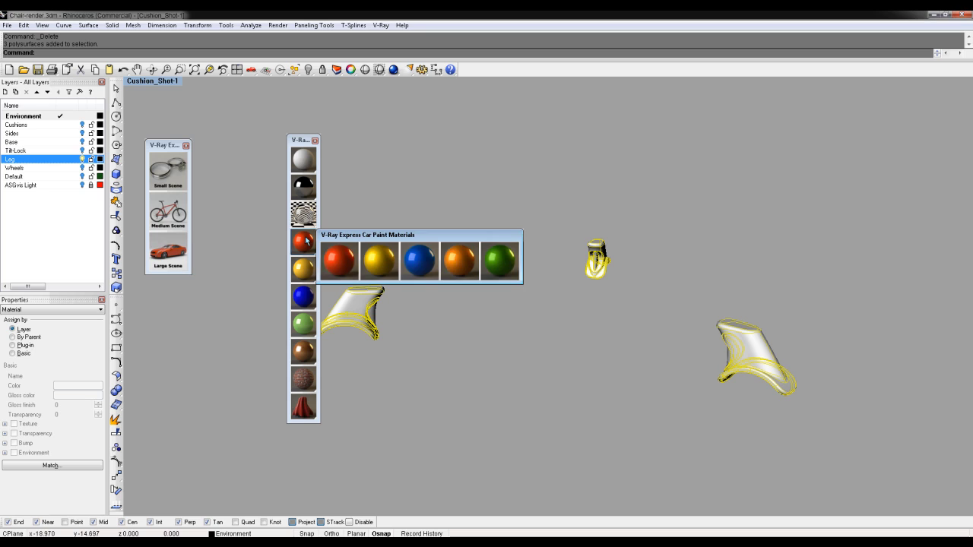
click(339, 261)
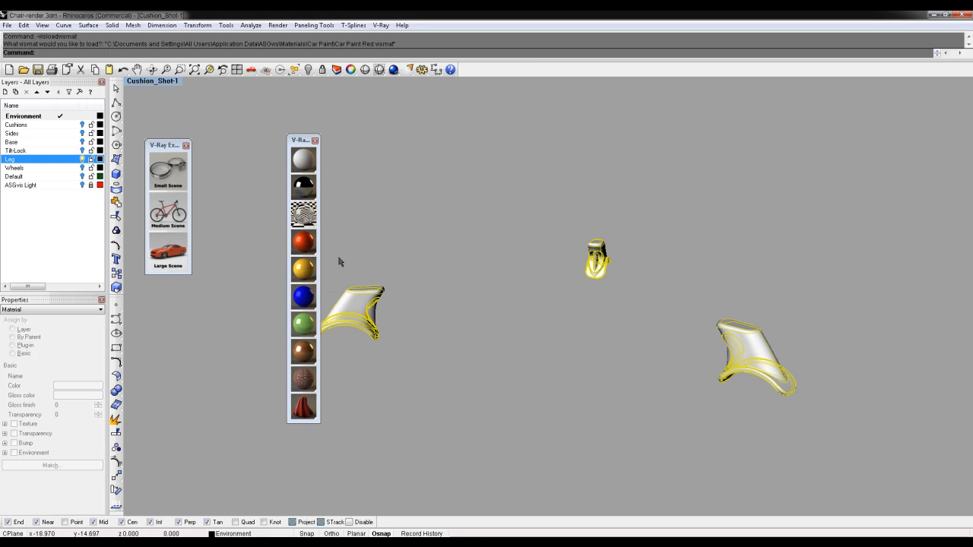
click(532, 261)
right_drag(532, 261, 703, 282)
scroll(703, 281, down, 3)
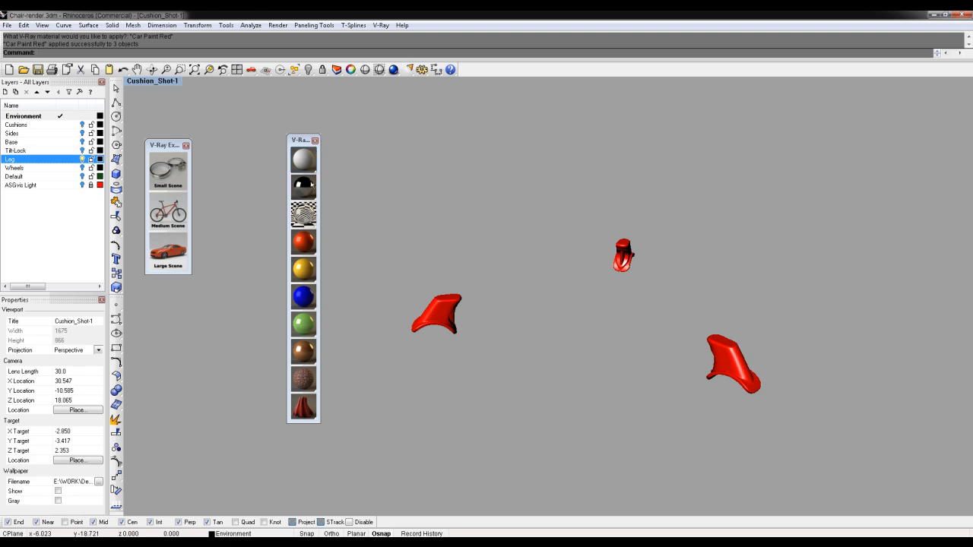
Make Car Paint Red's reflection filter a lighter, less saturated red and refresh the preview
click(380, 25)
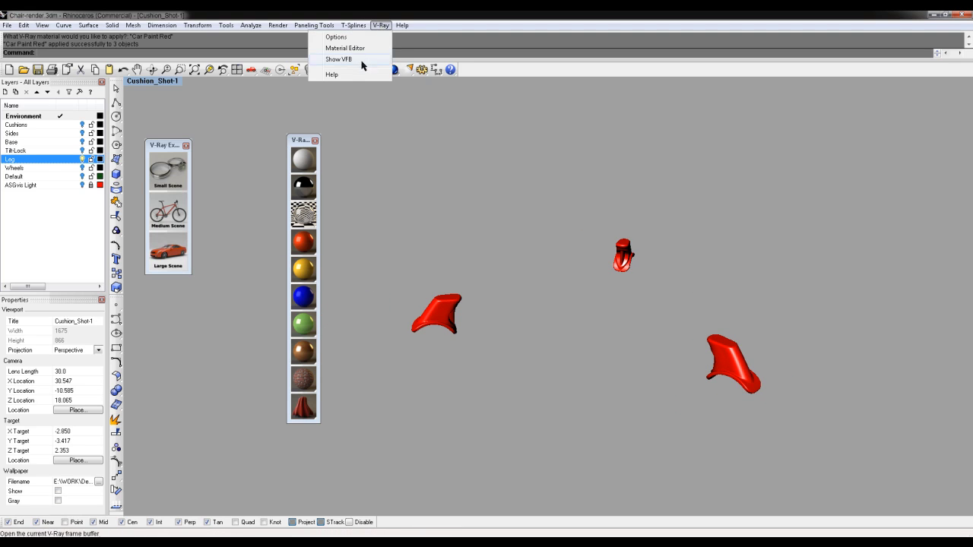
click(364, 47)
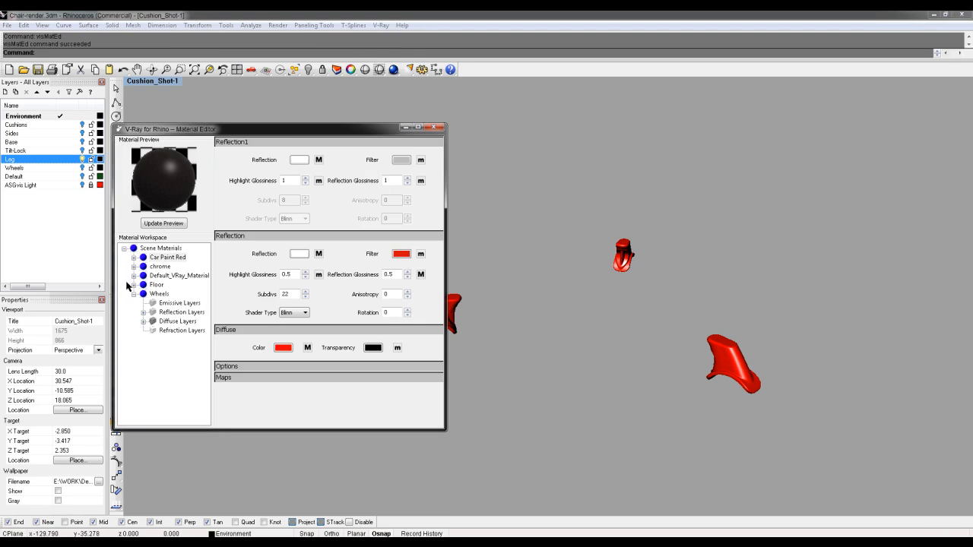
click(162, 258)
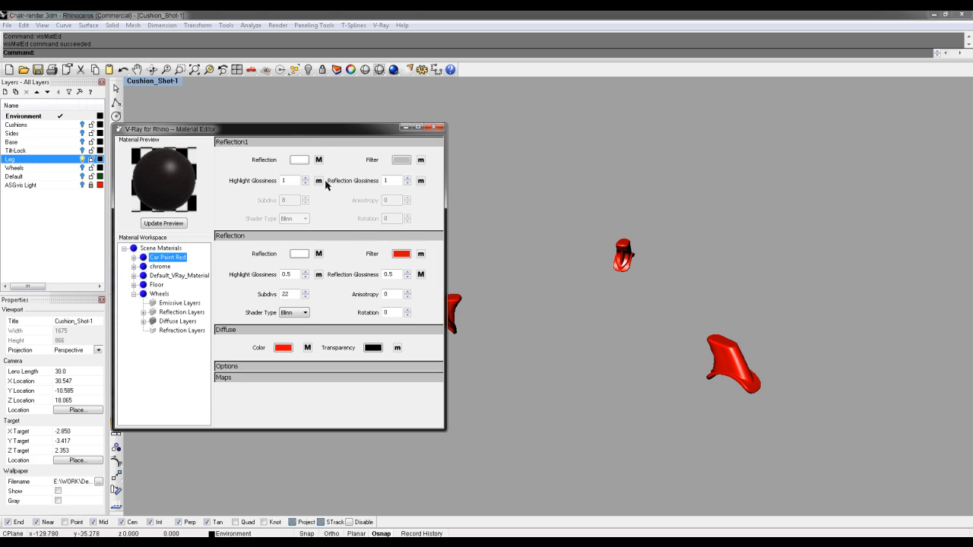
click(402, 255)
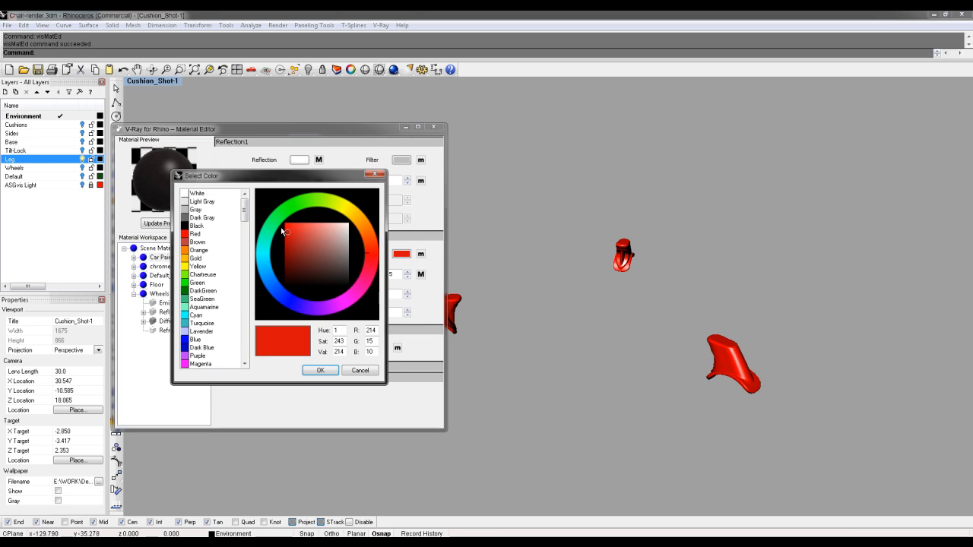
drag(287, 231, 299, 230)
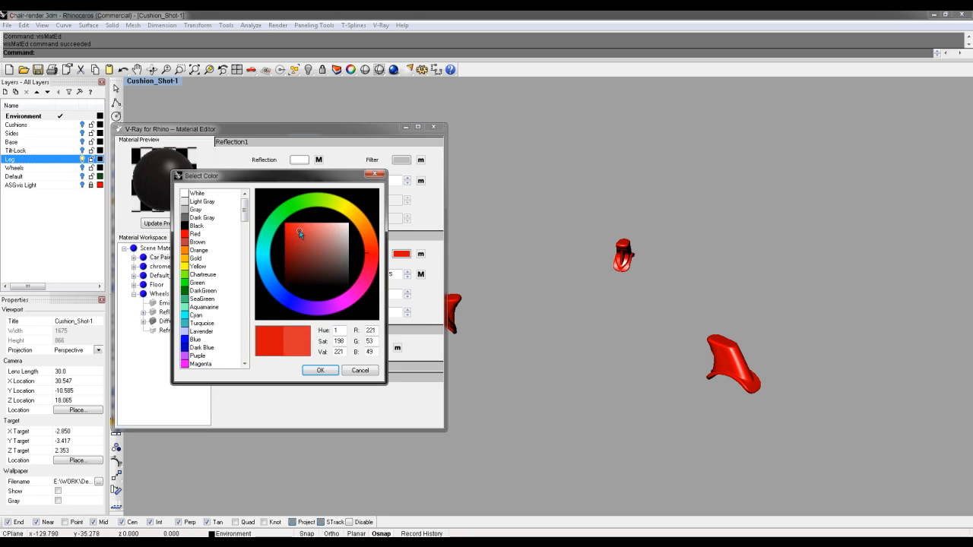
click(318, 371)
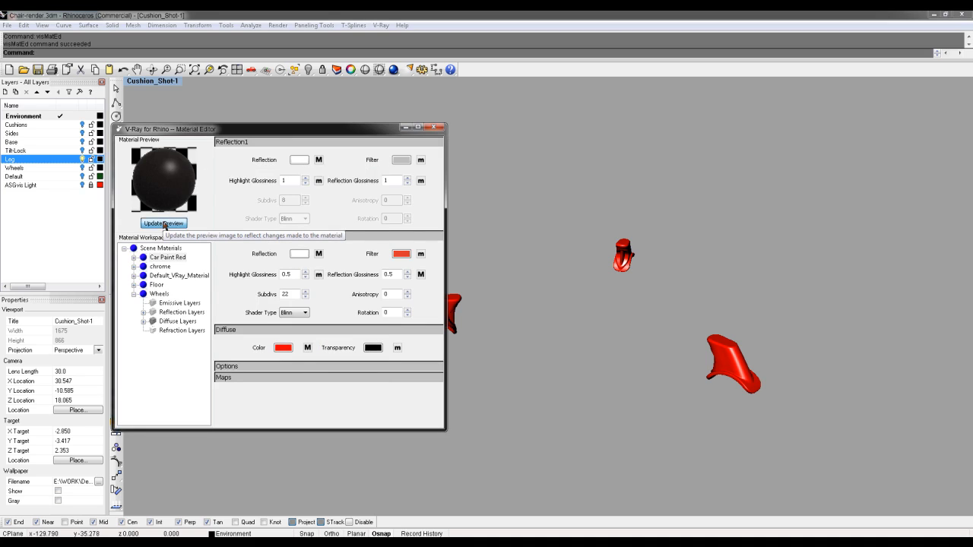
click(164, 223)
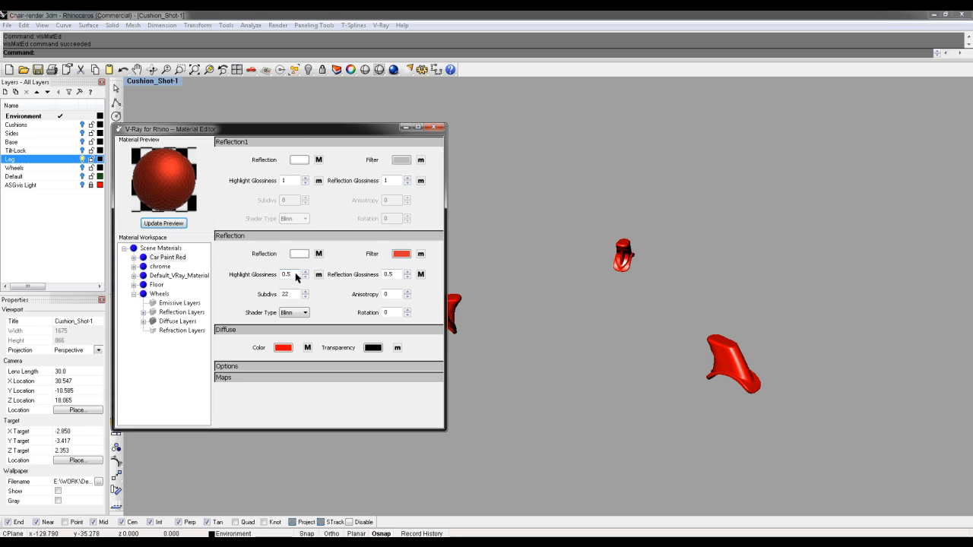
Raise Car Paint Red's highlight glossiness to 0.7, refresh the preview, and close the editor
drag(288, 272, 297, 273)
click(172, 224)
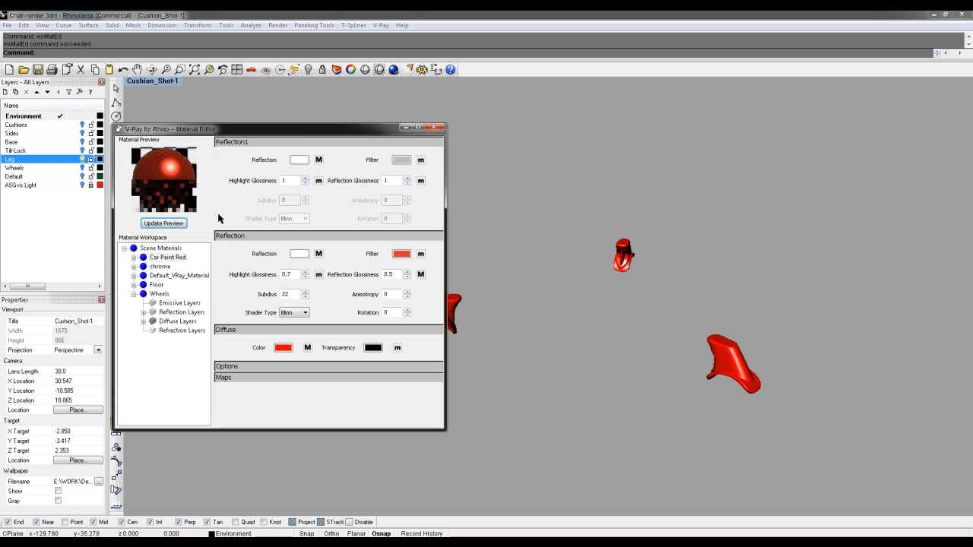
click(434, 127)
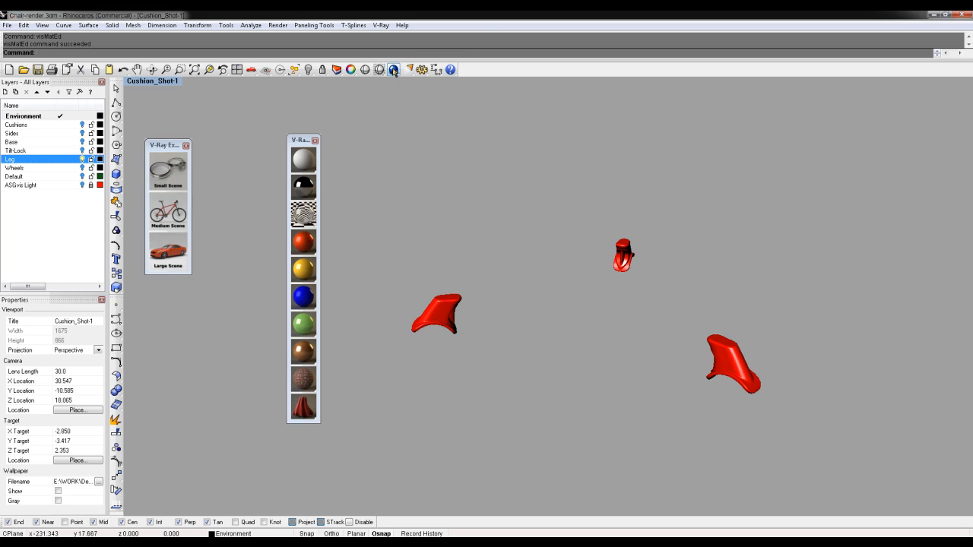
Render the view with V-Ray, then recheck Car Paint Red's reflection filter colour in the Material Editor
click(393, 70)
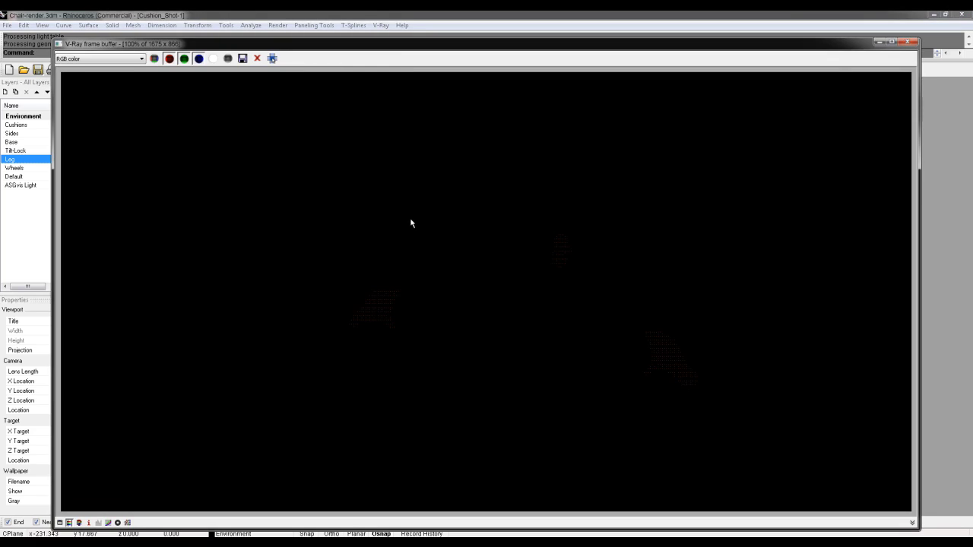
click(912, 43)
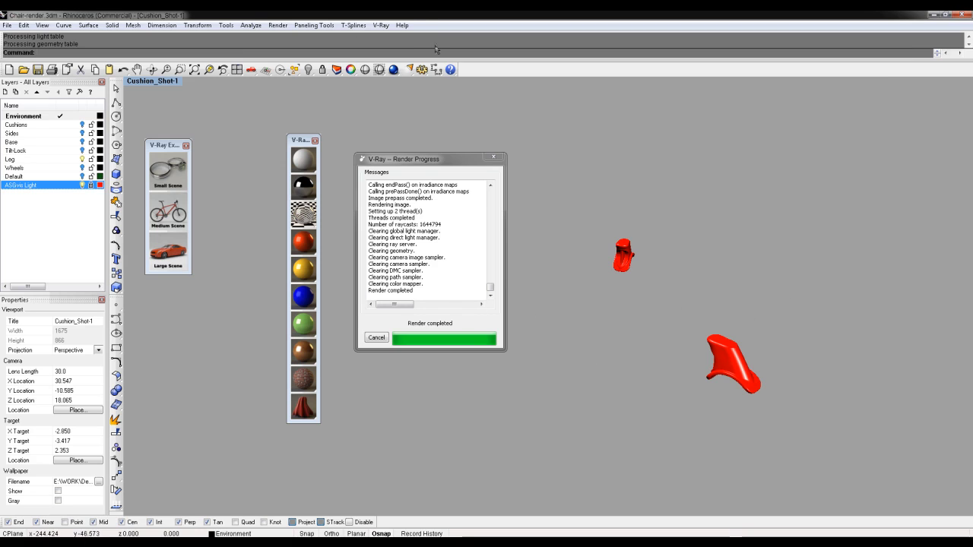
click(380, 25)
click(363, 53)
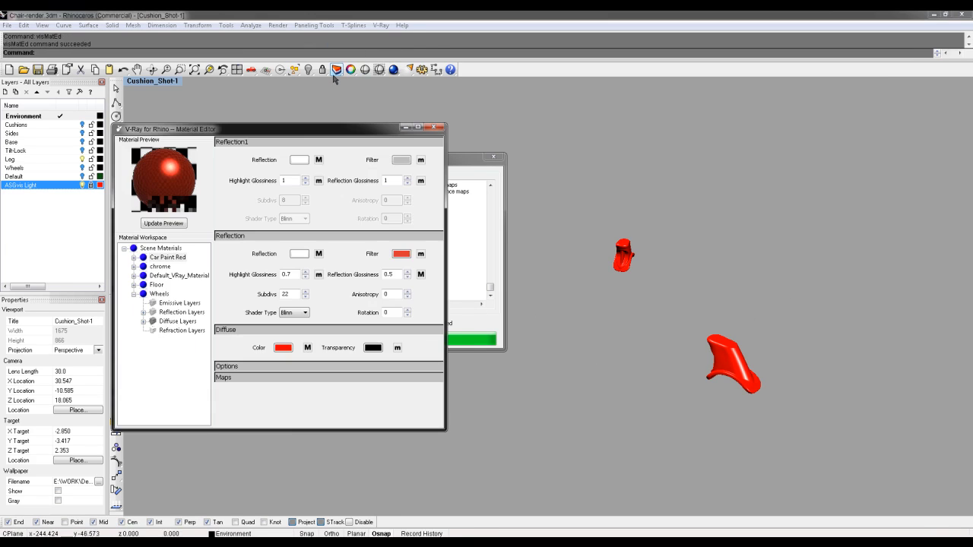
click(401, 255)
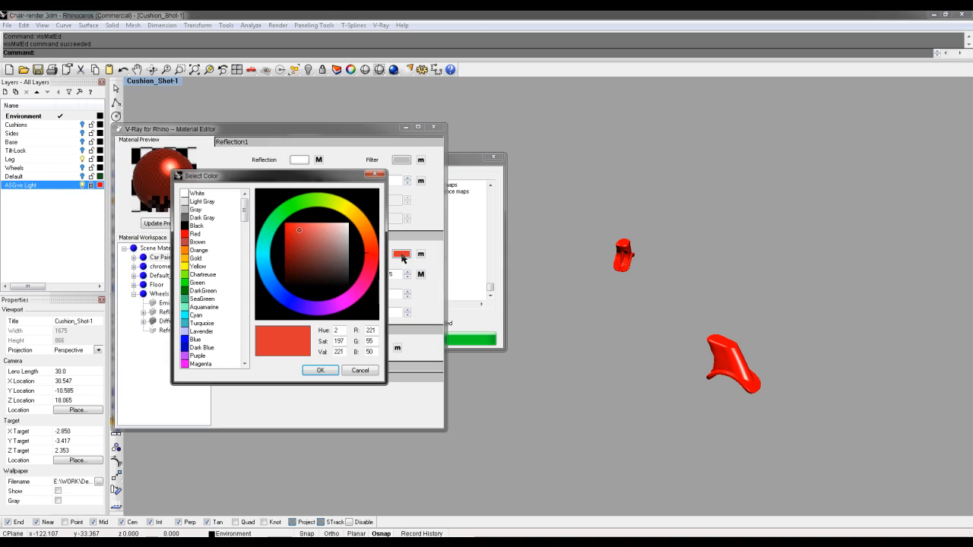
click(320, 370)
click(164, 223)
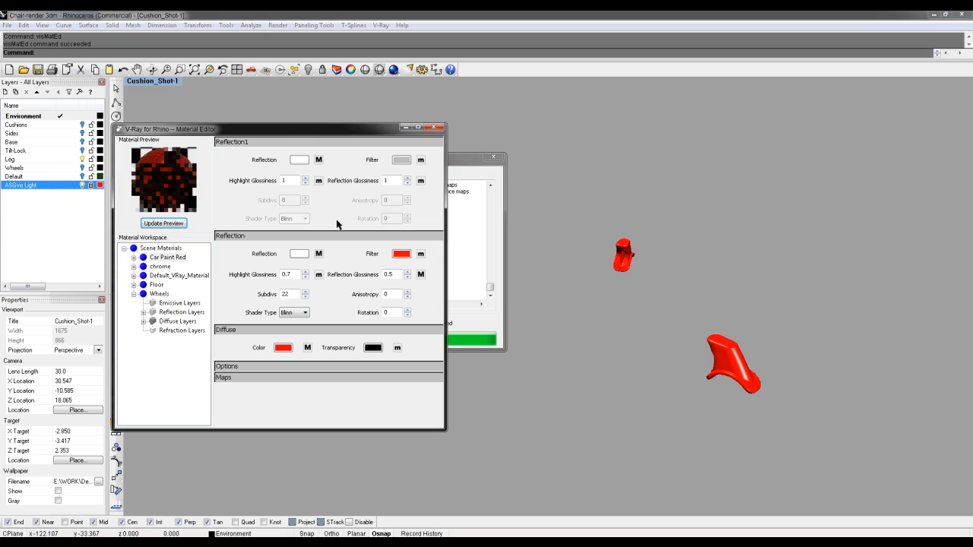
click(438, 128)
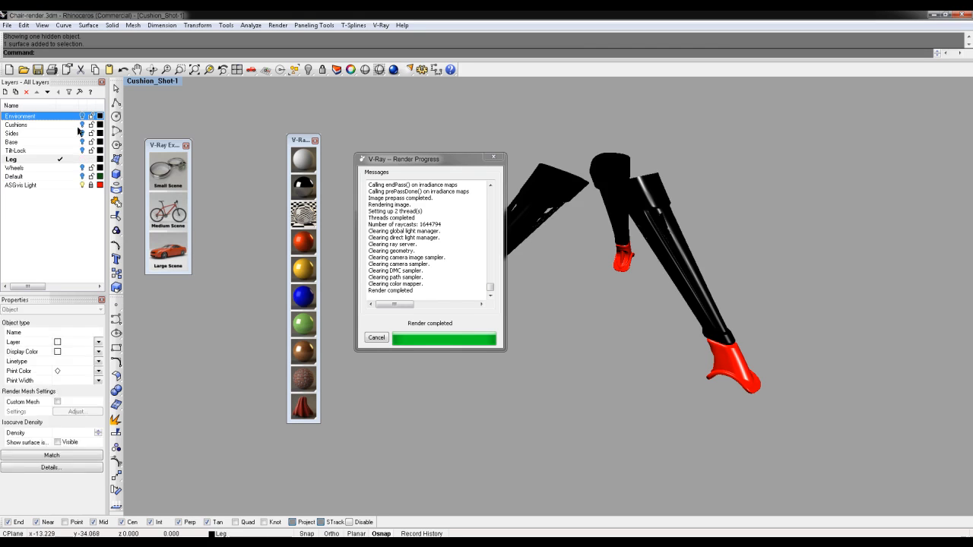
Make Tilt-Lock the current layer and frame the knob alongside the black leg frame
click(66, 151)
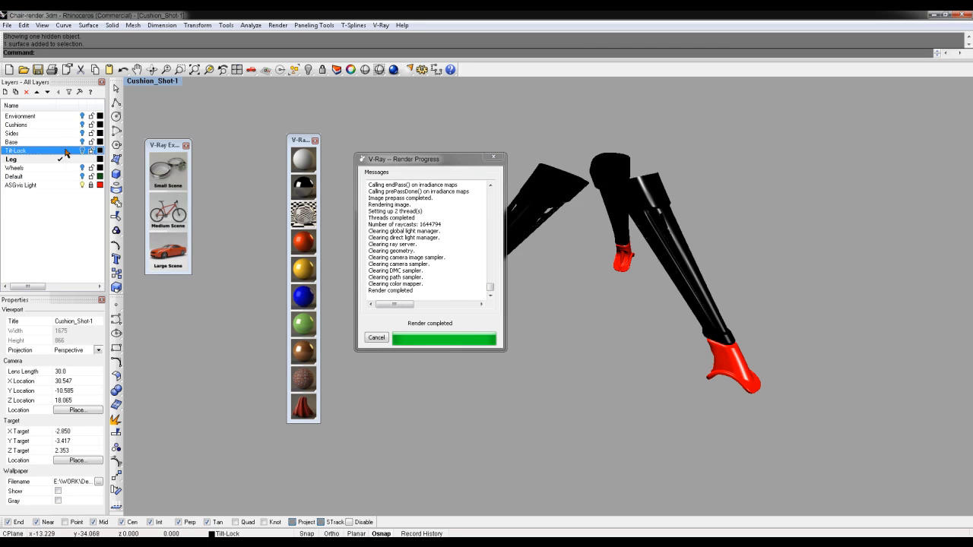
click(83, 159)
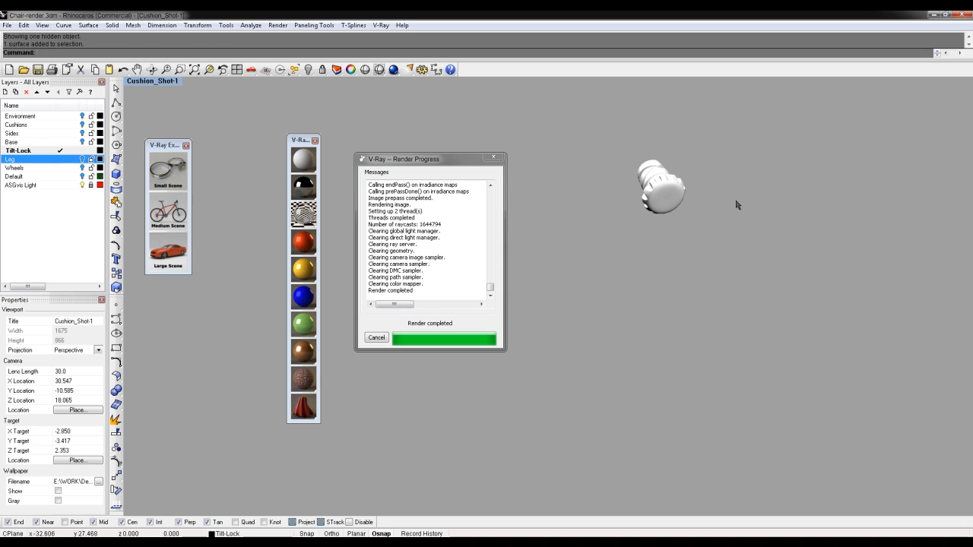
key(ctrl+alt+e)
click(494, 157)
mouse_move(504, 158)
right_down()
mouse_move(630, 241)
mouse_move(483, 205)
mouse_move(632, 177)
mouse_move(810, 297)
mouse_move(802, 220)
mouse_move(580, 214)
mouse_move(514, 180)
mouse_move(697, 191)
mouse_move(535, 243)
mouse_move(644, 272)
mouse_move(631, 292)
mouse_move(600, 254)
mouse_move(564, 316)
mouse_move(566, 304)
right_up()
scroll(575, 222, down, 7)
shift+right_drag(598, 234, 578, 269)
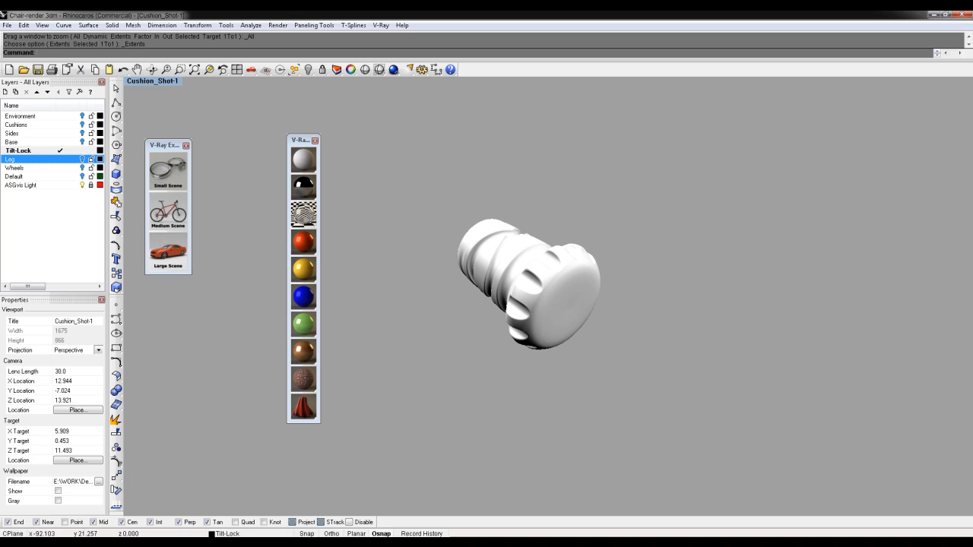
click(82, 168)
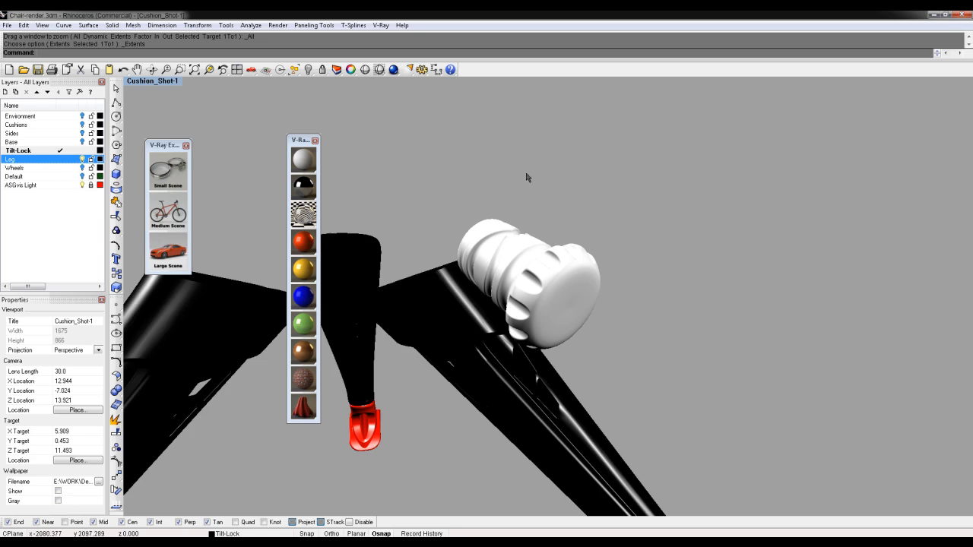
scroll(555, 188, down, 5)
Select the tilt-lock knob and open the V-Ray Material Editor
click(540, 219)
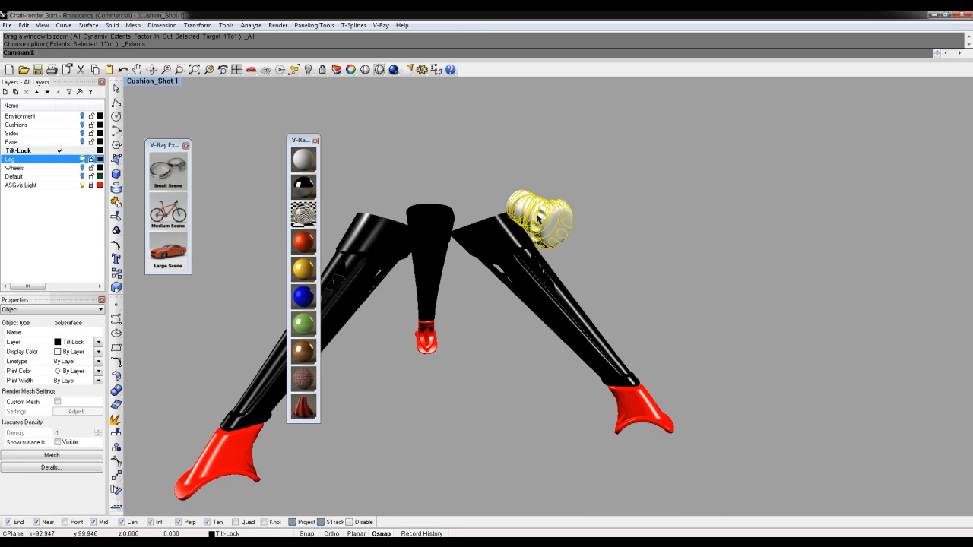
click(380, 25)
click(383, 47)
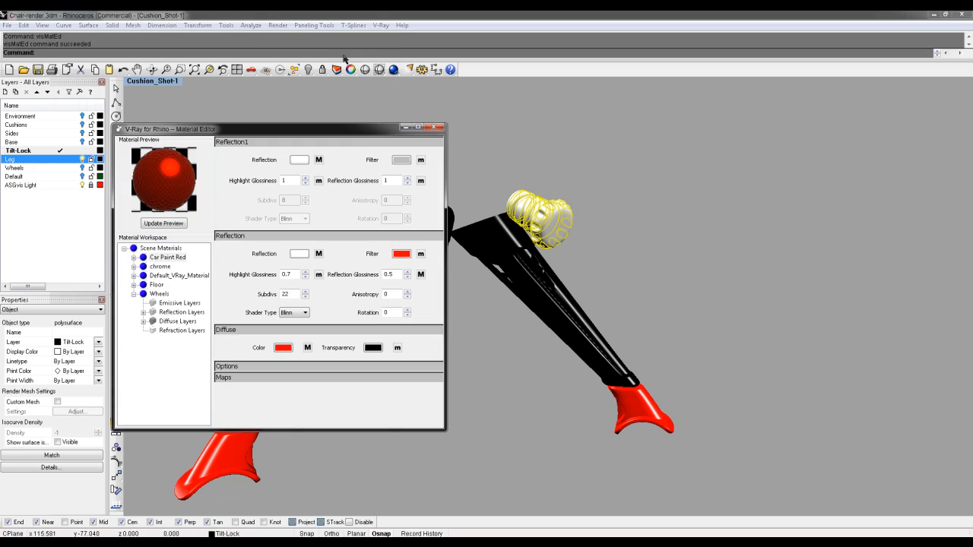
Duplicate the Car Paint Red material and name the copy TiltLock
click(166, 260)
right_click(165, 257)
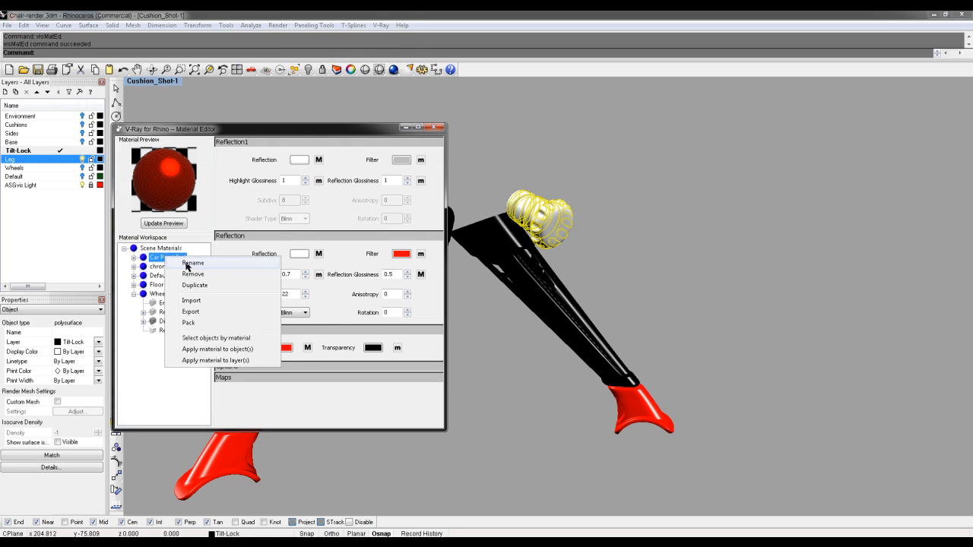
click(196, 285)
right_click(179, 267)
click(202, 275)
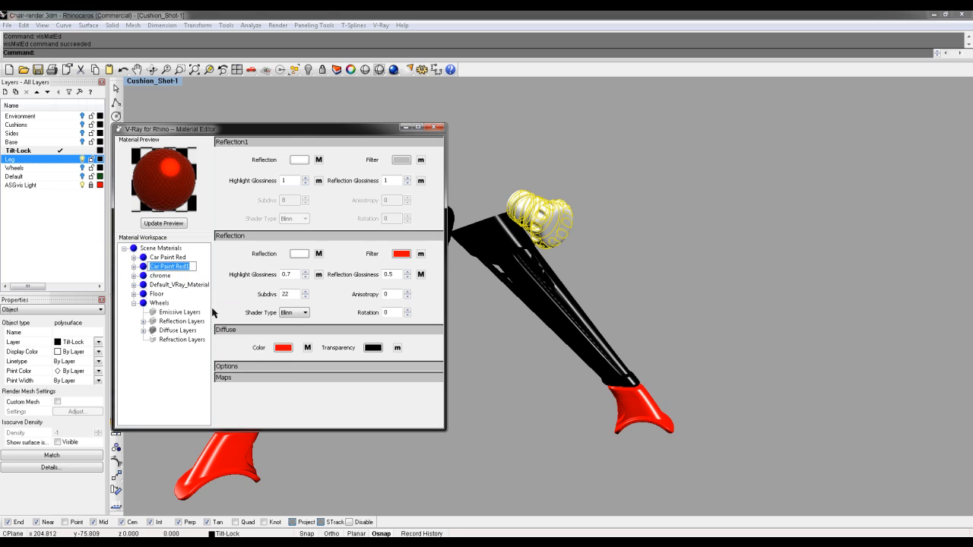
text(TiltLock)
key(Return)
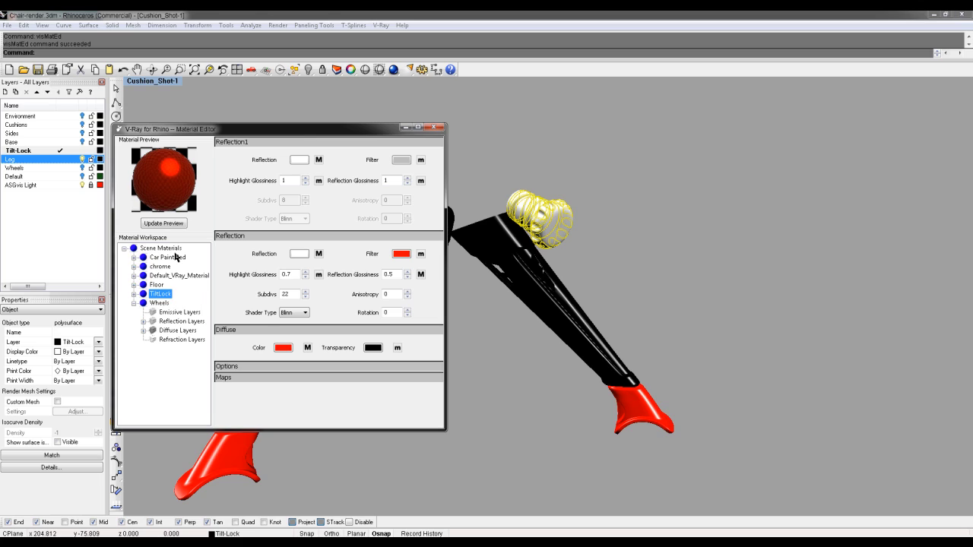
Rename the original Car Paint Red material to LegLowers
click(175, 258)
right_click(176, 259)
click(198, 263)
text(LegLowers)
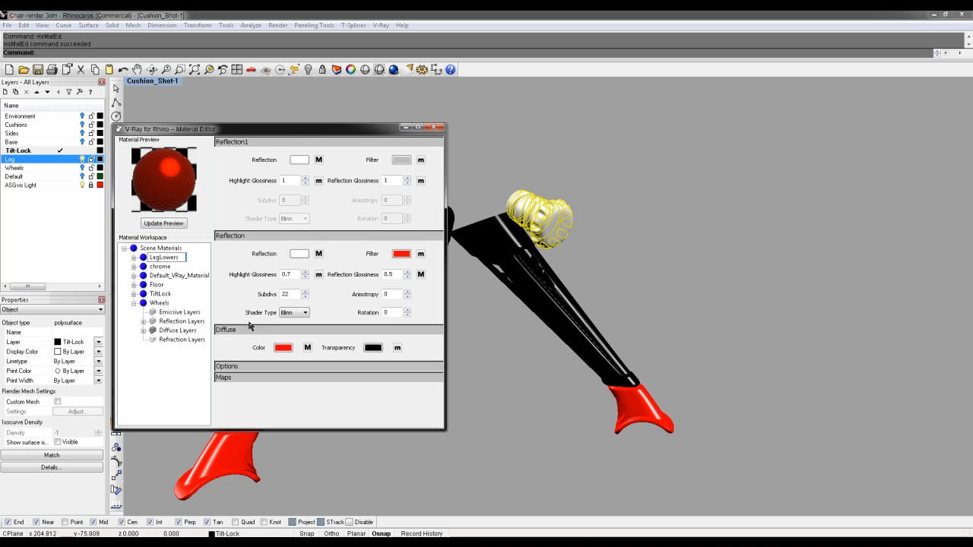
key(Return)
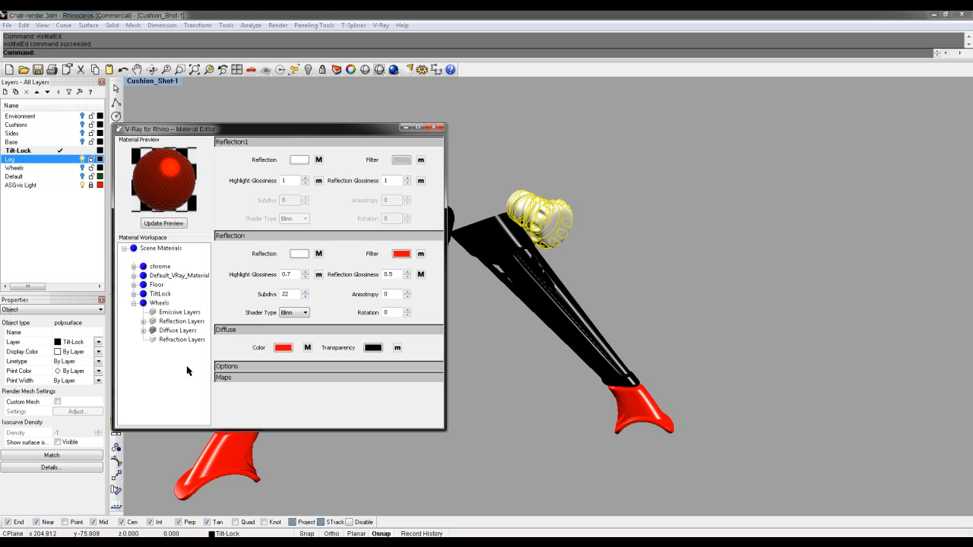
Rename the chrome material to Leg Upper and display TiltLock's settings
click(162, 259)
right_click(166, 260)
click(185, 264)
text(Leg)
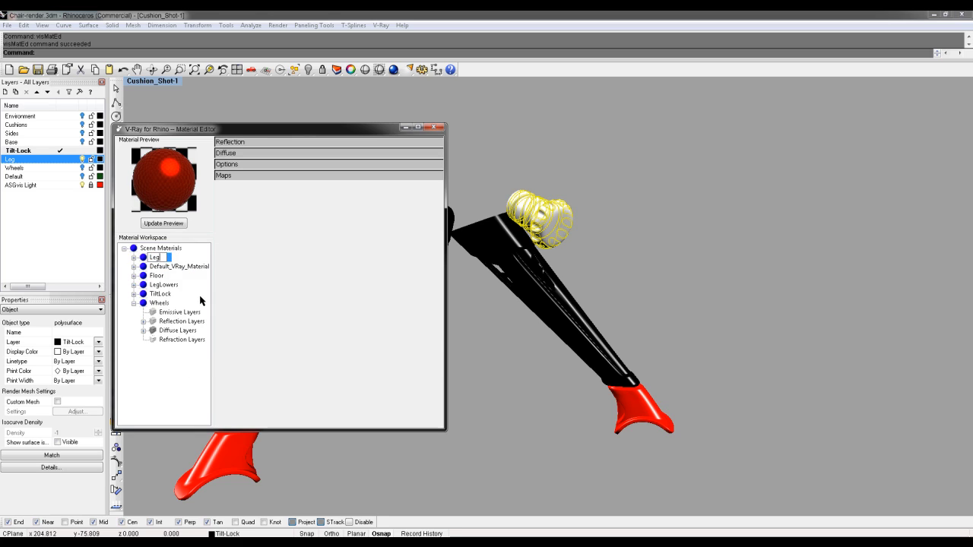
text( Upper)
key(Return)
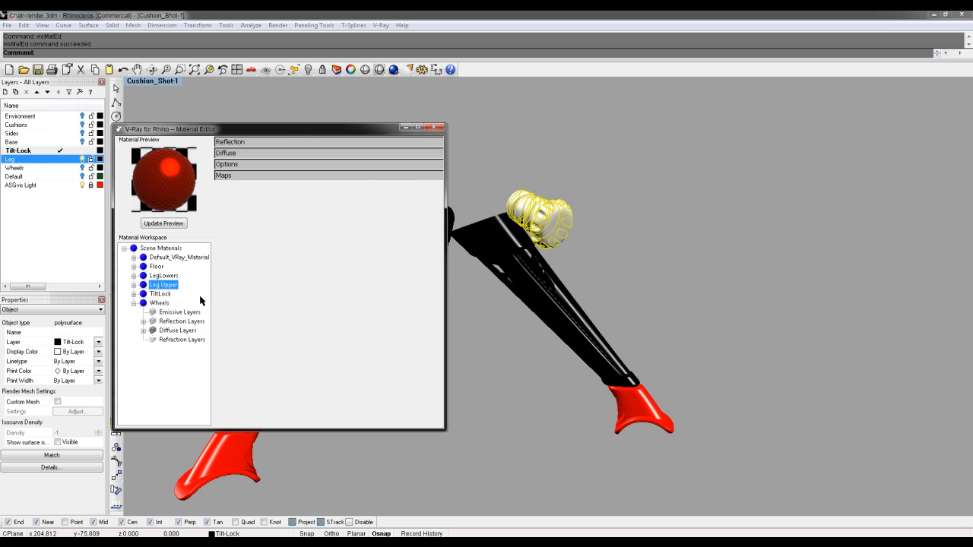
click(160, 285)
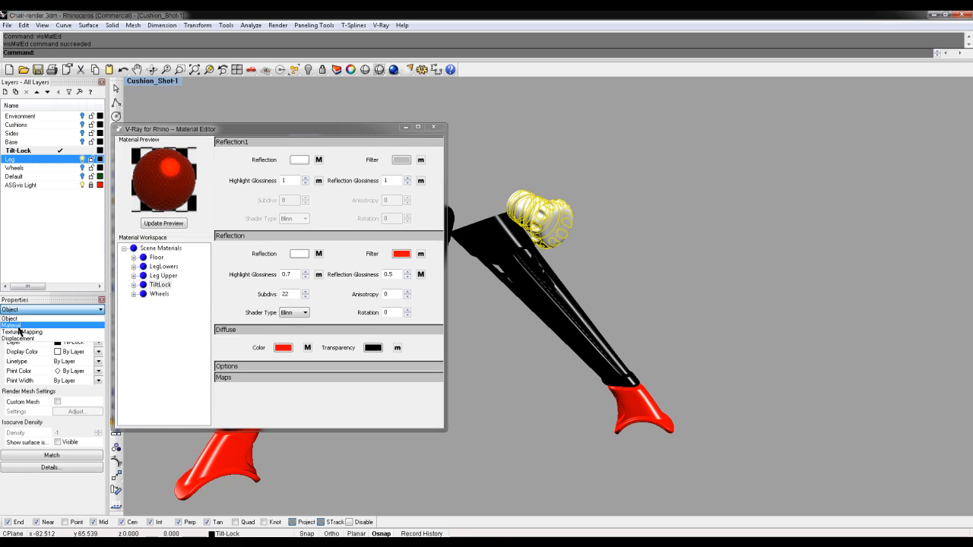
Assign the TiltLock material by plug-in to the tilt-lock knob so it shows red
click(21, 331)
click(24, 346)
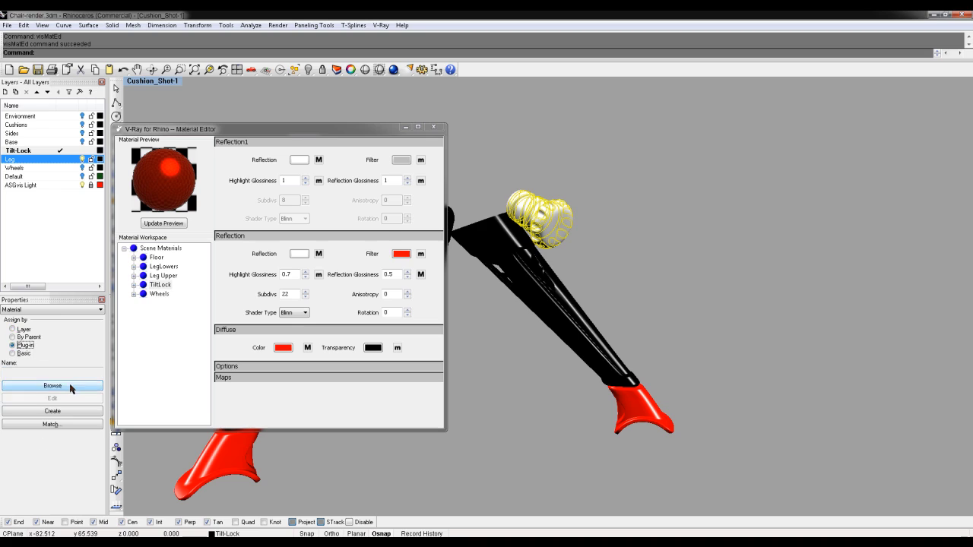
click(65, 386)
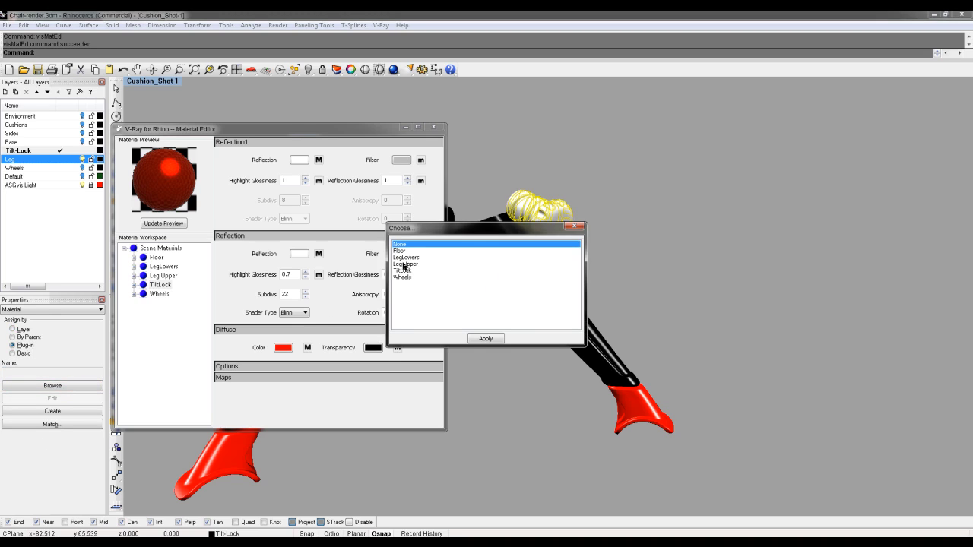
click(403, 270)
click(498, 341)
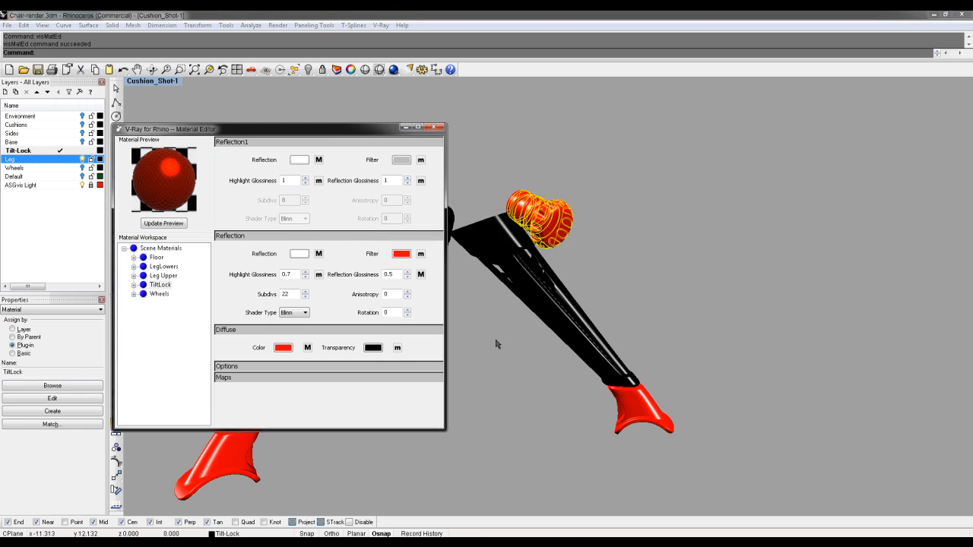
click(510, 330)
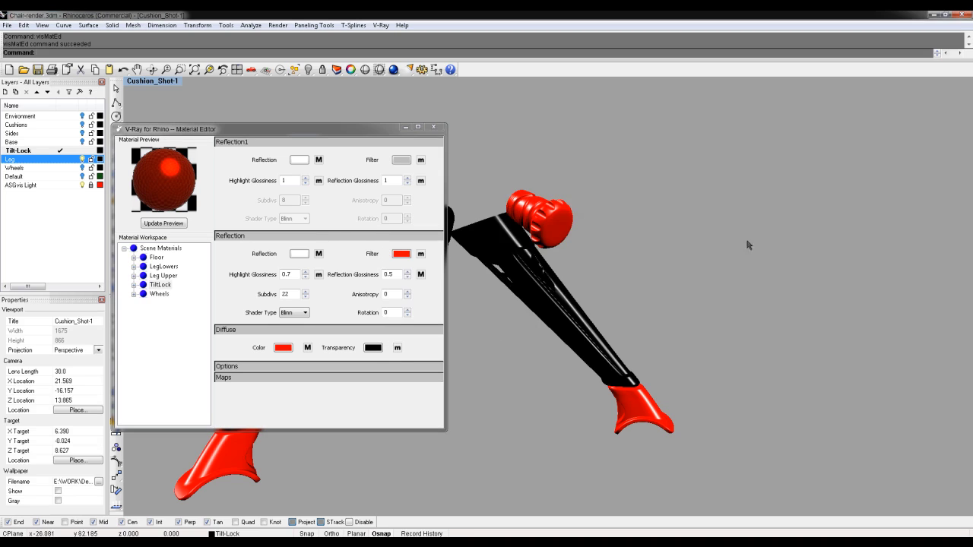
click(560, 227)
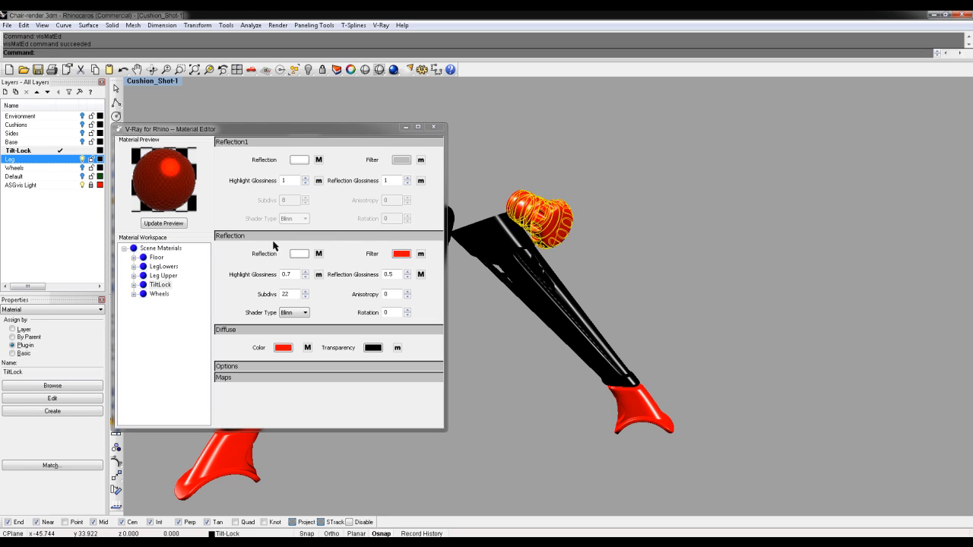
click(258, 143)
Remove the Reflection1 layer from the TiltLock material's reflection layers
click(257, 144)
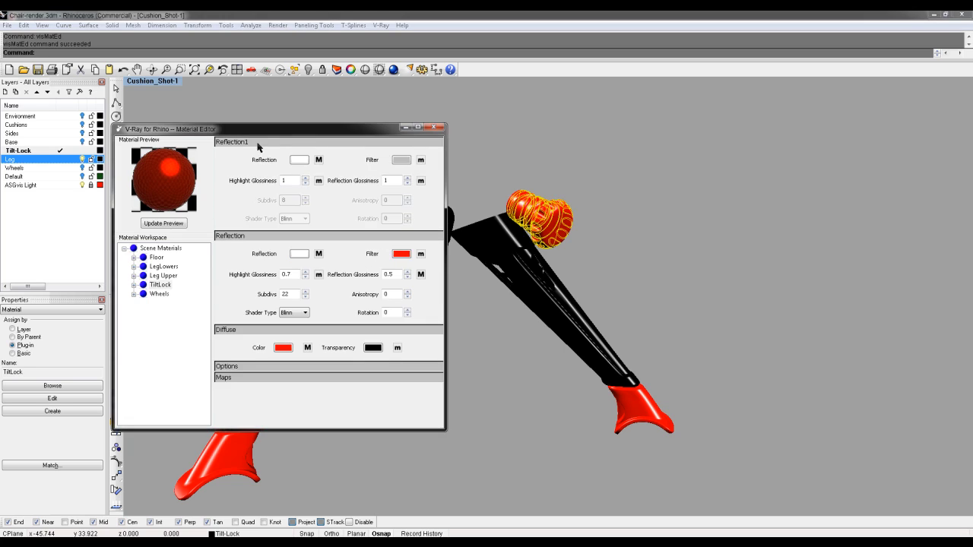
click(135, 285)
click(143, 303)
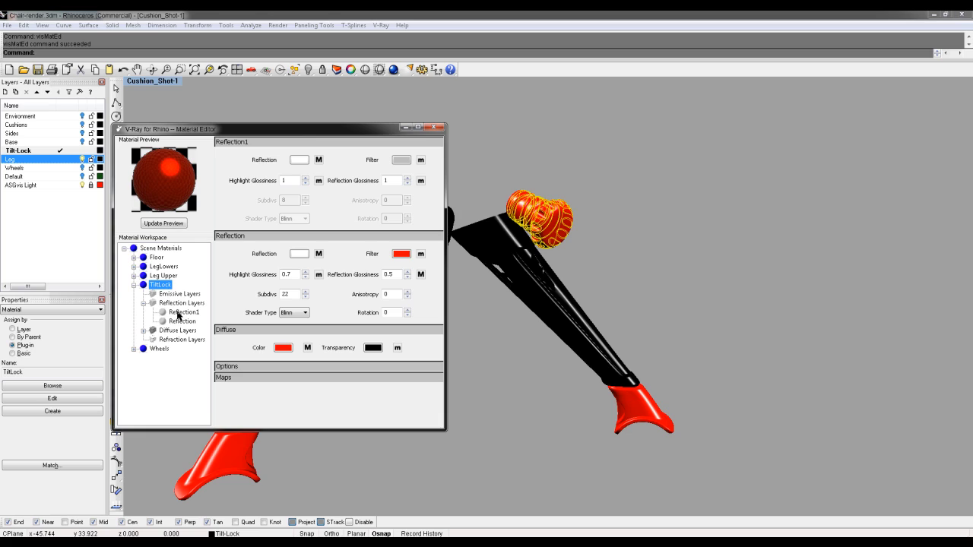
right_click(179, 314)
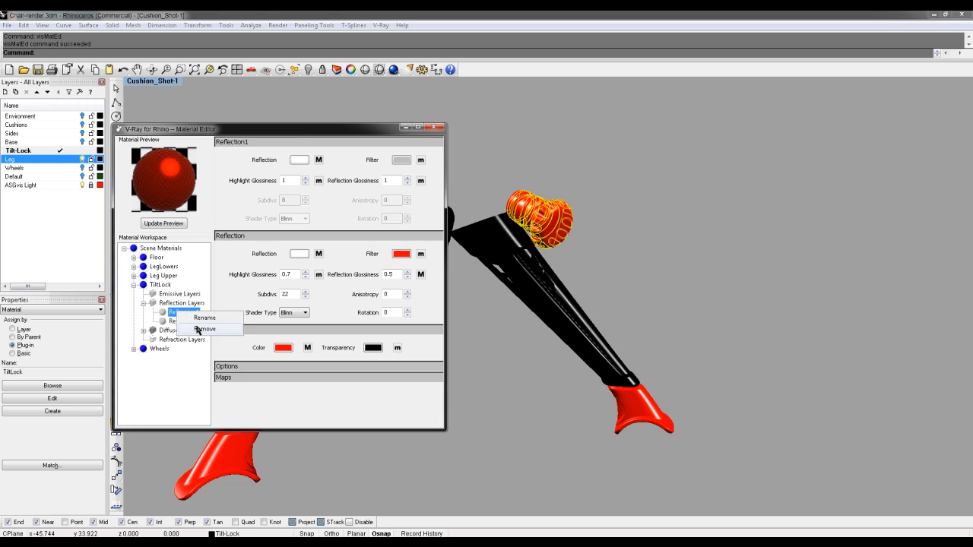
click(198, 329)
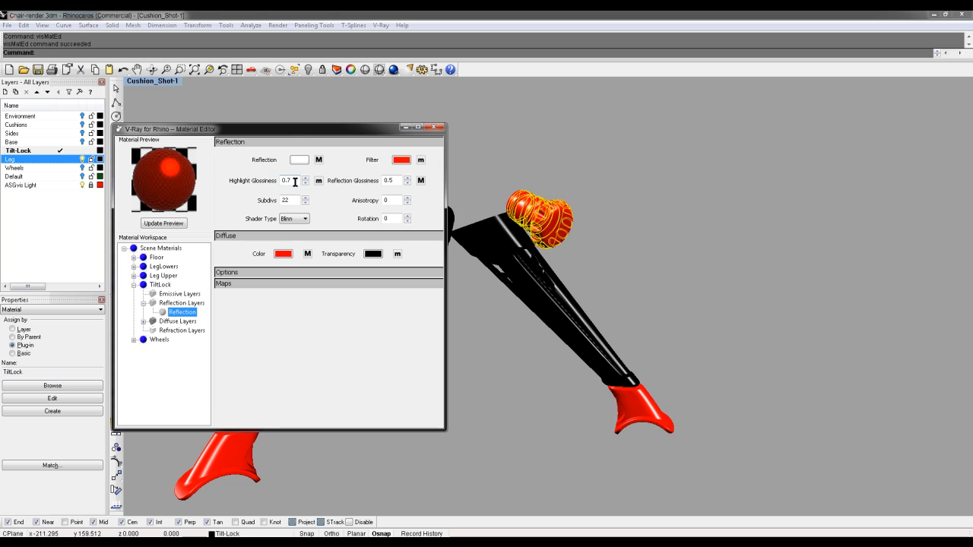
Set TiltLock's highlight glossiness to 0.2 and reflection glossiness to 0.3
click(152, 222)
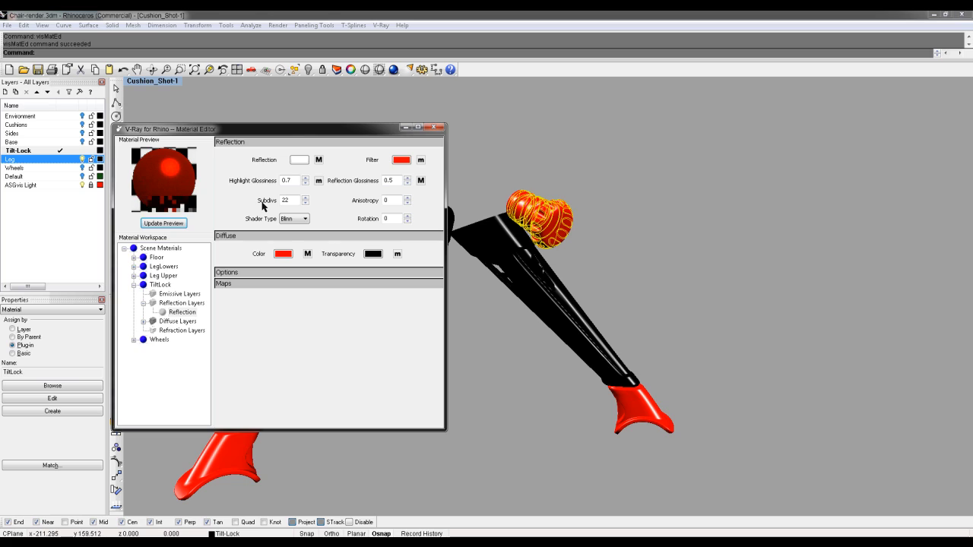
drag(293, 181, 286, 180)
text(2)
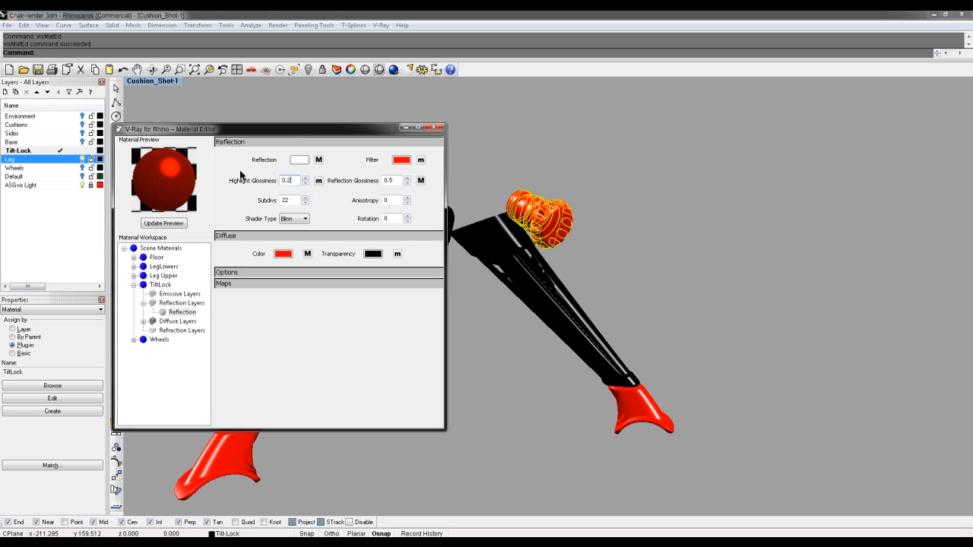
click(163, 223)
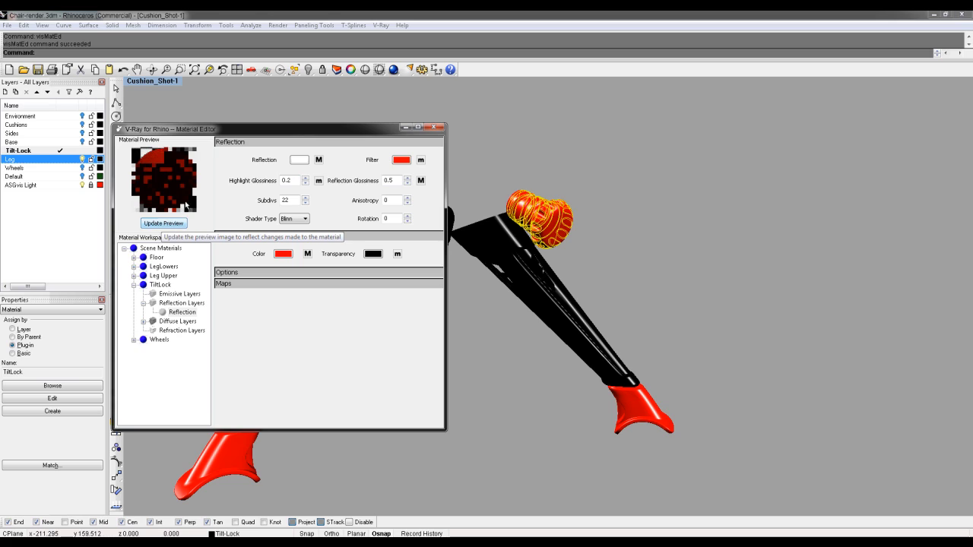
click(391, 181)
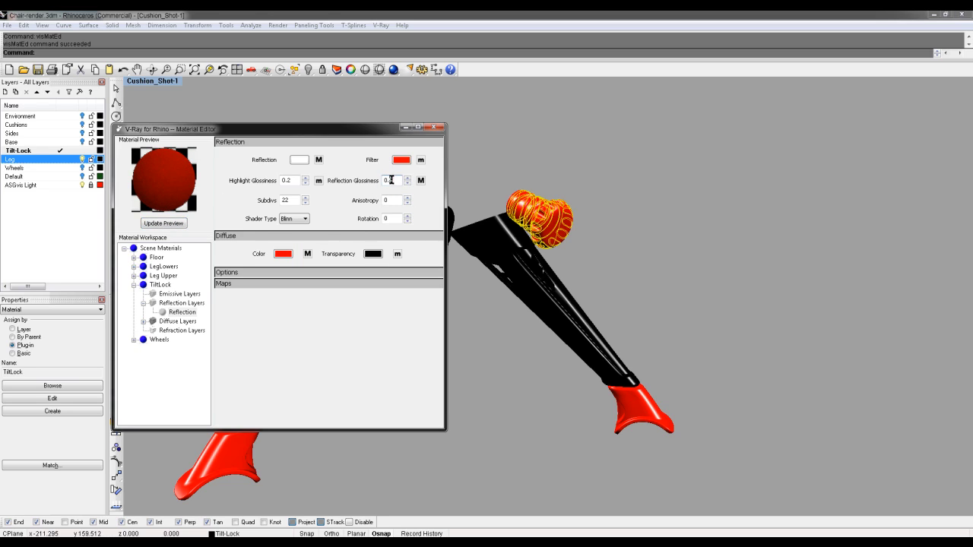
text(3)
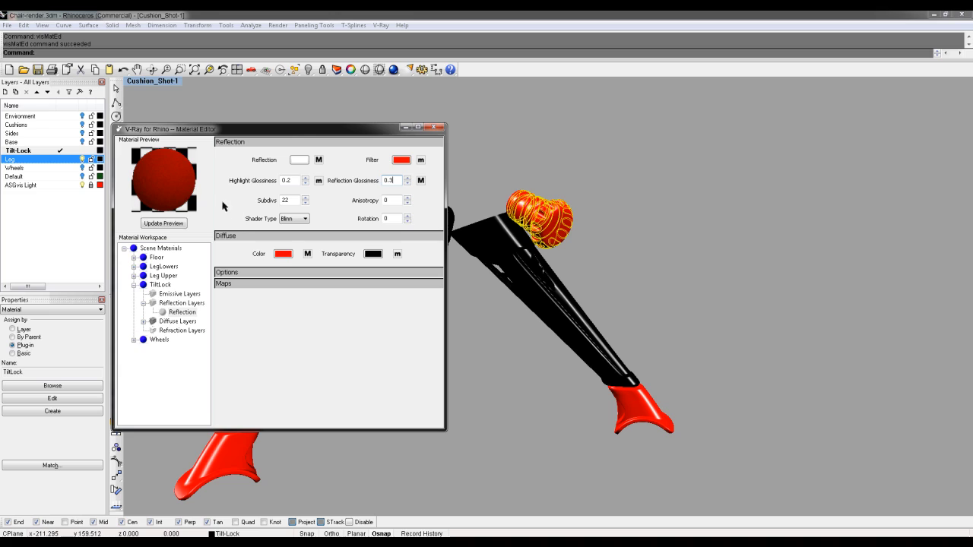
click(180, 223)
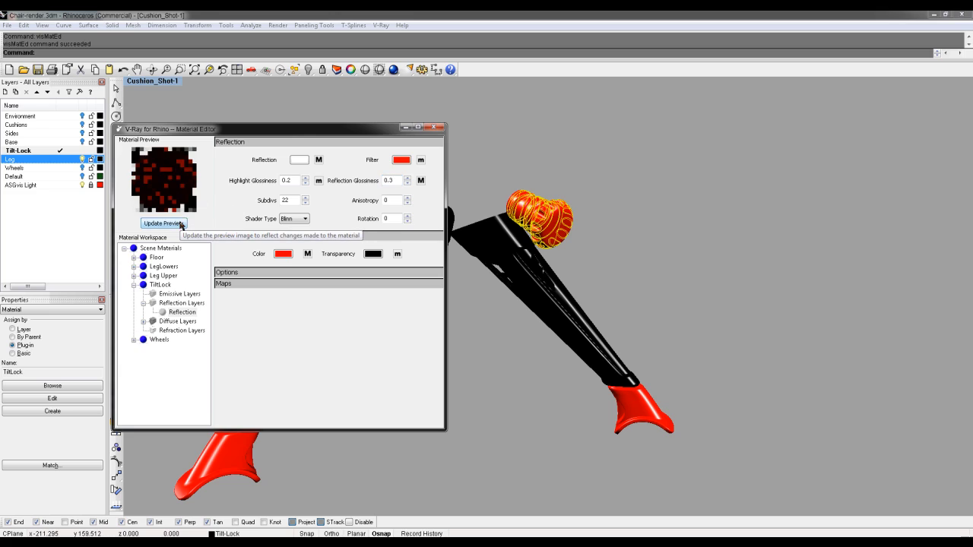
Make the reflection filter colour black and open its Fresnel texture settings
click(407, 163)
click(347, 246)
click(355, 278)
click(320, 370)
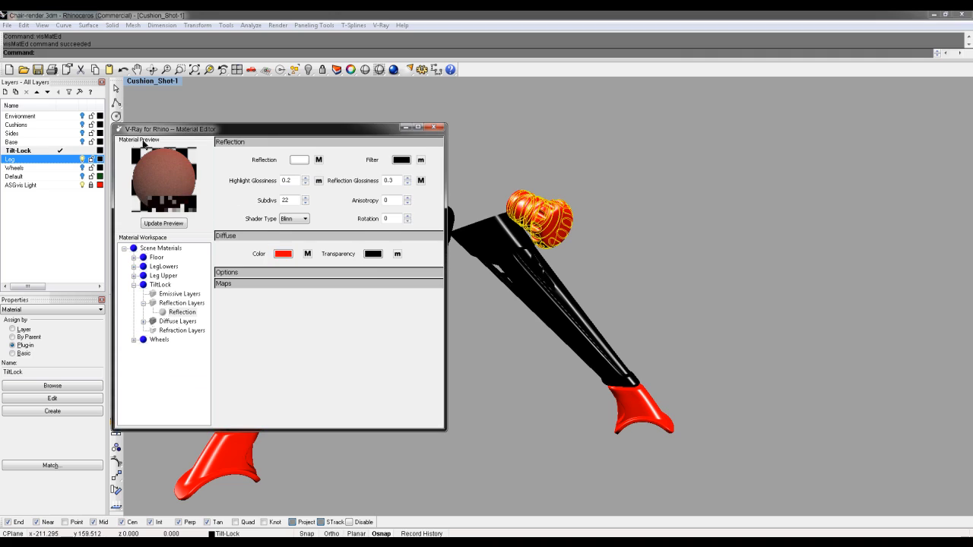
click(159, 223)
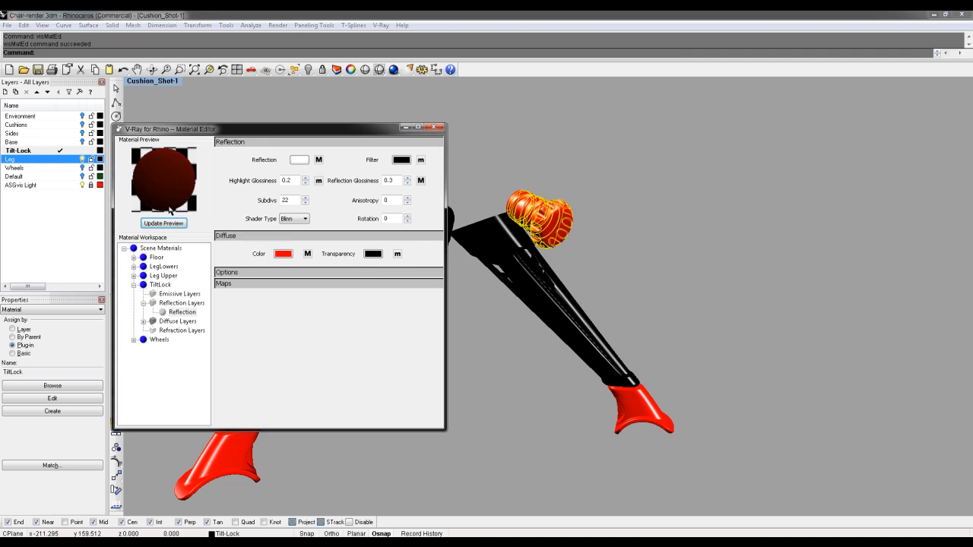
click(307, 254)
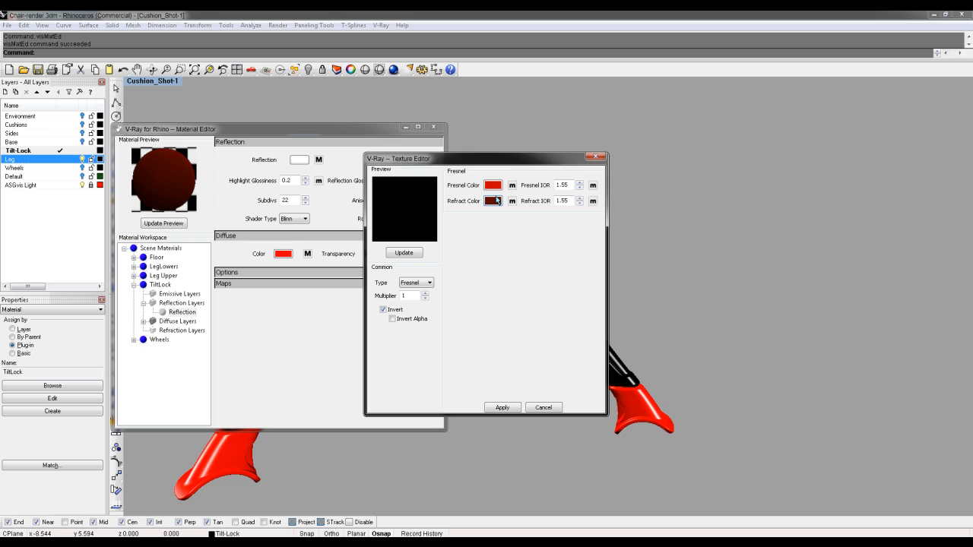
Change the Fresnel texture type to None and apply, refreshing the preview to glossy red
click(492, 201)
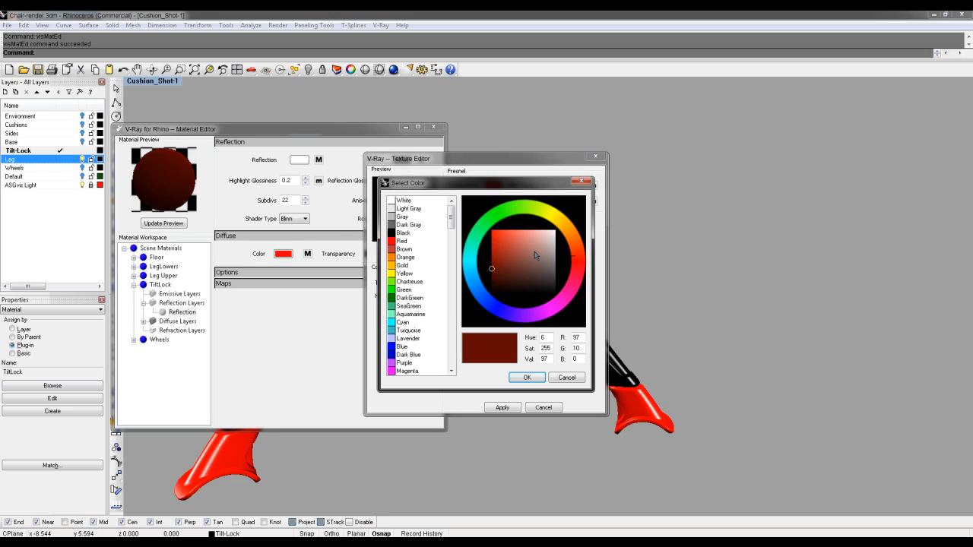
click(555, 379)
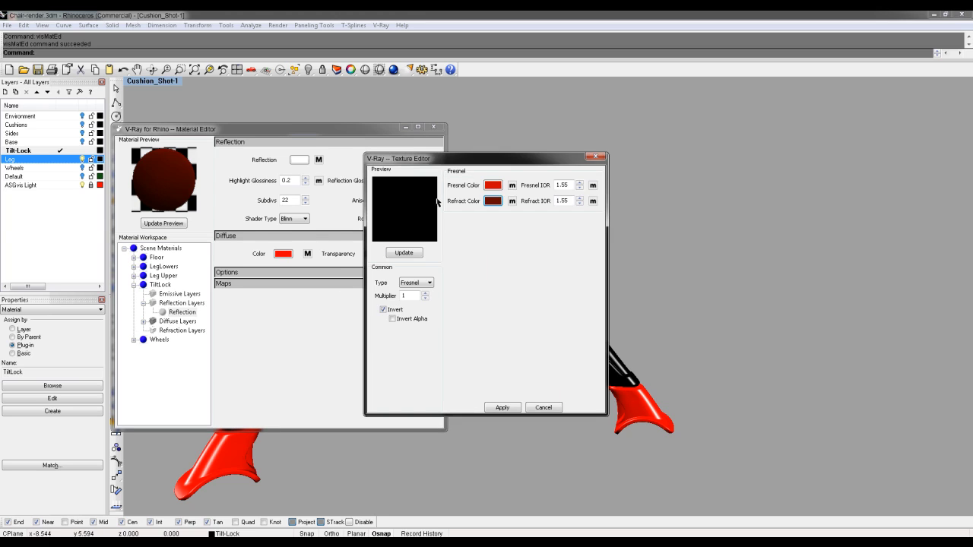
click(415, 283)
click(411, 292)
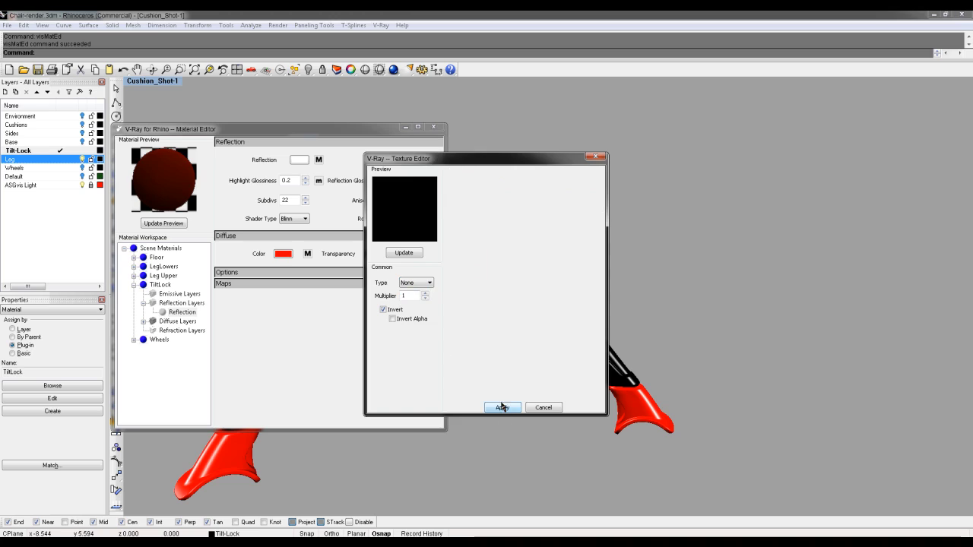
click(501, 407)
click(163, 223)
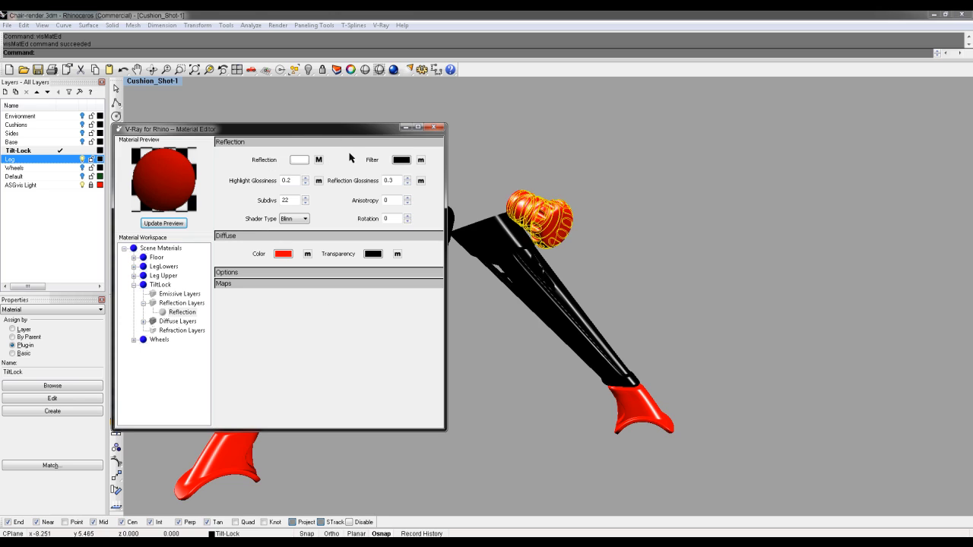
Show the Wheels layer and run a V-Ray render of the chair base
right_drag(507, 159, 434, 173)
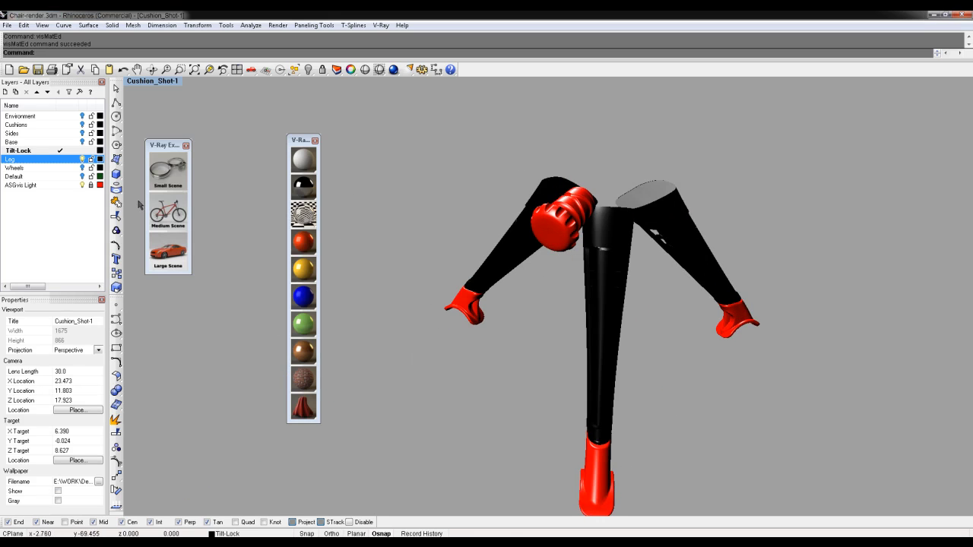
click(83, 167)
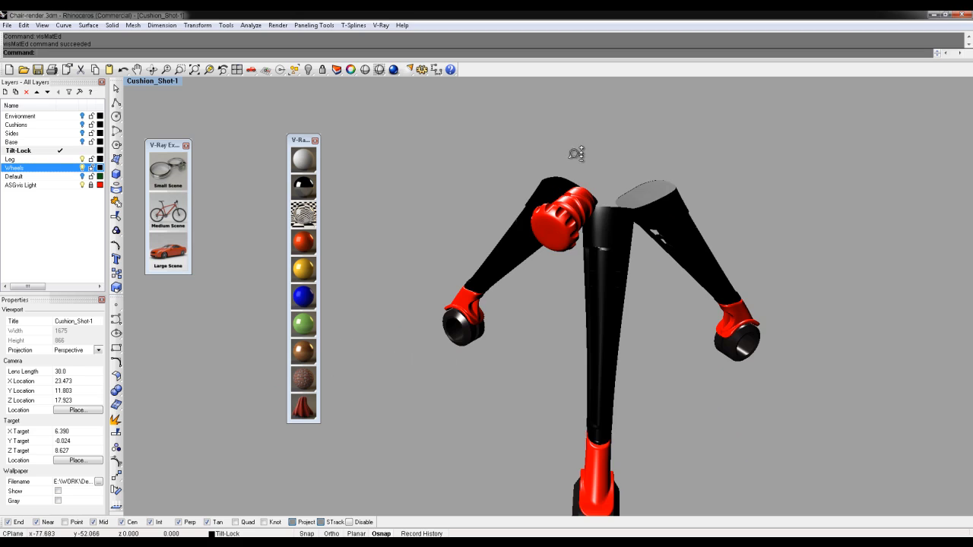
ctrl+right_drag(575, 153, 575, 187)
click(378, 26)
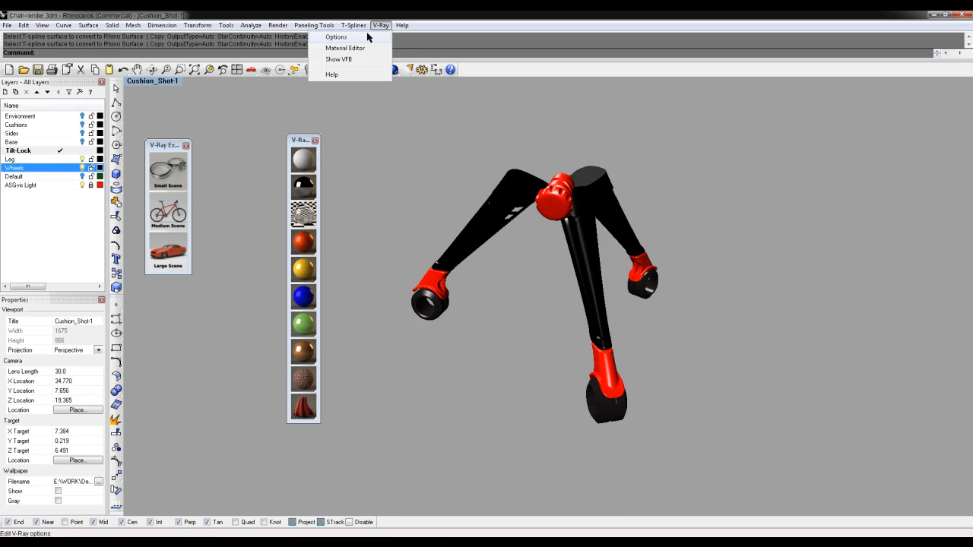
click(368, 37)
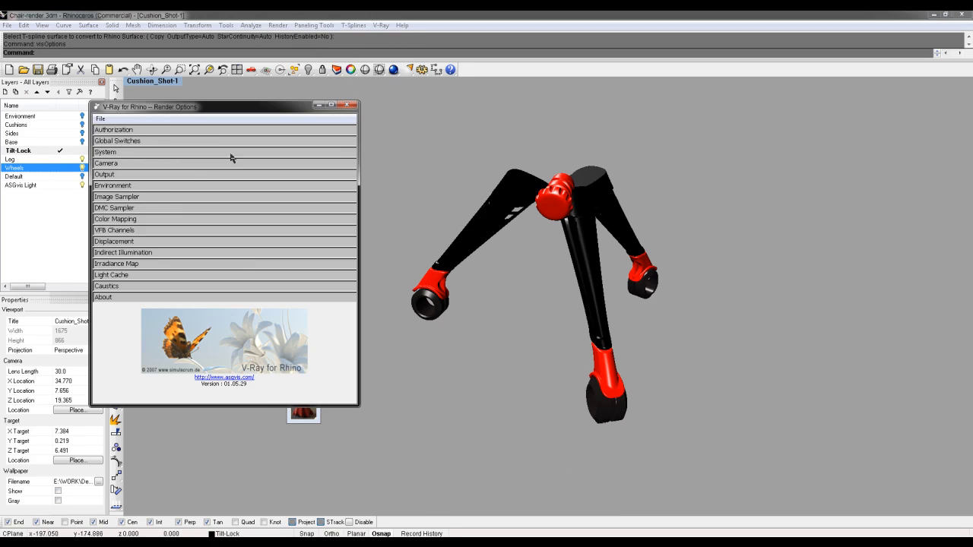
click(127, 176)
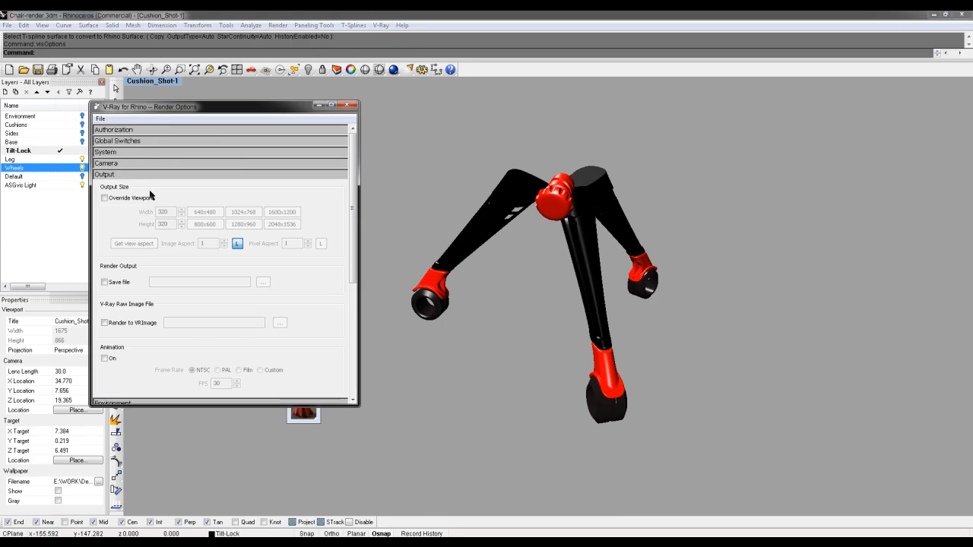
click(394, 71)
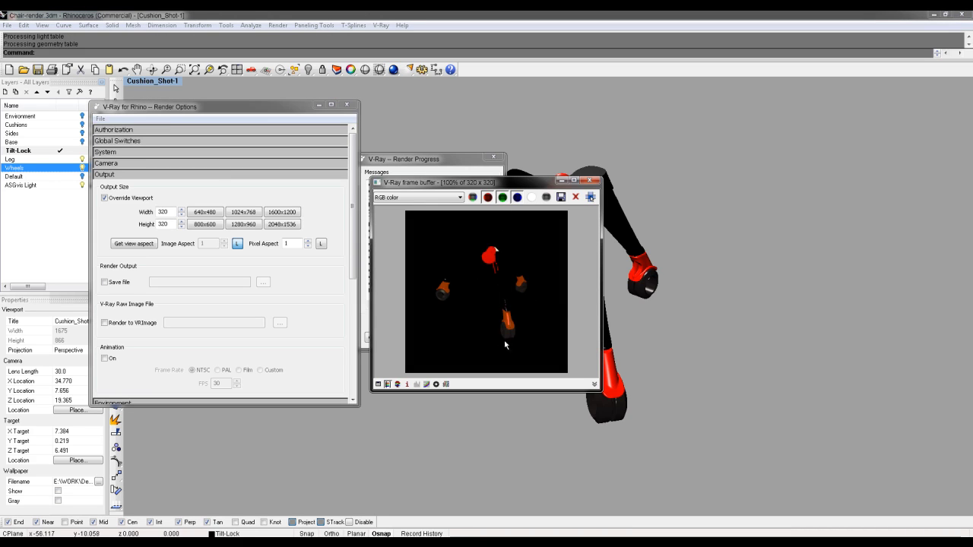
Select the red tilt-lock knob and browse the available V-Ray materials
click(594, 183)
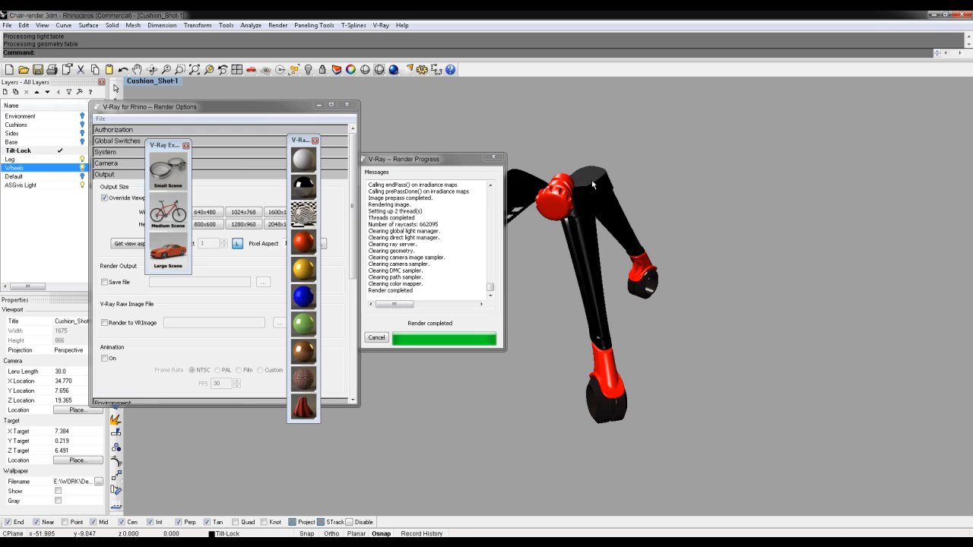
click(554, 205)
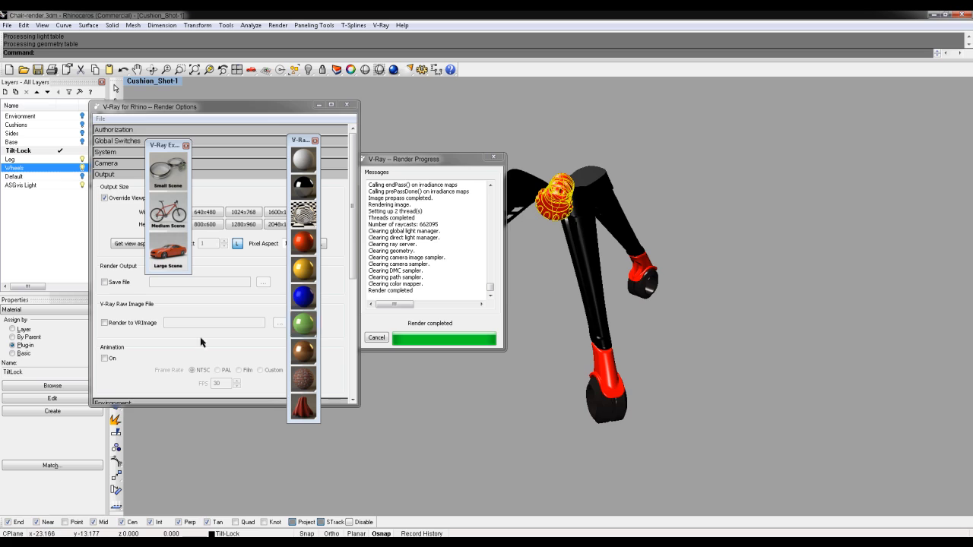
click(48, 388)
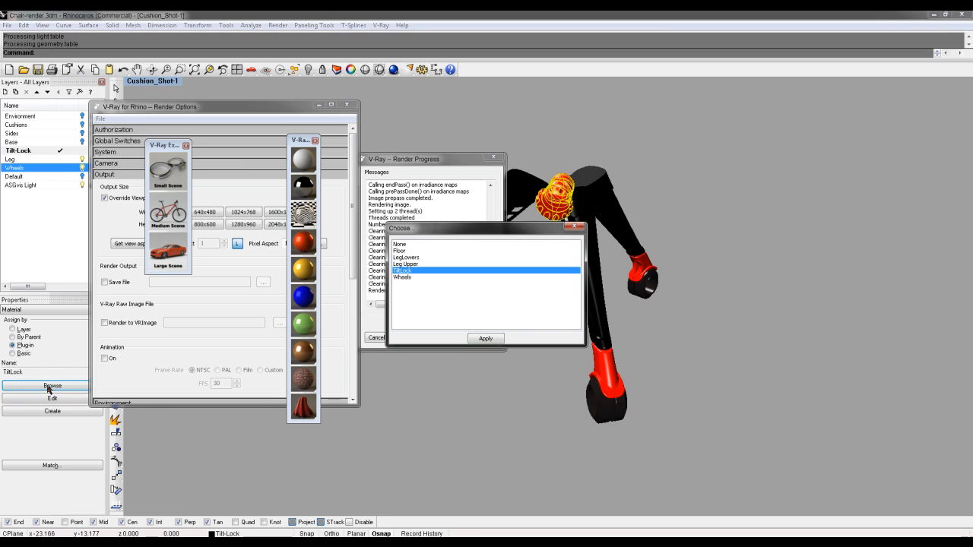
Apply the LegLowers material to the tilt-lock knob
click(410, 258)
click(492, 339)
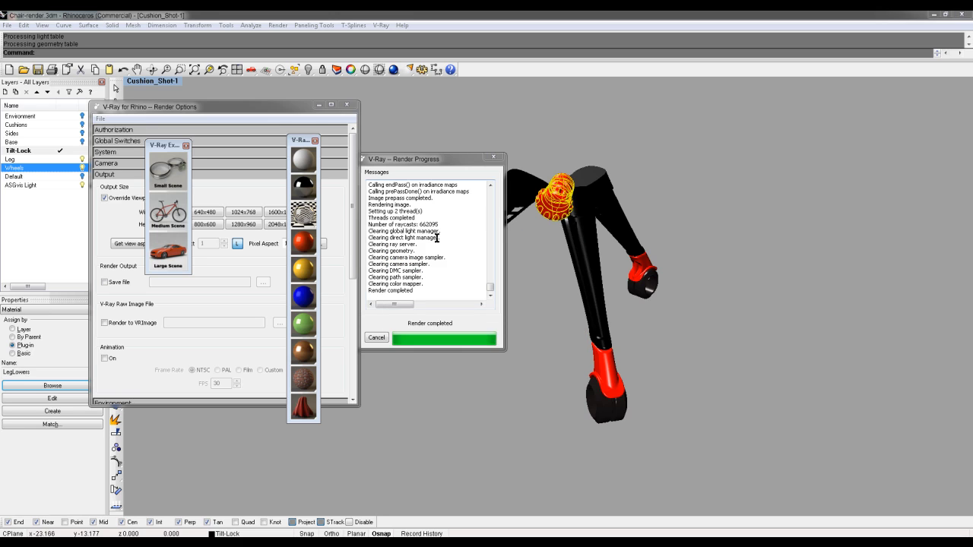
click(523, 145)
Run a test render, then make the Base layer visible again
click(409, 69)
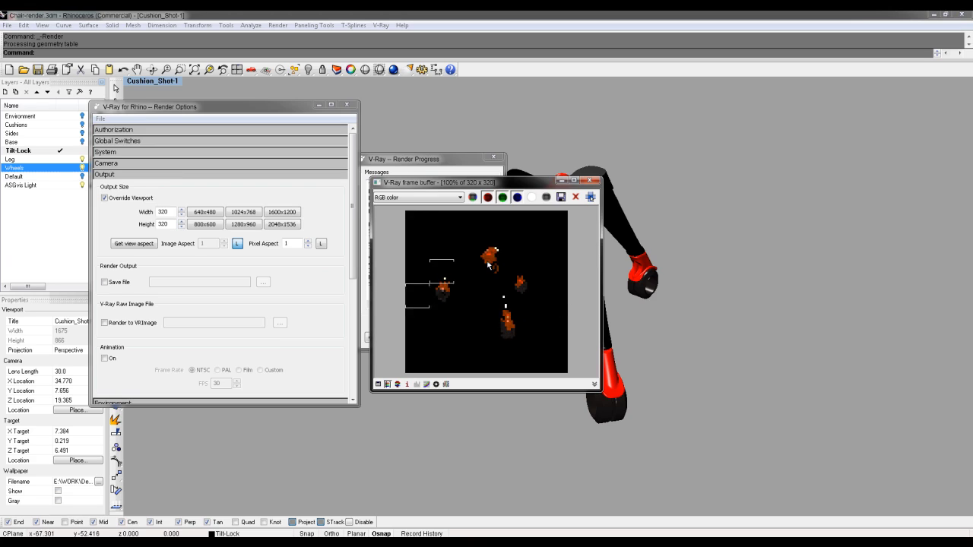
click(589, 182)
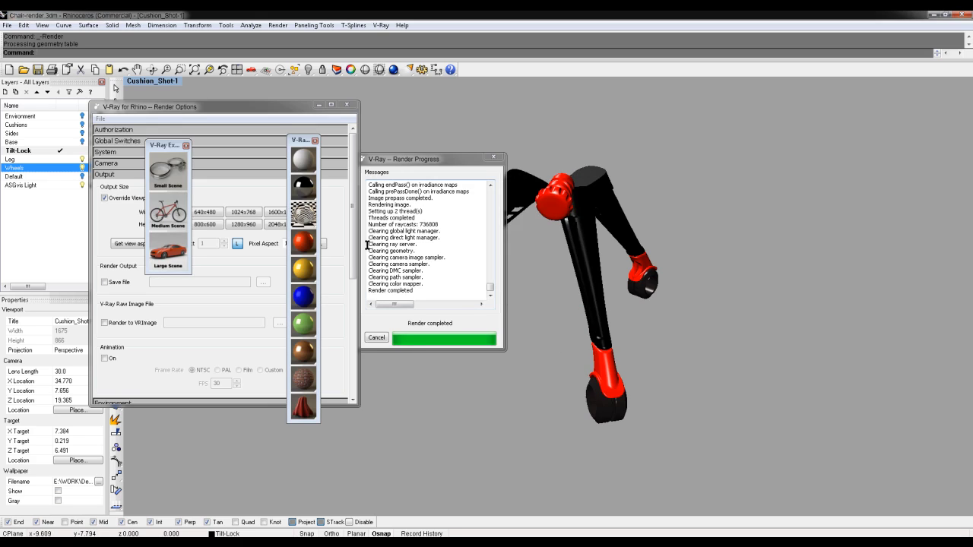
click(82, 141)
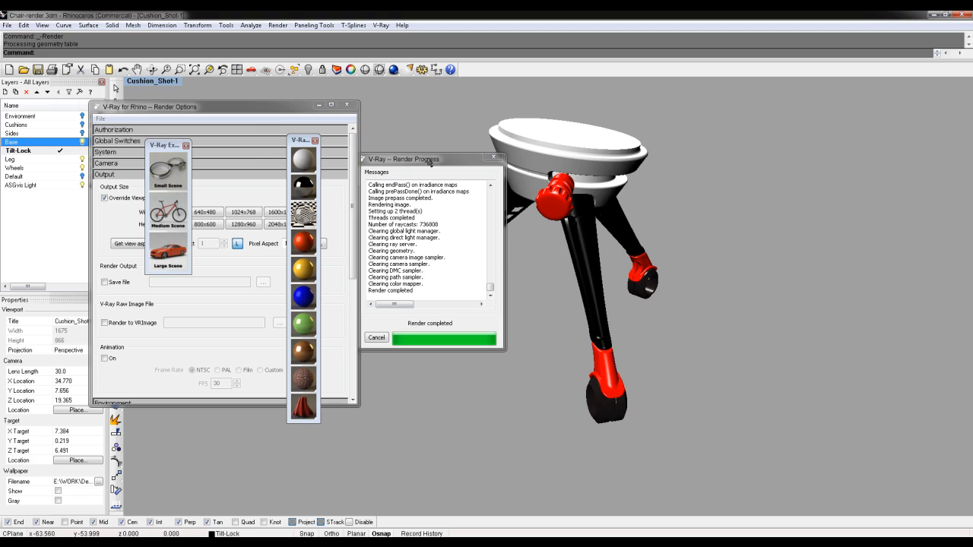
Assign the black Wheels plug-in material to the white seat base
click(494, 157)
click(561, 186)
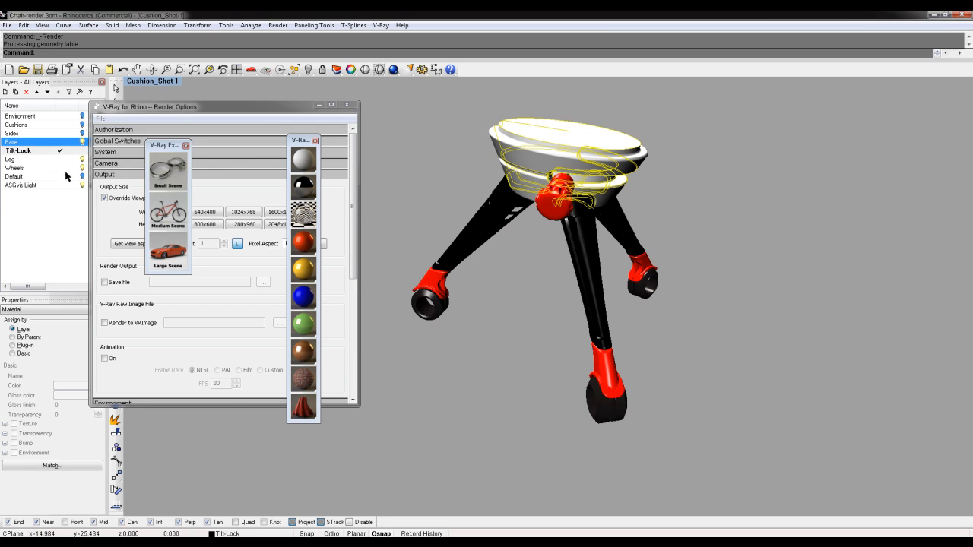
click(23, 346)
click(67, 387)
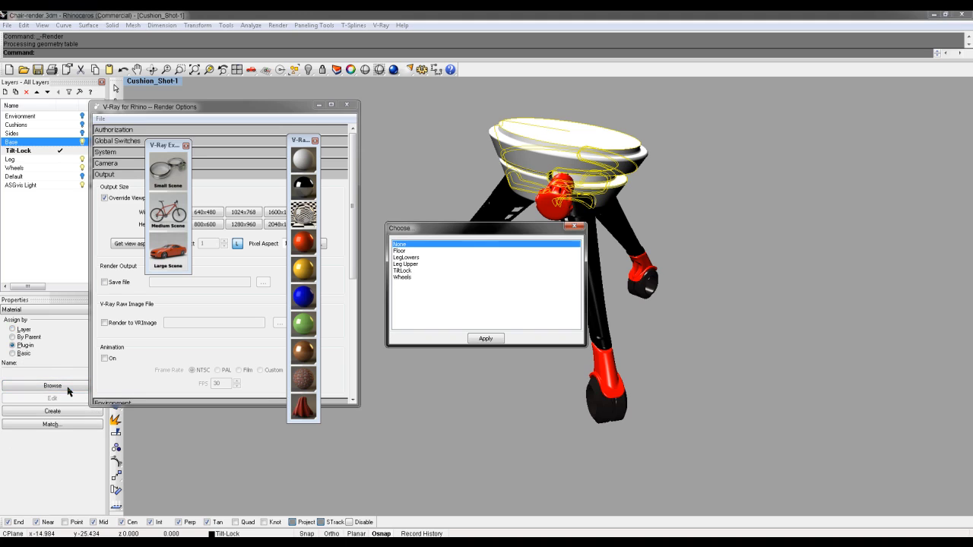
click(401, 277)
click(498, 339)
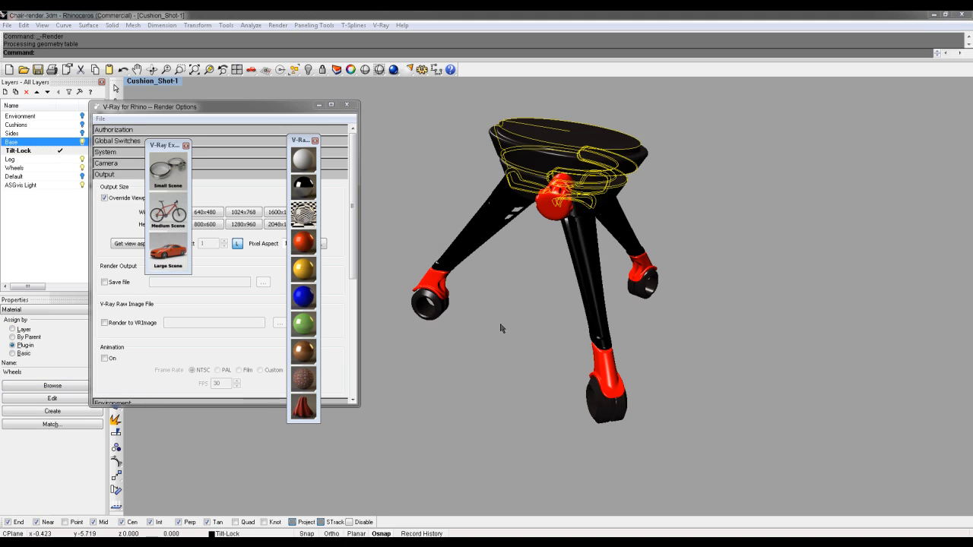
Turn the Sides layer back on and fit the whole chair in view
shift+right_drag(528, 285, 490, 337)
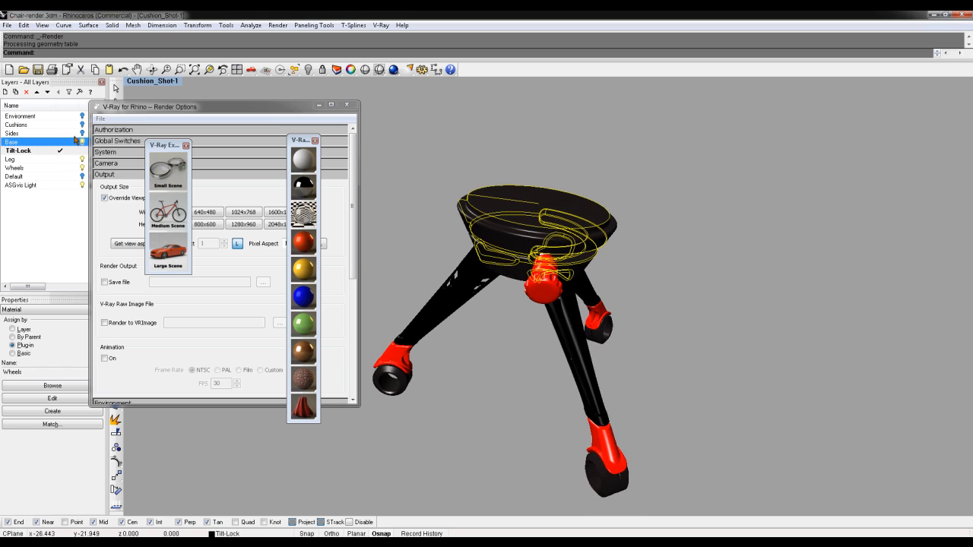
click(46, 133)
click(82, 133)
right_drag(563, 216, 582, 189)
scroll(583, 205, down, 4)
shift+right_drag(583, 237, 582, 336)
Apply the Leg Upper plug-in material to the backrest and seat side frames
drag(699, 206, 572, 266)
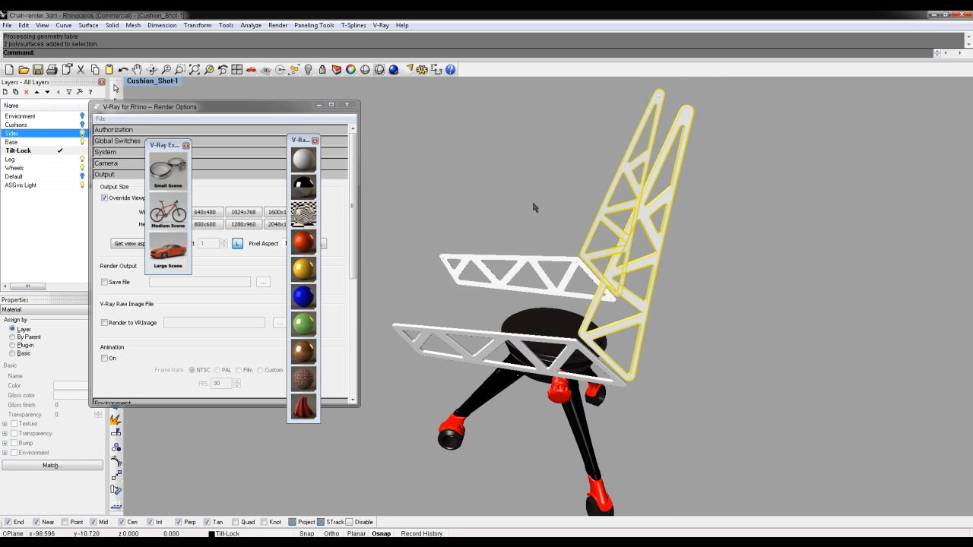
mouse_move(472, 323)
mouse_down()
mouse_move(474, 304)
mouse_move(476, 319)
mouse_up()
click(474, 346)
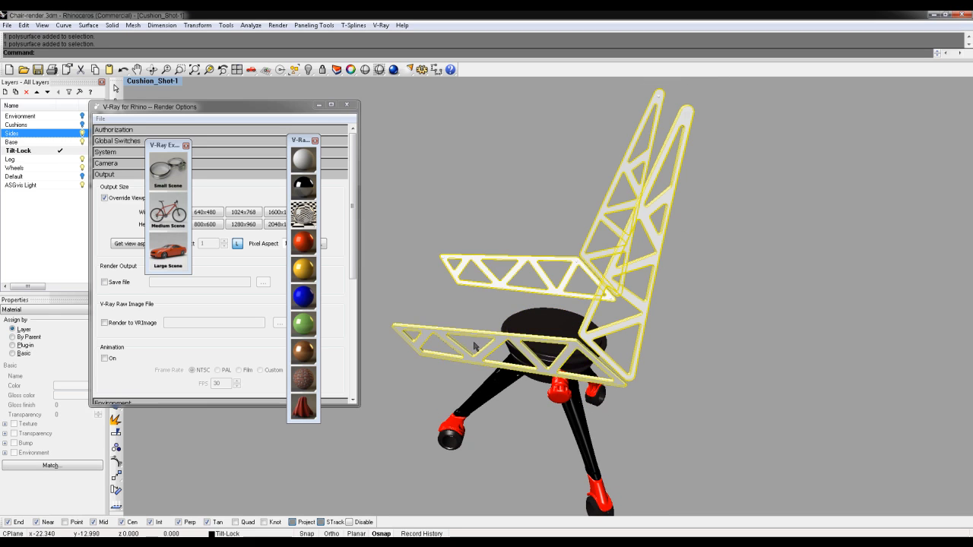
click(306, 183)
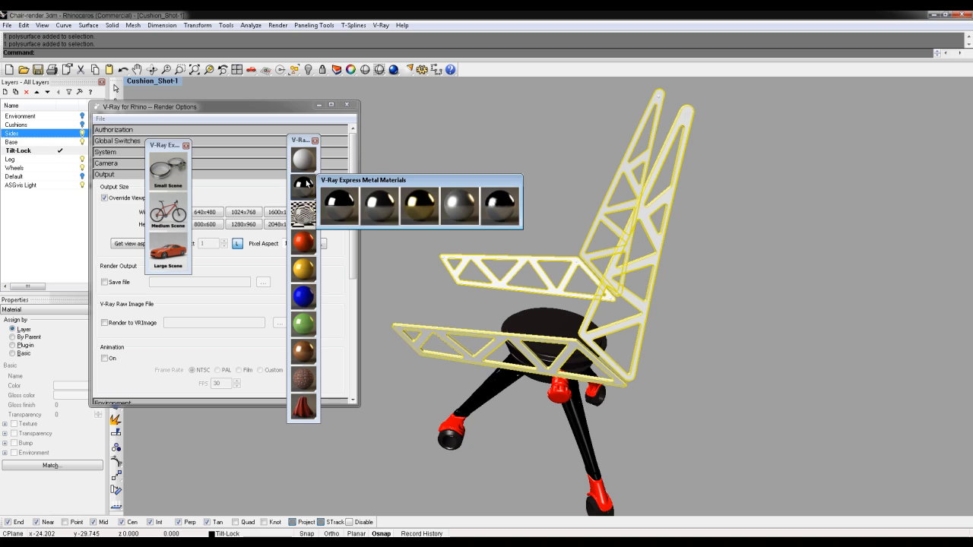
click(315, 140)
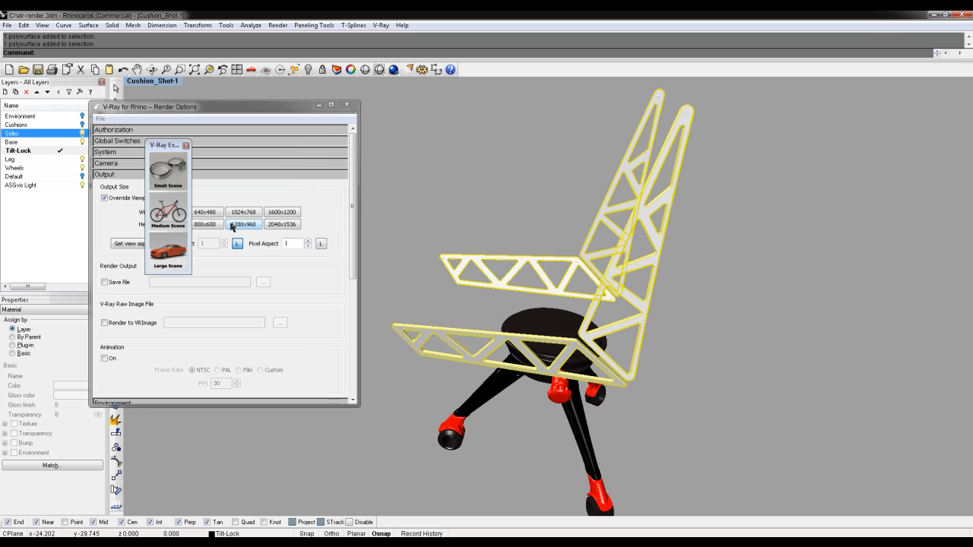
click(26, 346)
click(65, 388)
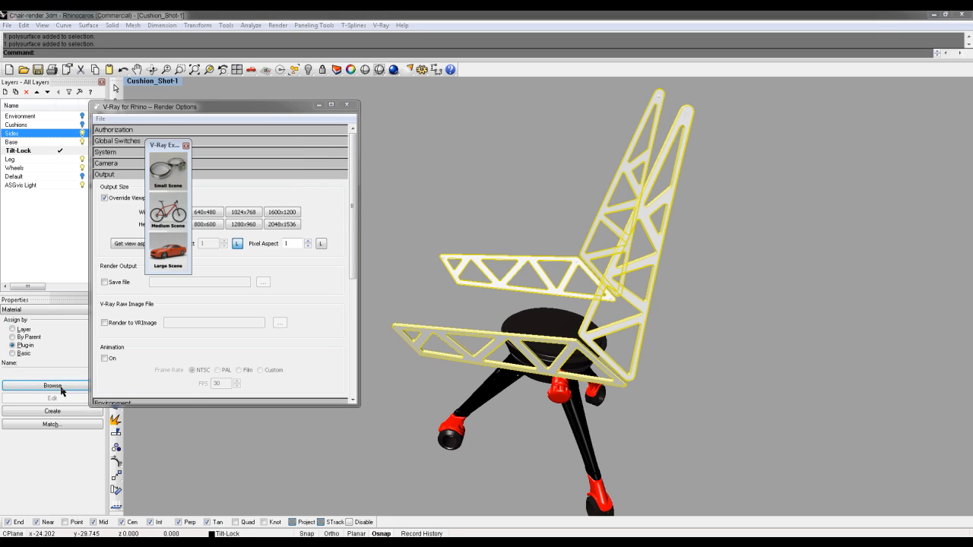
click(416, 264)
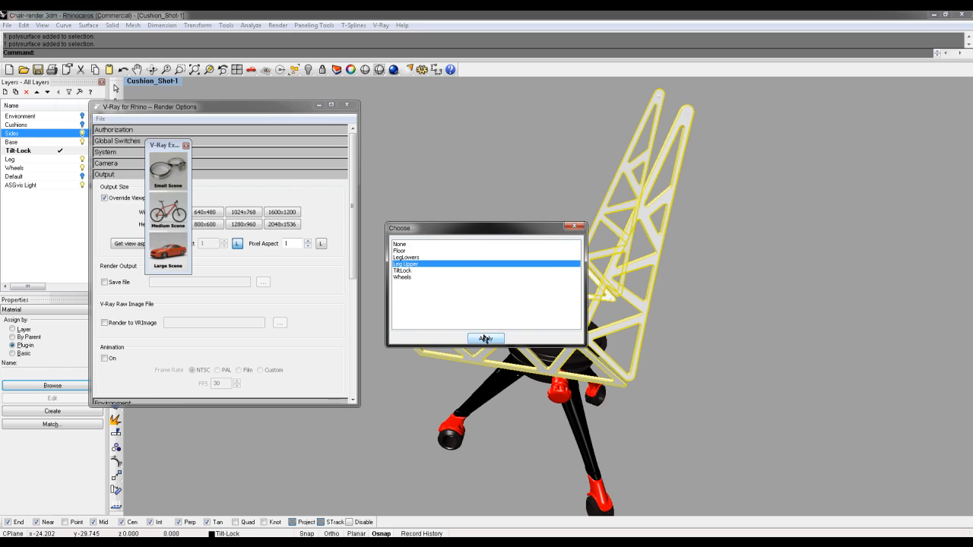
click(487, 338)
click(519, 195)
Select the armrest and backrest bolts and apply Leg Upper to them
drag(393, 214, 457, 355)
shift+drag(379, 294, 417, 353)
shift+drag(545, 224, 669, 387)
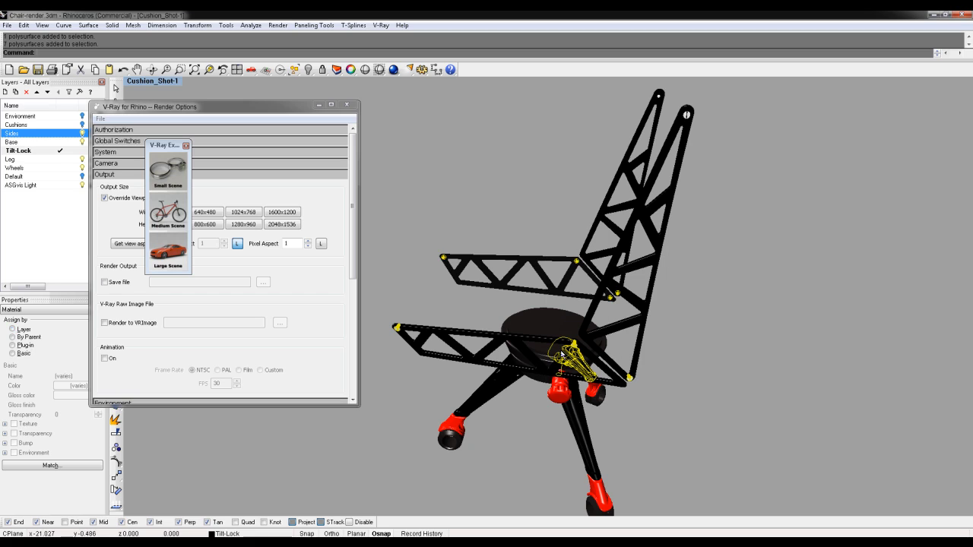
ctrl+click(562, 370)
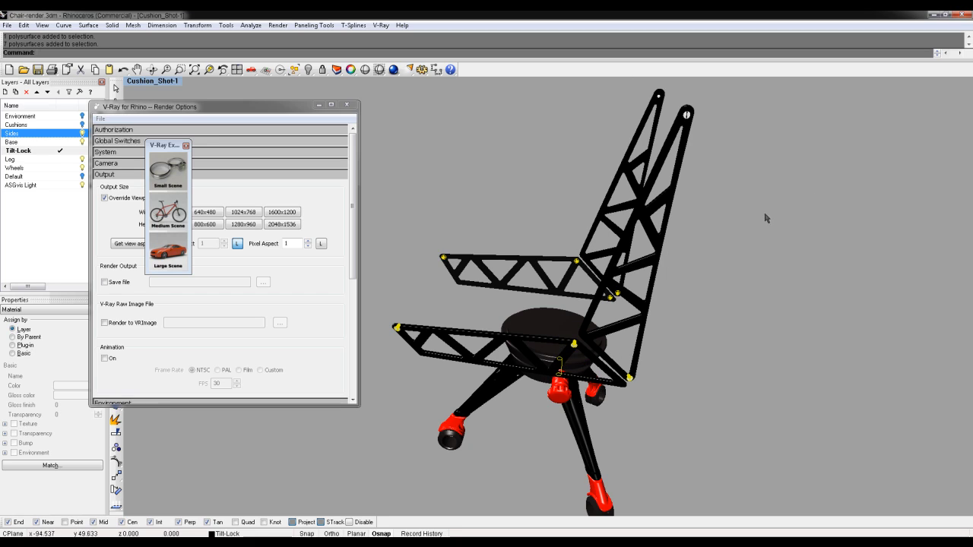
shift+drag(645, 90, 784, 169)
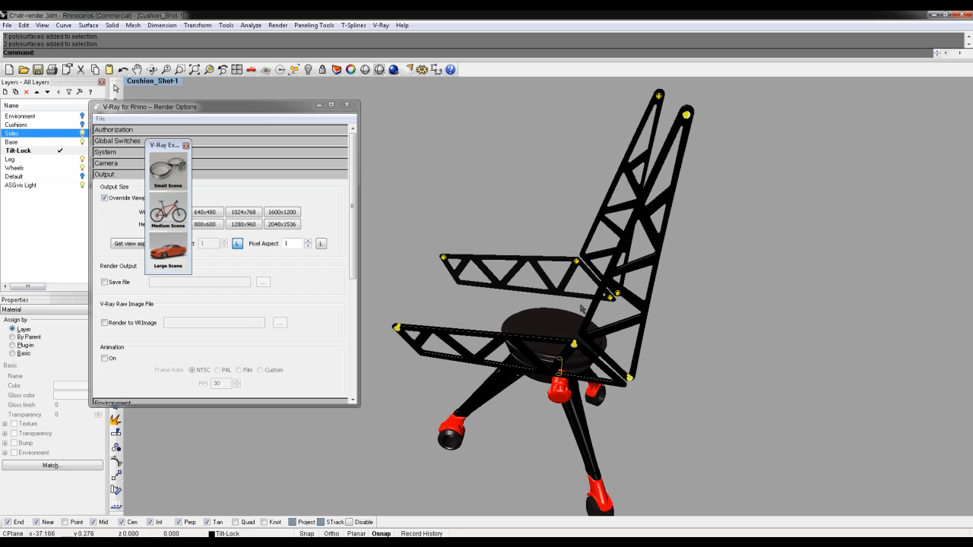
right_drag(600, 401, 469, 416)
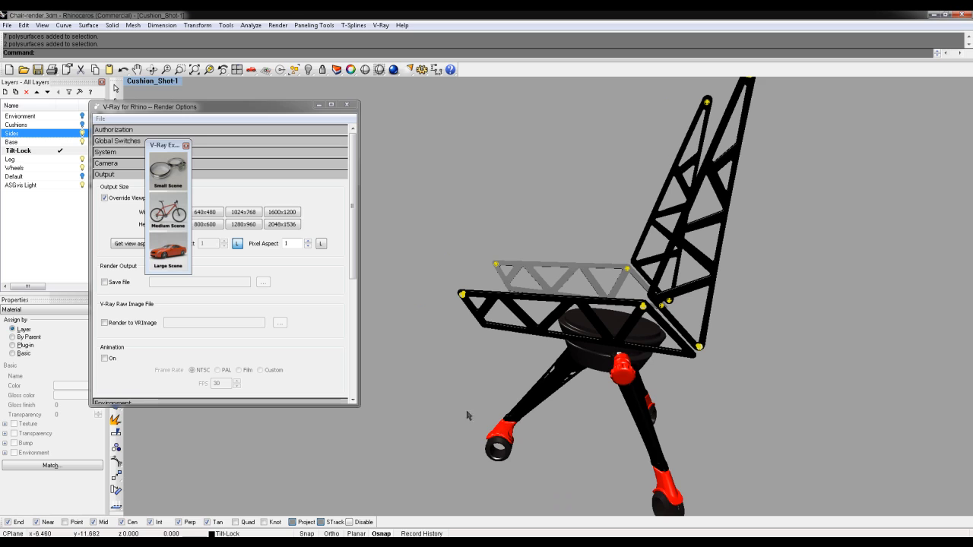
click(162, 260)
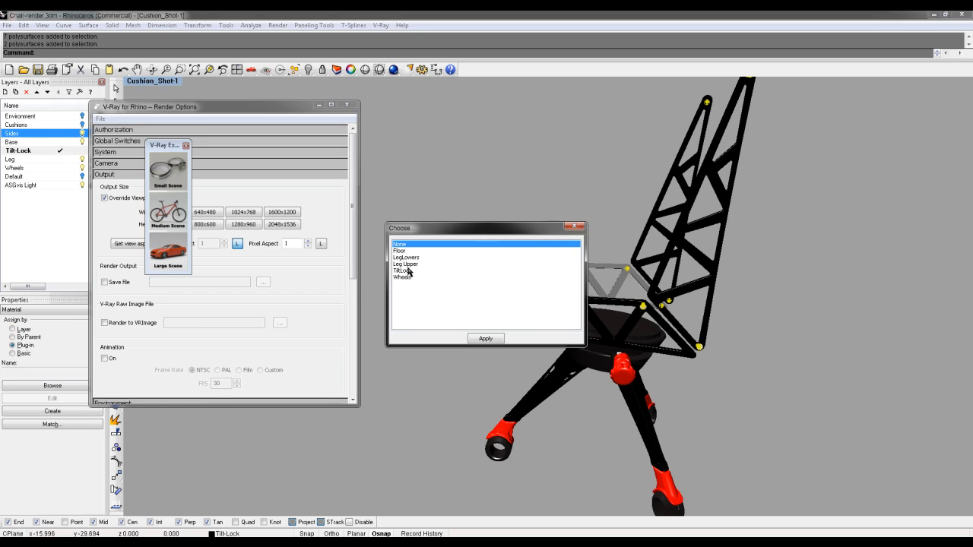
double_click(410, 265)
Select the remaining backrest bolts and give them the red TiltLock material
drag(675, 388, 786, 307)
shift+drag(616, 226, 706, 304)
shift+drag(660, 102, 842, 120)
shift+right_drag(820, 126, 801, 193)
shift+drag(643, 143, 798, 246)
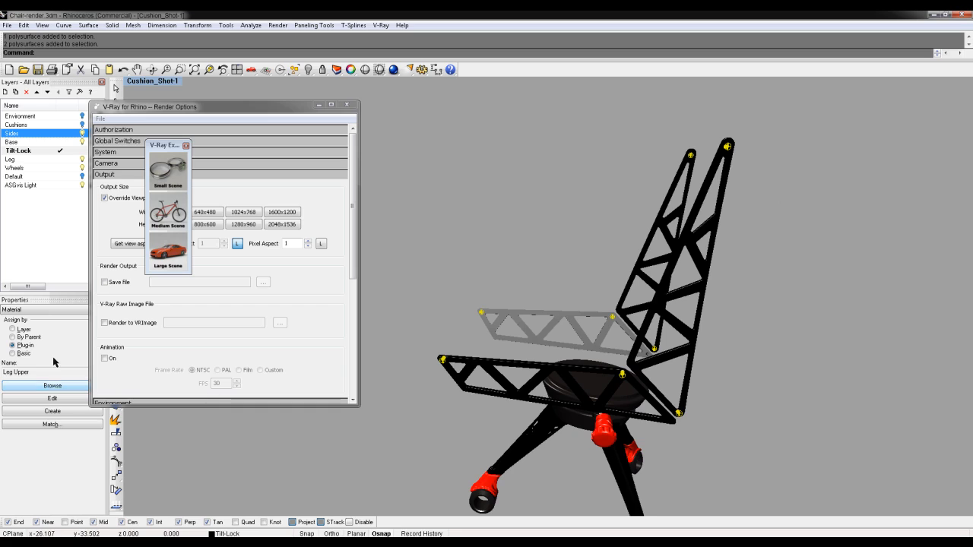
click(53, 386)
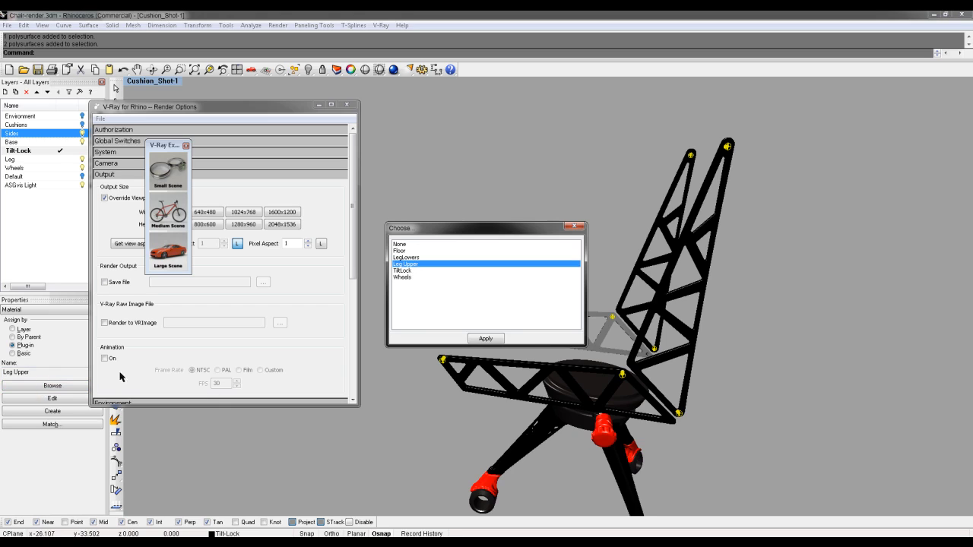
click(403, 271)
click(485, 338)
click(461, 265)
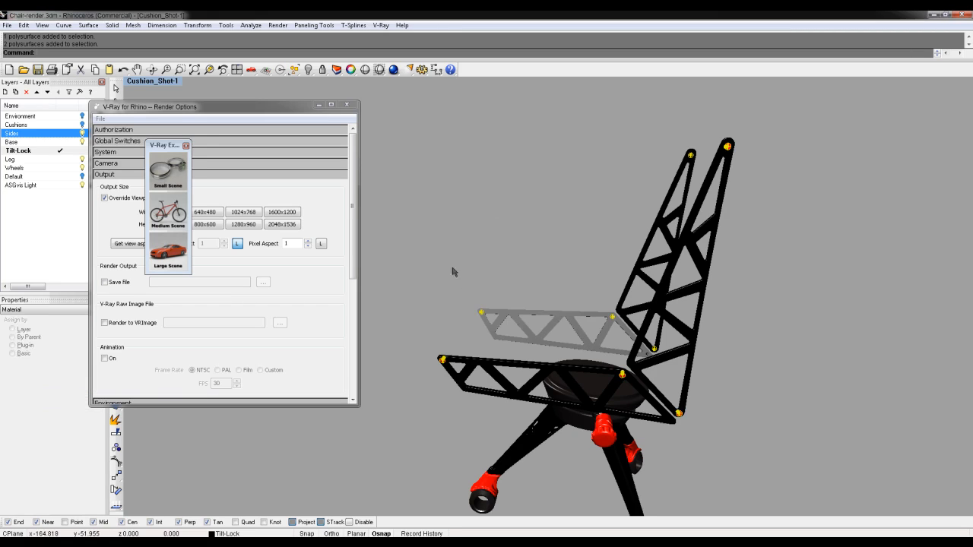
right_drag(464, 310, 618, 348)
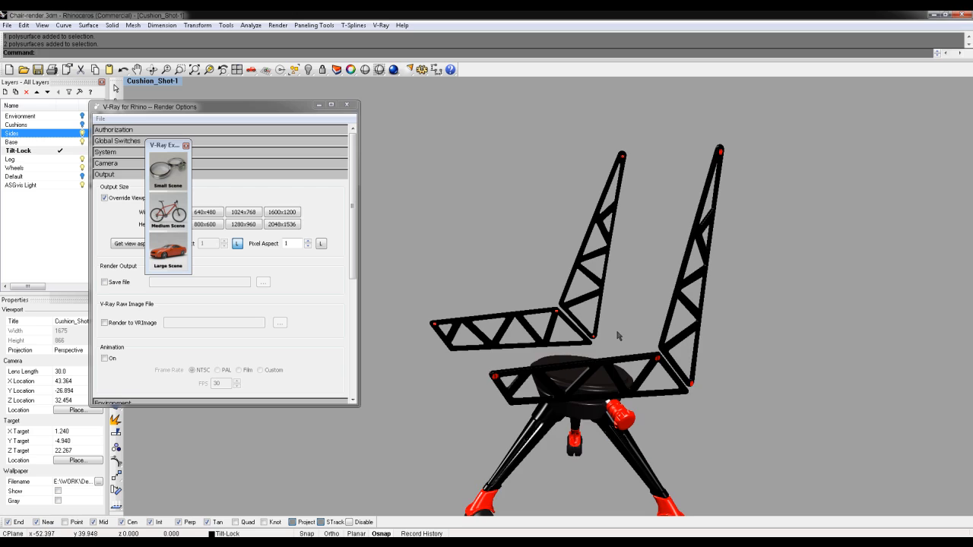
Show the Cushions layer, select the cushions, then move over to Photoshop
click(82, 124)
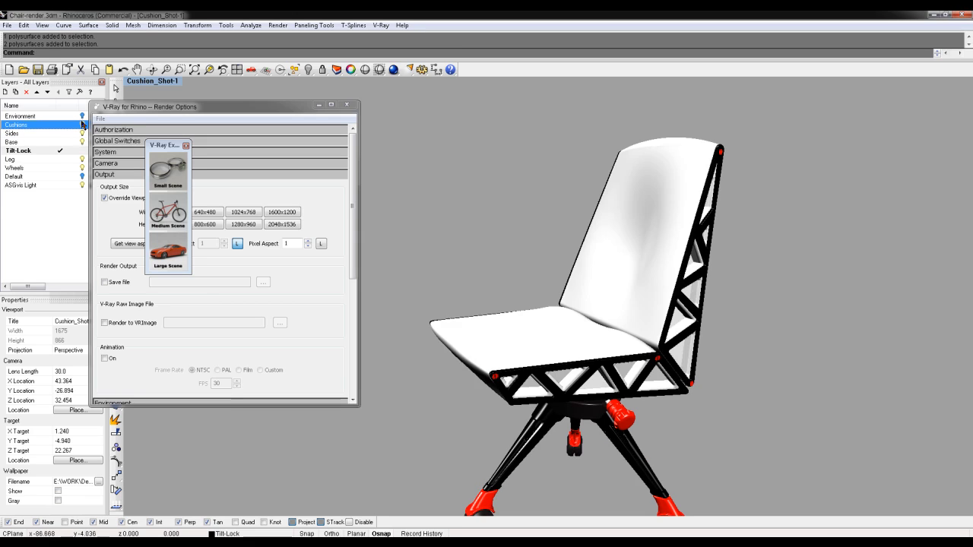
click(535, 337)
click(185, 145)
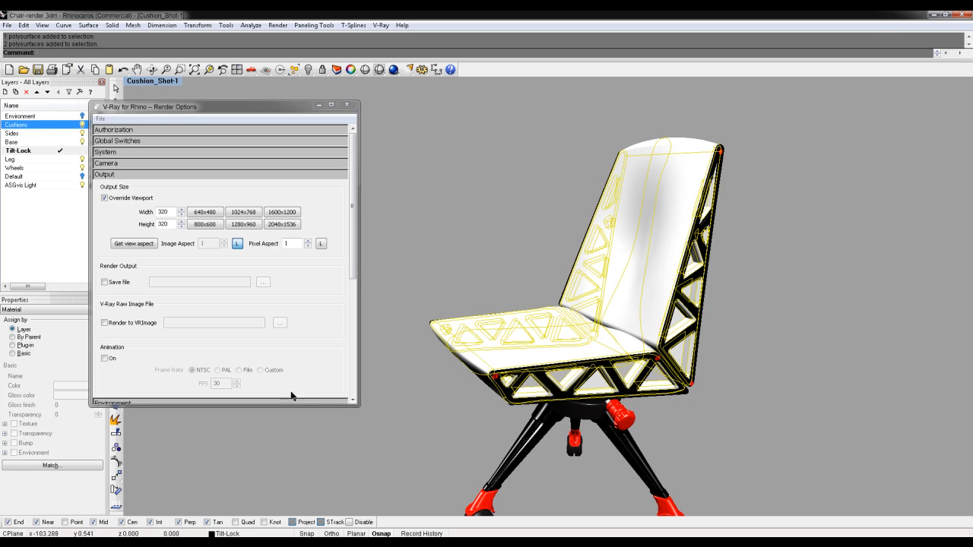
click(172, 544)
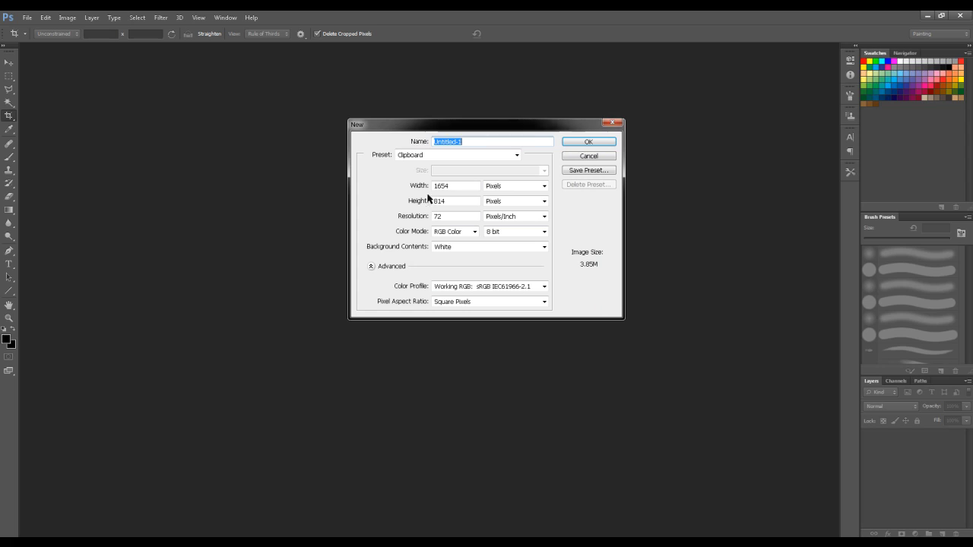
Enter 512 for both width and height of the new Photoshop document
double_click(461, 185)
text(512)
key(Tab)
key(Tab)
text(512)
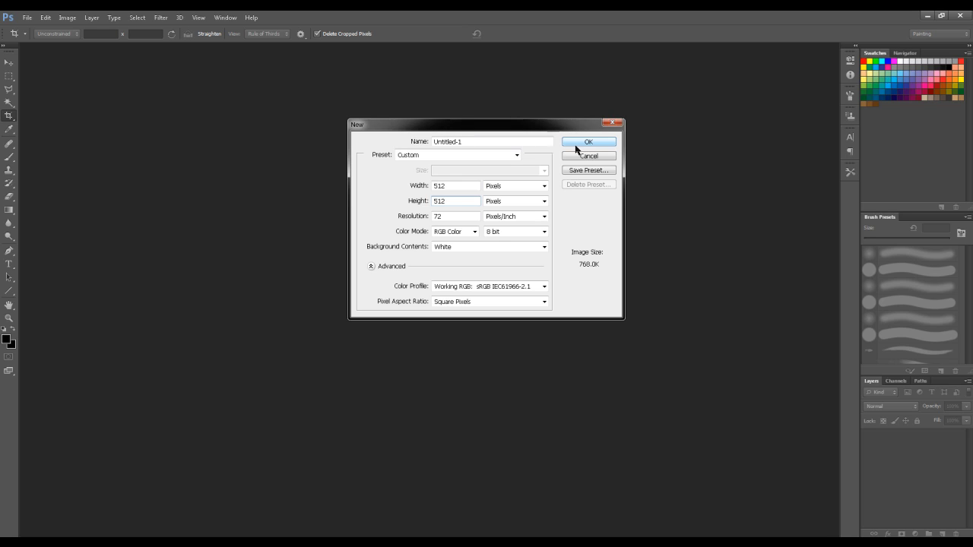
Create the 512×512 px document and set the foreground colour to light grey
click(585, 142)
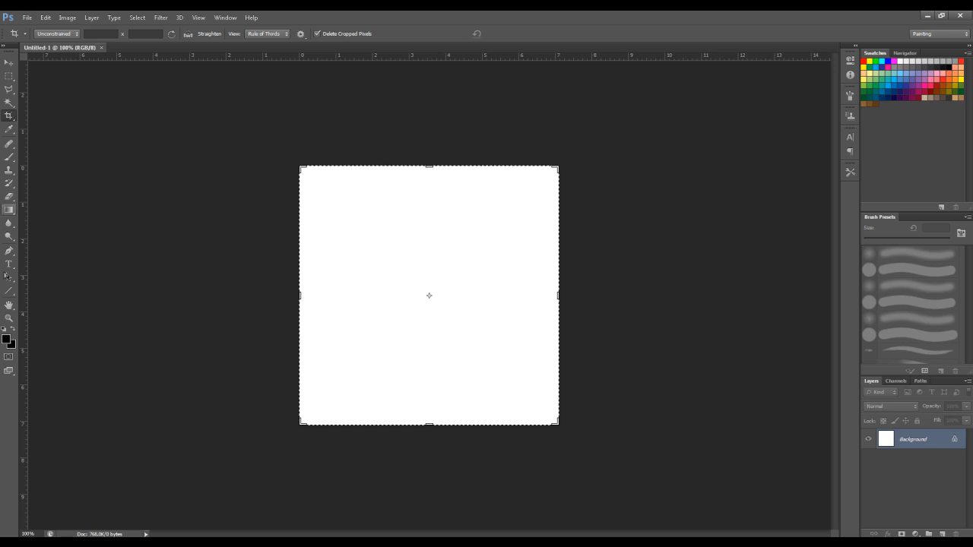
click(8, 340)
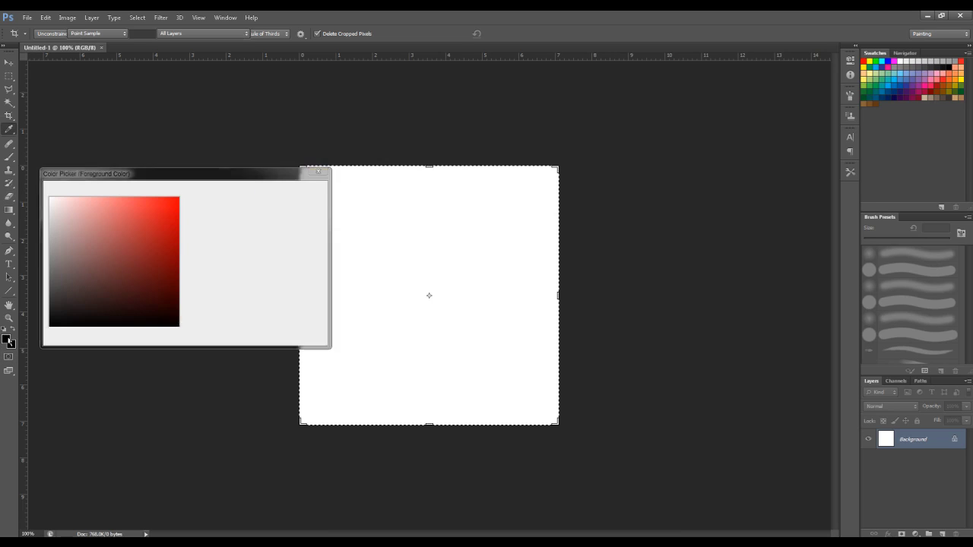
drag(143, 229, 51, 237)
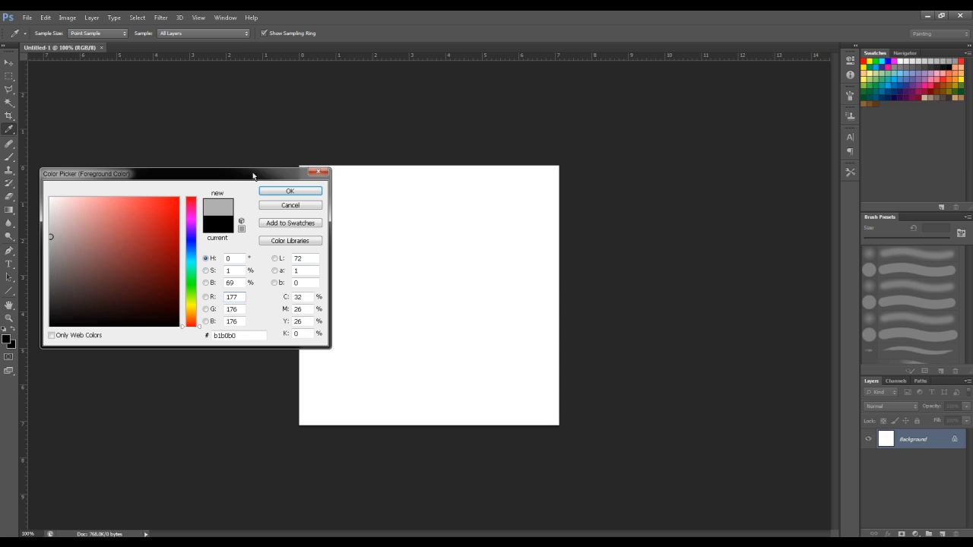
click(284, 190)
Fill the whole canvas with the light grey foreground colour (b1b0b0)
key(c)
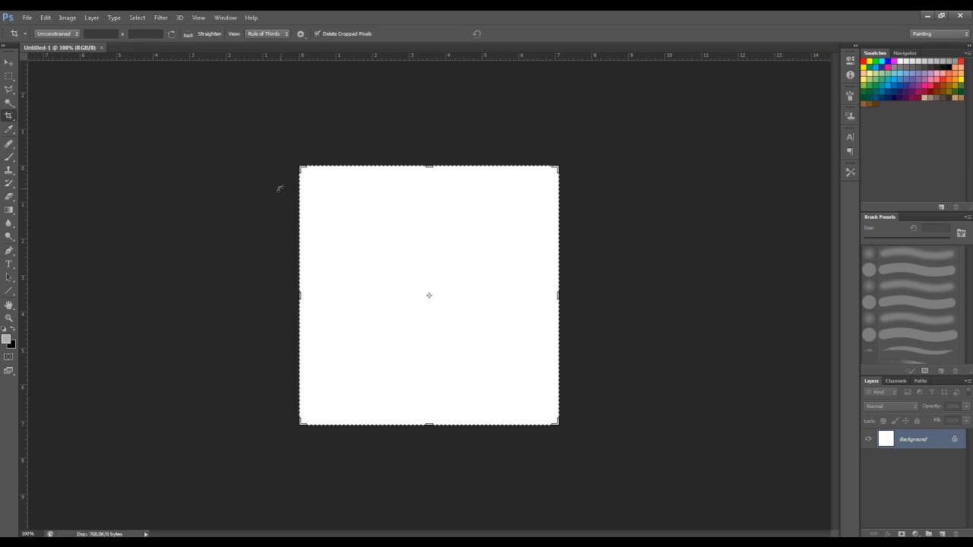
click(67, 21)
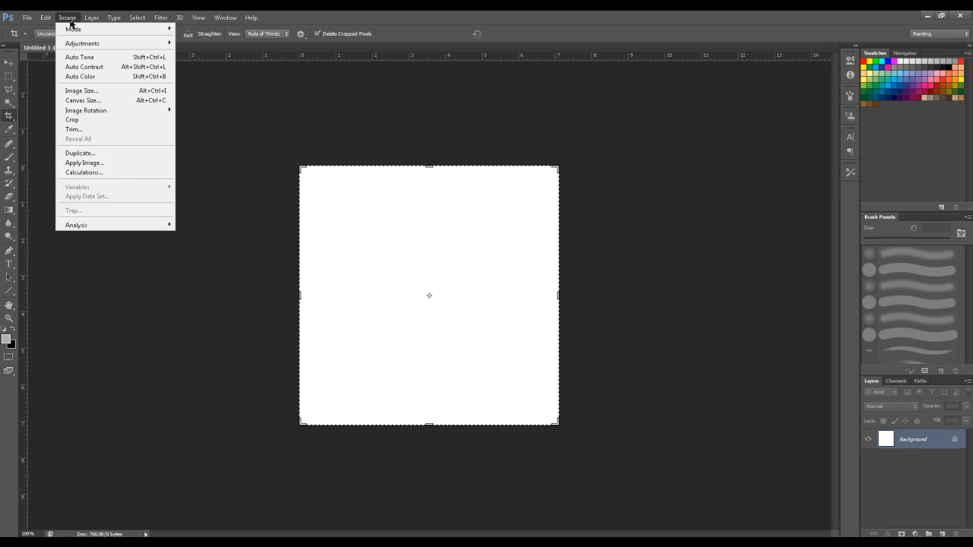
click(63, 162)
click(542, 168)
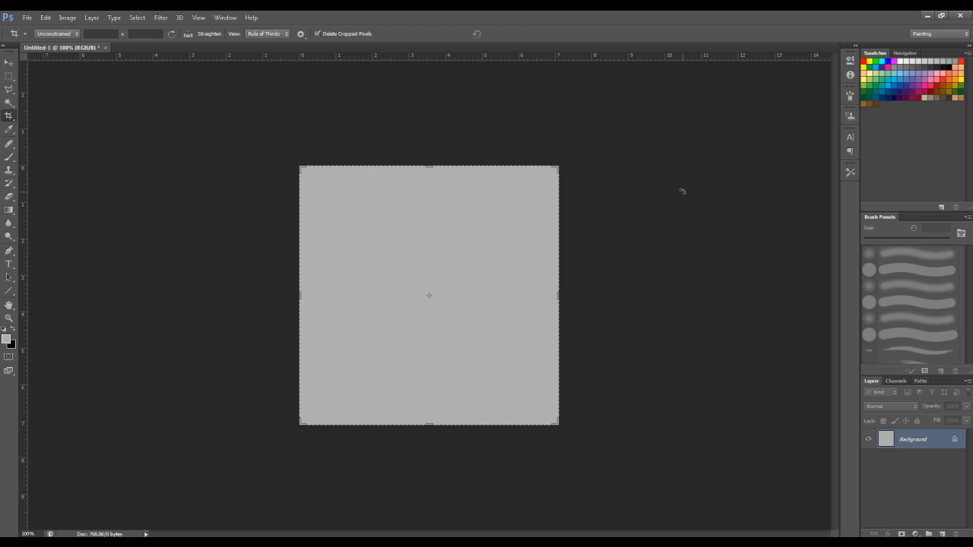
click(161, 16)
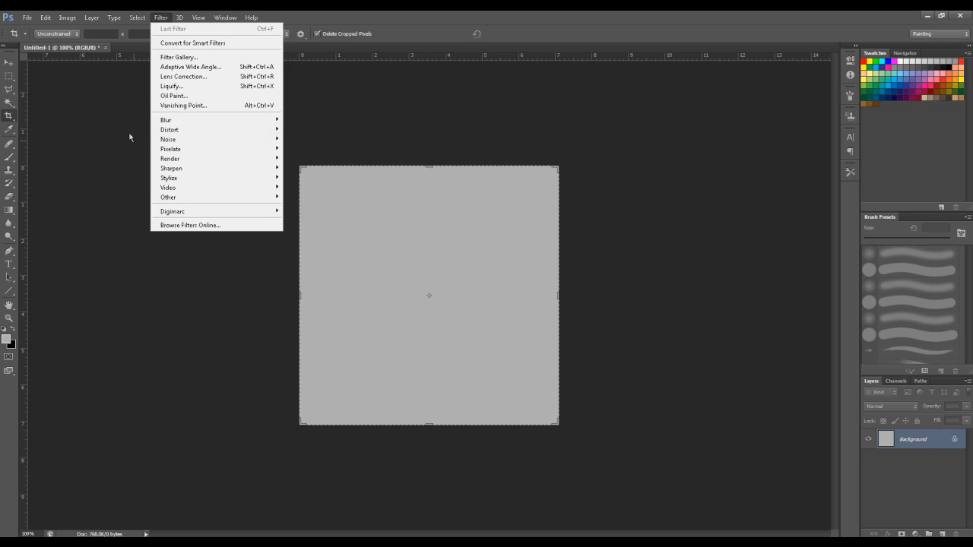
Apply Add Noise to give the grey canvas a fine grainy texture
mouse_move(188, 141)
alt+scroll(449, 261, up, 10)
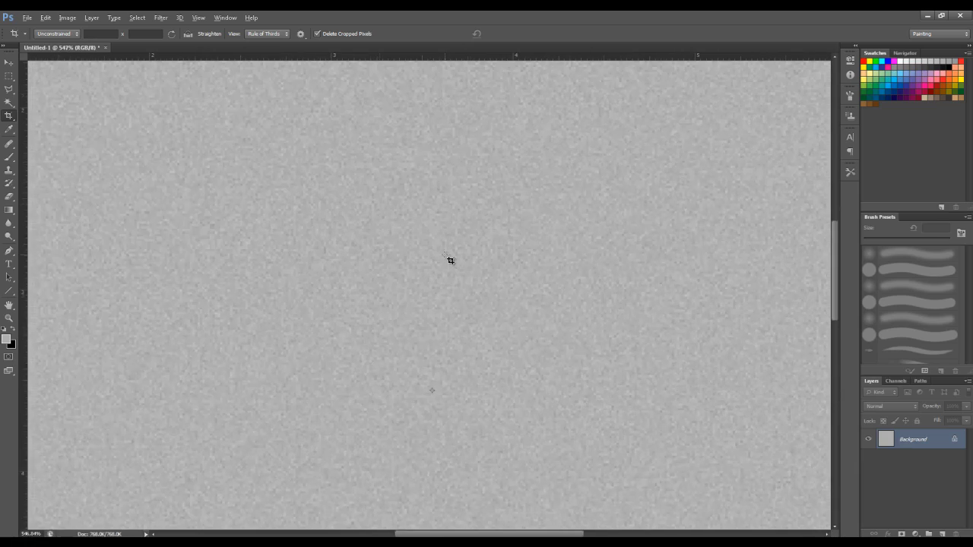
alt+scroll(450, 260, down, 10)
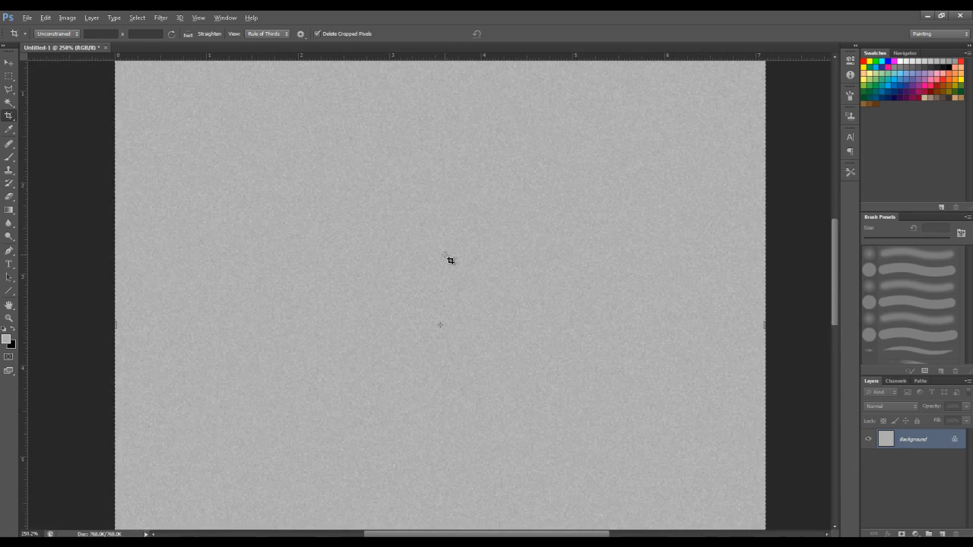
alt+scroll(450, 260, up, 2)
alt+scroll(449, 261, down, 1)
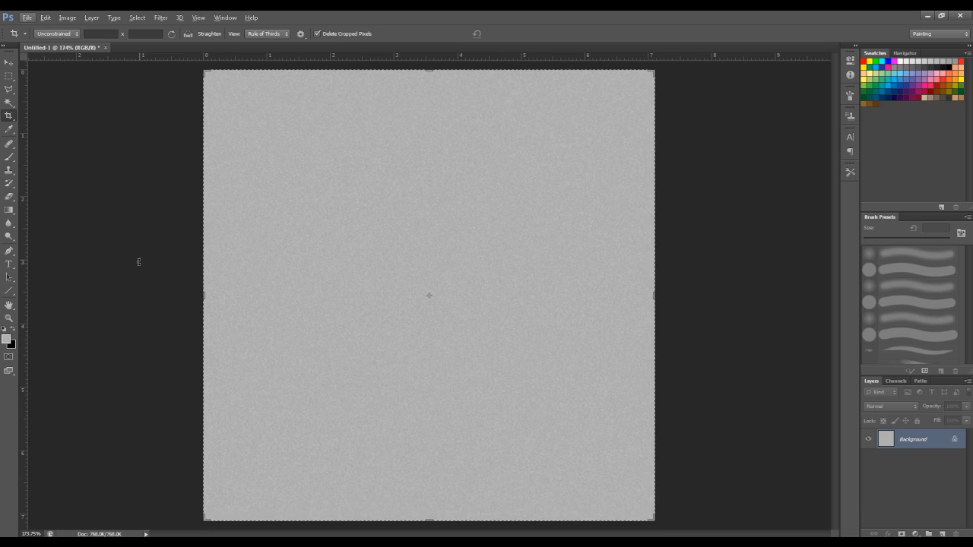
Choose the Line tool with pure red ff0000 as the foreground colour
click(9, 290)
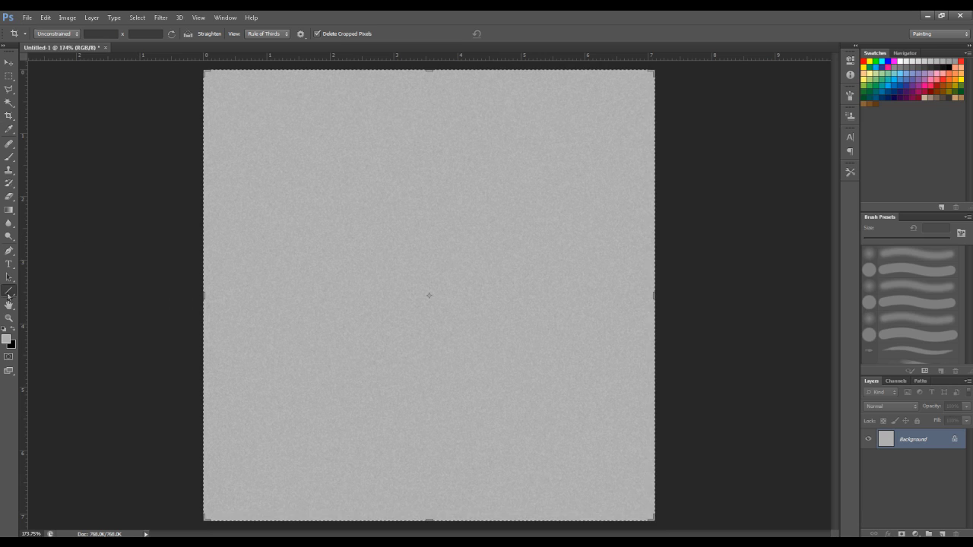
click(7, 339)
drag(141, 240, 217, 184)
click(282, 195)
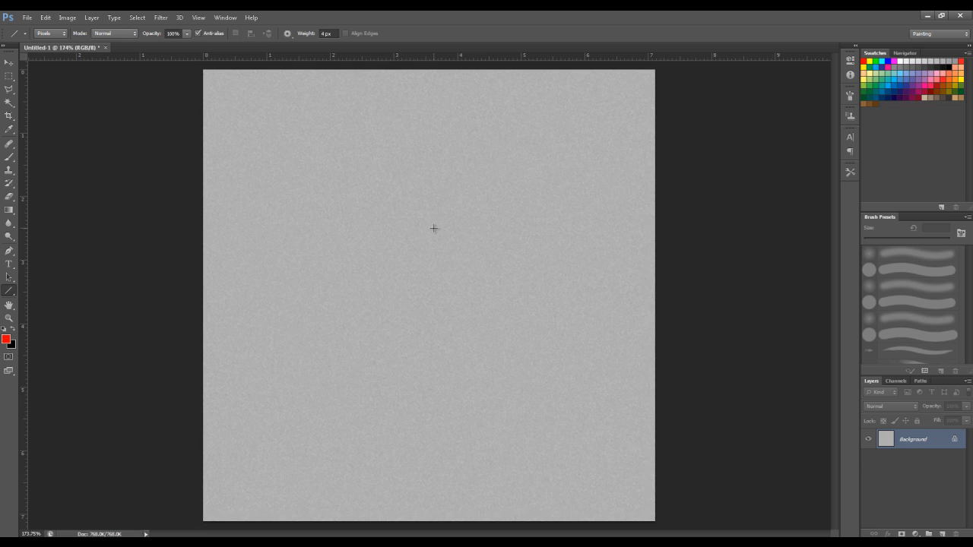
Select the entire canvas and place a vertical guide at the canvas centre
alt+scroll(434, 229, down, 3)
click(9, 76)
key(ctrl+a)
drag(24, 168, 429, 166)
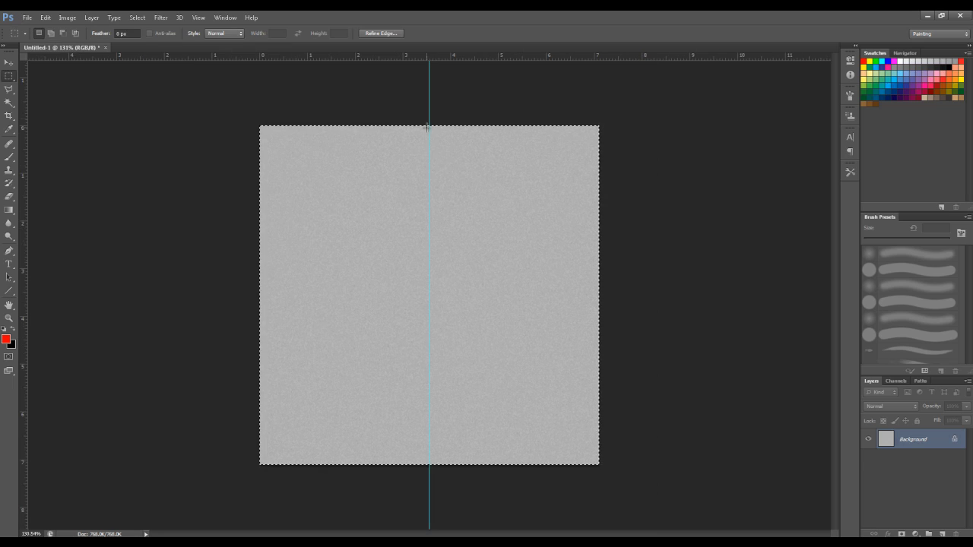
Draw trial red lines along the guide at 5 px weight, then undo them
text(u)
text(8)
shift+drag(428, 118, 441, 202)
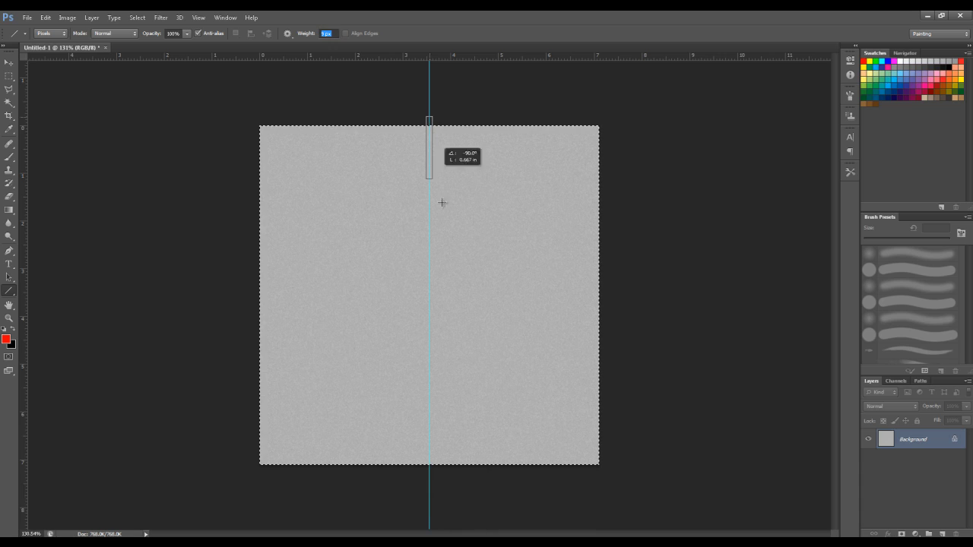
shift+drag(457, 481, 459, 476)
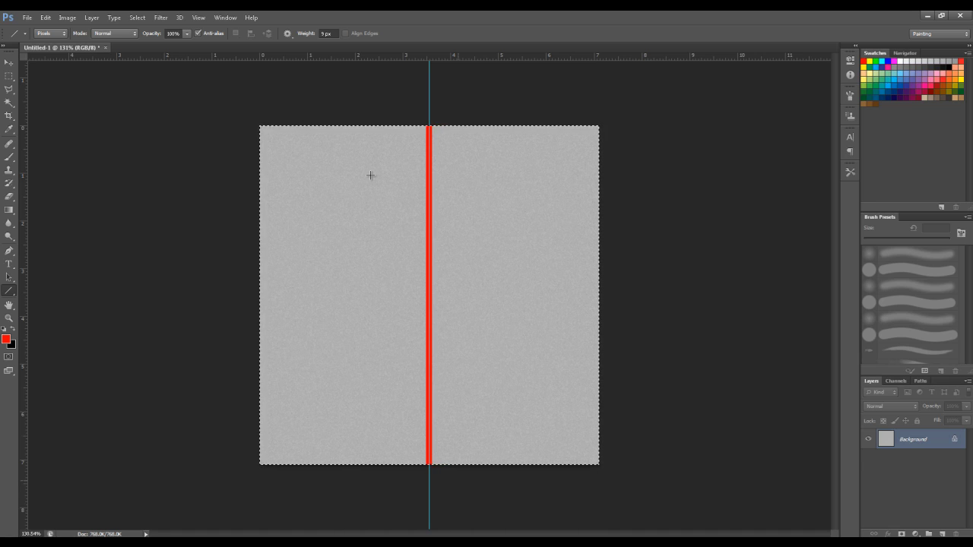
key(ctrl+z)
click(335, 34)
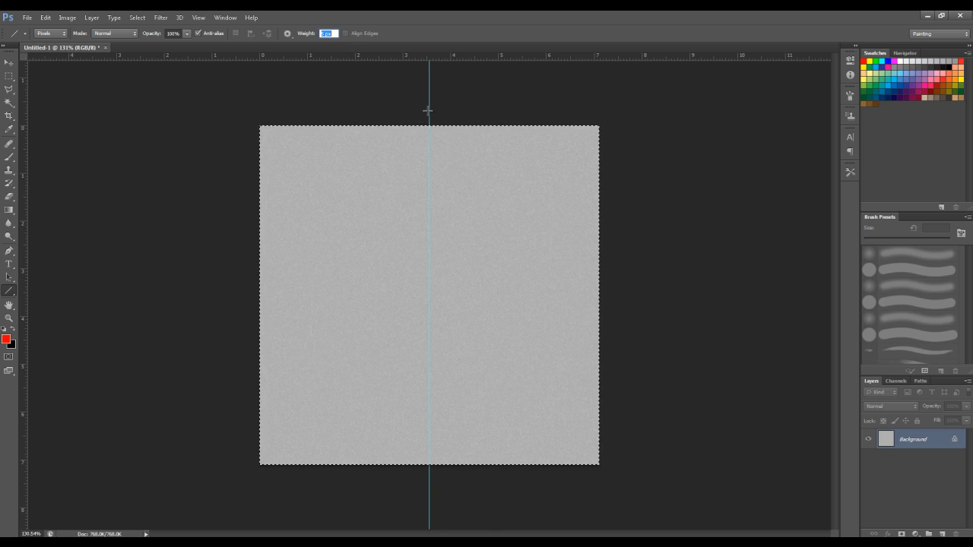
shift+drag(428, 109, 469, 398)
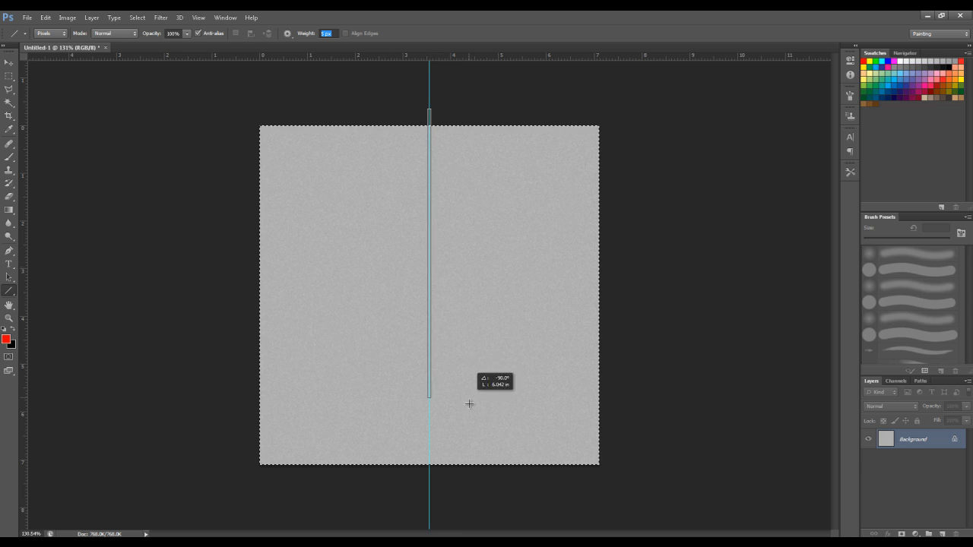
shift+drag(473, 472, 482, 477)
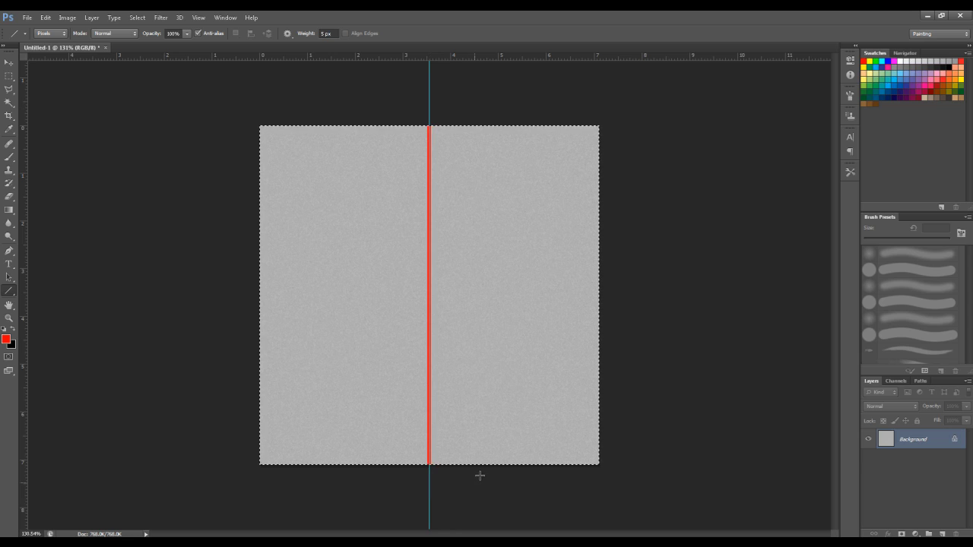
key(ctrl+semicolon)
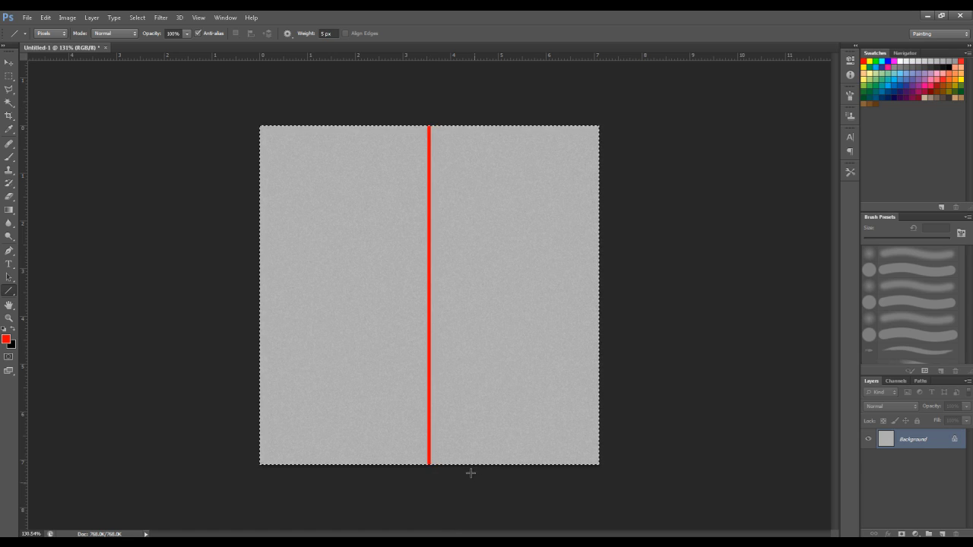
key(ctrl+z)
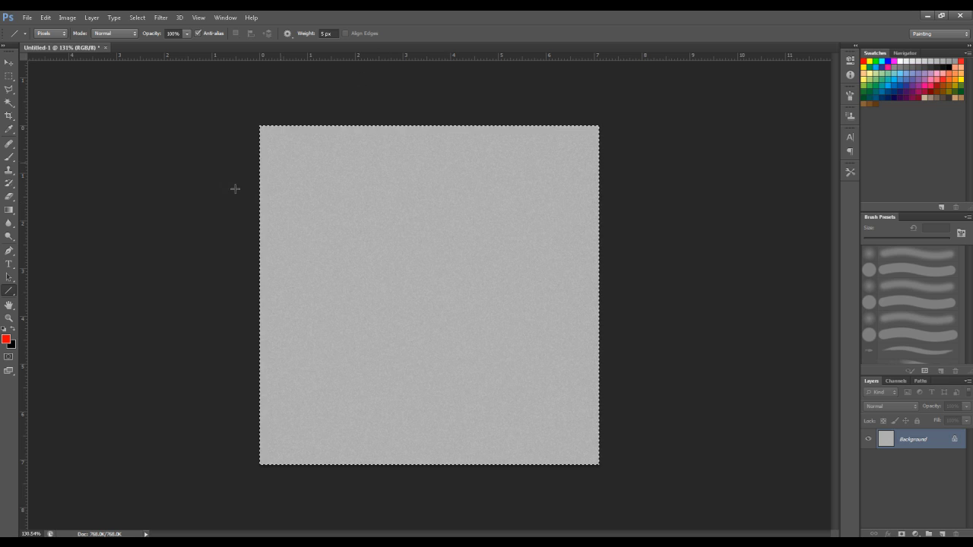
On a new layer, draw a red vertical line along the centre guide and add a Stroke effect
click(944, 534)
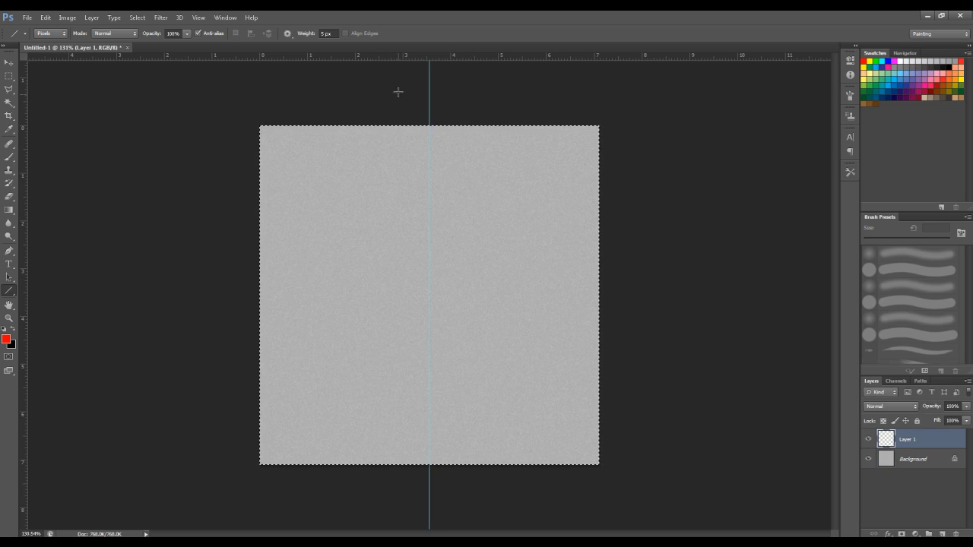
drag(429, 83, 429, 517)
double_click(951, 444)
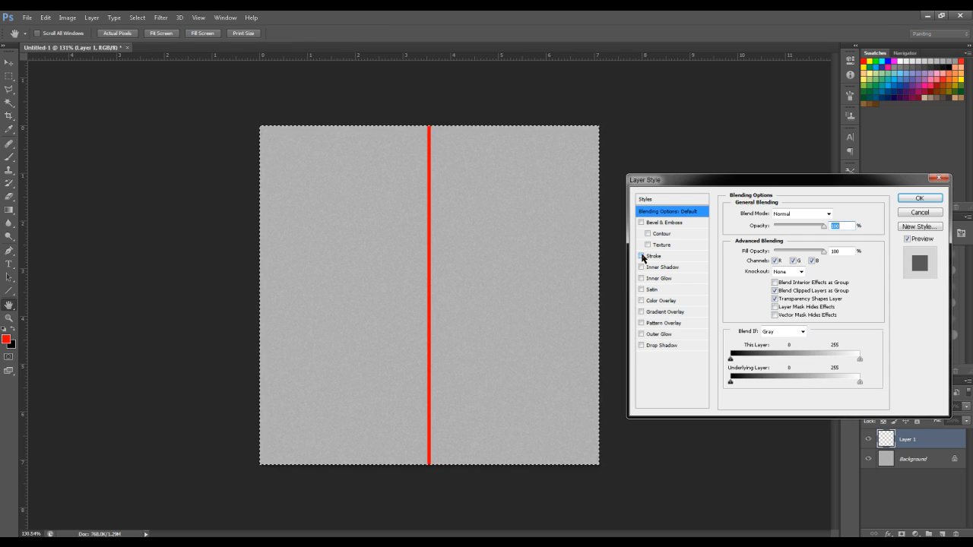
click(642, 256)
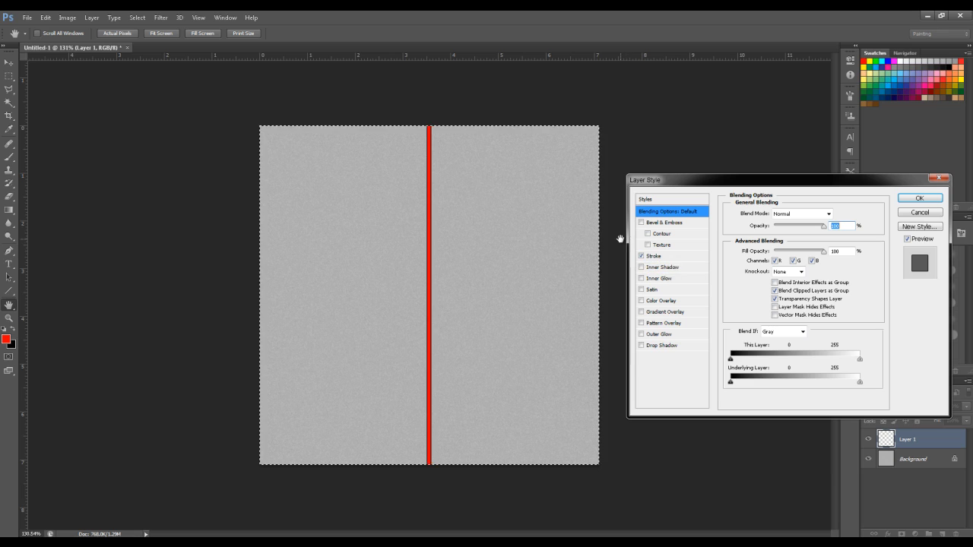
click(676, 259)
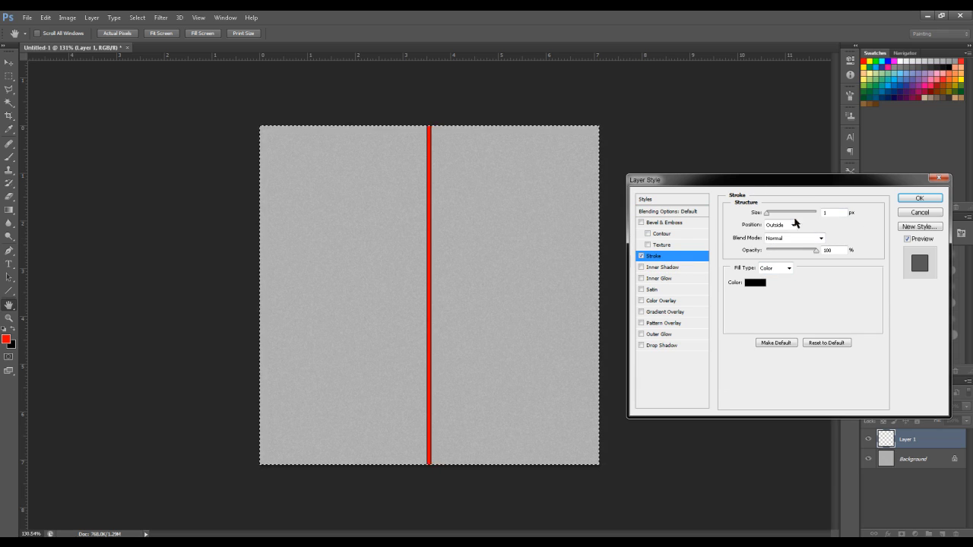
Set the stroke colour to dark grey 646464, apply it, and merge the layer down
click(754, 282)
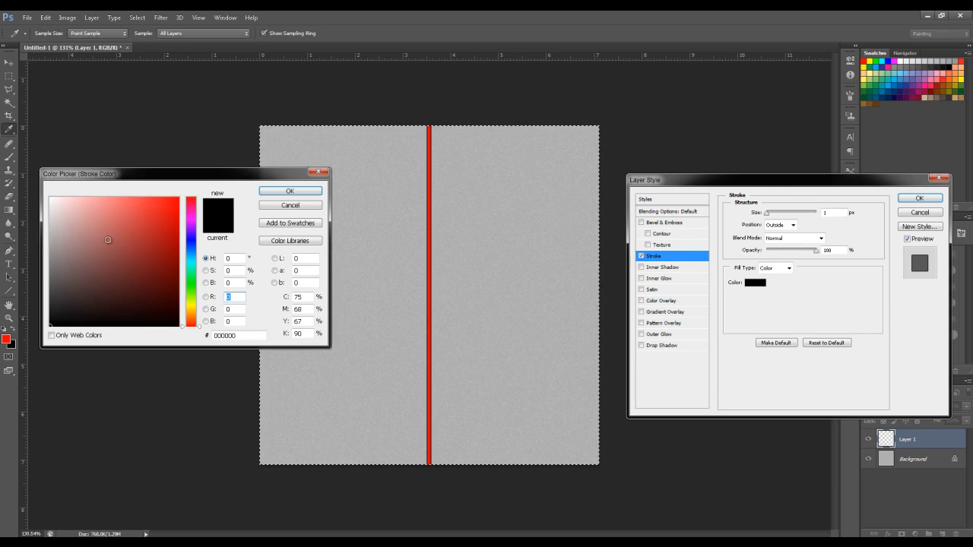
click(47, 282)
drag(45, 282, 54, 278)
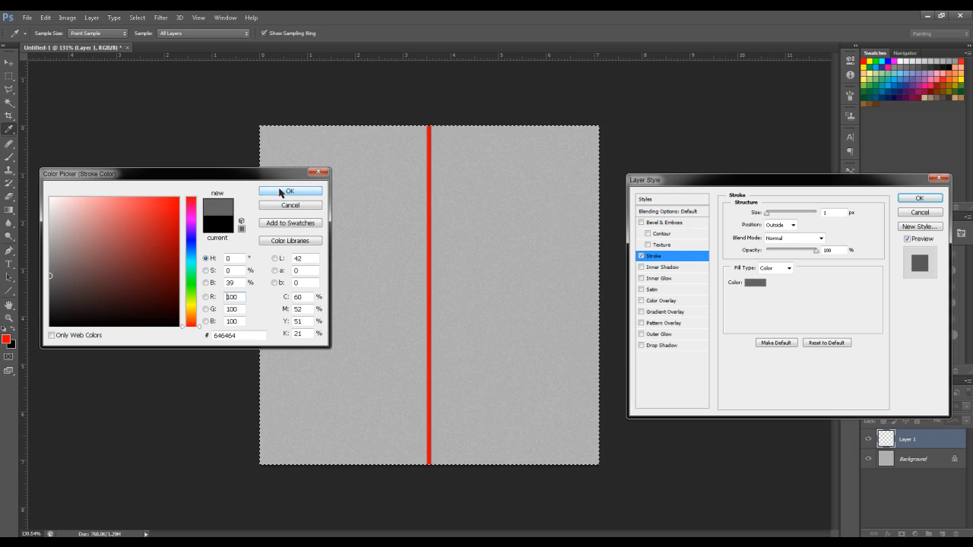
click(289, 190)
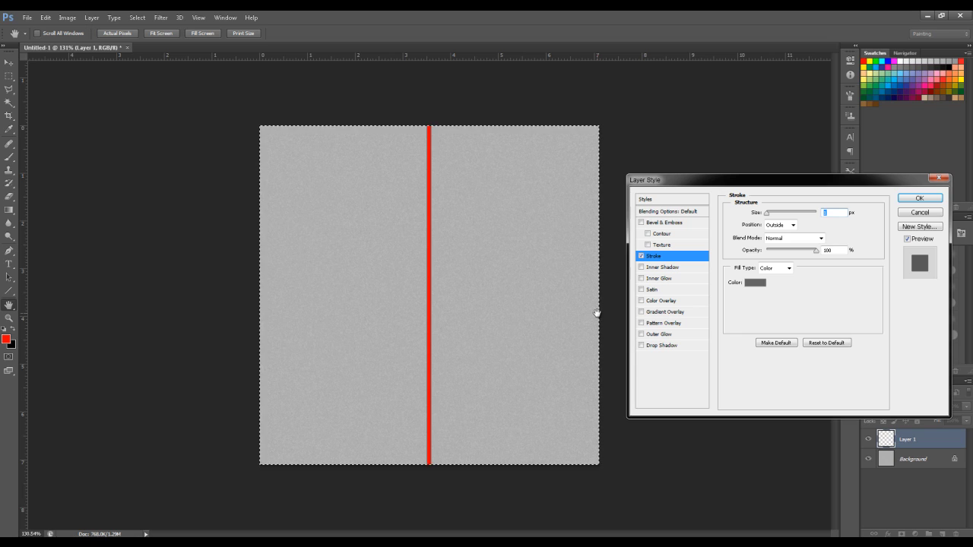
click(920, 198)
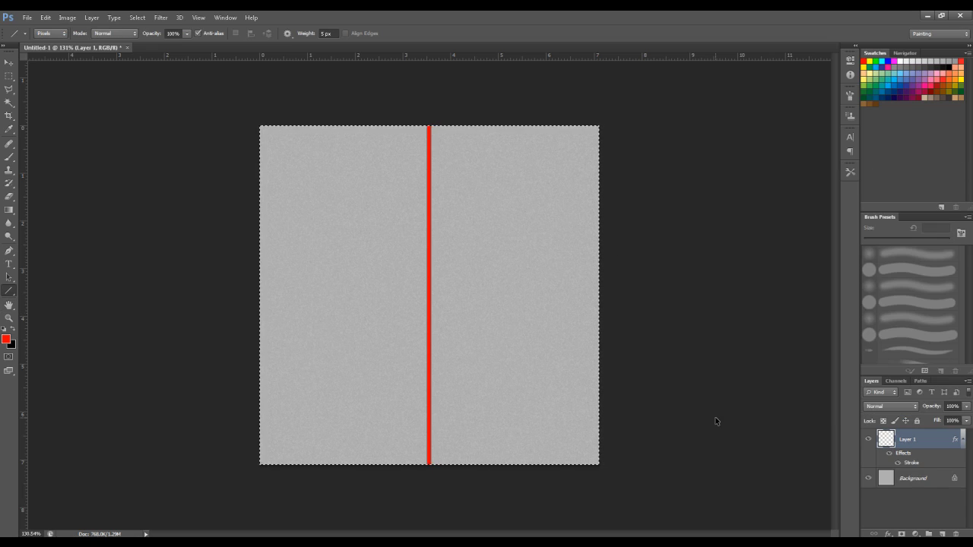
key(ctrl+e)
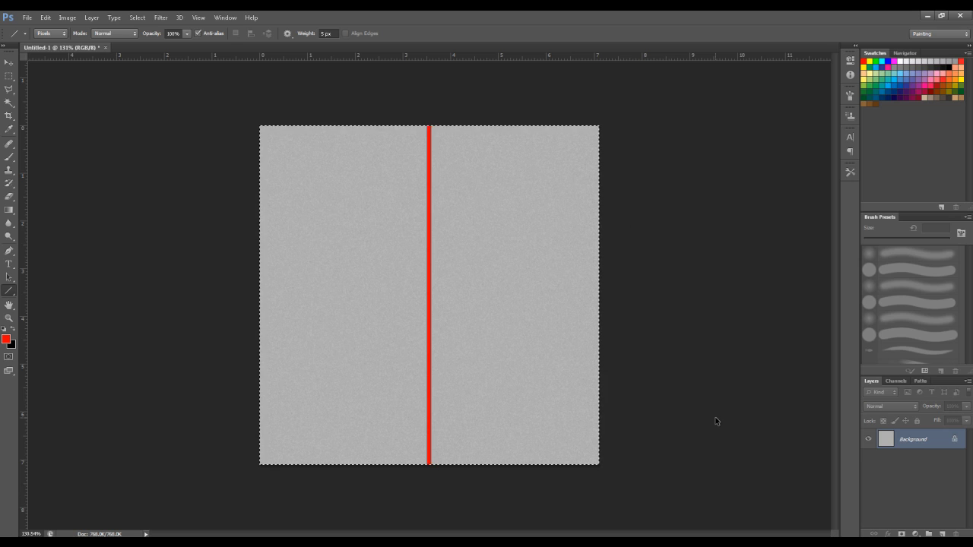
Deselect, then save the texture as JPEG 'Cushion Seam' at maximum quality 12
key(ctrl+d)
alt+scroll(425, 484, up, 5)
alt+scroll(443, 522, up, 6)
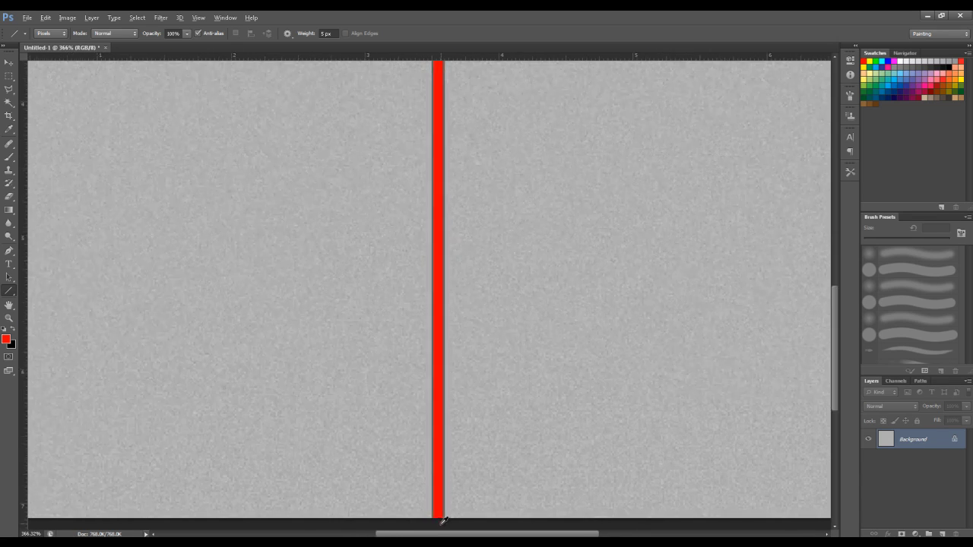
alt+scroll(443, 522, up, 4)
alt+scroll(443, 522, down, 8)
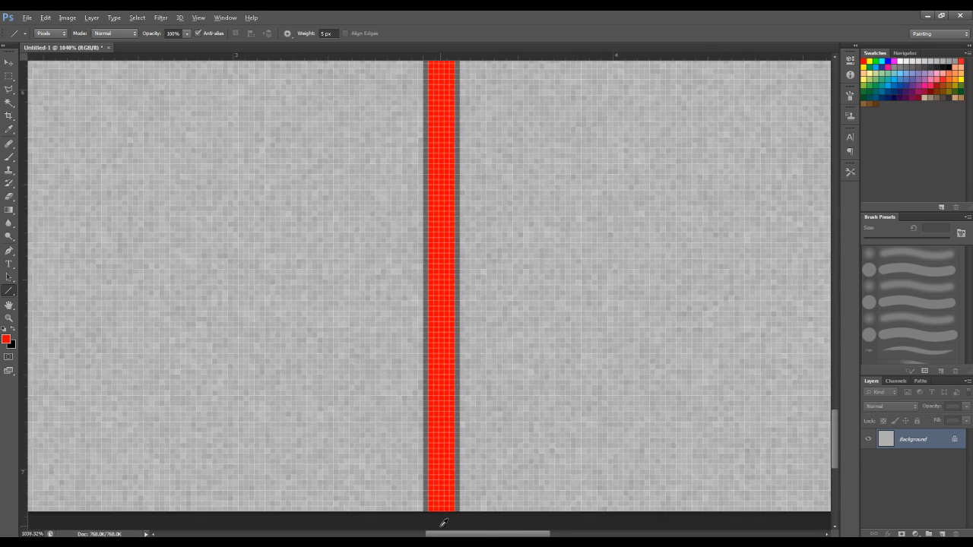
alt+scroll(443, 522, down, 5)
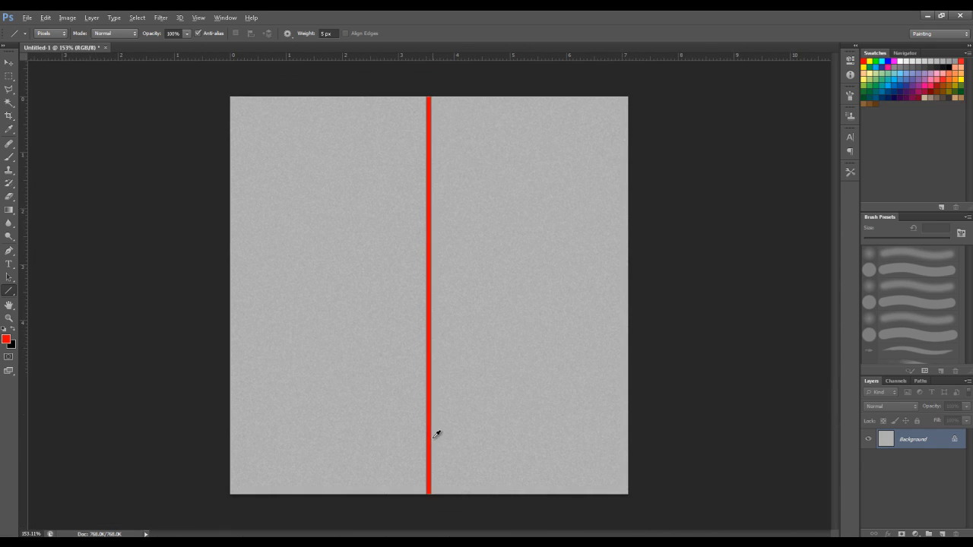
key(alt)
key(ctrl+shift+s)
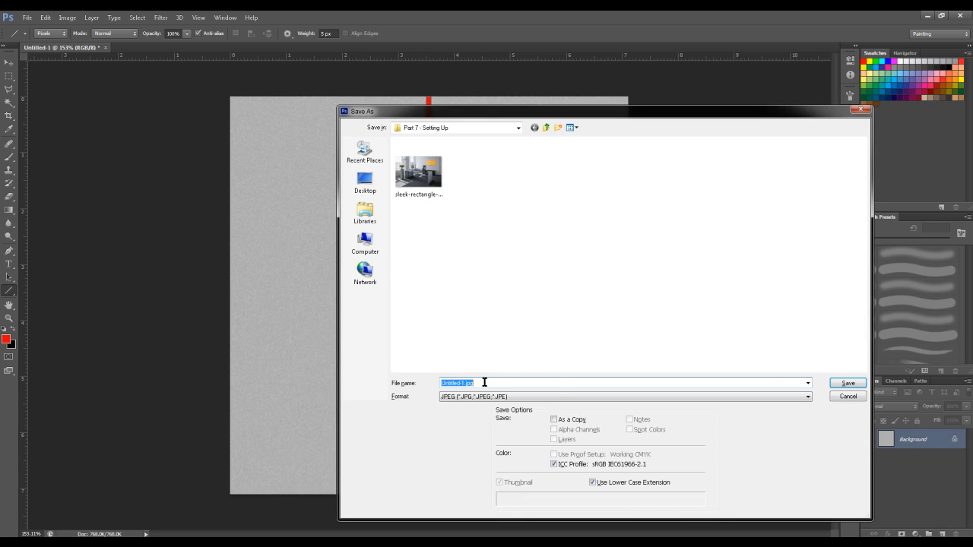
text(Cushion Seam)
key(Return)
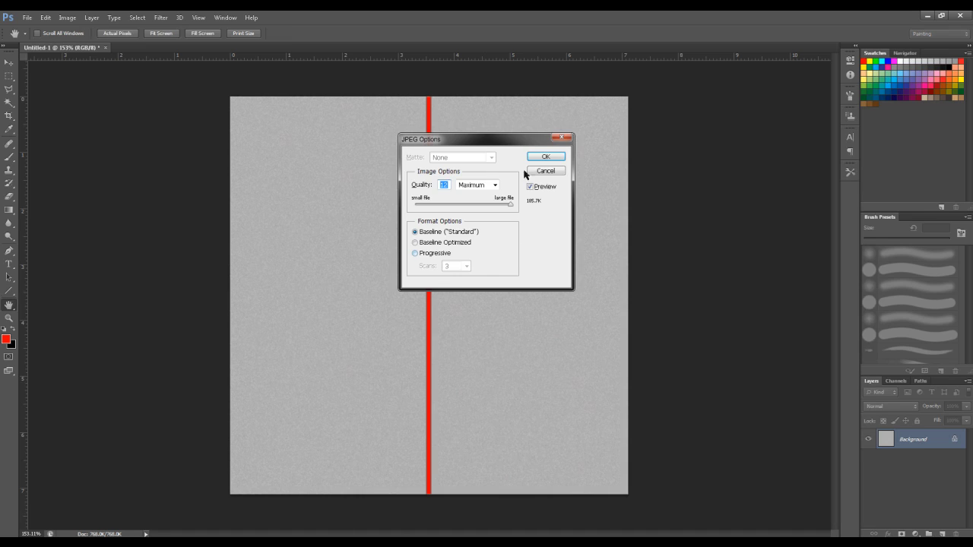
click(546, 156)
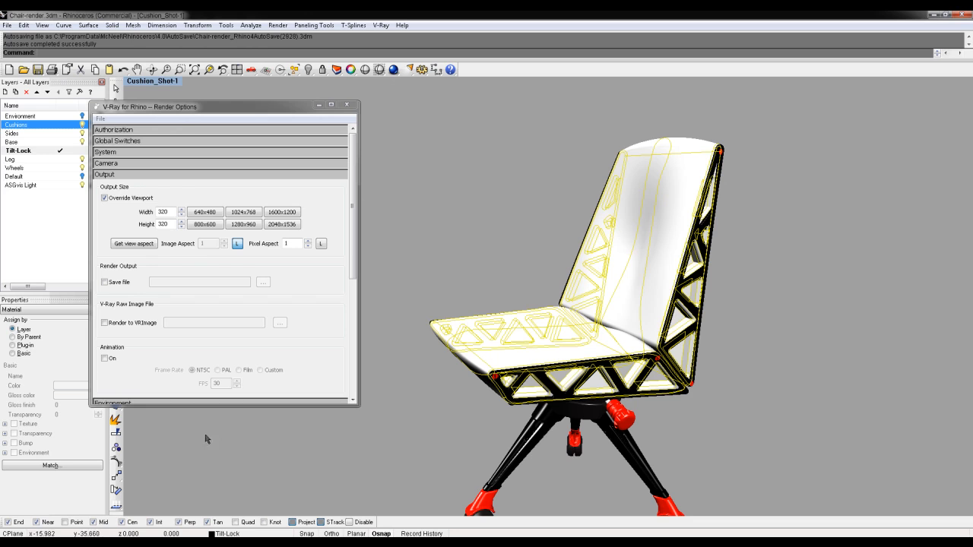
Invert the selection and hide everything except the cushions, zooming to fit them
text(invert)
key(Return)
key(ctrl+h)
key(ctrl+alt+e)
right_drag(446, 203, 554, 246)
Select both cushions and close the V-Ray render options window
click(528, 298)
right_drag(529, 297, 541, 214)
click(346, 105)
right_drag(536, 365, 470, 373)
shift+click(470, 373)
right_drag(600, 386, 486, 327)
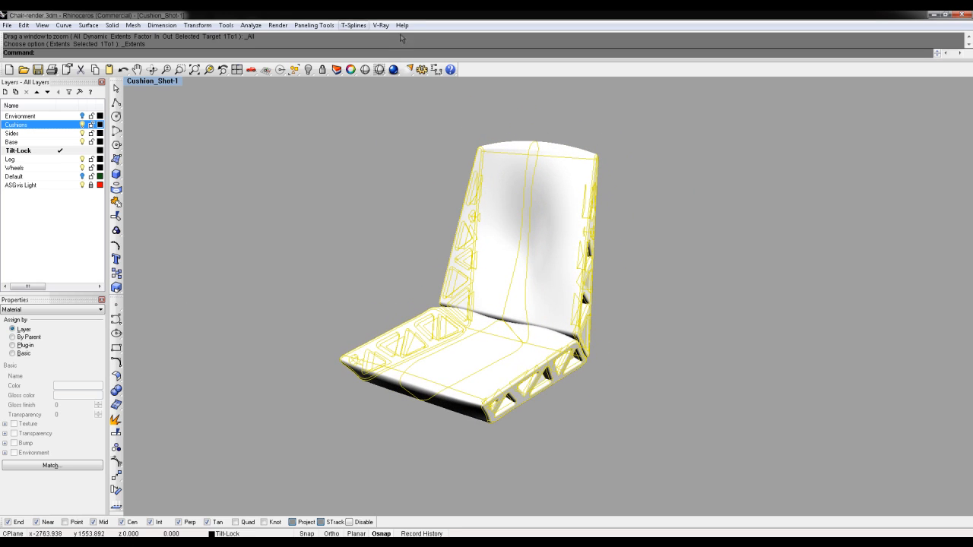
In the V-Ray Material Editor, add a new scene material named Cushions
click(378, 25)
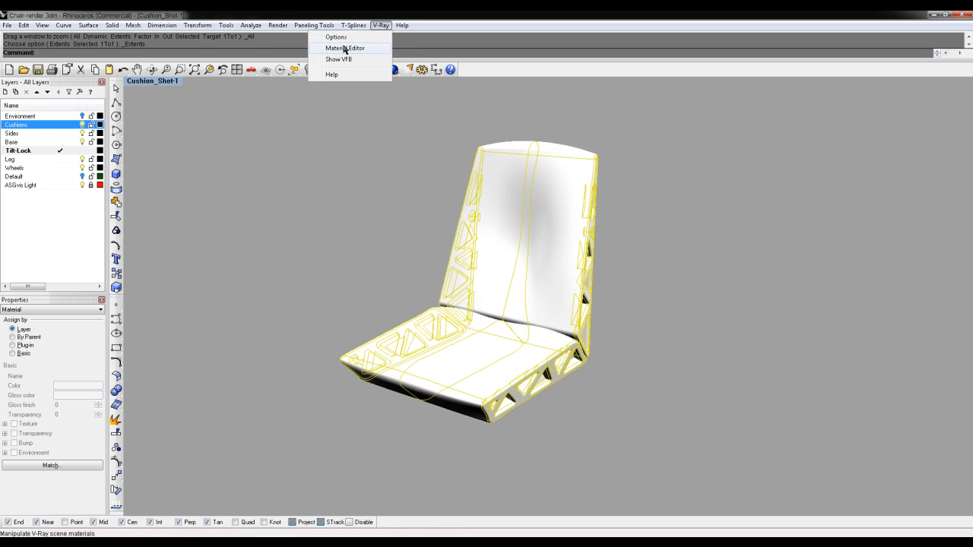
click(347, 48)
right_click(164, 248)
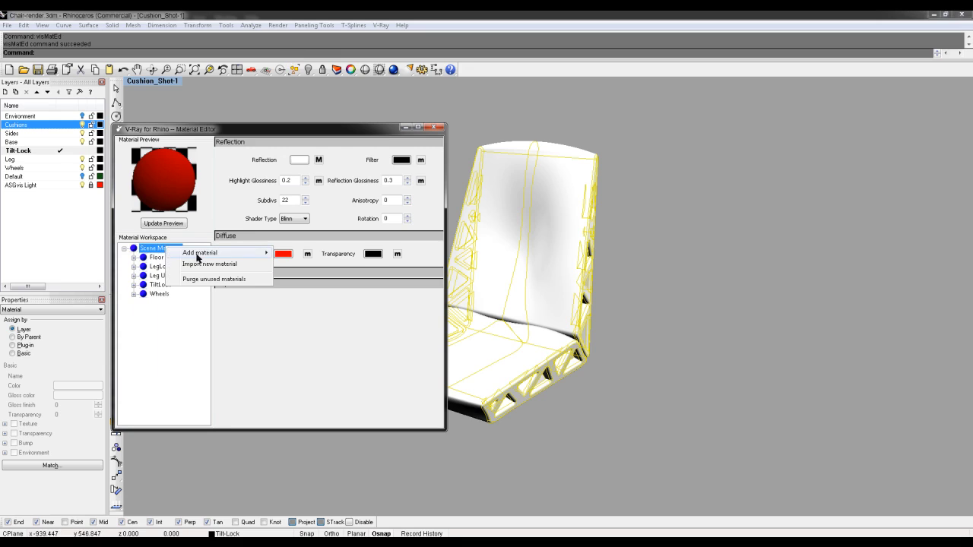
mouse_move(206, 254)
click(114, 254)
right_click(174, 257)
click(192, 264)
text(Cushions)
key(Return)
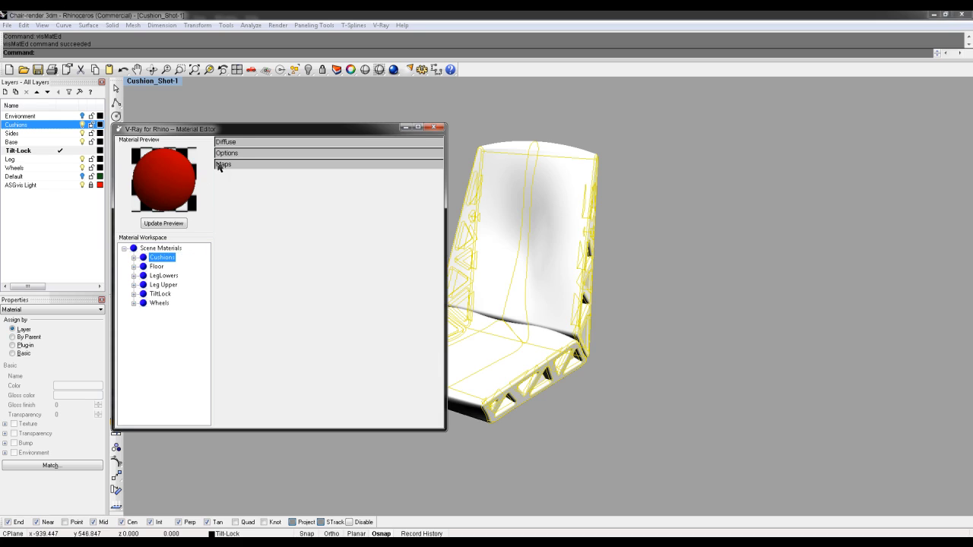
Map the Cushions diffuse colour to a bitmap of Cushion Seam.jpg and apply it
click(238, 143)
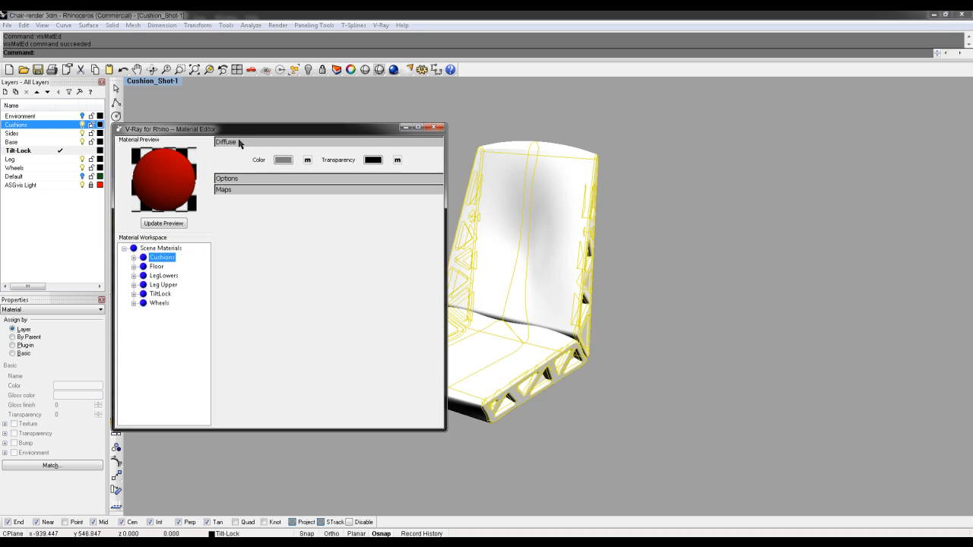
click(308, 161)
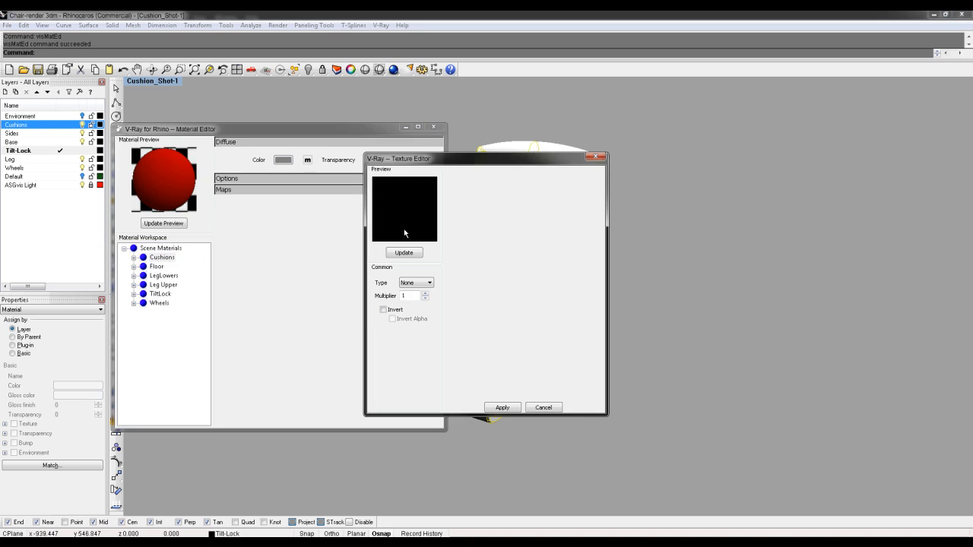
click(417, 285)
click(417, 295)
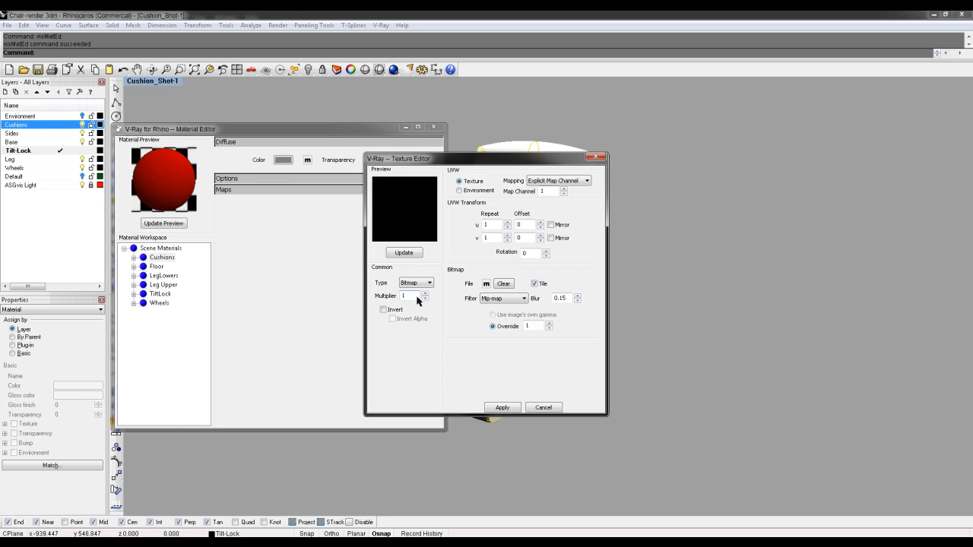
click(486, 284)
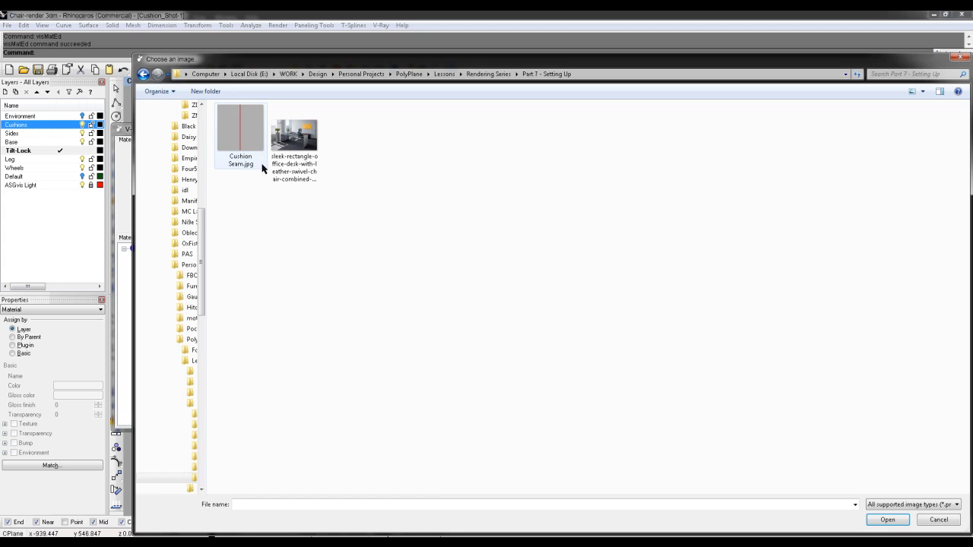
double_click(236, 132)
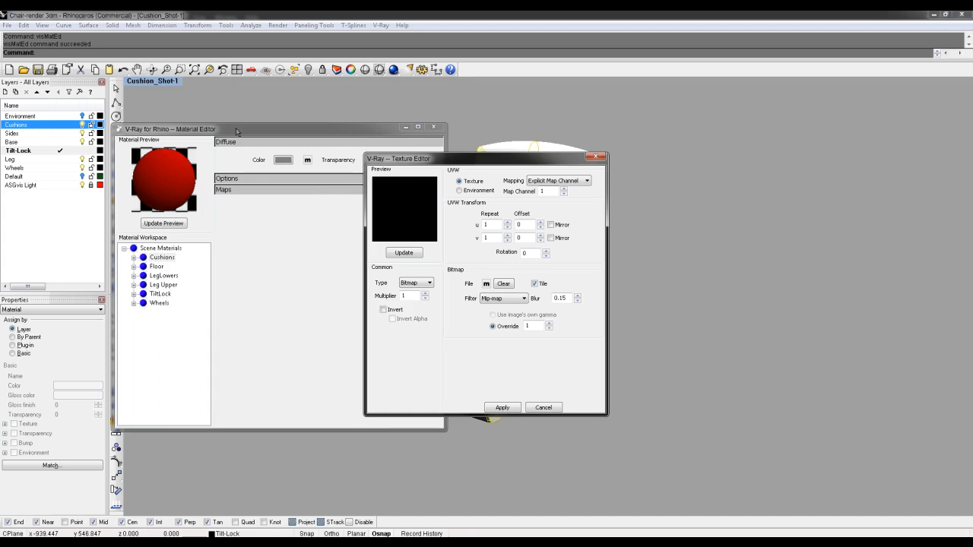
click(410, 253)
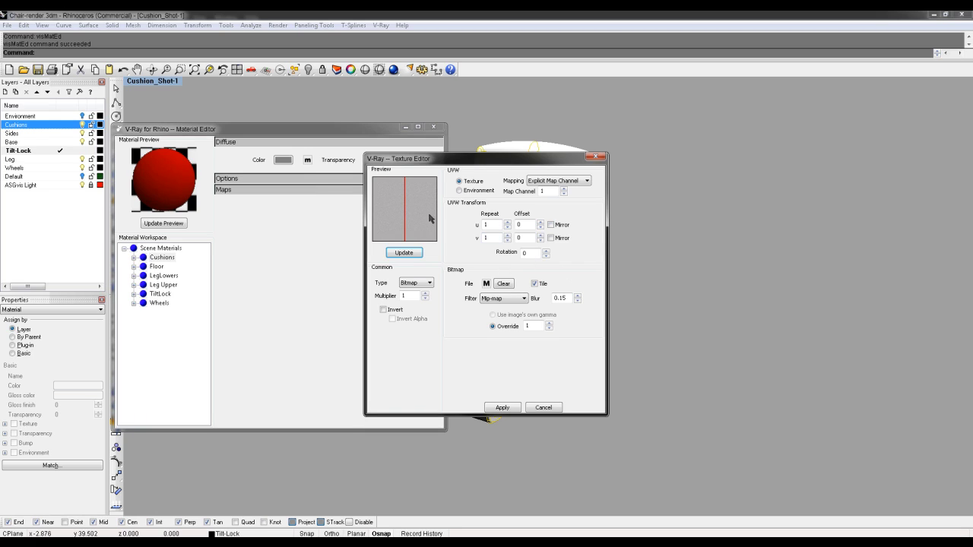
click(503, 410)
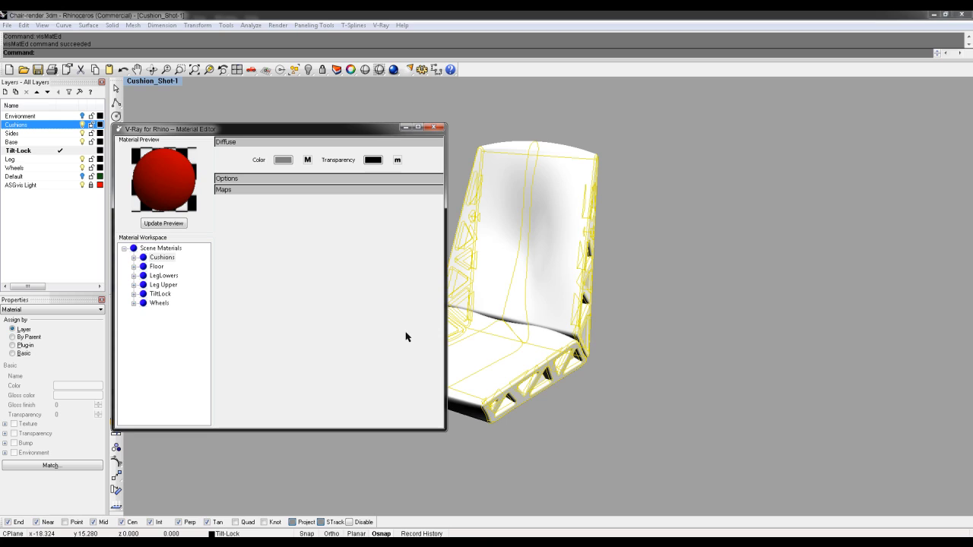
key(alt+Tab)
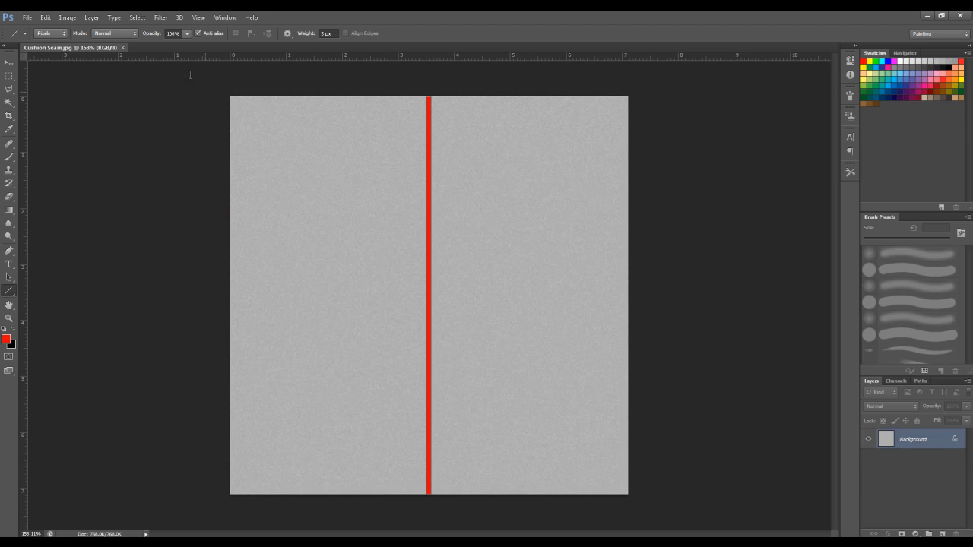
click(46, 17)
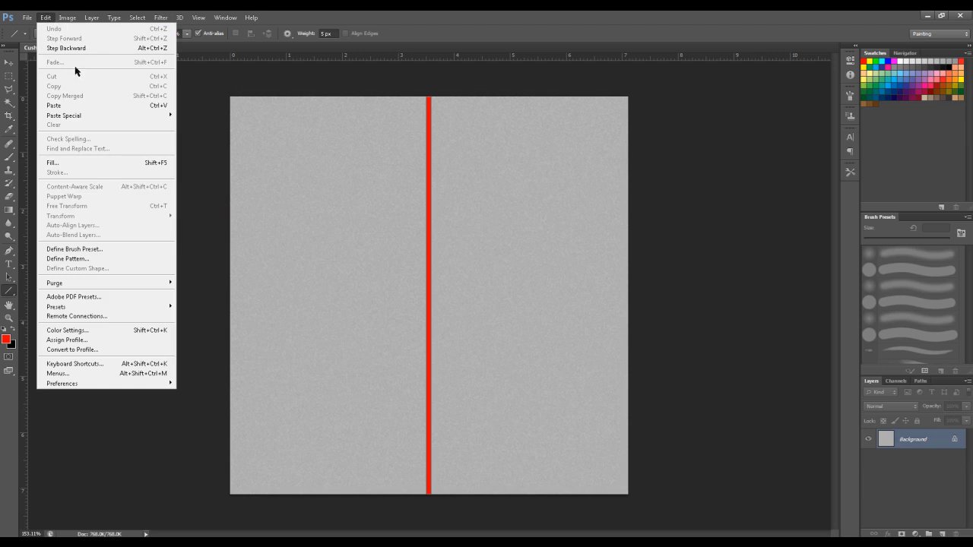
mouse_move(67, 18)
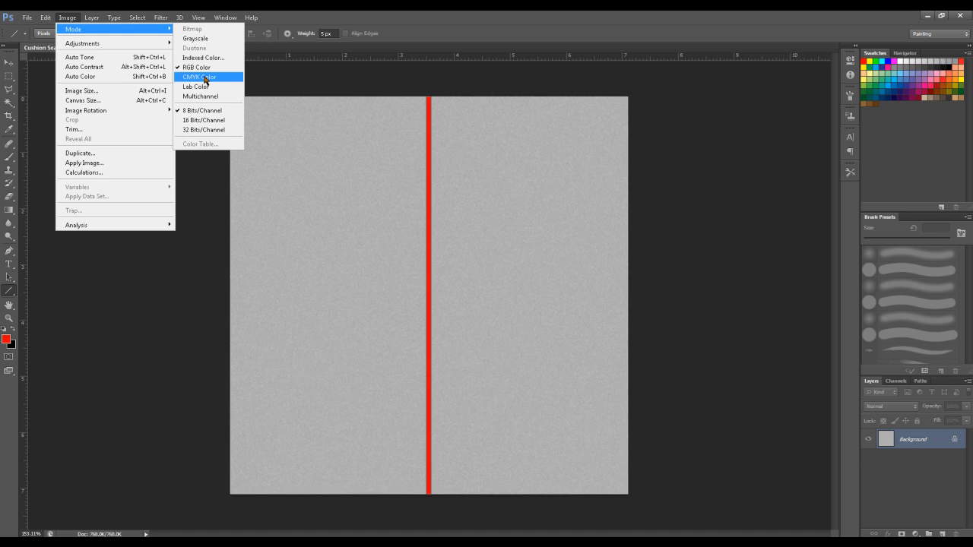
click(467, 31)
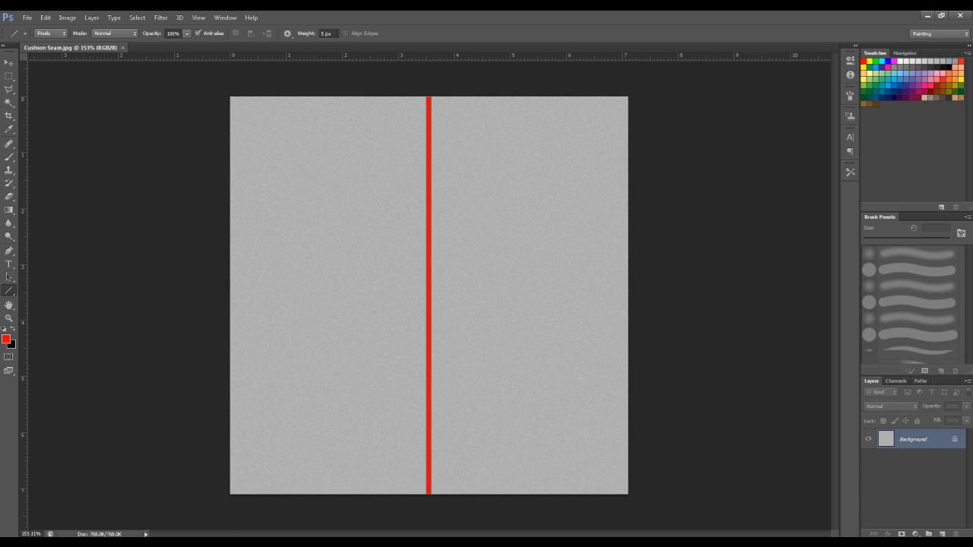
mouse_move(168, 544)
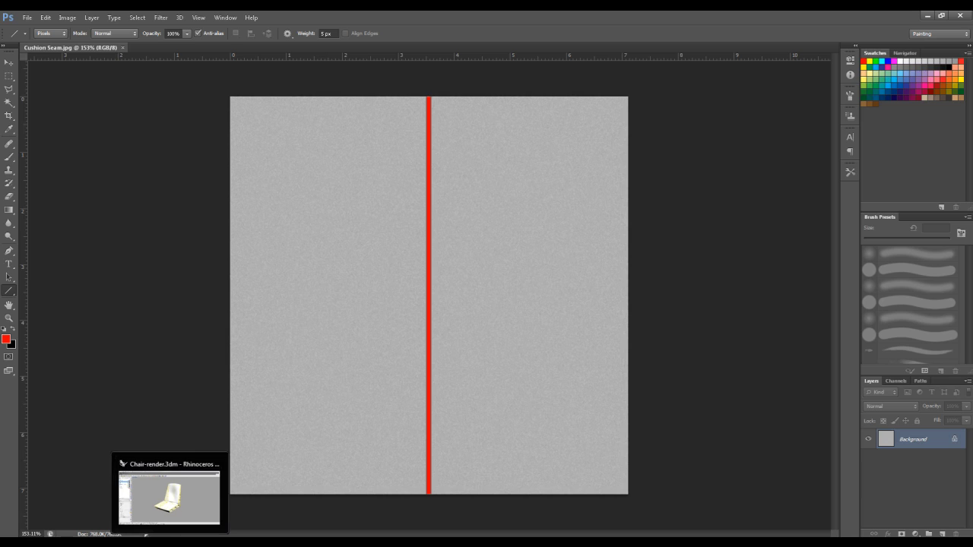
Assign the Cushions plug-in material to the selected cushion objects
click(145, 535)
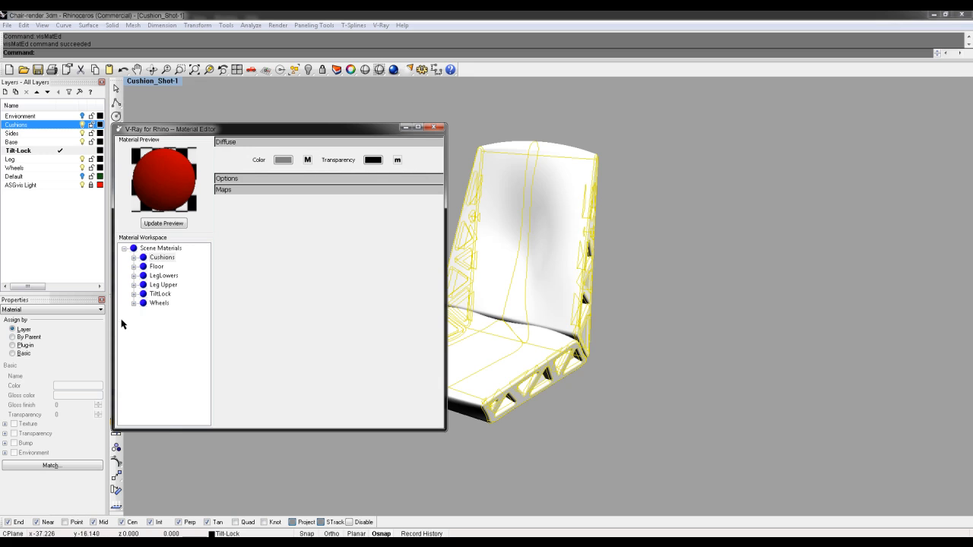
click(27, 347)
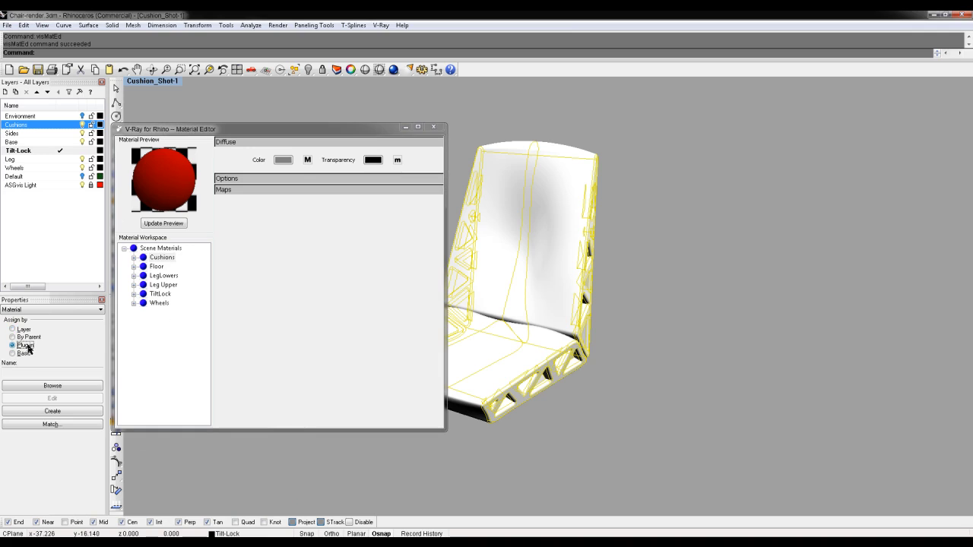
click(61, 386)
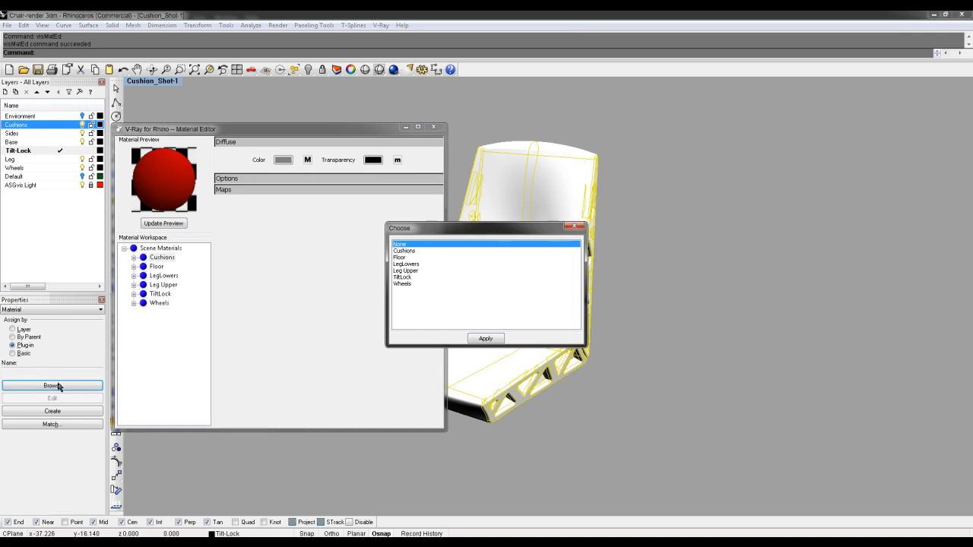
click(405, 252)
click(486, 339)
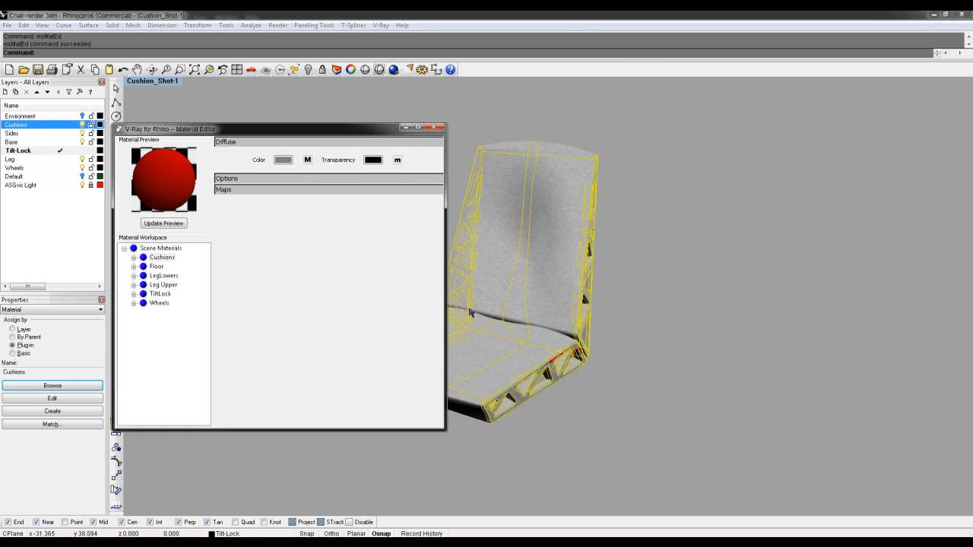
Orbit and zoom around the chair to inspect the red seam stripes on the cushions
right_drag(480, 287, 637, 375)
scroll(637, 375, up, 10)
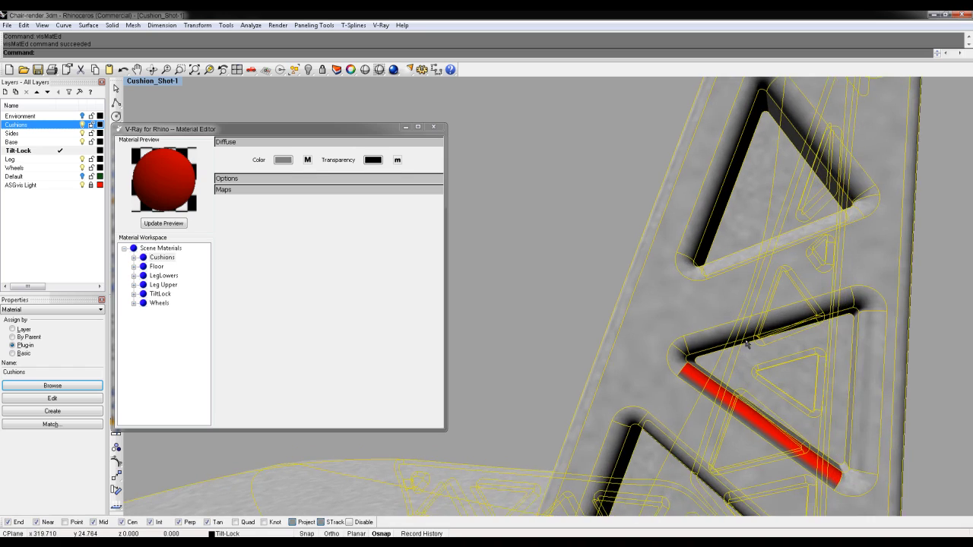
scroll(794, 228, down, 10)
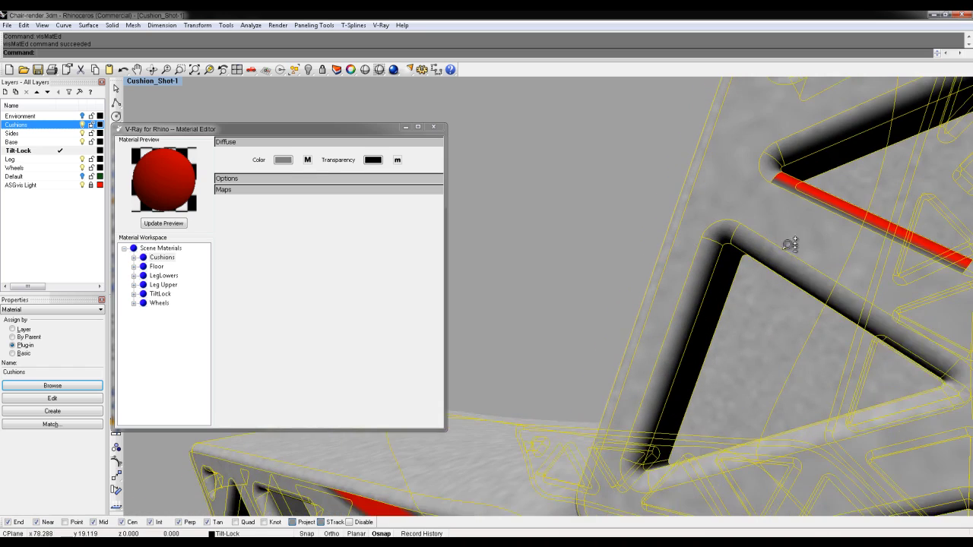
right_drag(790, 279, 710, 370)
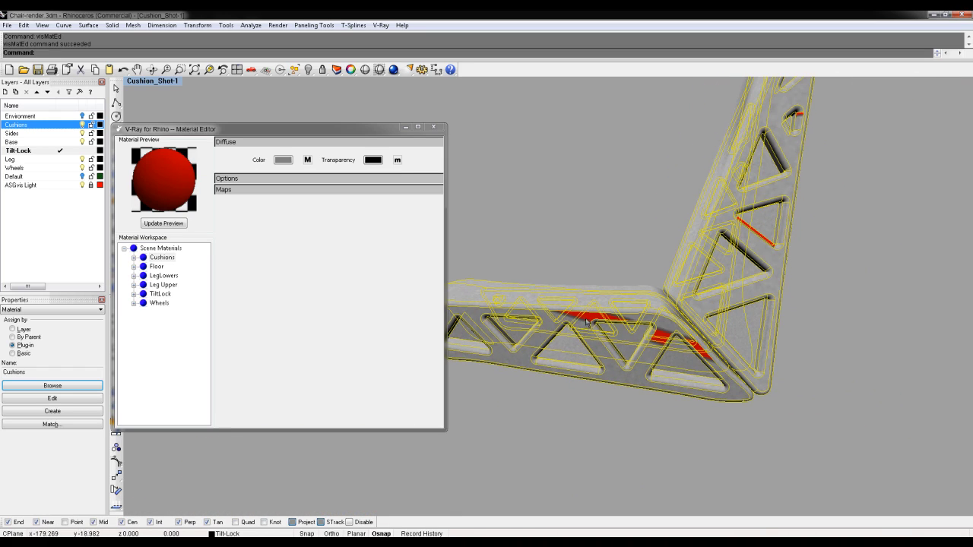
right_drag(613, 239, 778, 247)
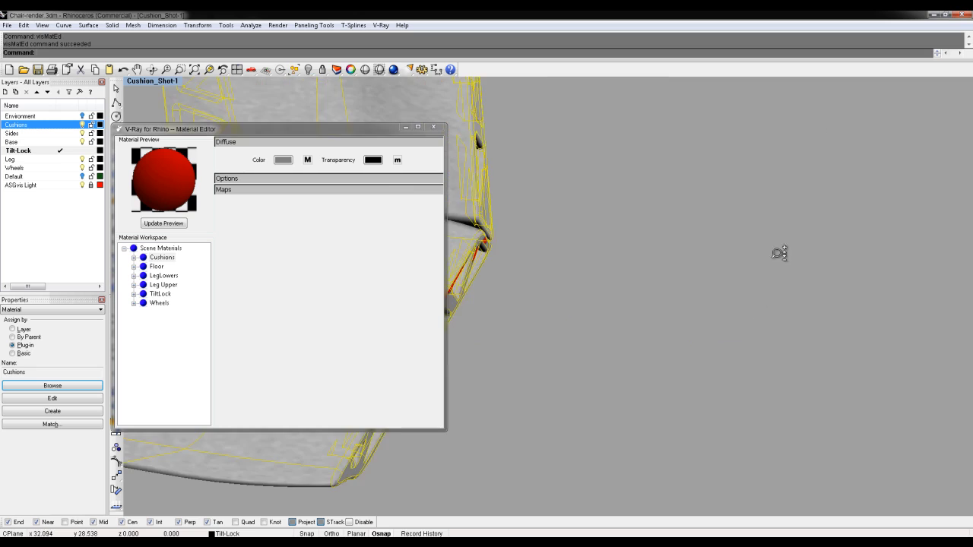
scroll(778, 246, down, 10)
shift+right_drag(563, 313, 592, 254)
scroll(643, 256, up, 5)
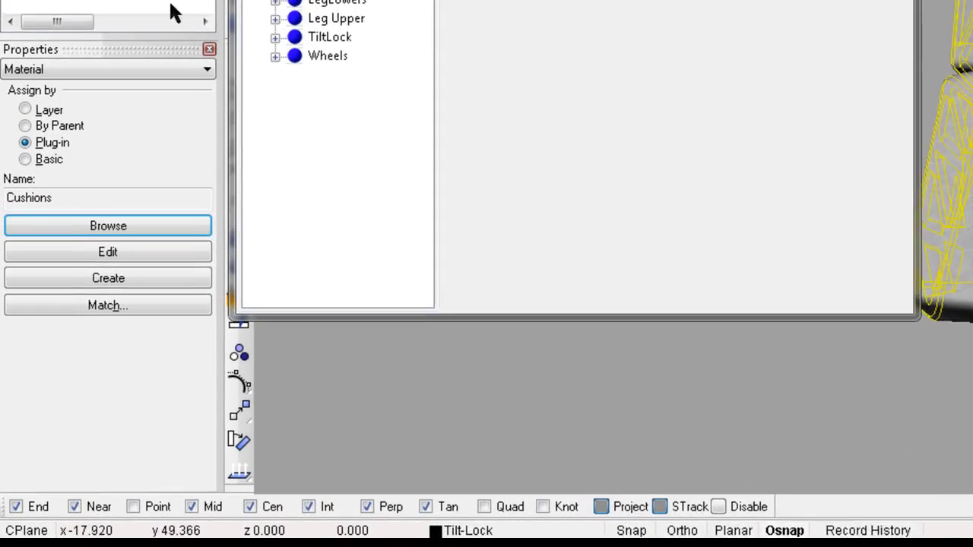
Add texture-mapping channel 1 with Planar projection to the cushions via the advanced UI
click(47, 310)
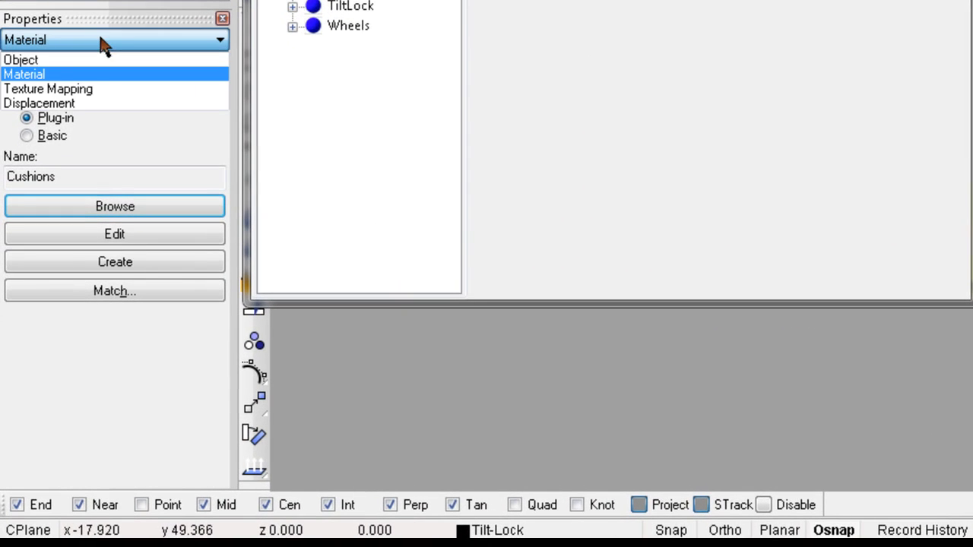
click(40, 87)
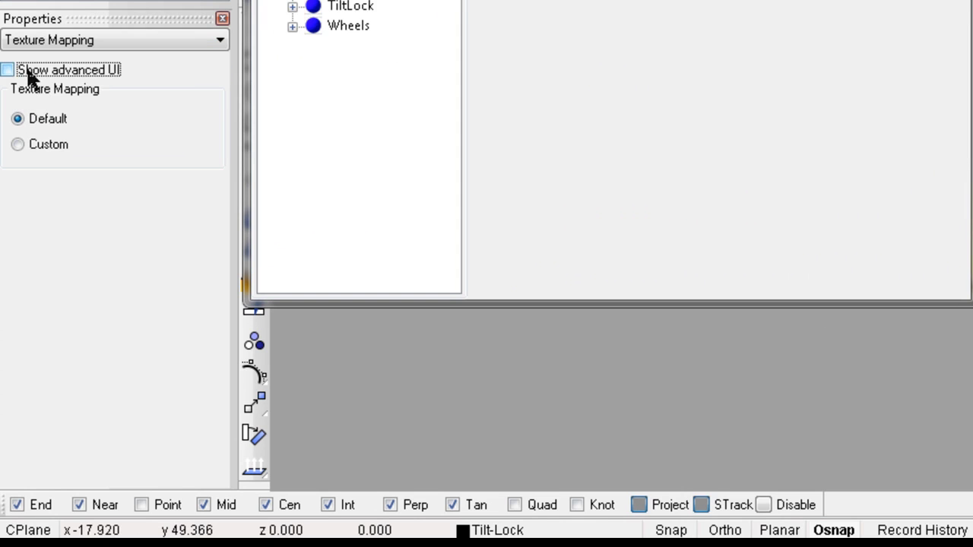
click(26, 67)
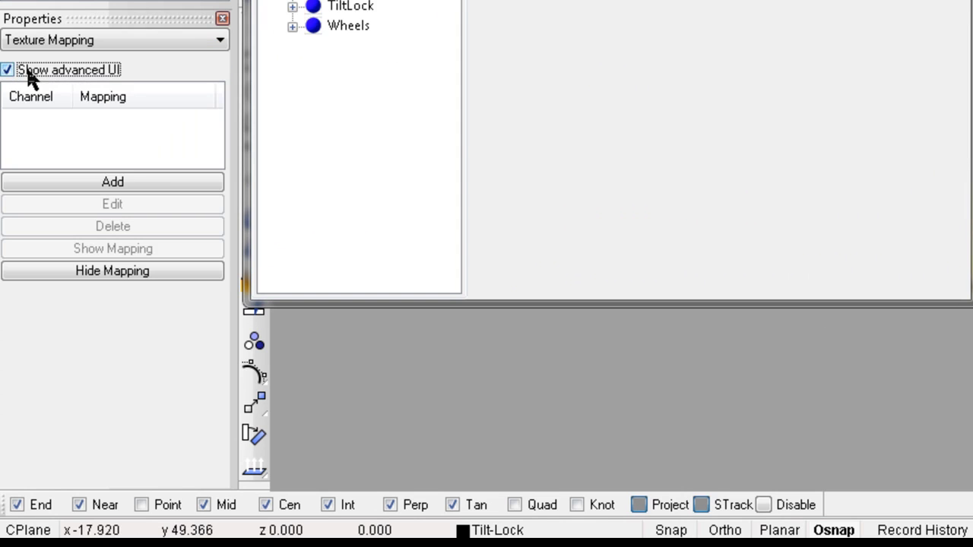
click(124, 187)
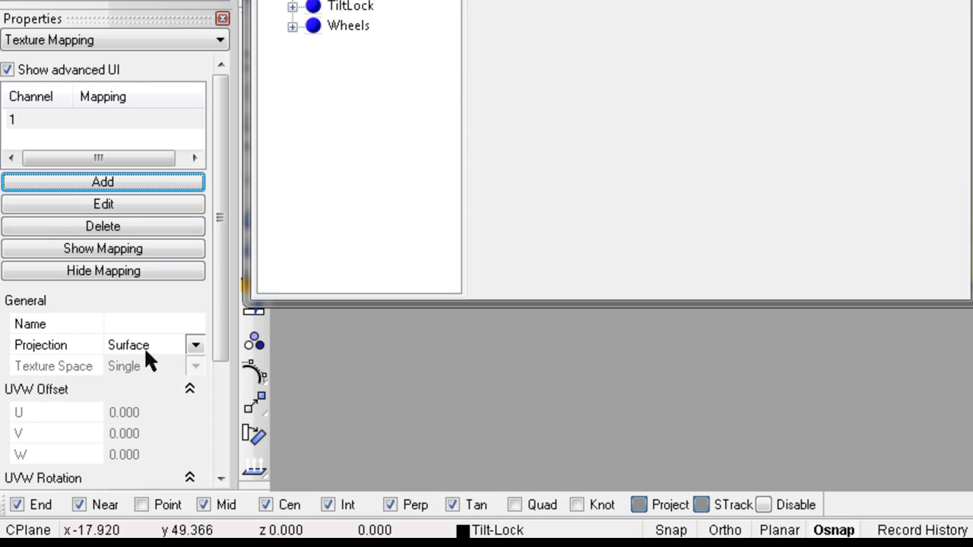
click(147, 351)
click(152, 378)
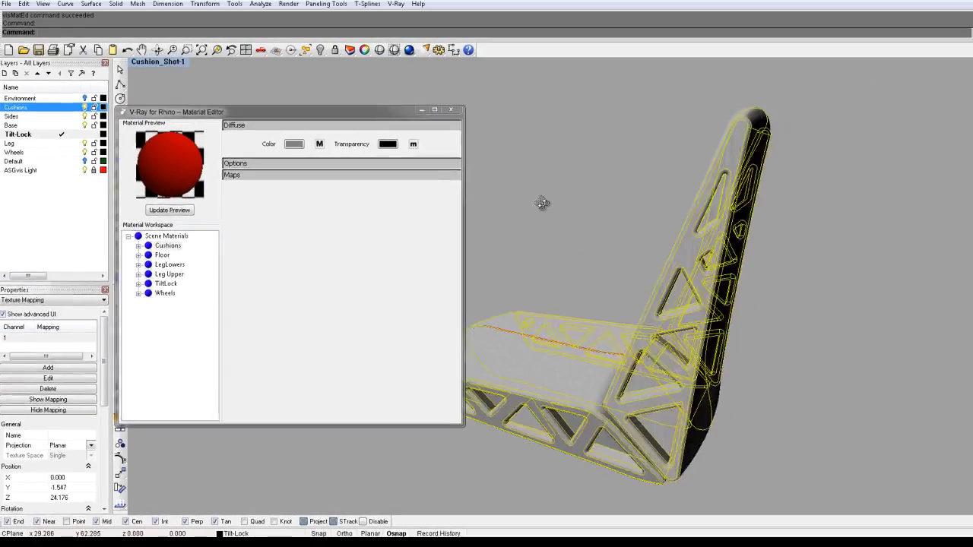
right_drag(541, 203, 617, 253)
click(547, 202)
ctrl+right_drag(551, 231, 604, 322)
right_drag(760, 324, 641, 325)
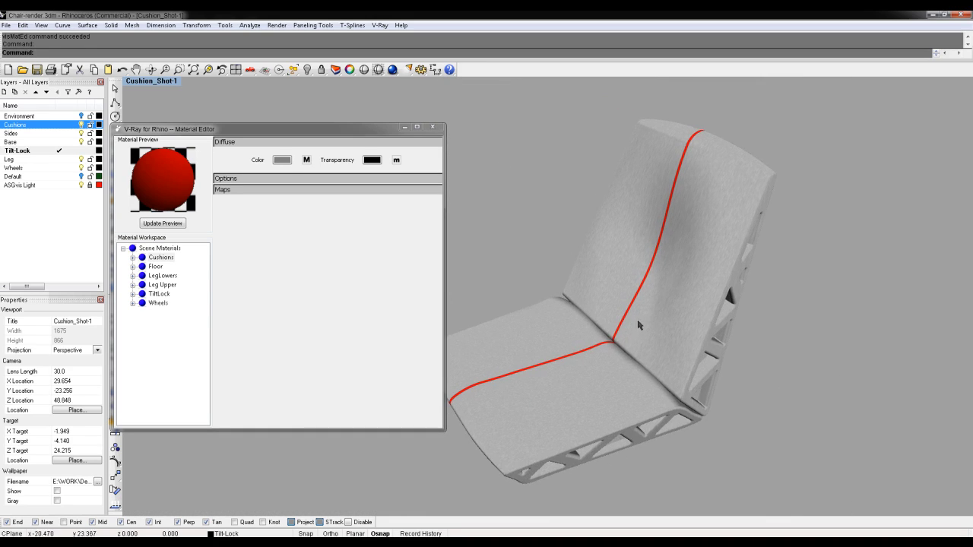
shift+right_drag(705, 316, 682, 303)
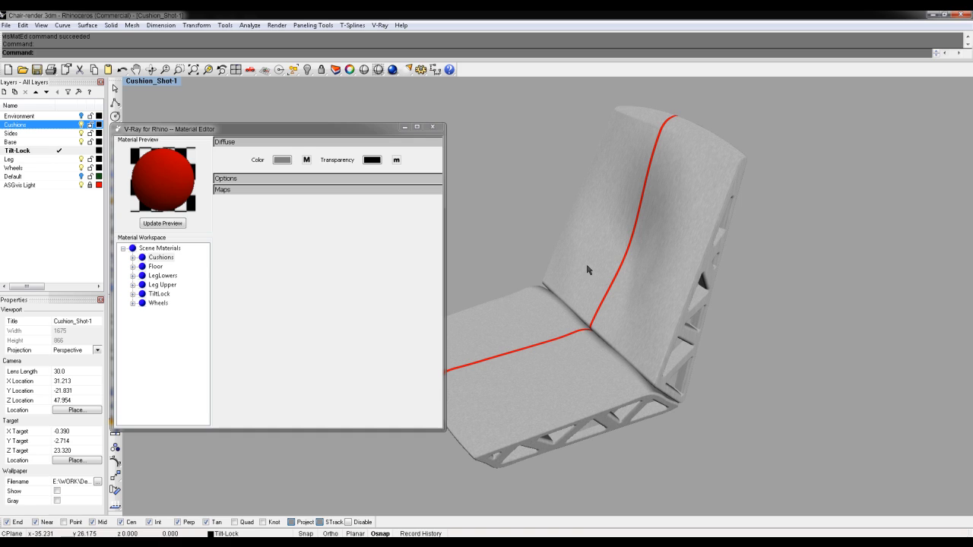
right_drag(622, 272, 688, 284)
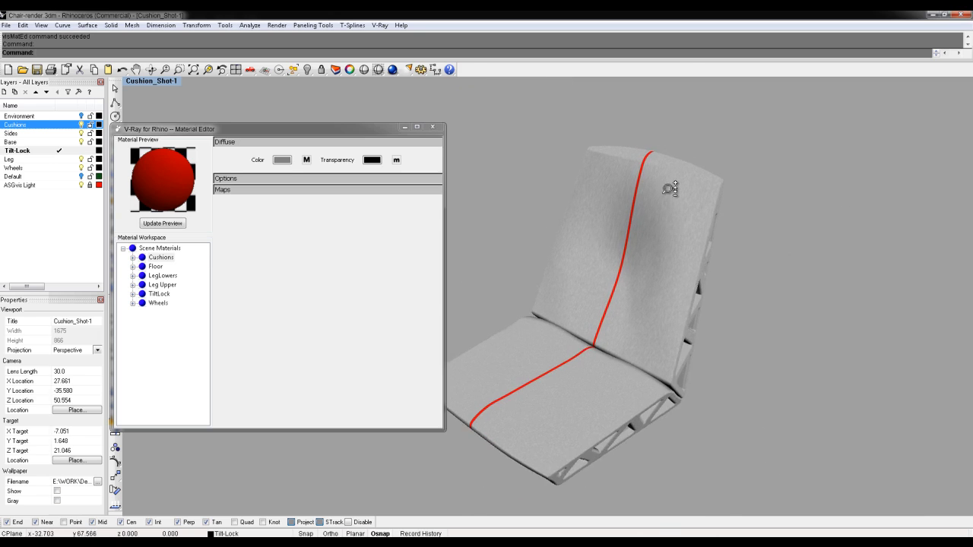
scroll(667, 199, up, 10)
shift+right_drag(671, 198, 724, 327)
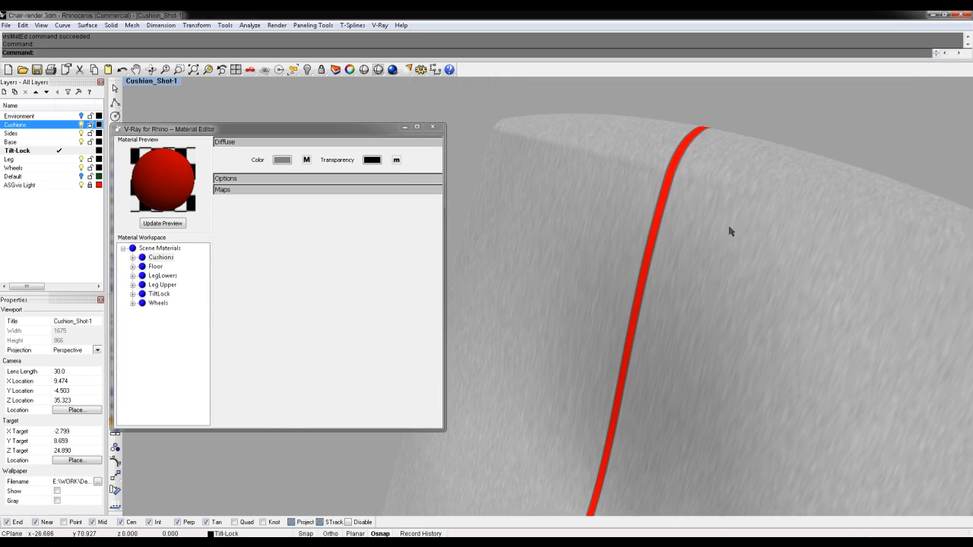
scroll(712, 162, up, 4)
scroll(712, 164, down, 1)
right_drag(712, 173, 692, 182)
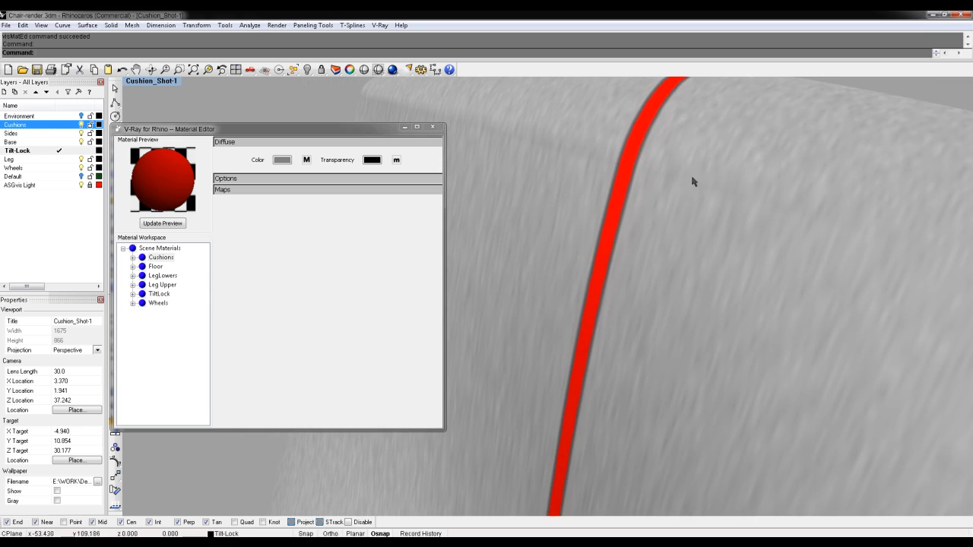
scroll(731, 174, down, 11)
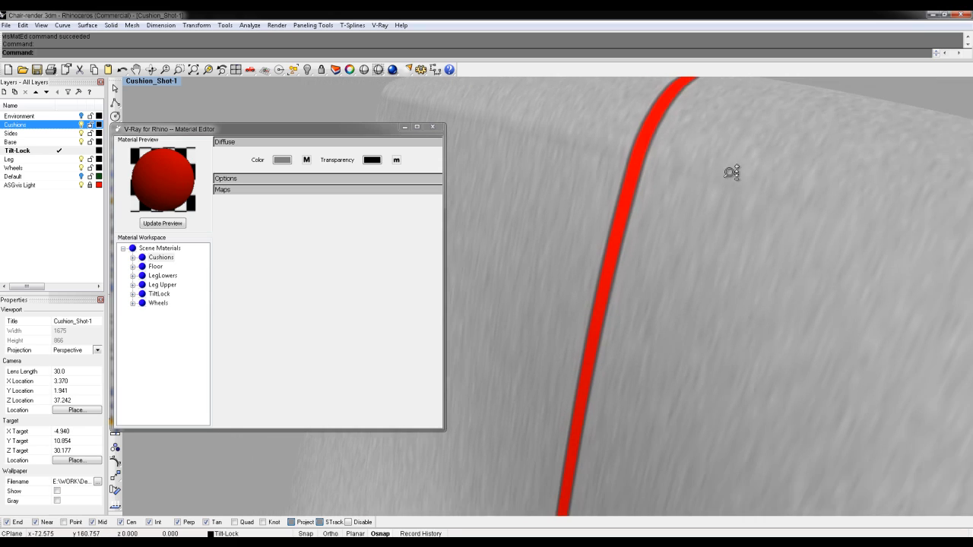
right_drag(730, 182, 764, 281)
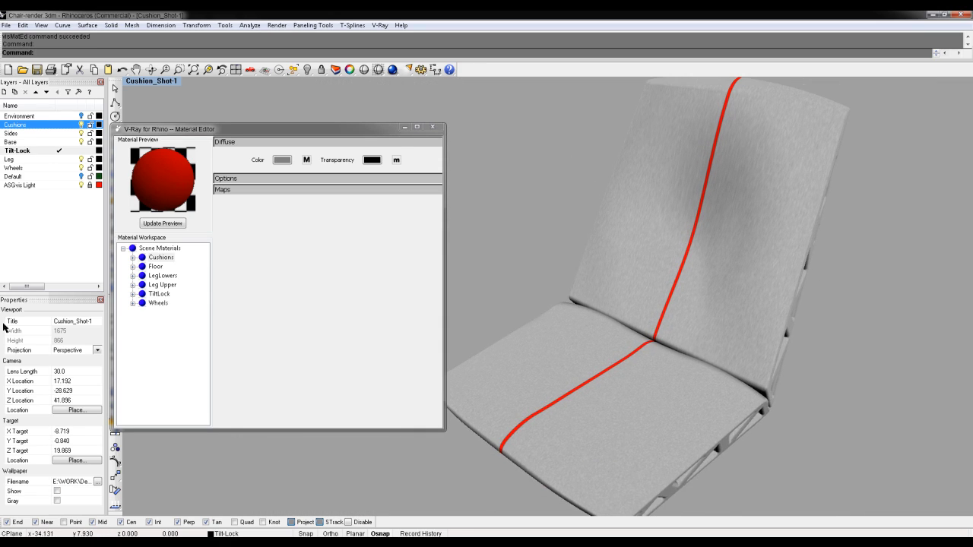
Select both cushions, show their planar mapping plane, and centre it over the cushion
click(630, 294)
shift+click(589, 359)
click(52, 407)
right_drag(592, 313, 746, 347)
click(749, 427)
shift+right_drag(606, 417, 717, 380)
right_drag(552, 365, 648, 387)
drag(668, 424, 578, 410)
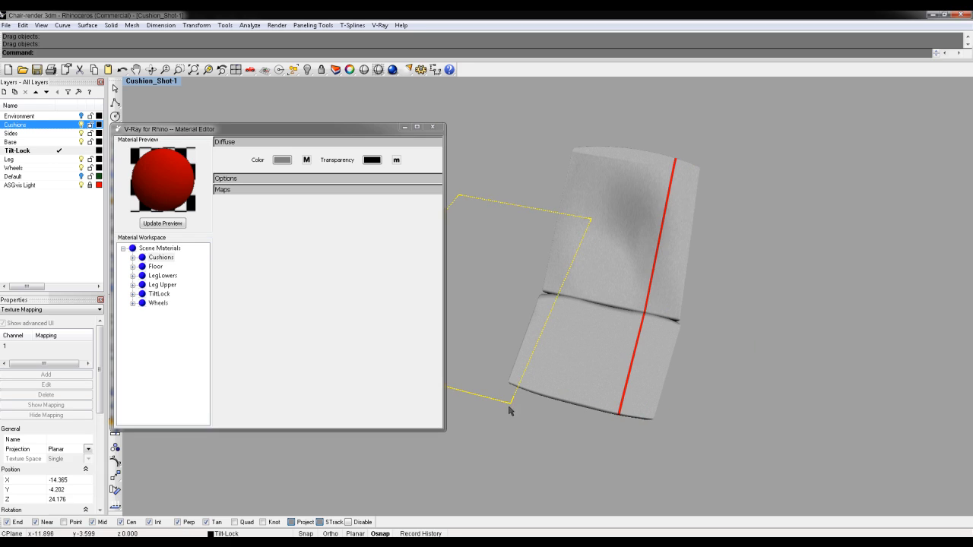
drag(508, 401, 634, 447)
click(667, 427)
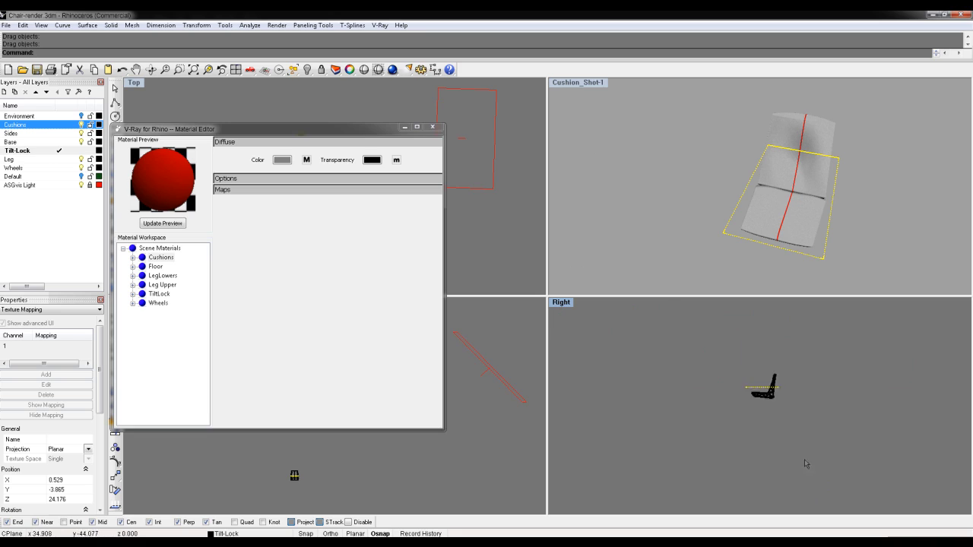
In the maximized Right view, rotate the mapping plane about 46° and shift it up-left
scroll(799, 456, up, 5)
double_click(561, 303)
scroll(667, 369, up, 5)
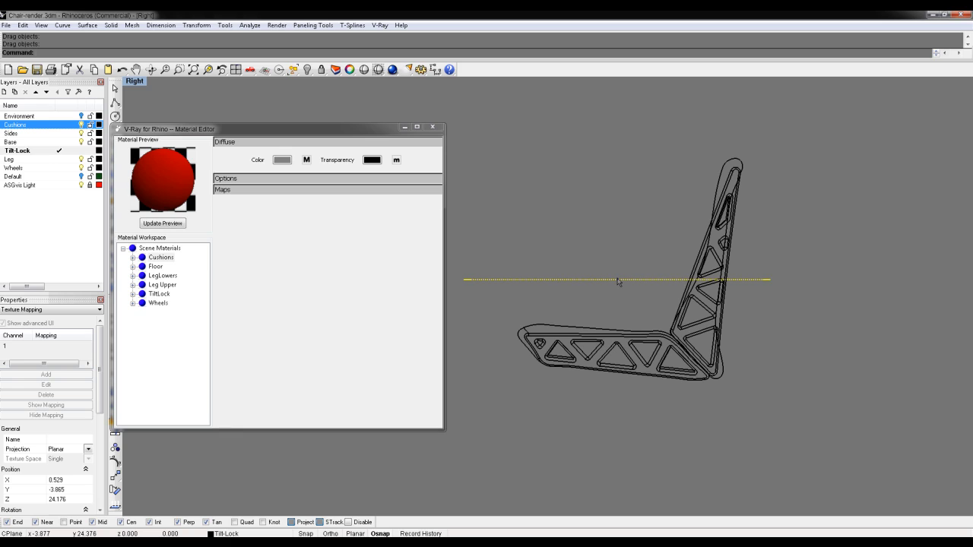
text(Rotate)
key(Return)
click(618, 280)
click(842, 451)
click(859, 240)
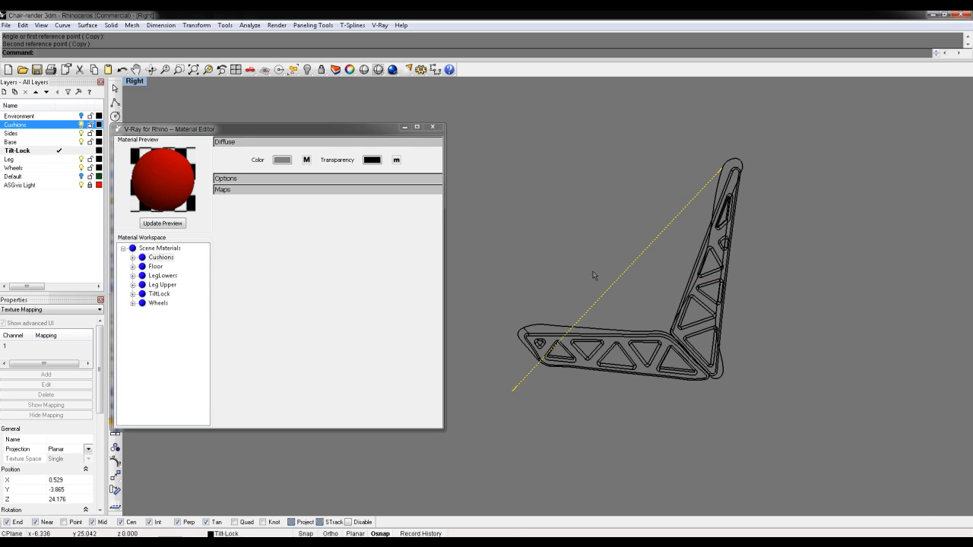
drag(610, 286, 590, 243)
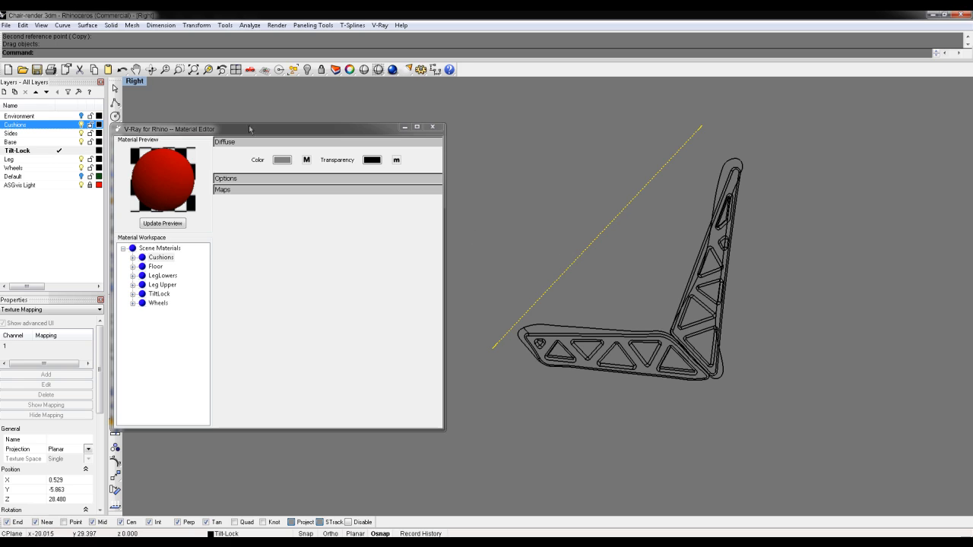
Maximize the Top view and move the mapping rectangle over the cushion
double_click(135, 82)
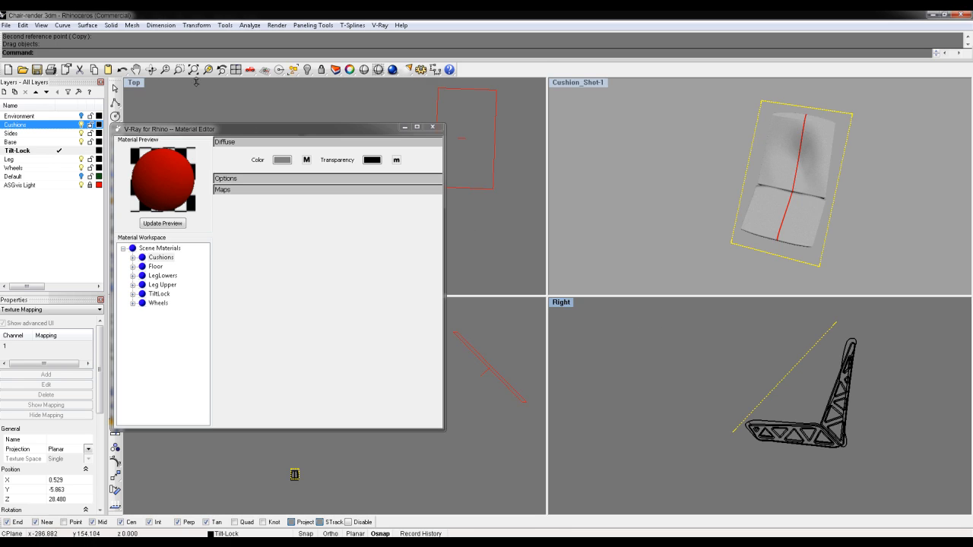
double_click(133, 82)
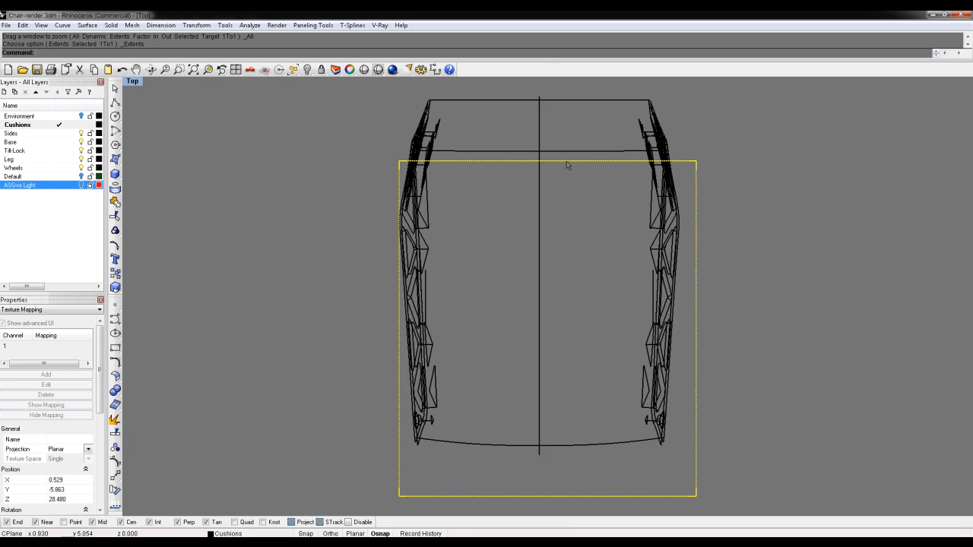
right_drag(626, 244, 581, 222)
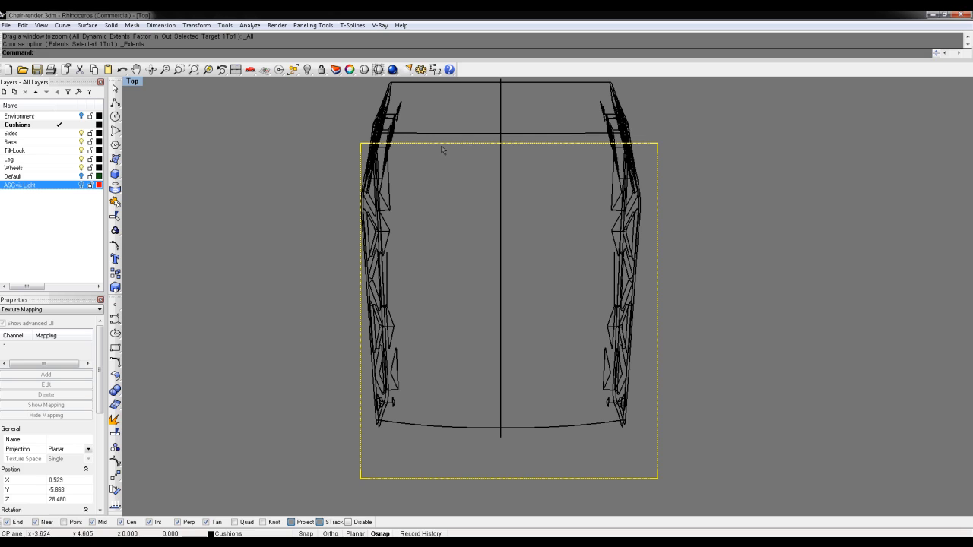
drag(452, 145, 429, 140)
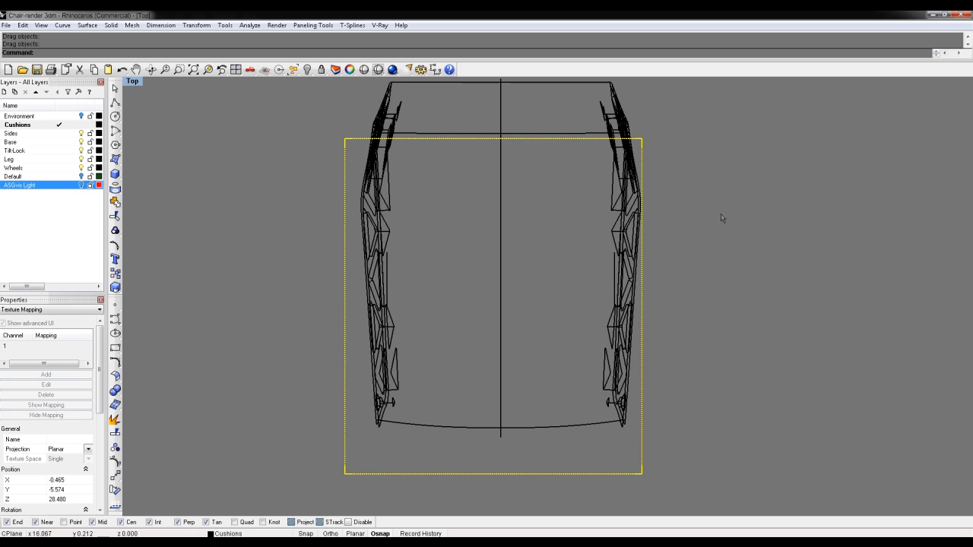
Scale1D the rectangle's width so its left side meets the cushion edge
text(e1D)
key(Return)
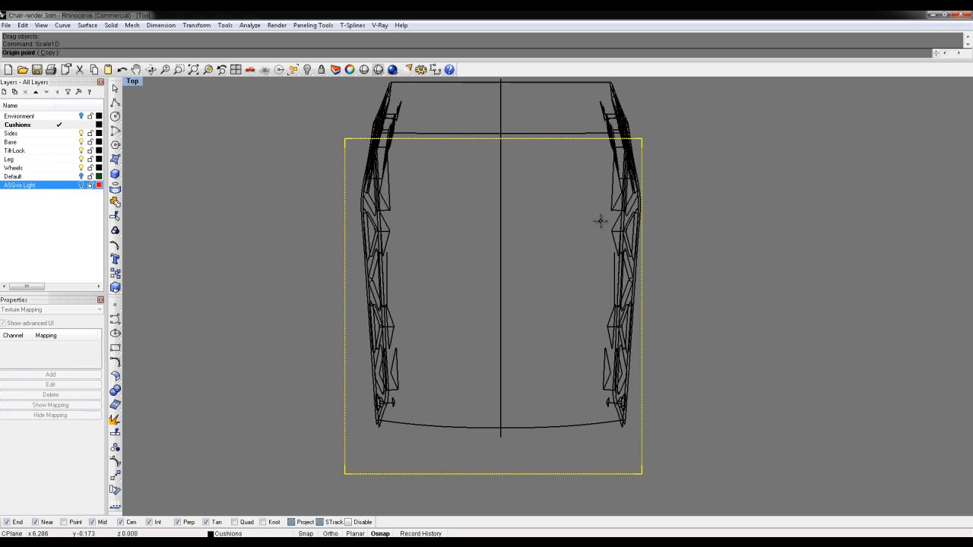
click(642, 139)
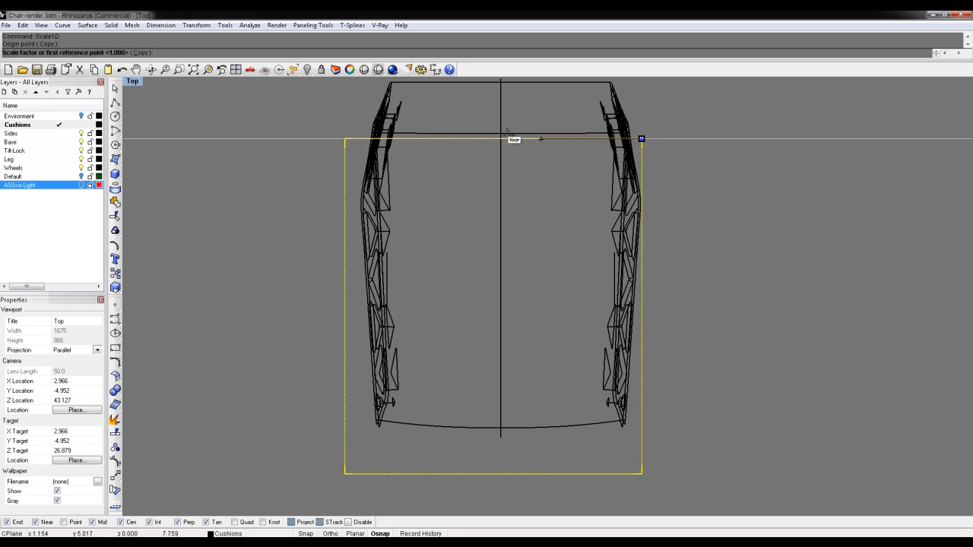
click(341, 134)
scroll(357, 196, up, 6)
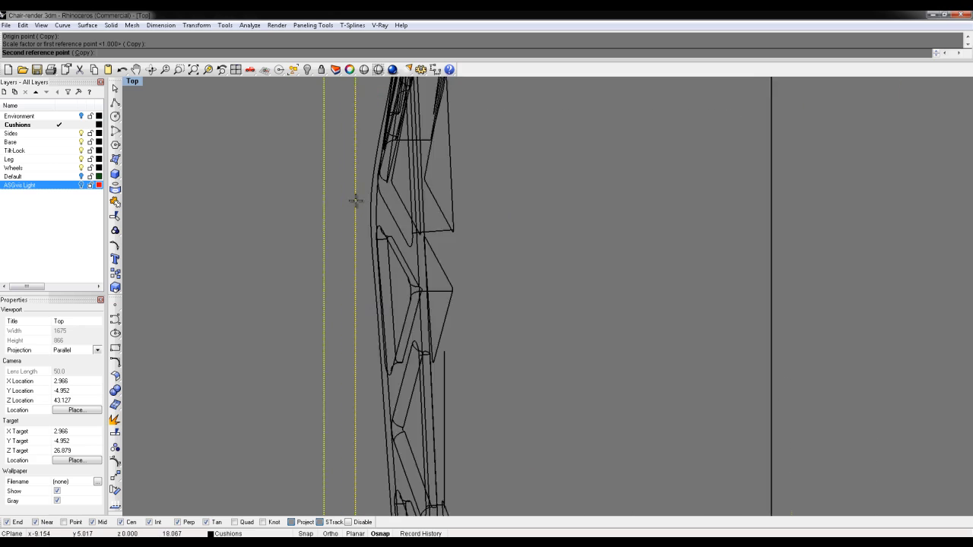
click(374, 208)
scroll(374, 208, down, 12)
Scale the width again to line up the right side, then maximize Cushion_Shot-1
right_click(372, 143)
click(372, 143)
click(653, 144)
scroll(652, 199, up, 6)
click(647, 194)
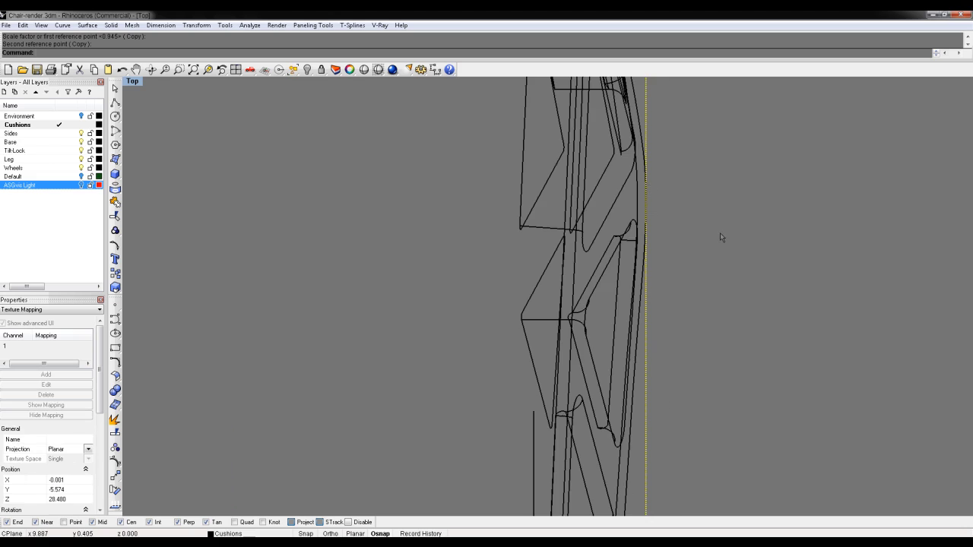
scroll(720, 235, down, 10)
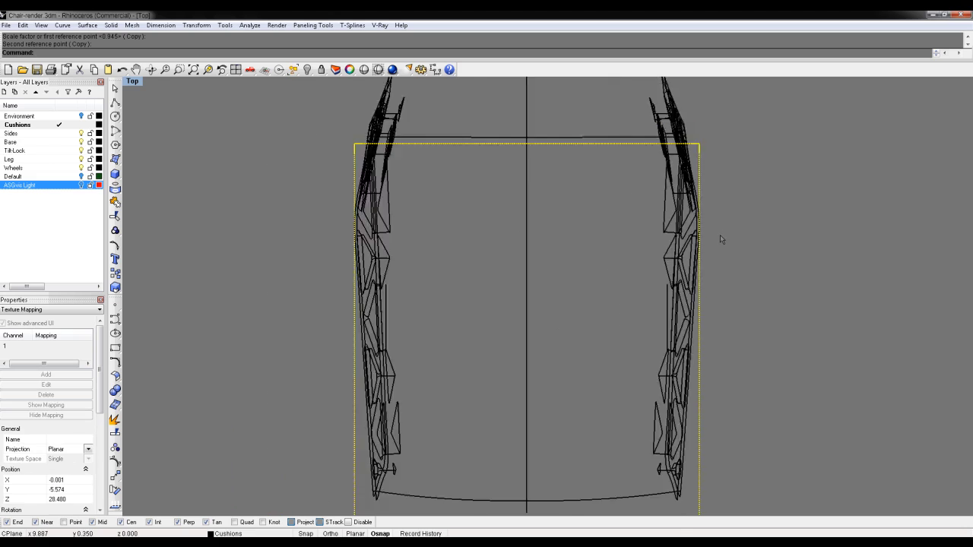
double_click(134, 82)
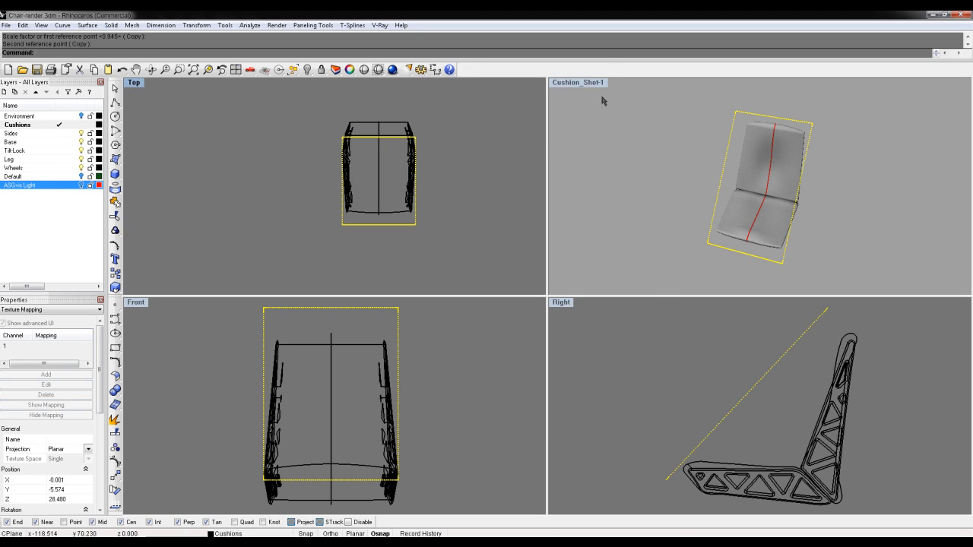
double_click(590, 83)
scroll(626, 160, up, 8)
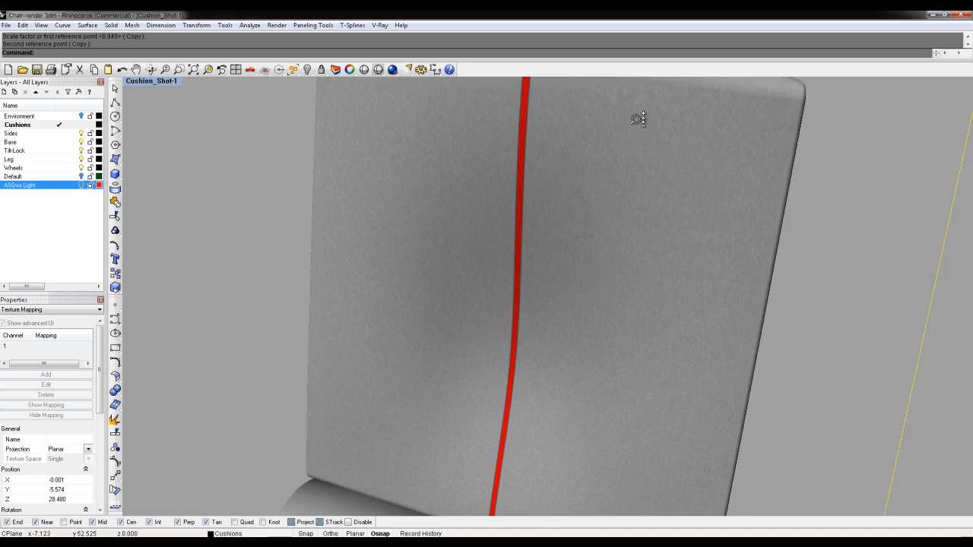
scroll(638, 137, down, 3)
right_drag(686, 206, 651, 221)
shift+right_drag(651, 276, 645, 298)
shift+right_drag(661, 191, 665, 234)
right_drag(737, 312, 670, 262)
ctrl+right_drag(666, 270, 670, 307)
ctrl+right_drag(721, 459, 660, 371)
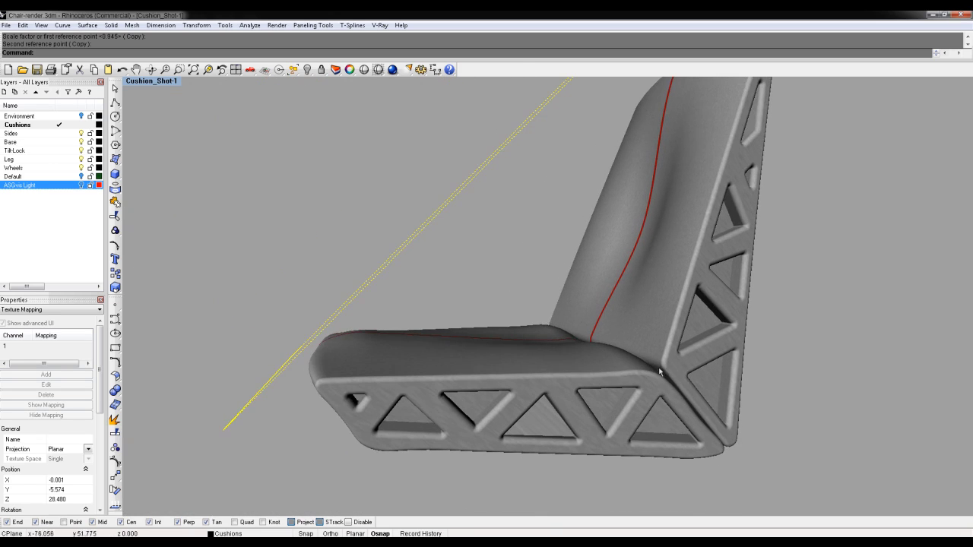
right_drag(580, 342, 605, 376)
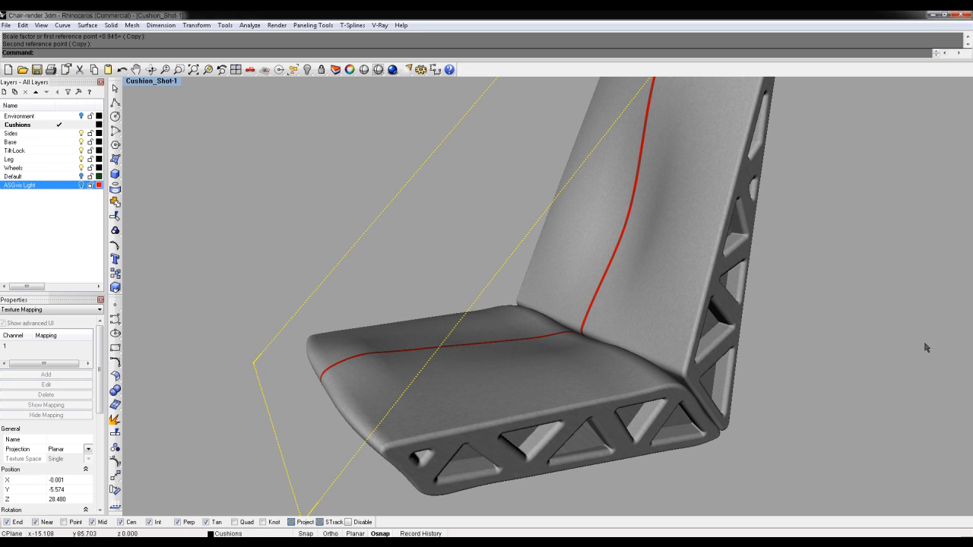
right_drag(436, 226, 357, 217)
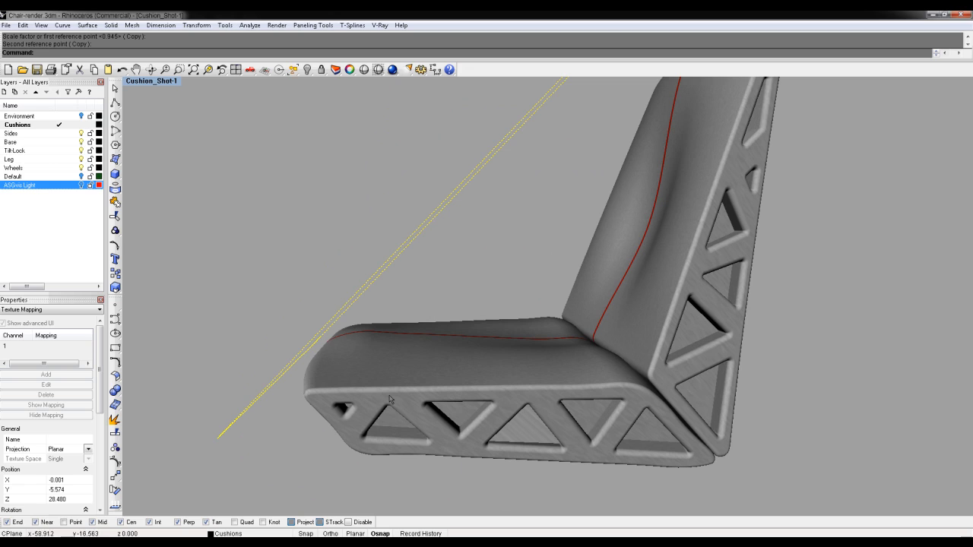
right_drag(831, 243, 692, 233)
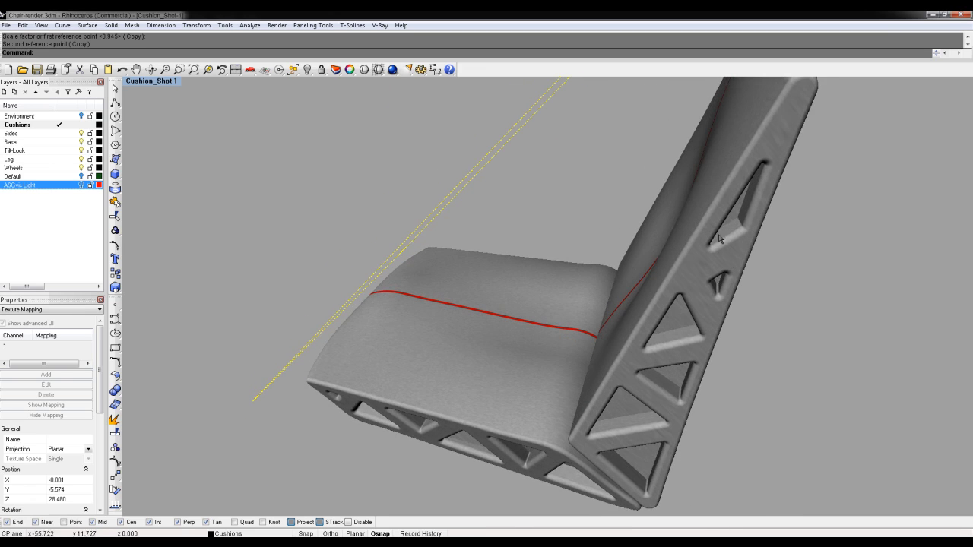
right_drag(711, 317, 756, 299)
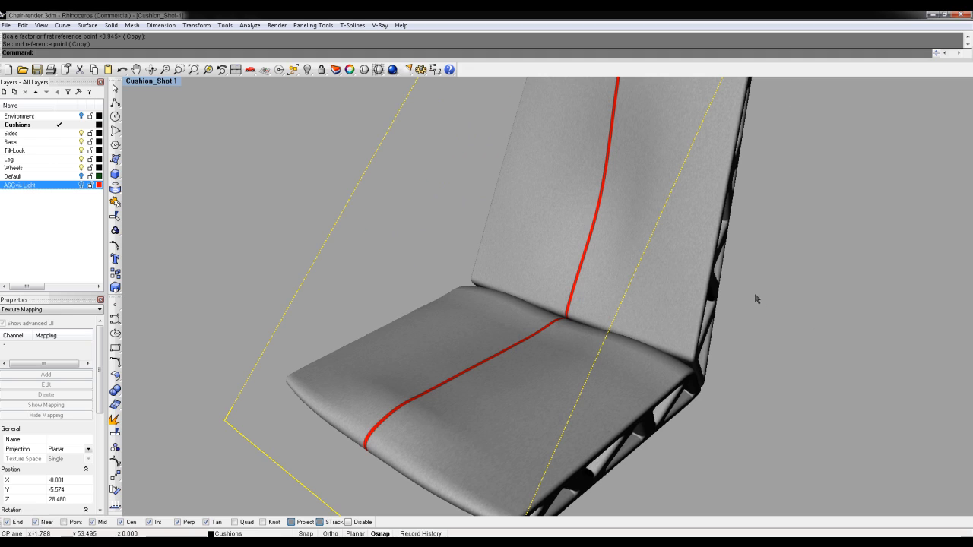
right_drag(567, 290, 466, 263)
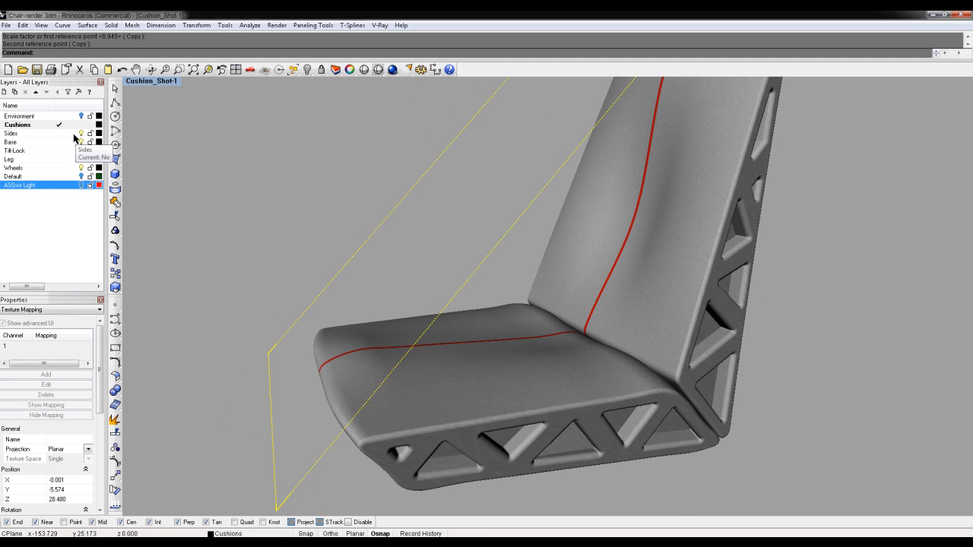
text(show)
key(Return)
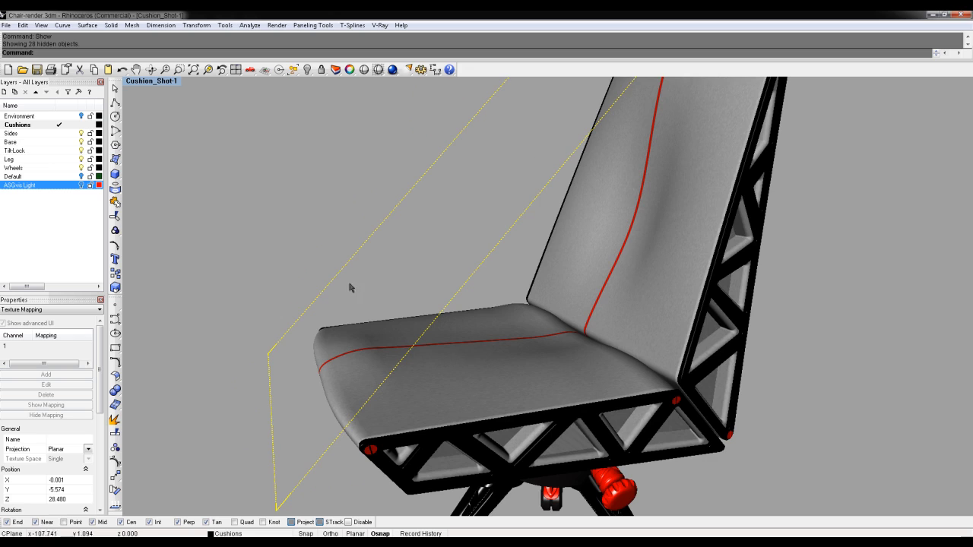
Turn off the Sides, Base, TiltLock, Leg and Wheels layers so only the cushions show
right_drag(375, 273, 197, 275)
mouse_move(570, 365)
ctrl+right_down()
mouse_move(569, 301)
mouse_move(572, 403)
mouse_move(574, 366)
ctrl+right_up()
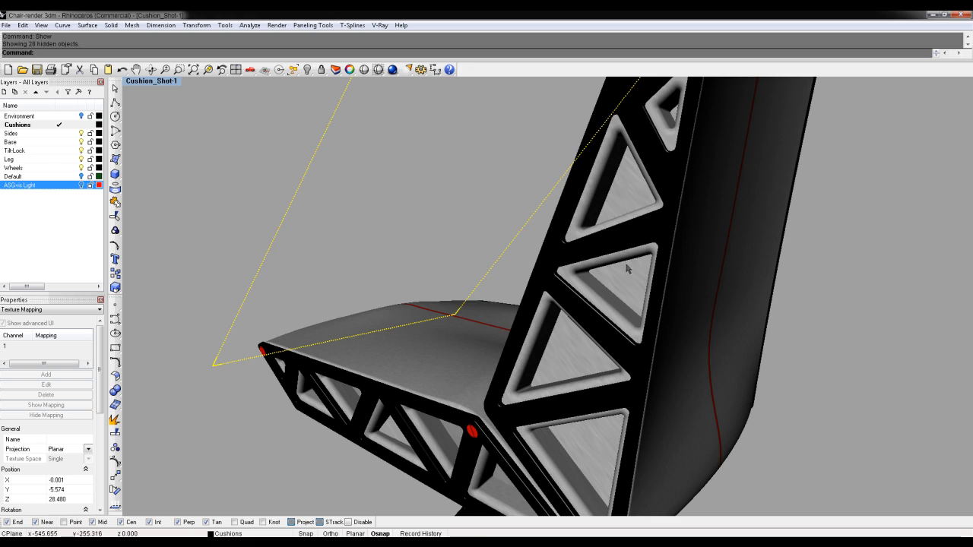
right_drag(471, 368, 541, 391)
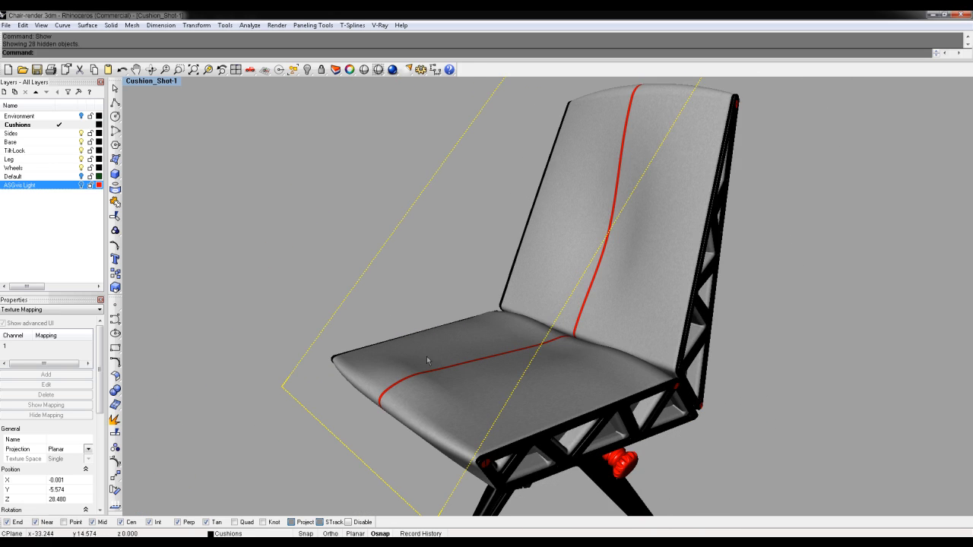
click(80, 133)
click(81, 142)
click(81, 151)
click(80, 160)
click(81, 168)
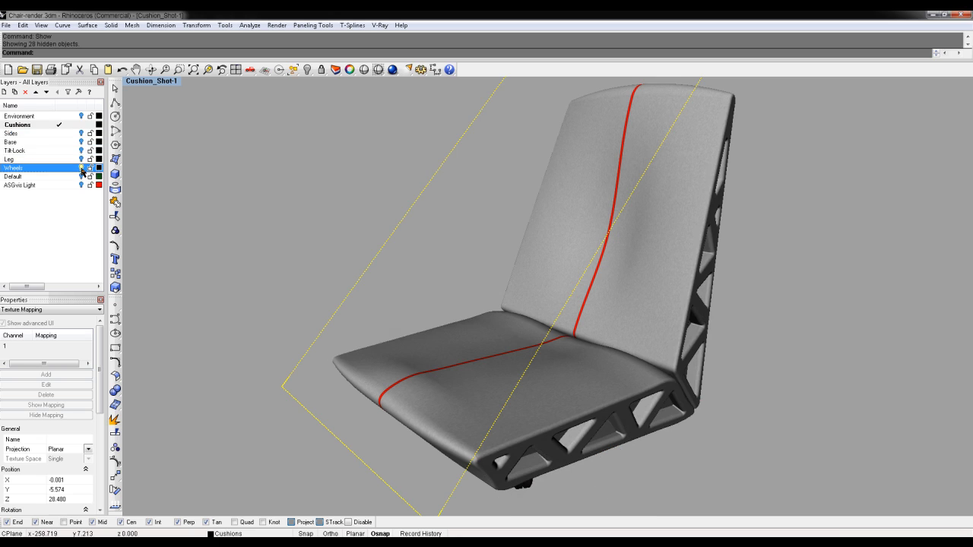
right_drag(788, 256, 829, 308)
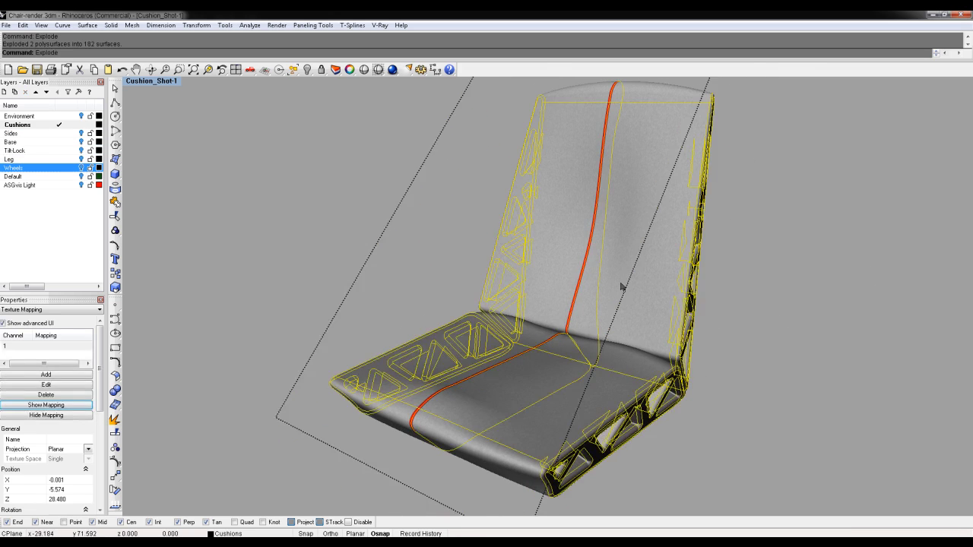
Explode the cushion parts and join each side frame's surfaces together
key(Escape)
click(511, 368)
right_drag(511, 368, 646, 371)
click(799, 370)
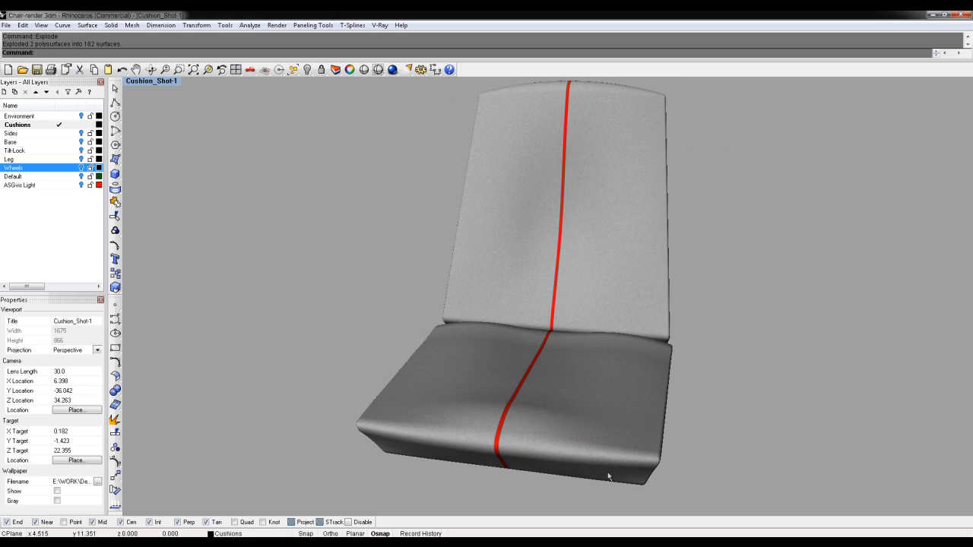
scroll(745, 217, down, 5)
drag(644, 109, 774, 424)
right_drag(793, 293, 861, 299)
drag(508, 114, 605, 392)
key(ctrl+j)
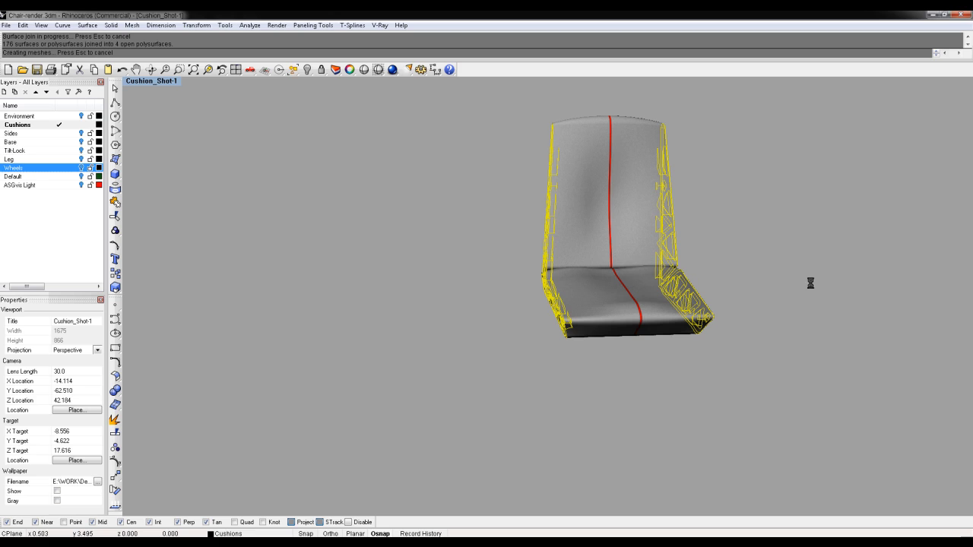
In Shaded view, join the six cushion surfaces into two pieces
key(ctrl+alt+s)
mouse_move(814, 287)
right_down()
mouse_move(727, 294)
mouse_move(734, 299)
mouse_move(668, 315)
mouse_move(643, 329)
mouse_move(640, 355)
right_up()
click(670, 335)
click(616, 317)
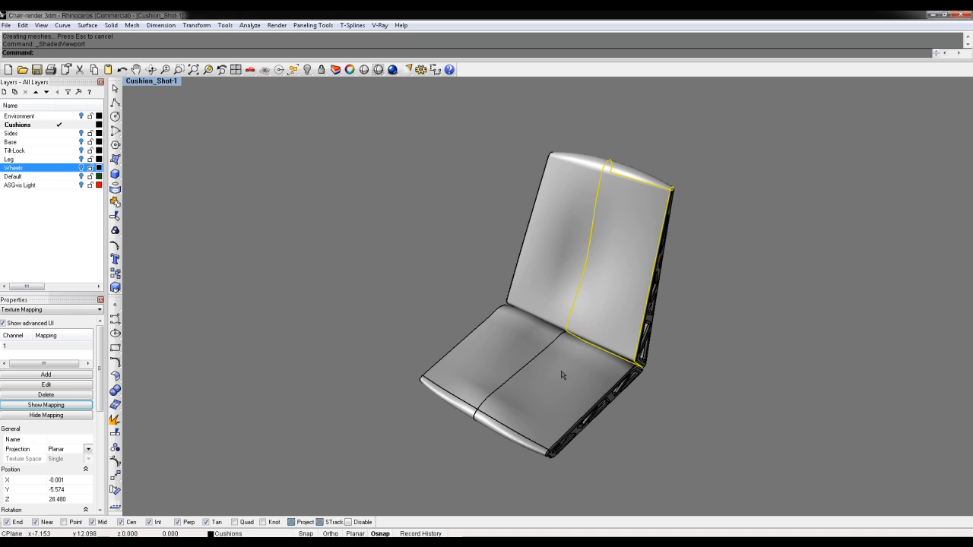
right_drag(569, 282, 607, 141)
drag(609, 142, 559, 481)
right_drag(766, 314, 700, 307)
key(ctrl+j)
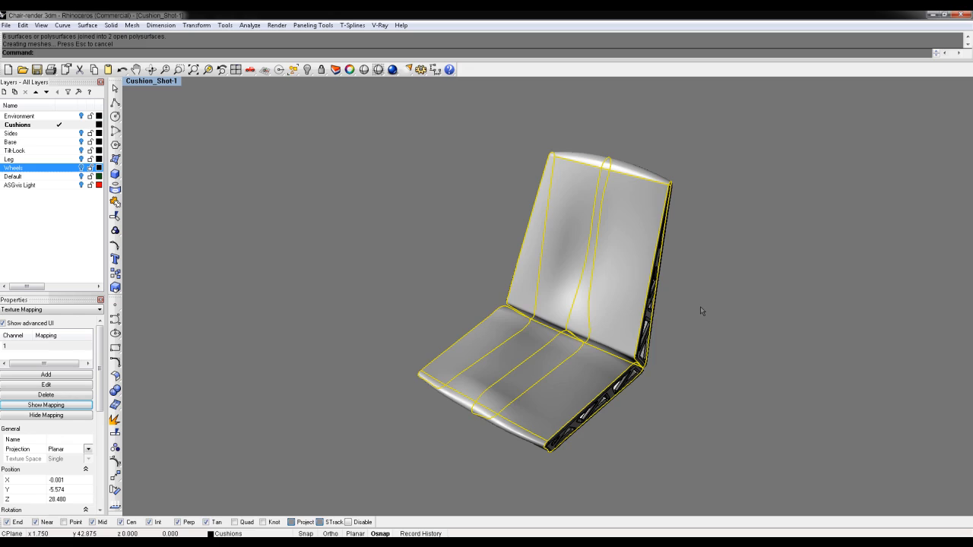
Check the textures in Rendered view, return to Shaded and hide both cushions
key(ctrl+alt+r)
right_drag(607, 305, 562, 305)
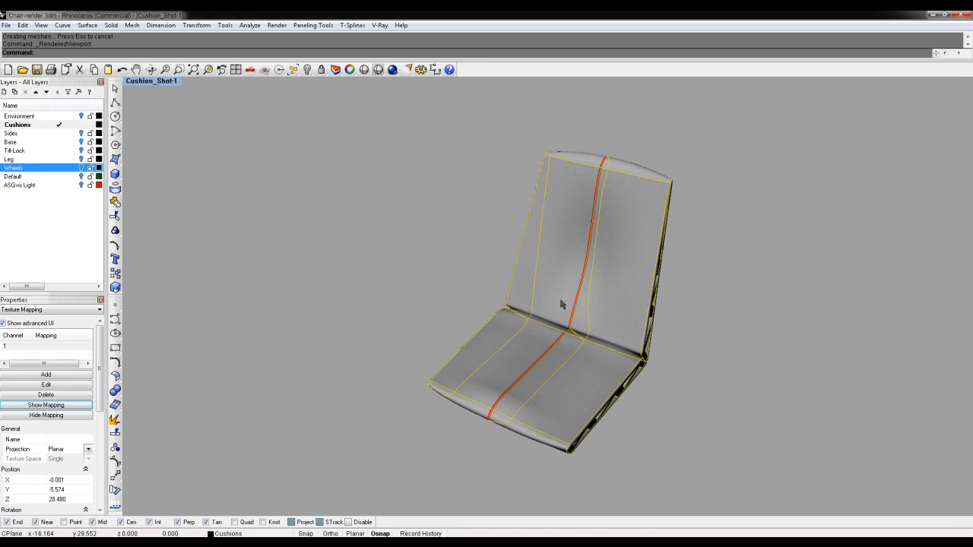
key(ctrl+alt+s)
click(803, 363)
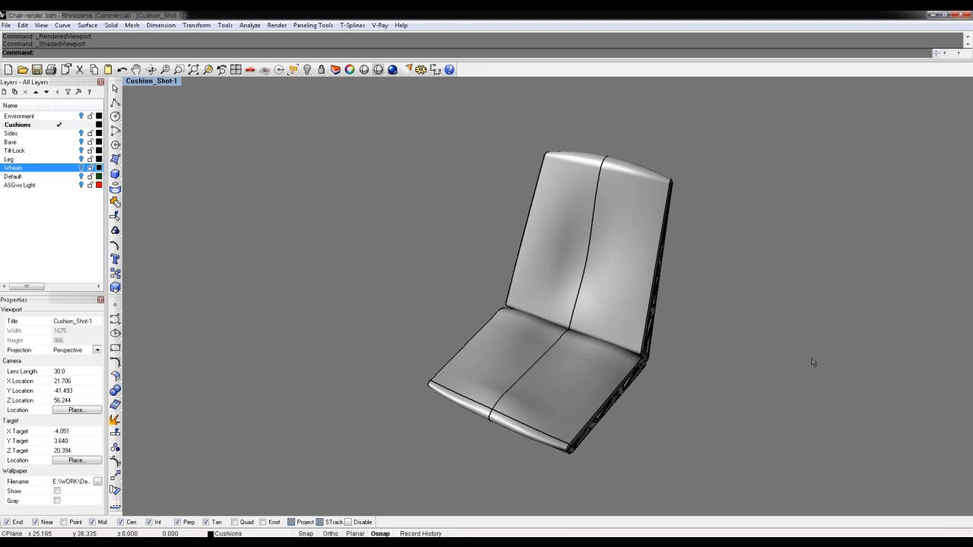
click(600, 366)
shift+click(609, 318)
key(ctrl+h)
right_drag(476, 316, 415, 267)
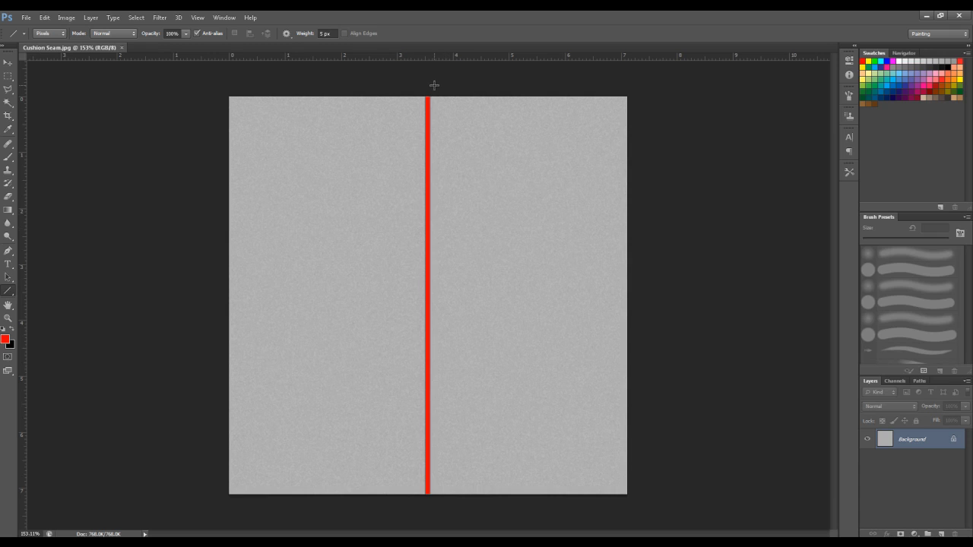
Hide the red seam layer and save the grey texture as JPEG Cushion_Sides.jpg
key(ctrl+a)
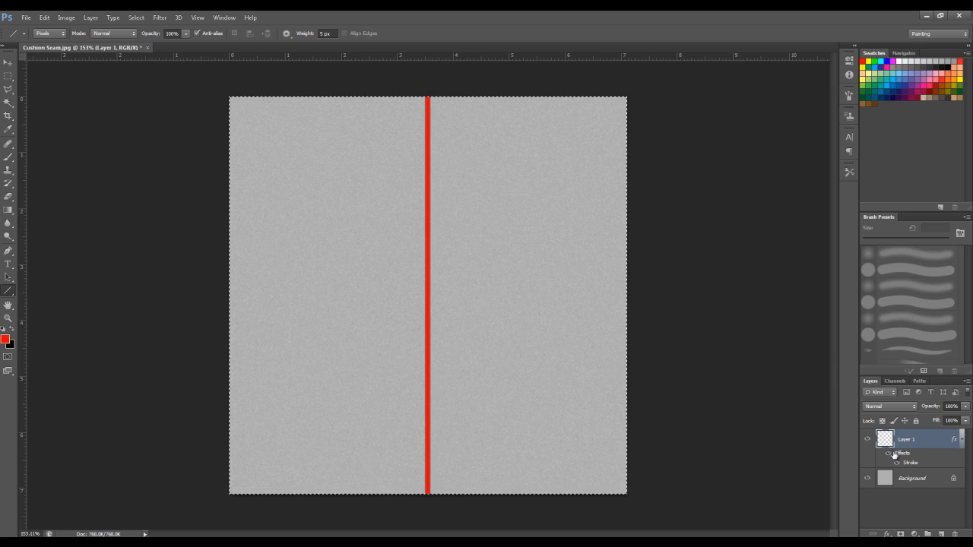
click(867, 439)
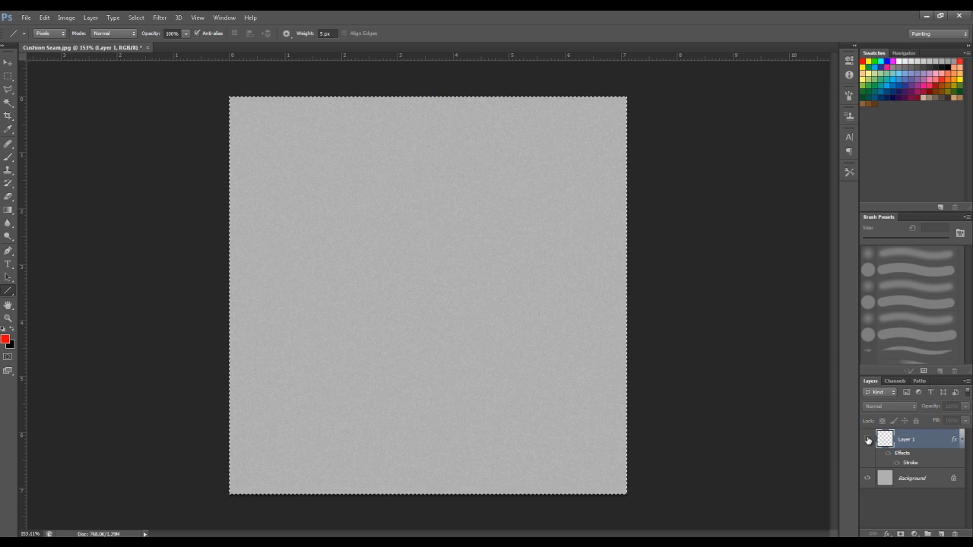
key(ctrl+shift+s)
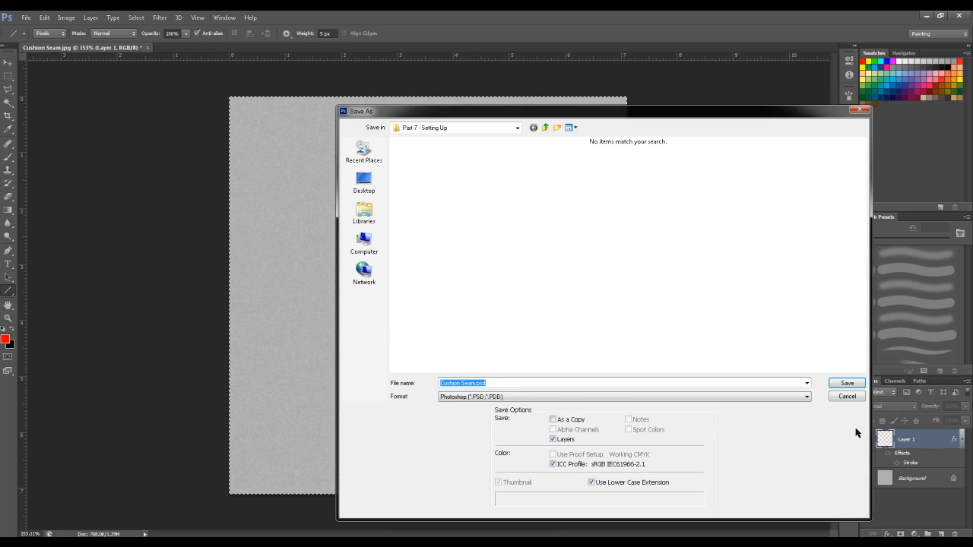
click(526, 396)
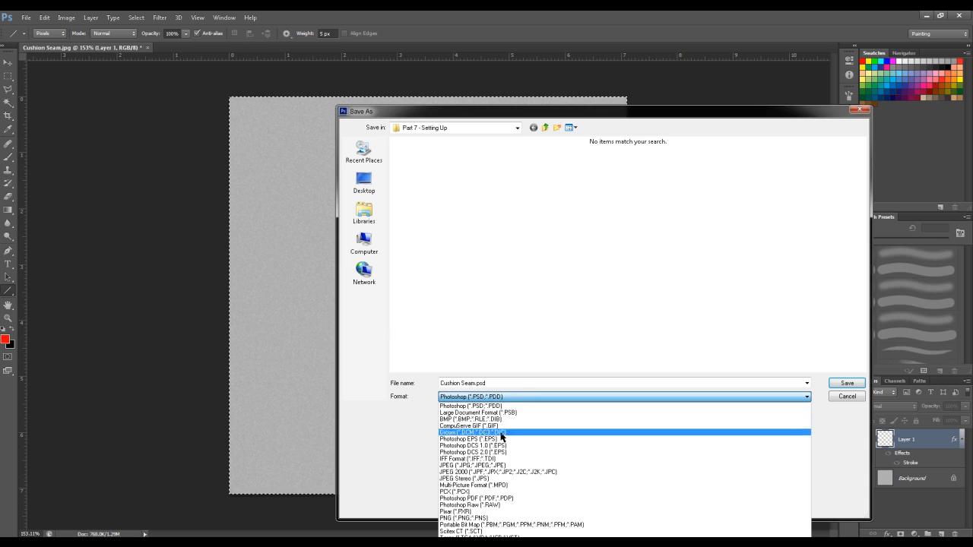
click(519, 465)
click(417, 173)
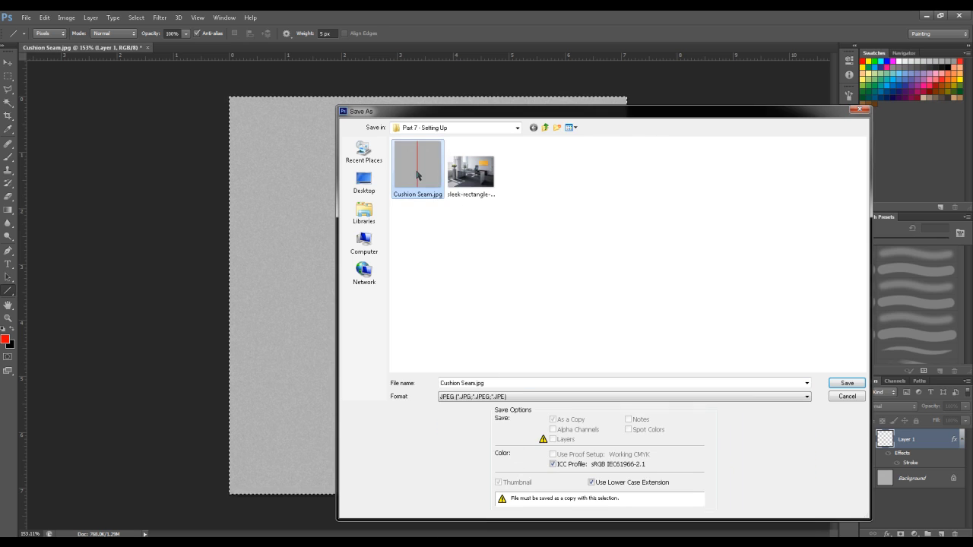
click(472, 385)
click(475, 384)
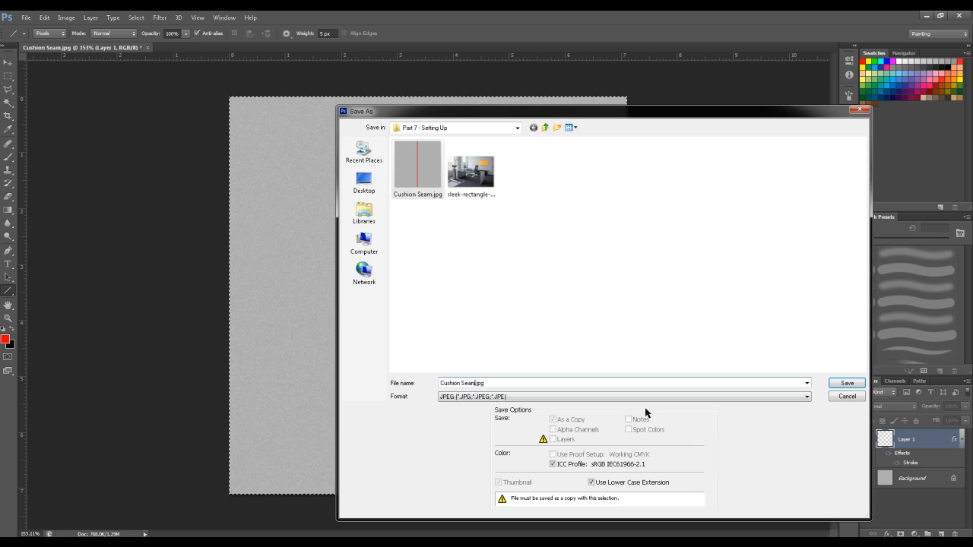
key(BackSpace)
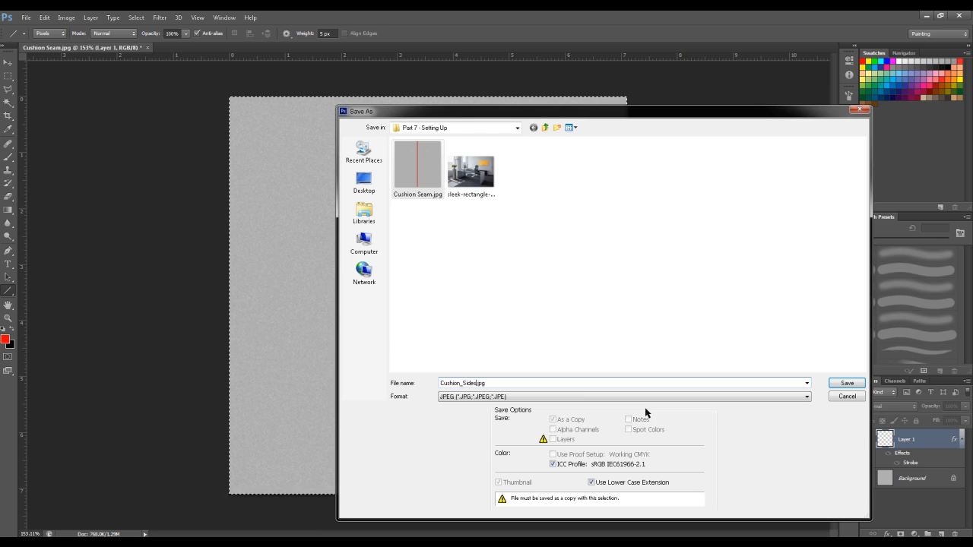
key(Return)
click(552, 156)
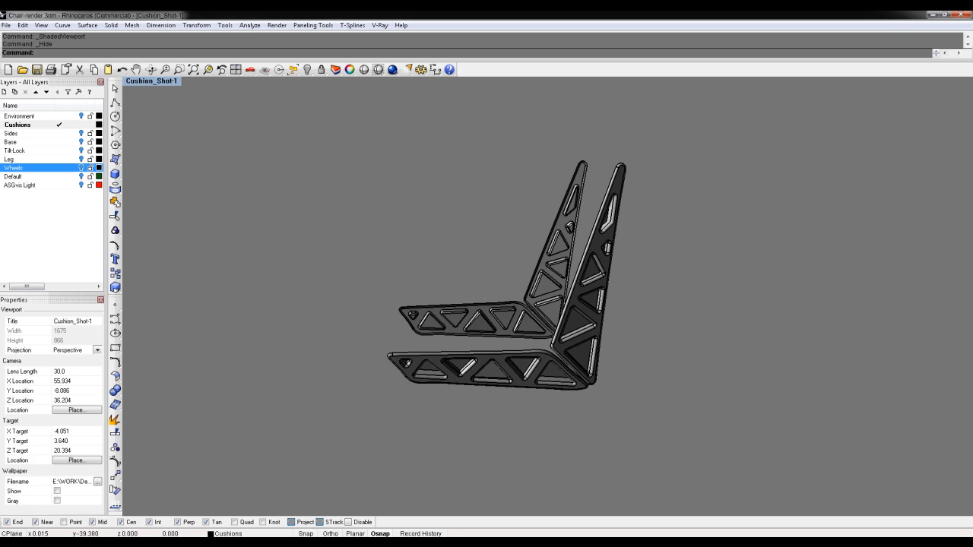
Duplicate the Cushions material in the V-Ray editor and rename the copy CushionSides
click(382, 26)
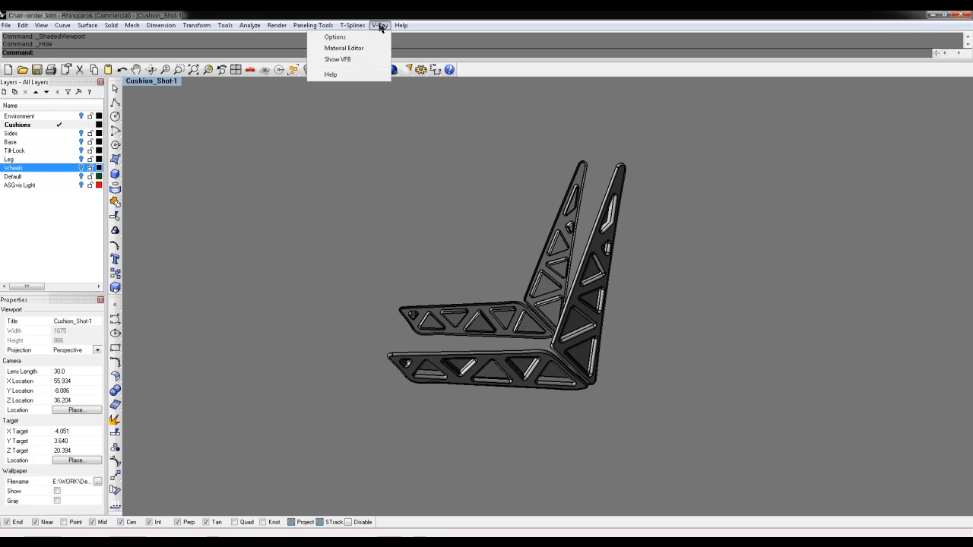
click(387, 48)
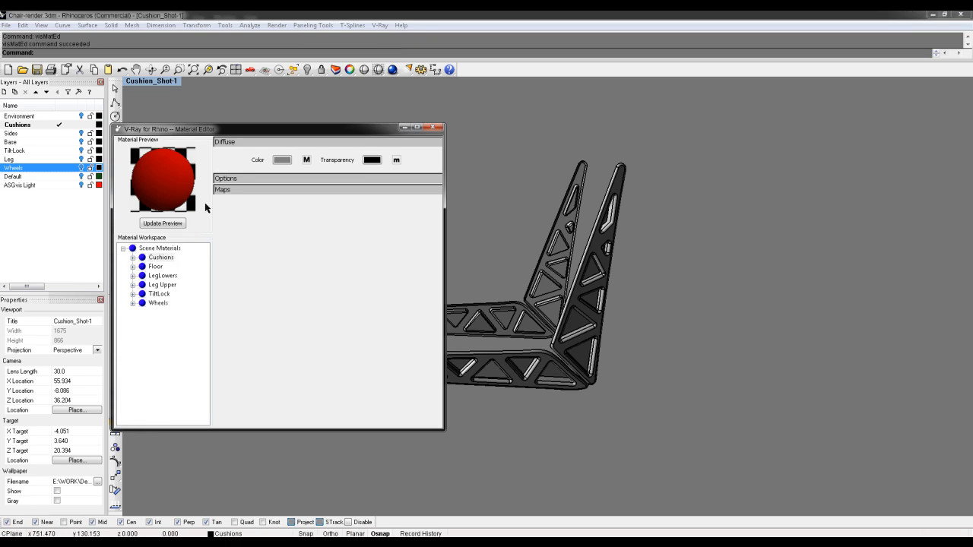
right_click(166, 259)
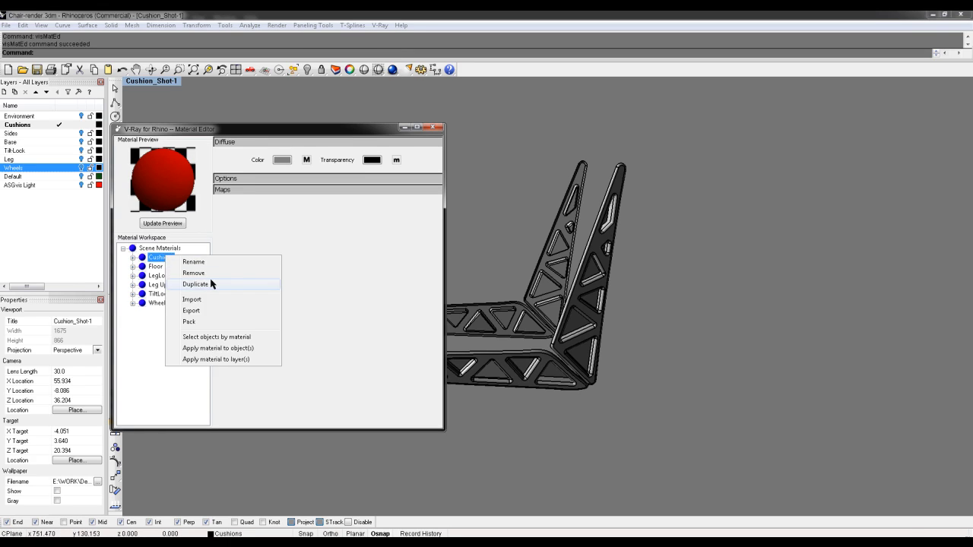
click(213, 283)
right_click(174, 268)
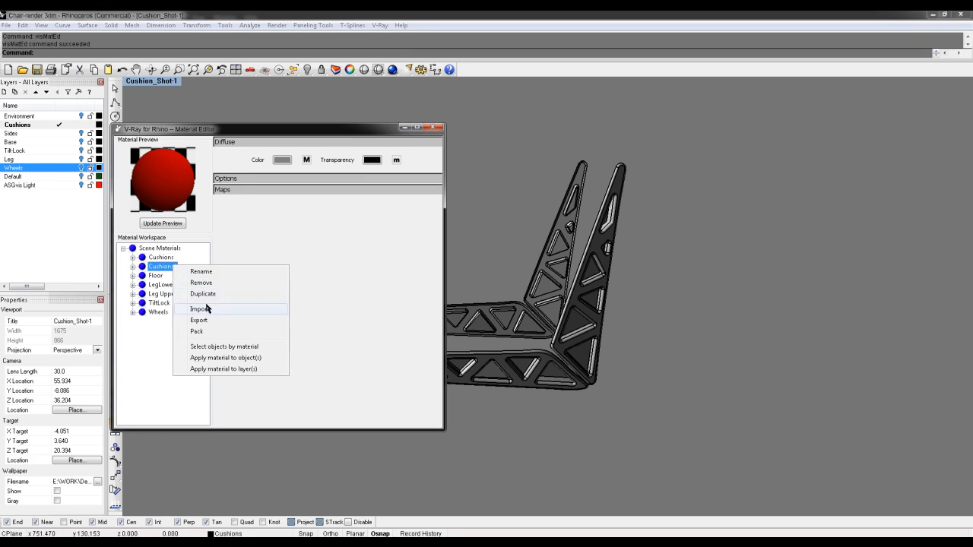
click(202, 272)
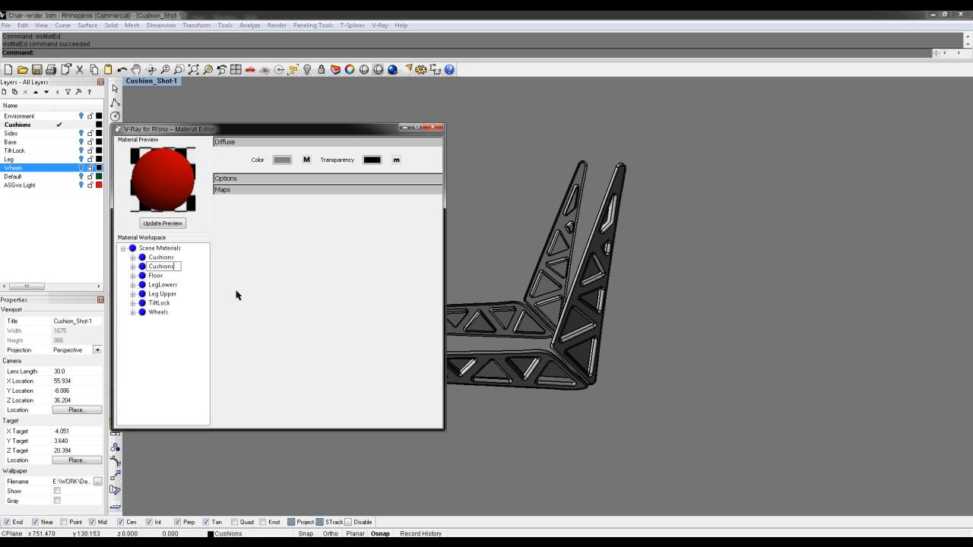
text(CushionSides)
key(Return)
Load Cushion_Sides.jpg as CushionSides' diffuse bitmap, apply it and close the editor
click(307, 161)
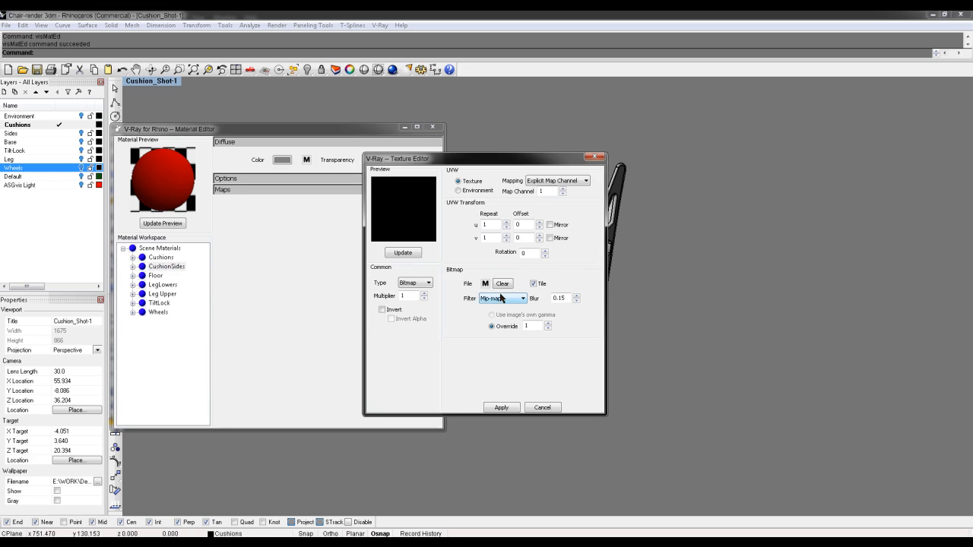
click(486, 284)
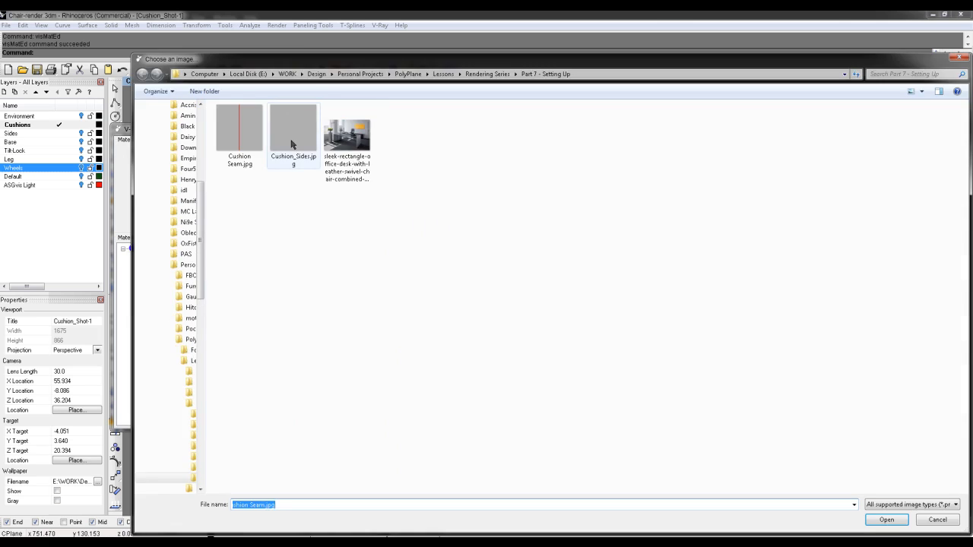
double_click(292, 143)
click(501, 407)
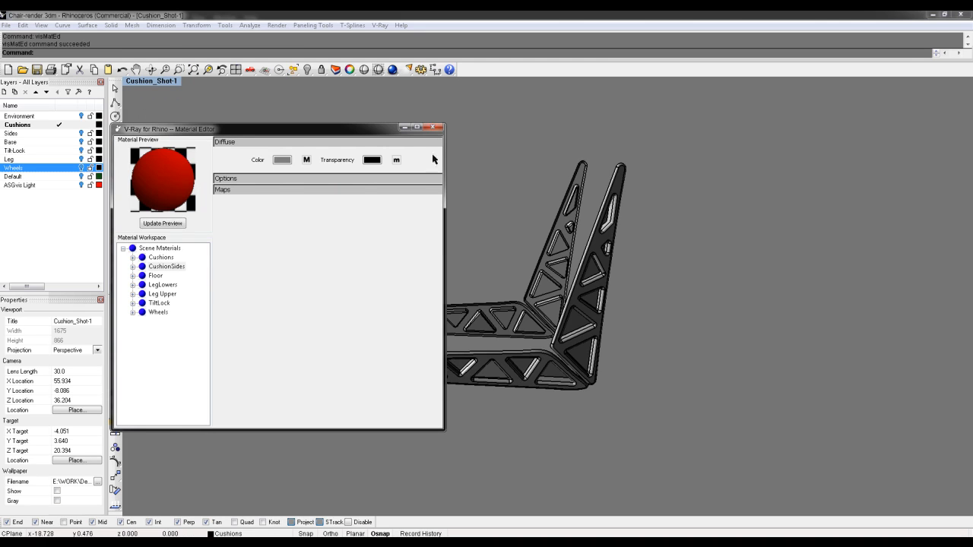
click(436, 129)
right_drag(727, 282, 734, 317)
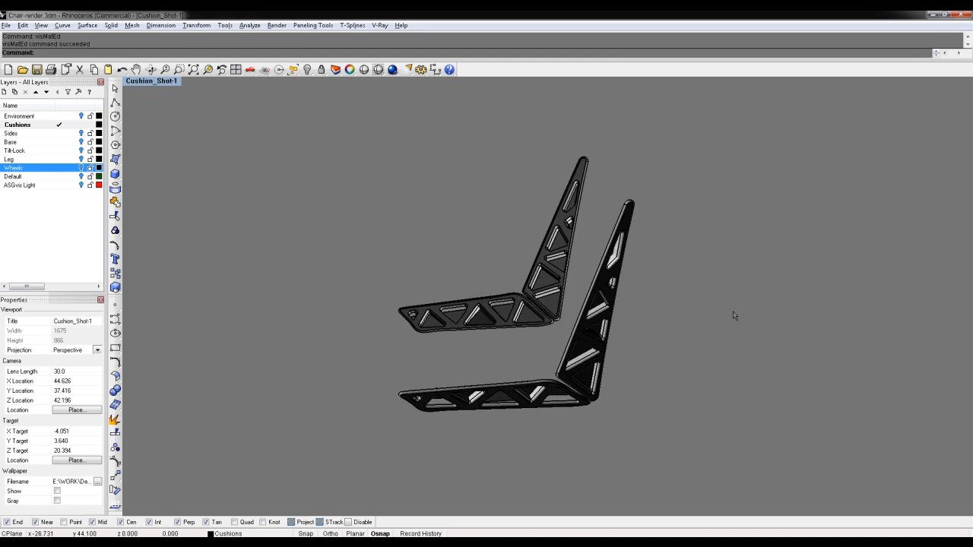
Window-select the four side frame parts and remove their old texture mapping channel
key(ctrl+alt+r)
right_drag(628, 320, 614, 266)
ctrl+right_drag(591, 317, 604, 282)
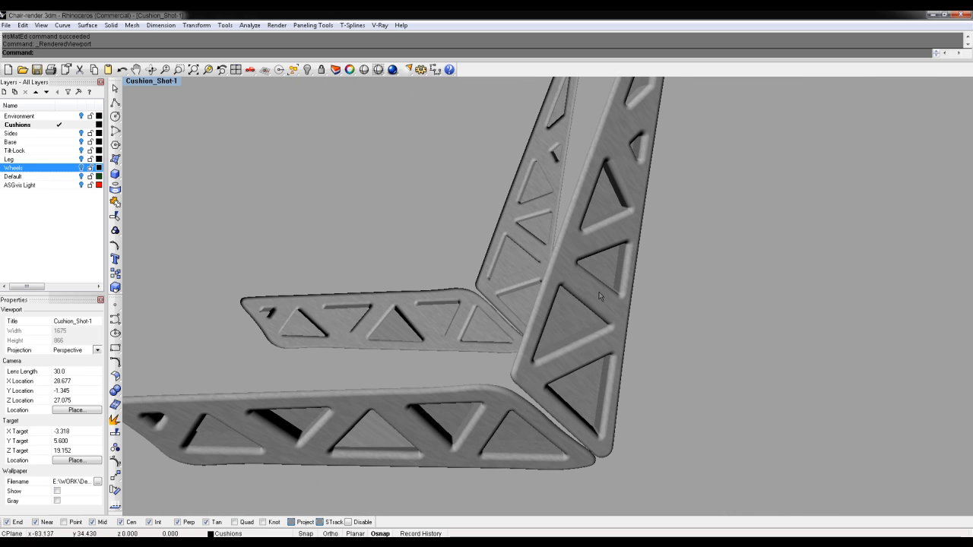
scroll(681, 348, down, 6)
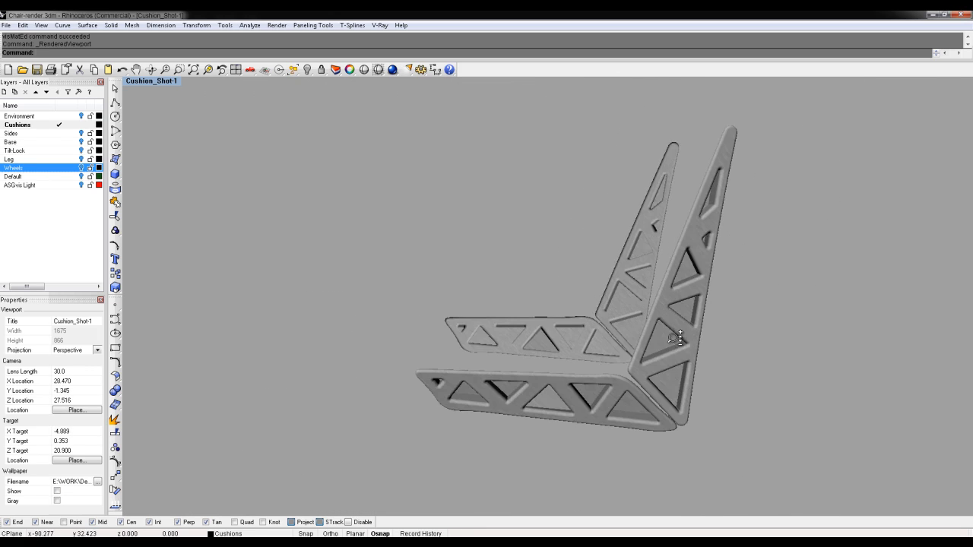
drag(398, 146, 833, 506)
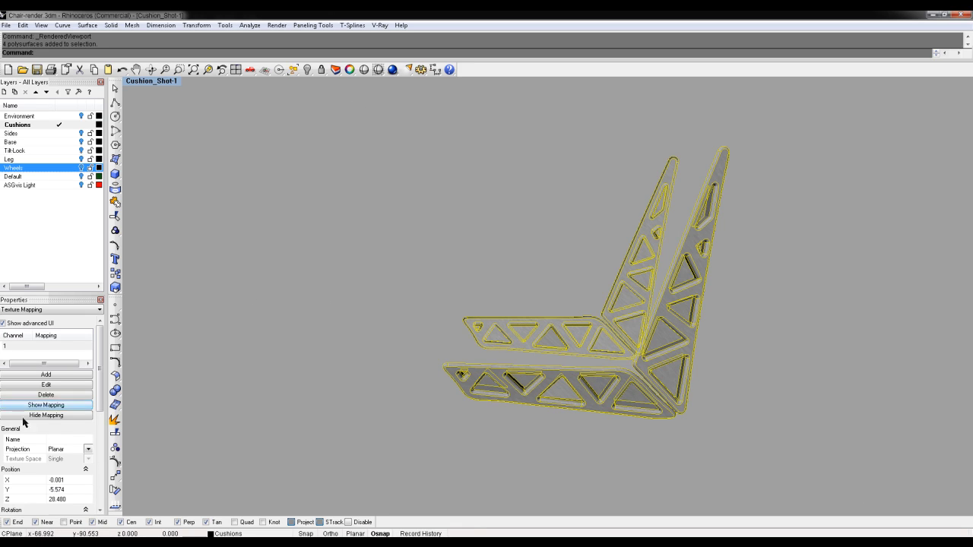
right_drag(578, 242, 586, 272)
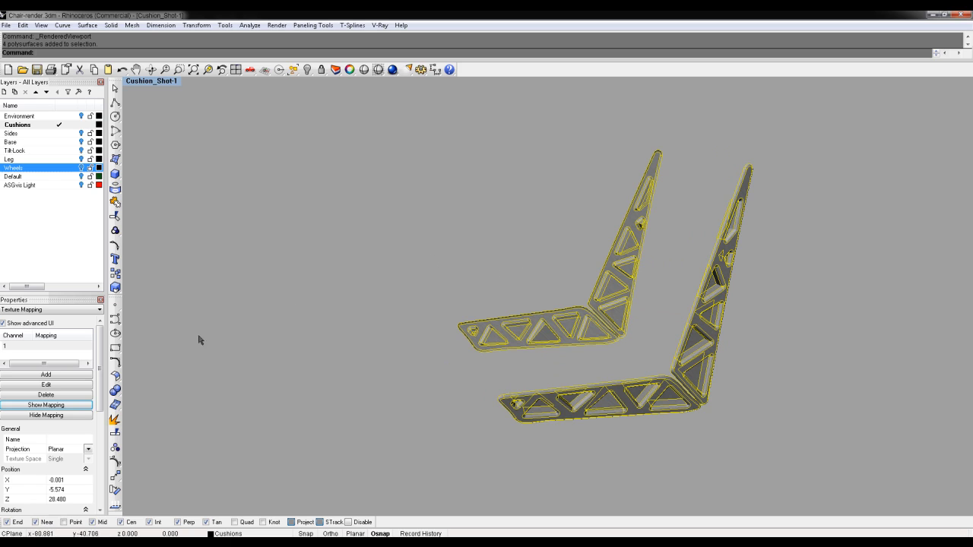
click(42, 395)
right_drag(678, 341, 697, 339)
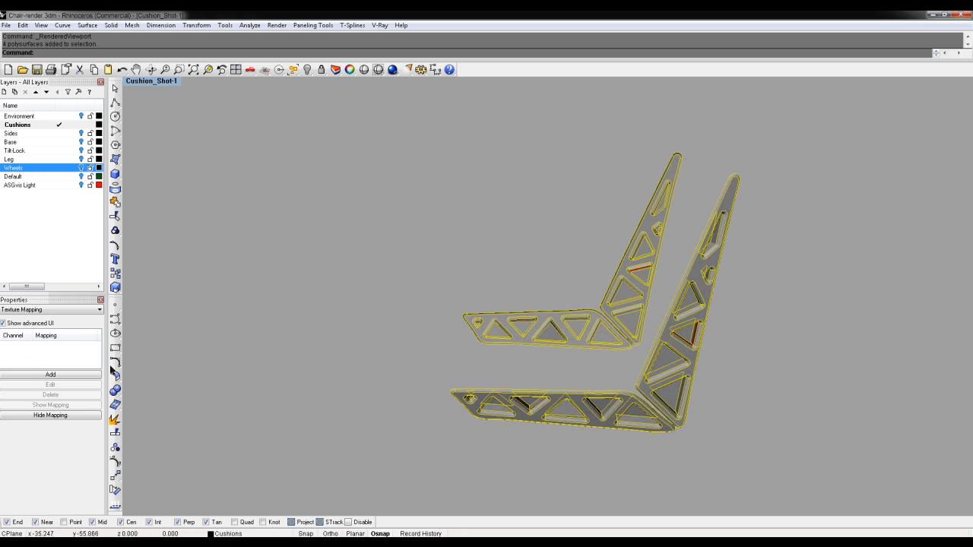
Assign the CushionSides material to the selected side frames
click(28, 310)
click(28, 323)
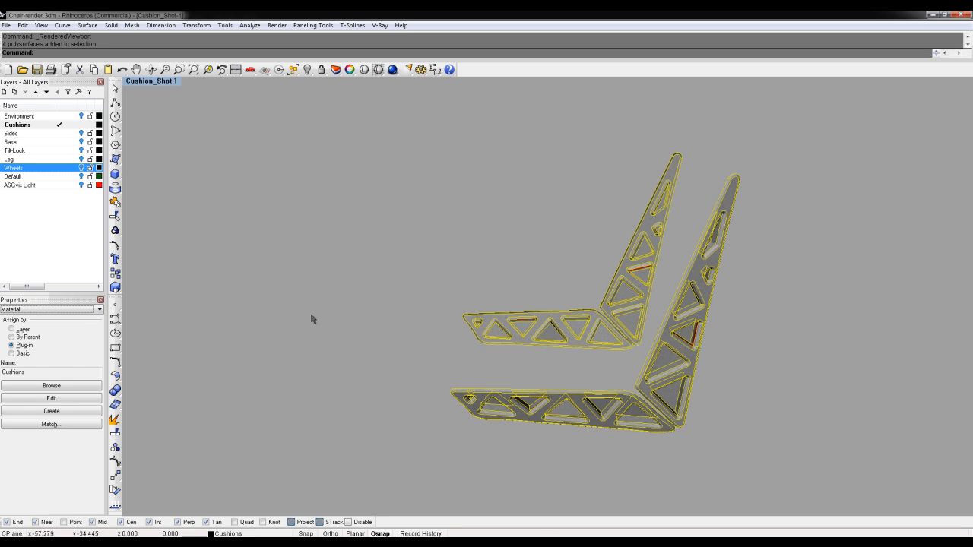
click(48, 386)
click(408, 258)
click(485, 338)
right_drag(783, 339, 682, 369)
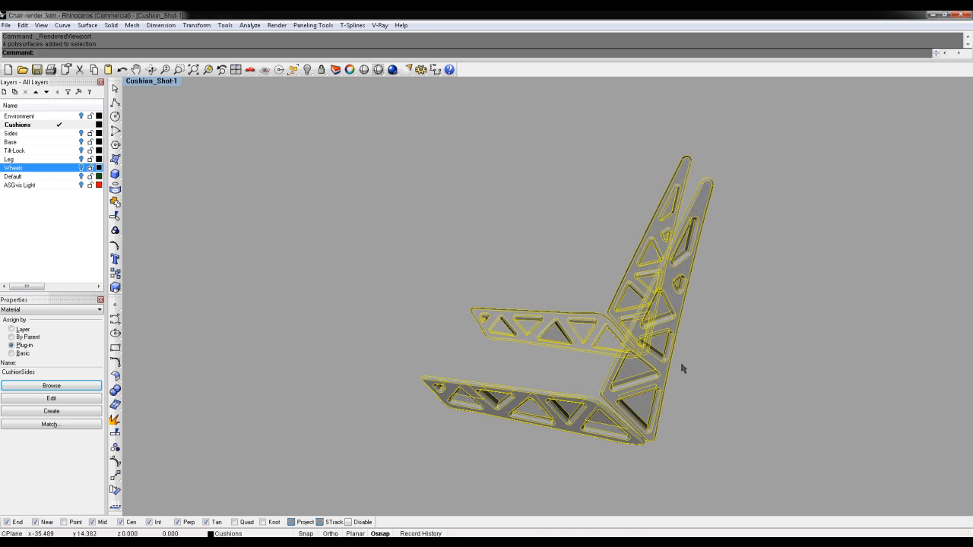
Add a Planar texture mapping channel to the frames and show its mapping plane
click(28, 309)
click(25, 326)
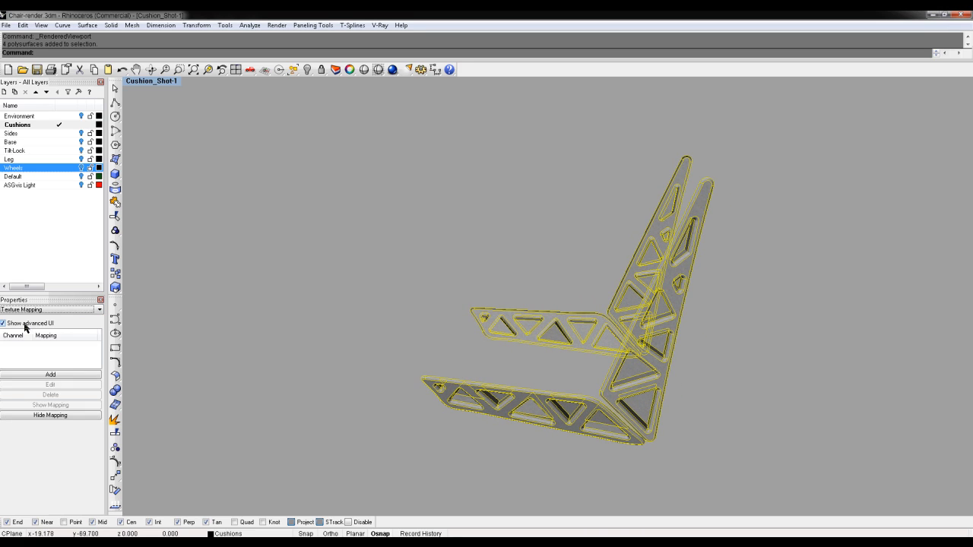
click(53, 376)
click(86, 449)
click(64, 465)
click(45, 408)
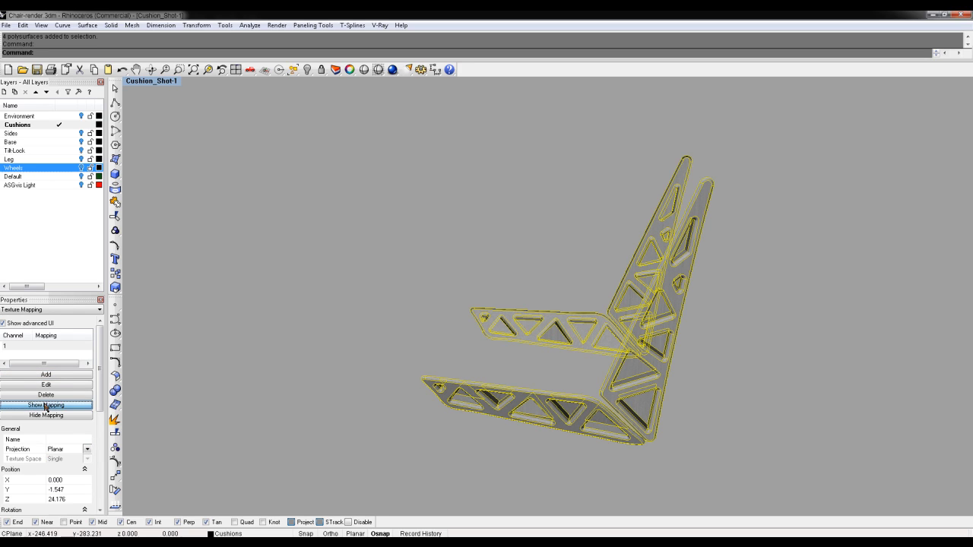
right_drag(449, 311, 602, 329)
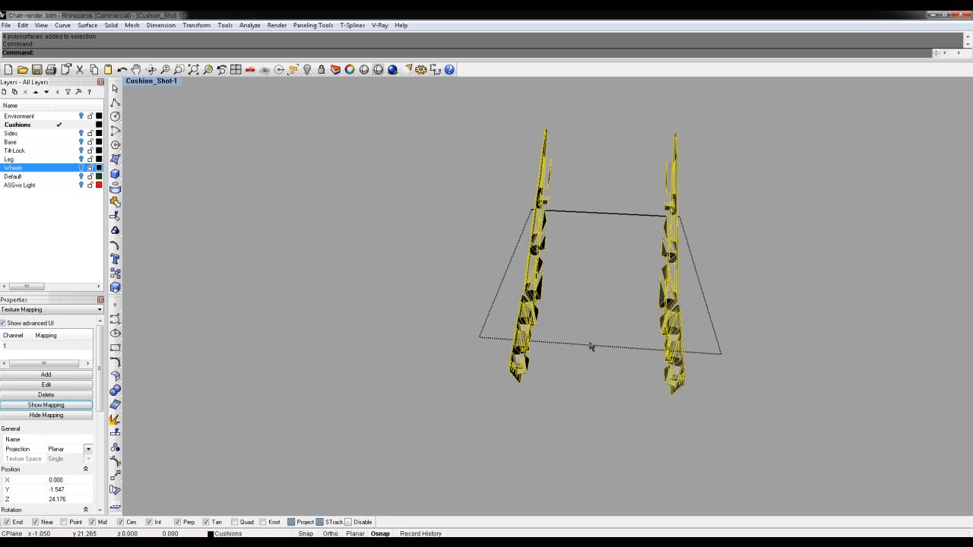
Select the mapping plane and rotate it 90° upright about its centre, viewed in four views
click(589, 345)
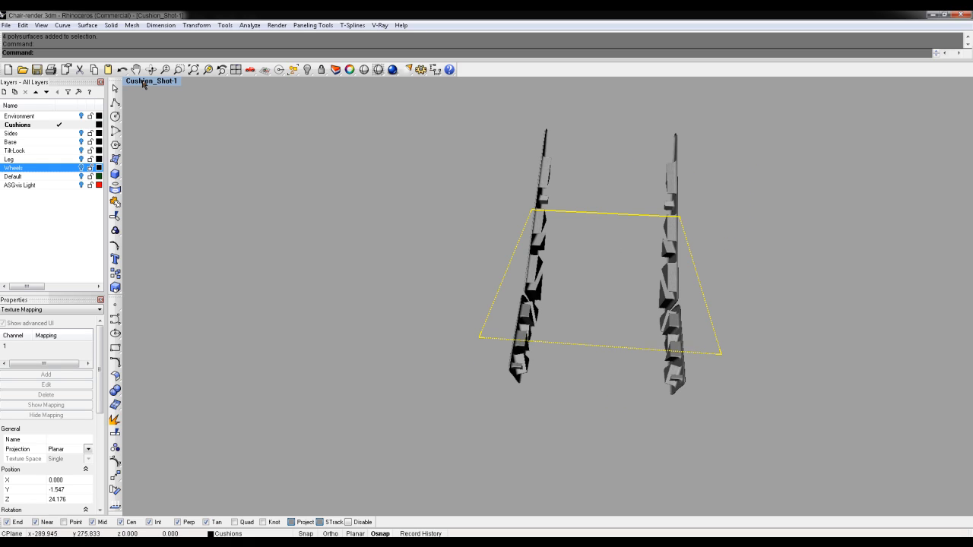
double_click(144, 82)
right_drag(804, 437, 772, 434)
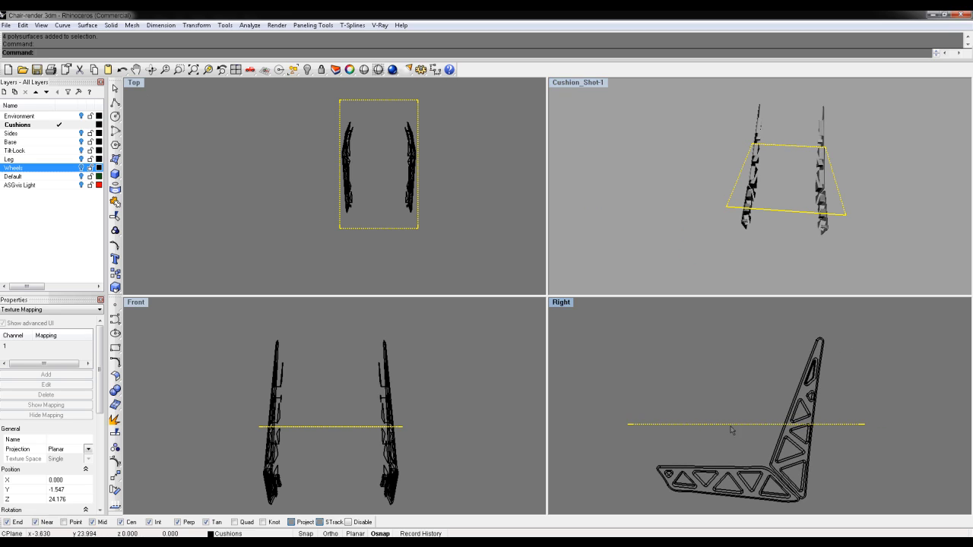
right_drag(294, 435, 279, 430)
text(rotate)
key(Return)
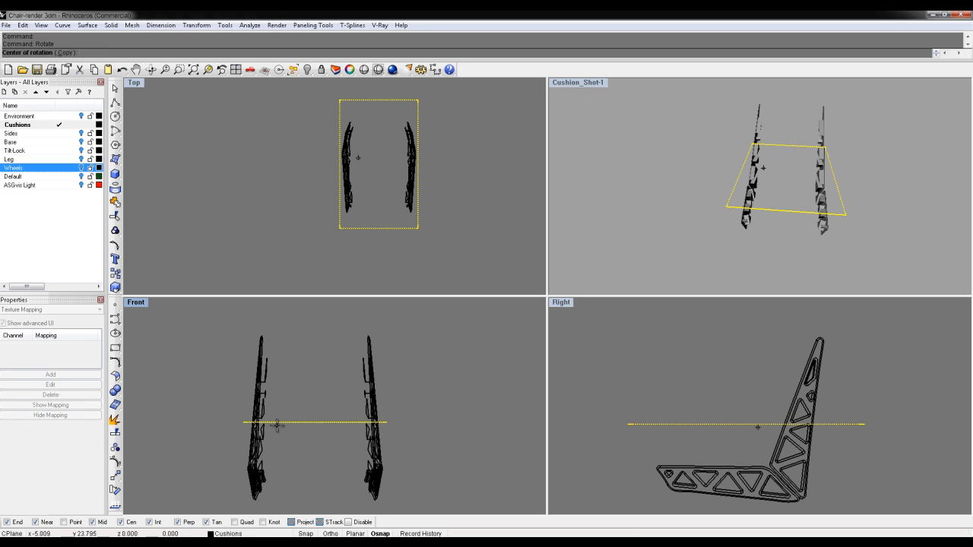
click(315, 423)
shift+click(315, 366)
shift+click(450, 408)
right_drag(896, 408, 836, 396)
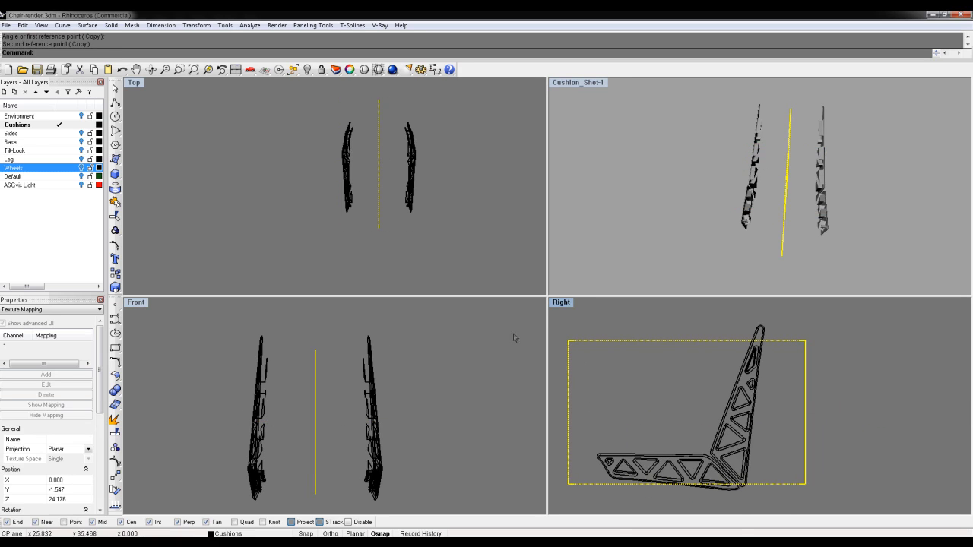
In the maximized Right view, Scale1D the mapping rectangle's width to 18
double_click(560, 303)
right_drag(558, 355, 690, 399)
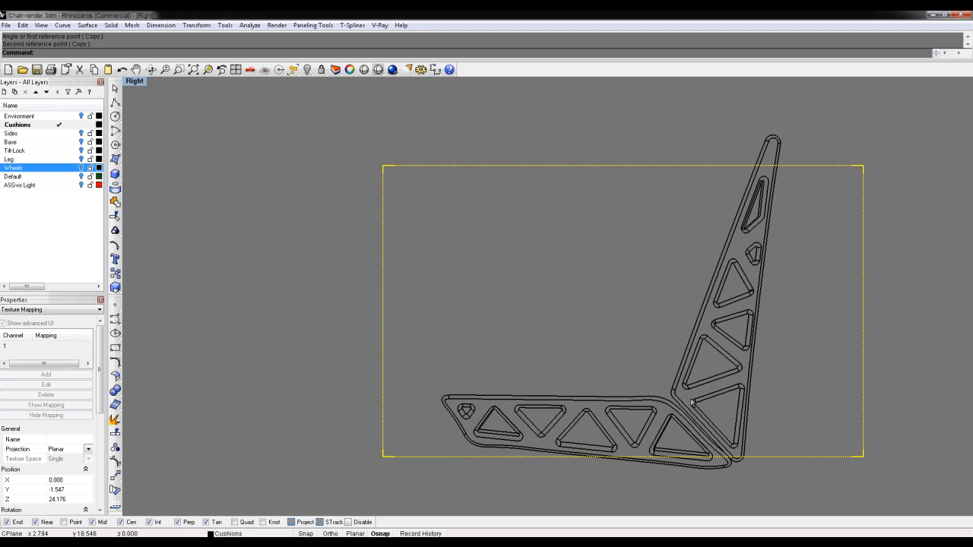
text(scale1d)
key(Return)
click(382, 166)
click(862, 165)
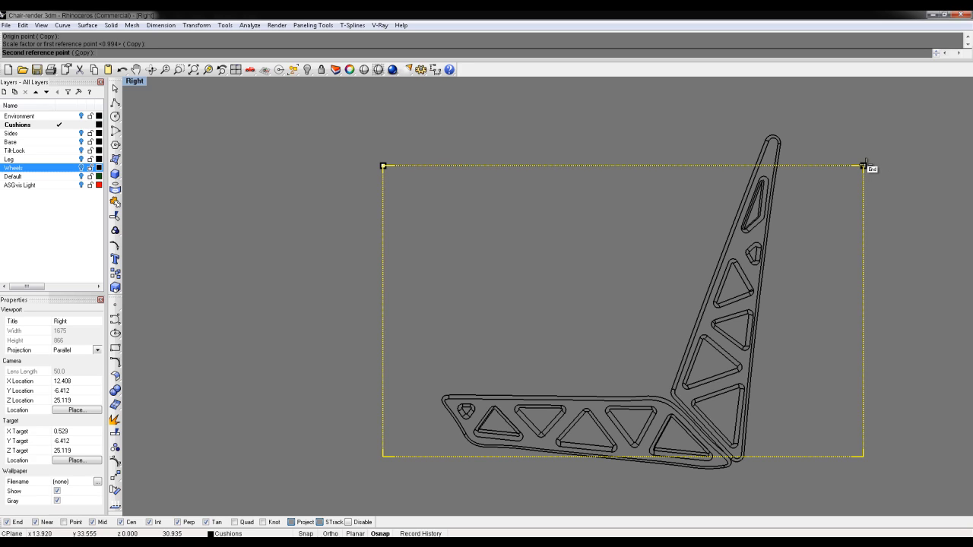
text(18)
key(Return)
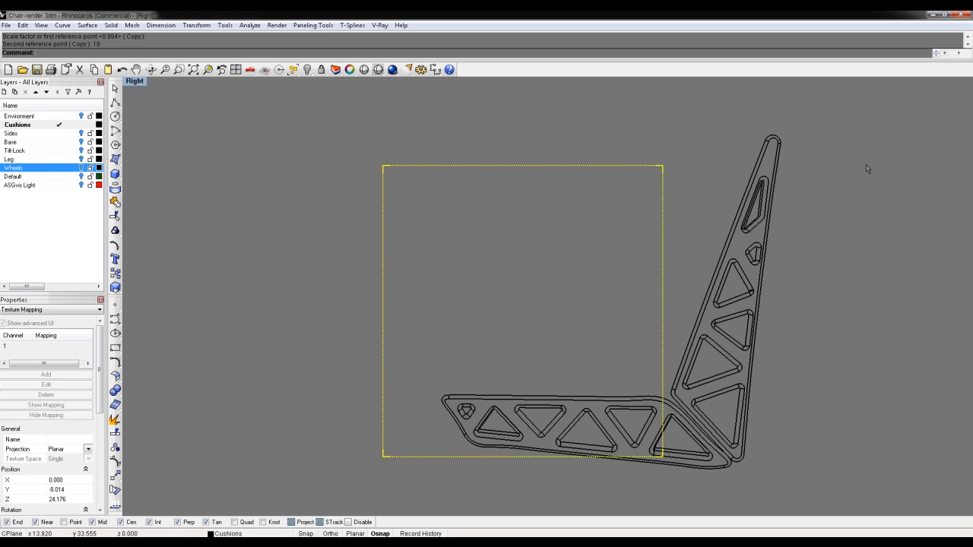
Scale the rectangle's height to 18 too and view the Right view rendered
key(Return)
click(663, 166)
click(662, 456)
text(18)
key(Return)
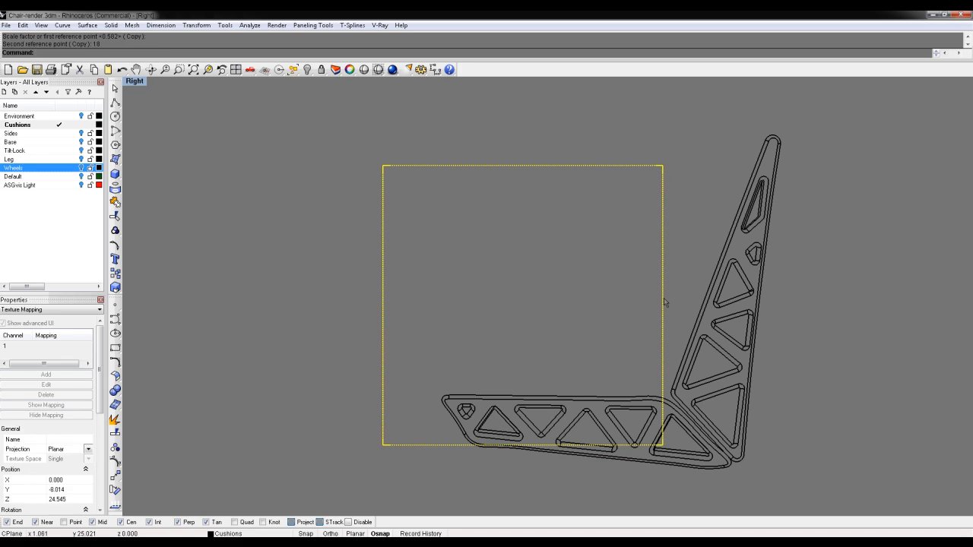
key(ctrl+alt+r)
Zoom in and out on the Right view to inspect the rendered frame texture
scroll(760, 281, up, 8)
scroll(750, 281, down, 6)
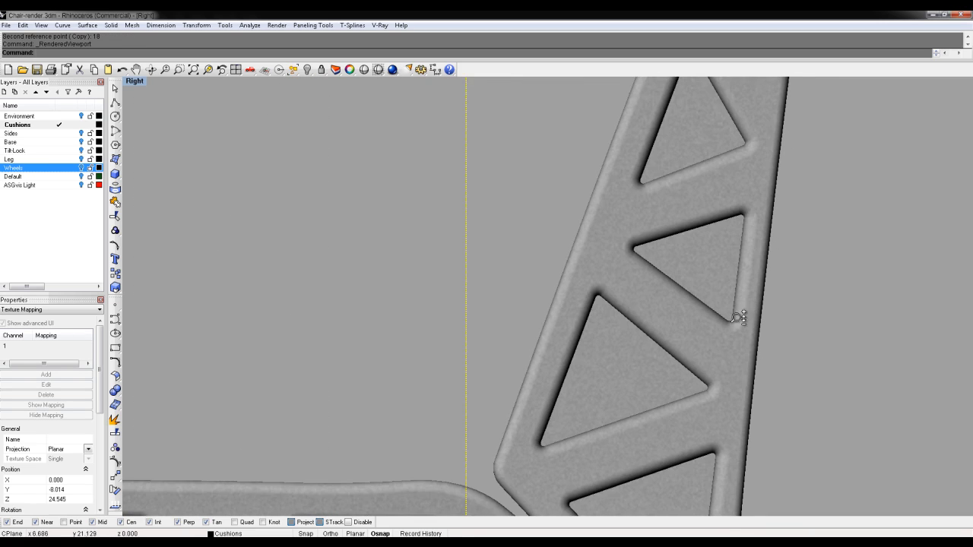
scroll(693, 304, up, 3)
scroll(577, 357, up, 5)
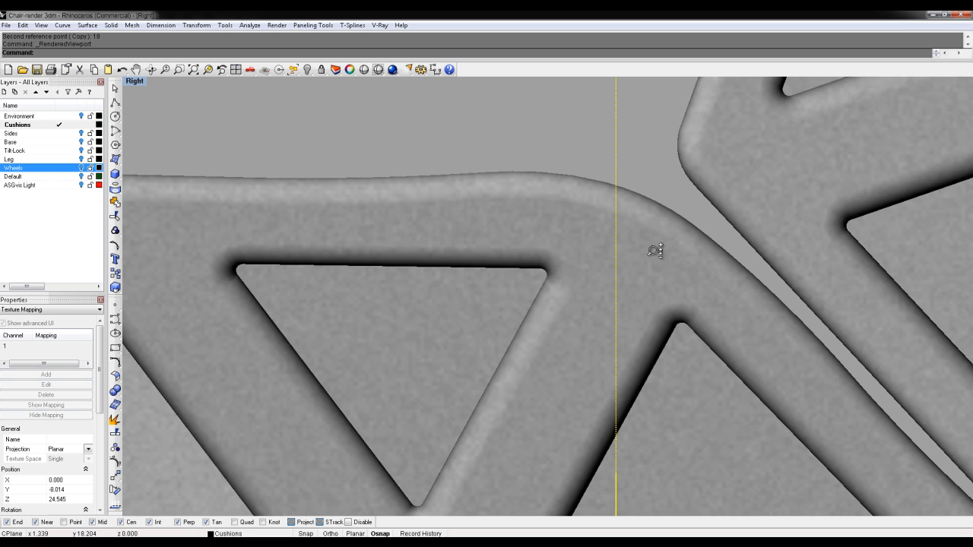
scroll(655, 251, down, 8)
ctrl+right_drag(627, 251, 631, 228)
Restore the four-view layout and window-select both side frames in the Top view
double_click(135, 81)
drag(326, 102, 362, 242)
drag(391, 115, 443, 240)
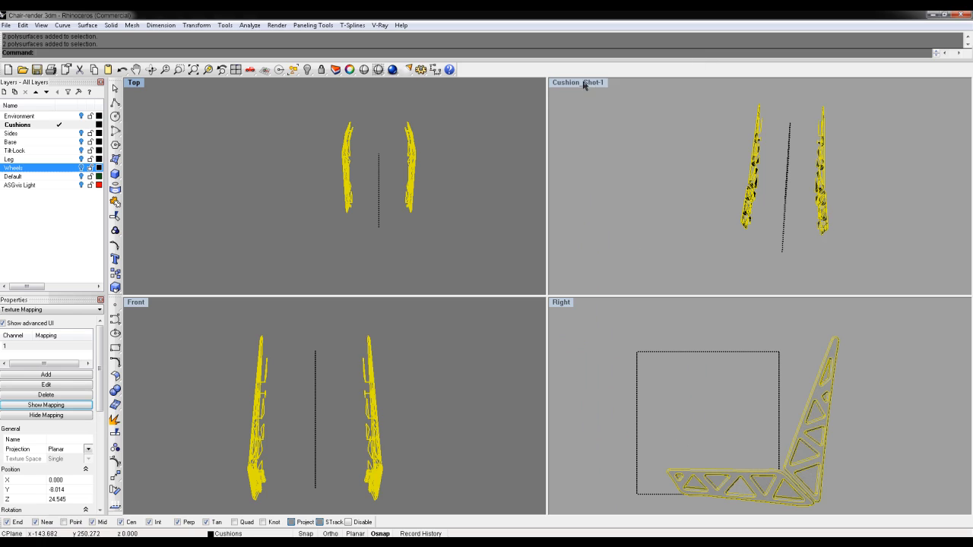
Inspect the side frames and mapping plane up close, then return to the saved Cushion_Shot-1 view
double_click(583, 85)
right_drag(643, 248, 558, 310)
mouse_move(511, 283)
ctrl+right_down()
mouse_move(521, 228)
mouse_move(515, 266)
ctrl+right_up()
right_drag(532, 348, 437, 340)
right_drag(738, 408, 577, 284)
right_drag(580, 351, 479, 299)
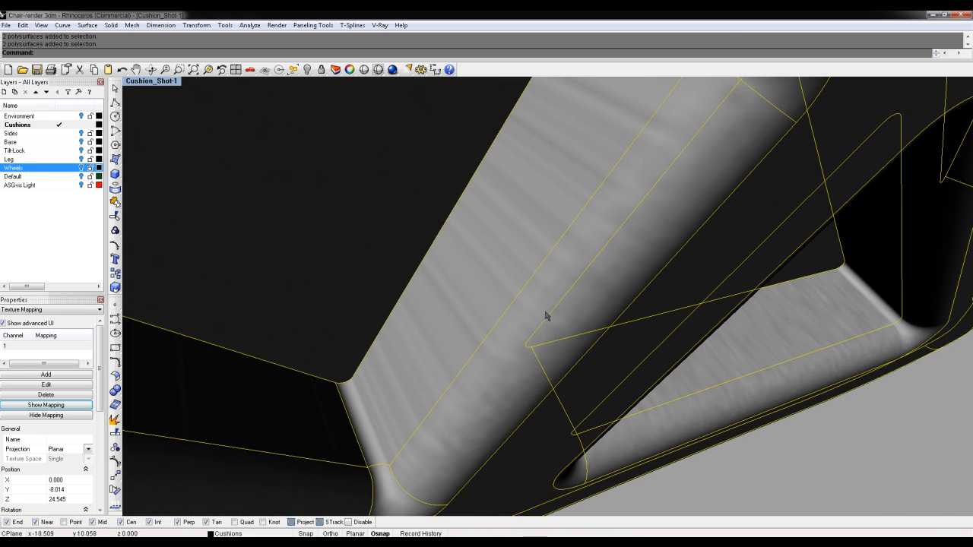
ctrl+right_drag(667, 325, 225, 147)
click(166, 83)
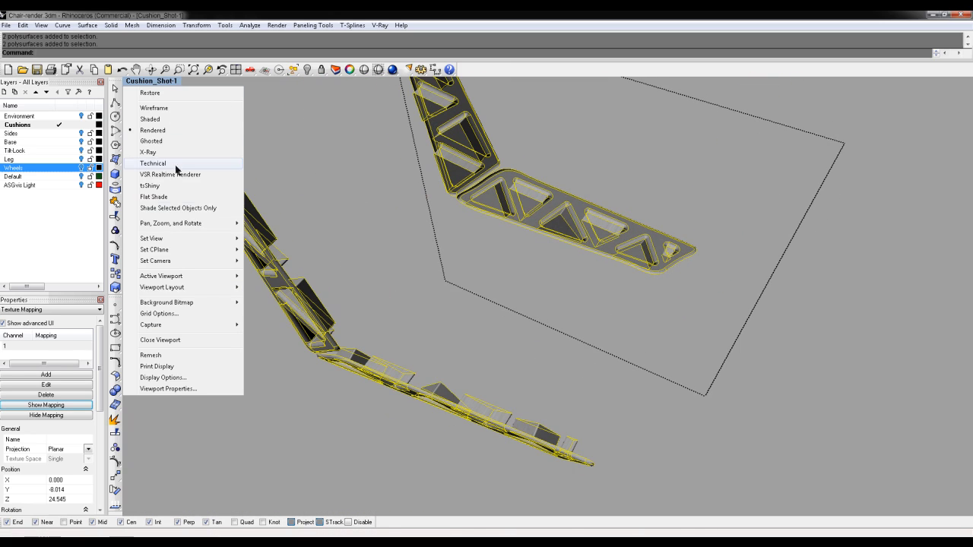
mouse_move(182, 241)
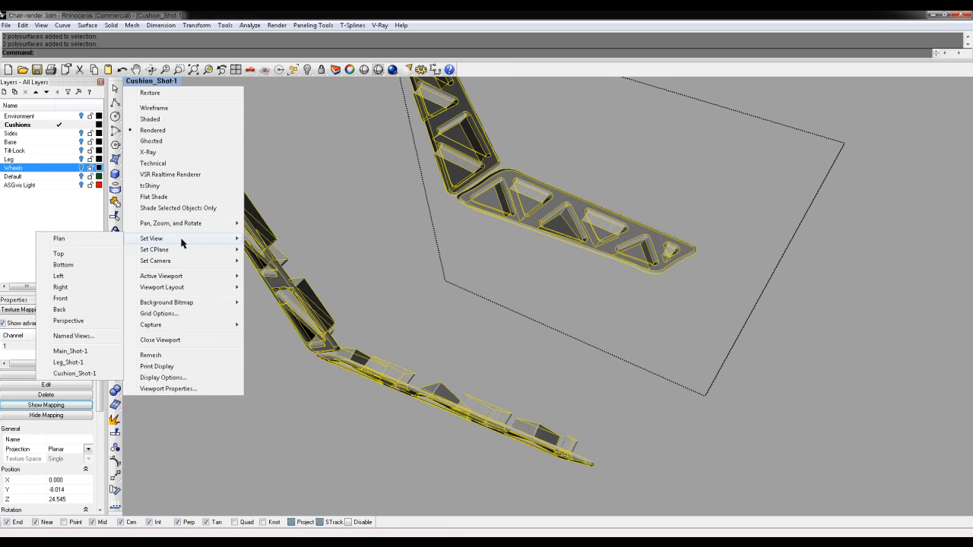
click(78, 373)
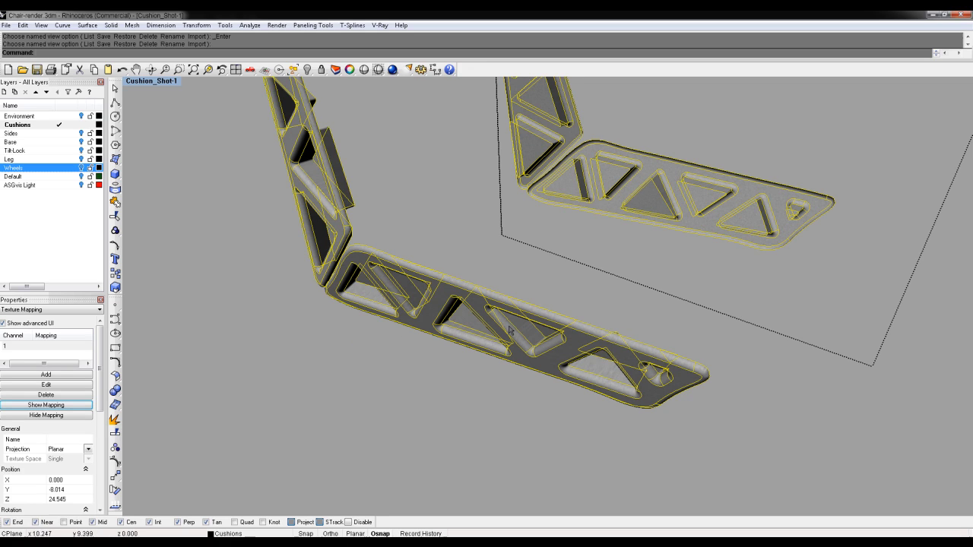
click(778, 420)
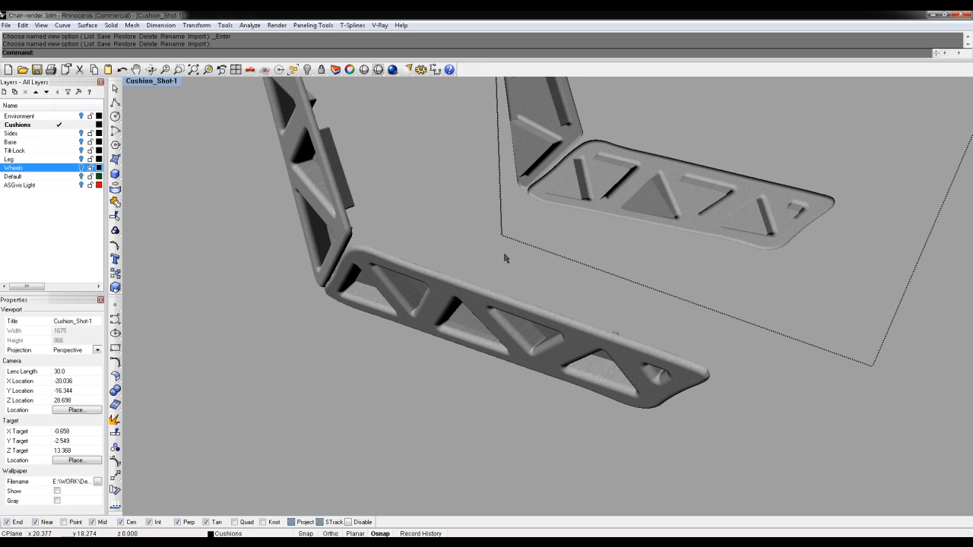
Group the lower side frame with the left upright and the right upright and horizontal parts
click(479, 307)
scroll(514, 226, down, 5)
shift+click(355, 244)
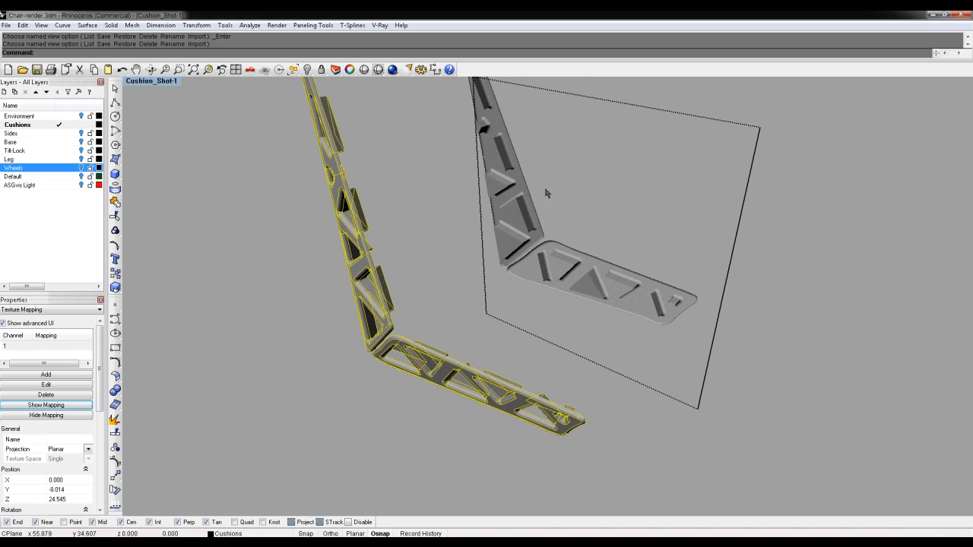
shift+click(521, 221)
shift+click(555, 278)
key(ctrl+g)
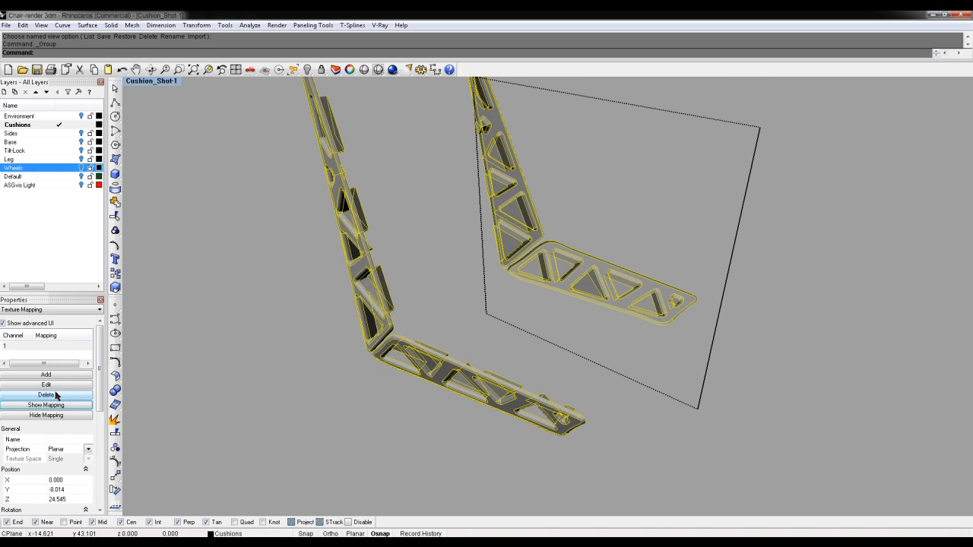
Hide the planar texture mapping rectangle and bring the hidden cushions back
click(60, 415)
click(787, 271)
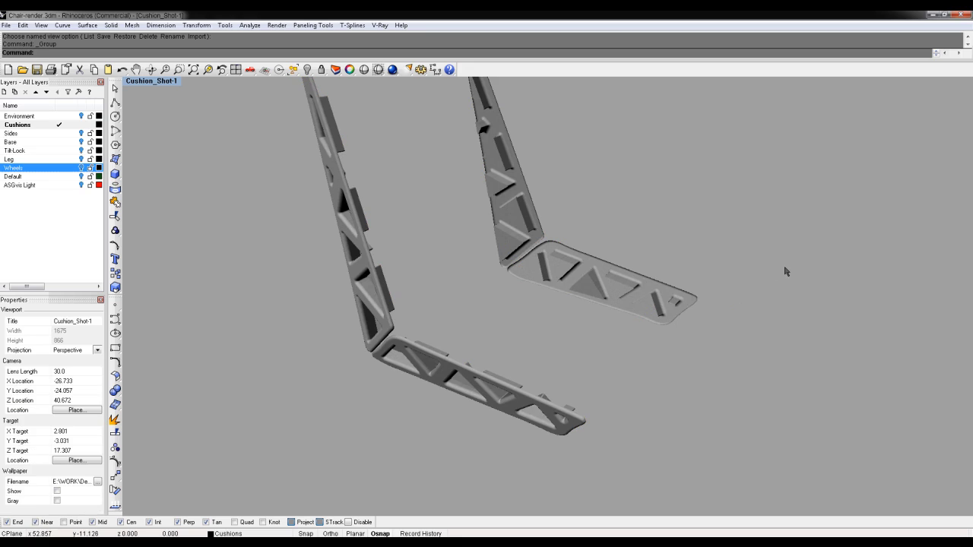
key(ctrl+alt+h)
Select all the seat pieces and group them together
right_drag(582, 284, 603, 281)
key(ctrl+a)
key(ctrl+g)
key(ctrl+h)
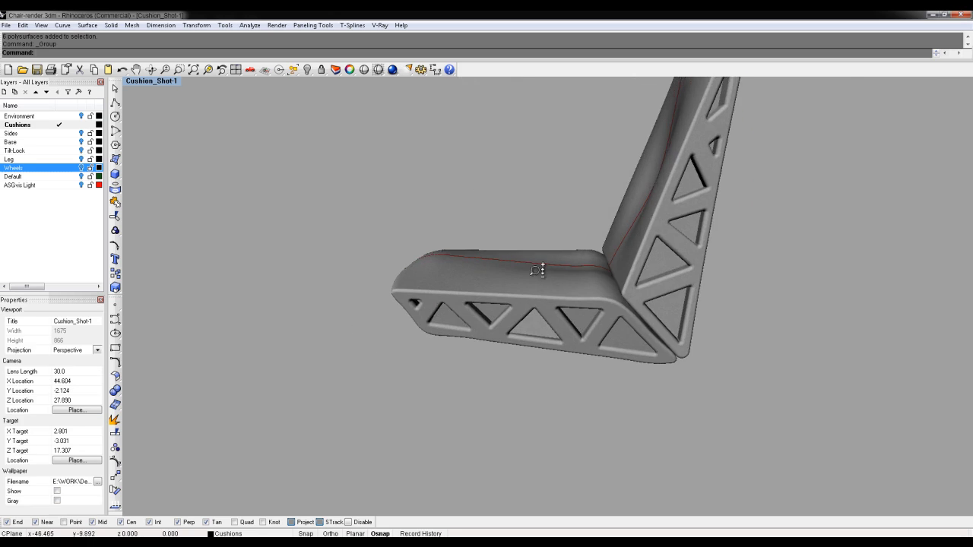
Check the grouped seat from several angles, then select it
scroll(540, 273, up, 6)
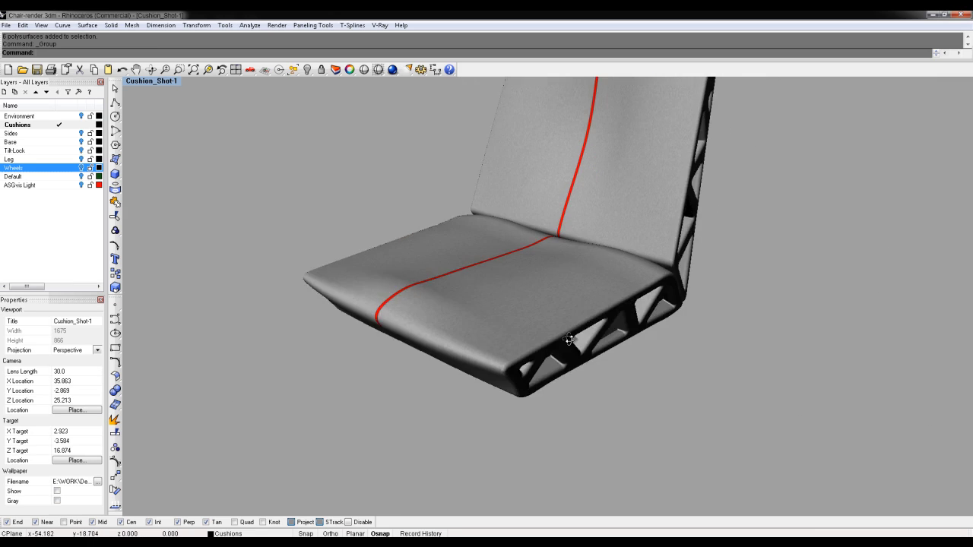
right_drag(584, 341, 577, 372)
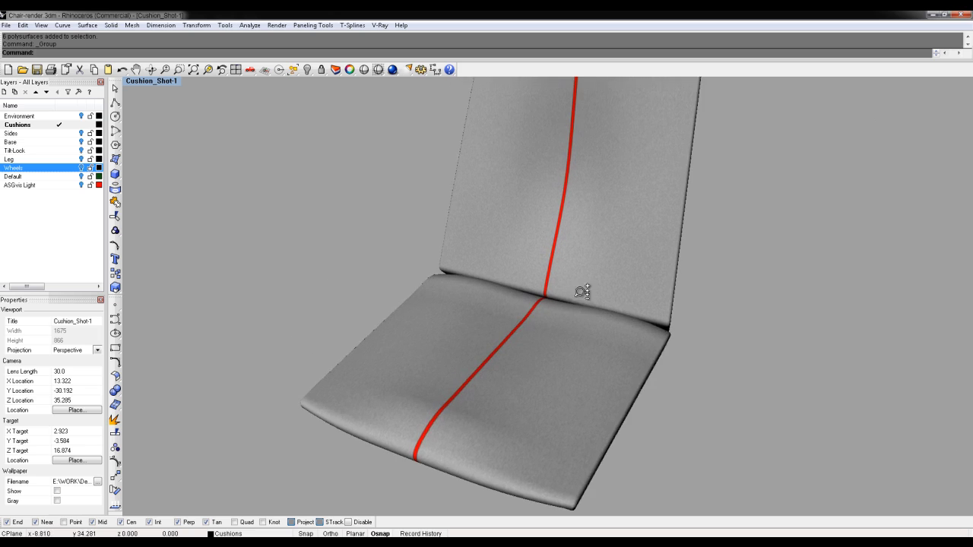
scroll(581, 297, down, 6)
shift+right_drag(592, 295, 602, 345)
scroll(613, 301, up, 4)
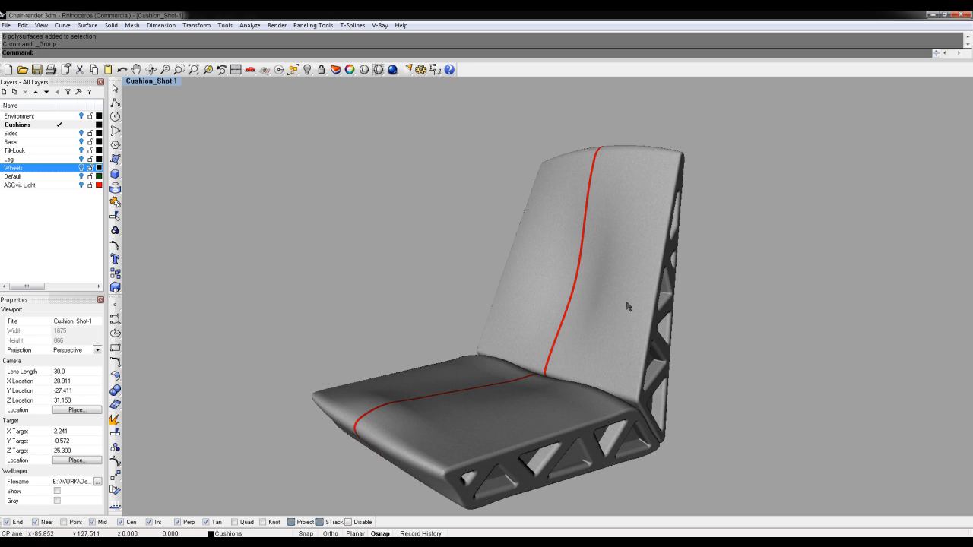
right_drag(365, 332, 428, 335)
mouse_move(580, 342)
right_down()
mouse_move(586, 311)
mouse_move(558, 322)
mouse_move(574, 339)
right_up()
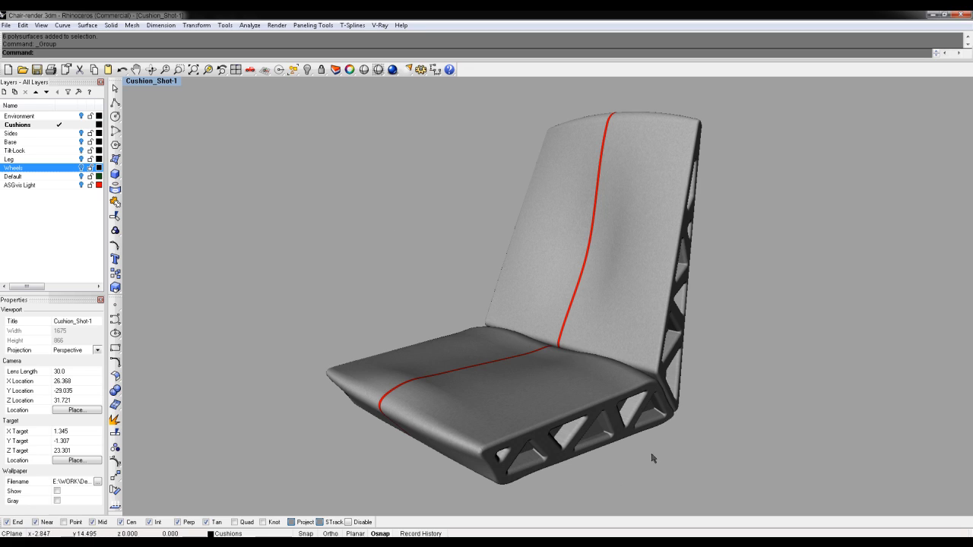
click(481, 387)
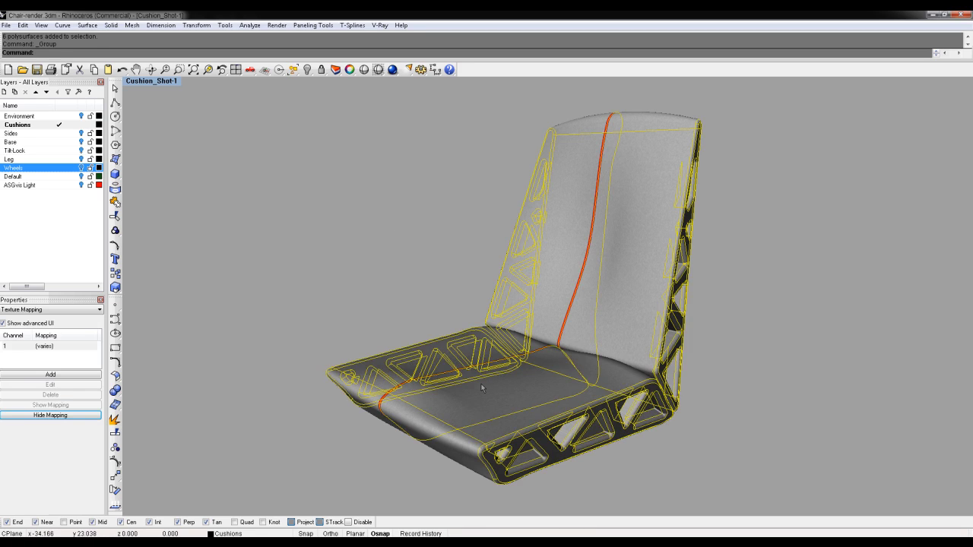
Turn the Wheels, Leg, Tilt-Lock and Sides layers back on and zoom out to the whole chair
text(Sho)
click(307, 211)
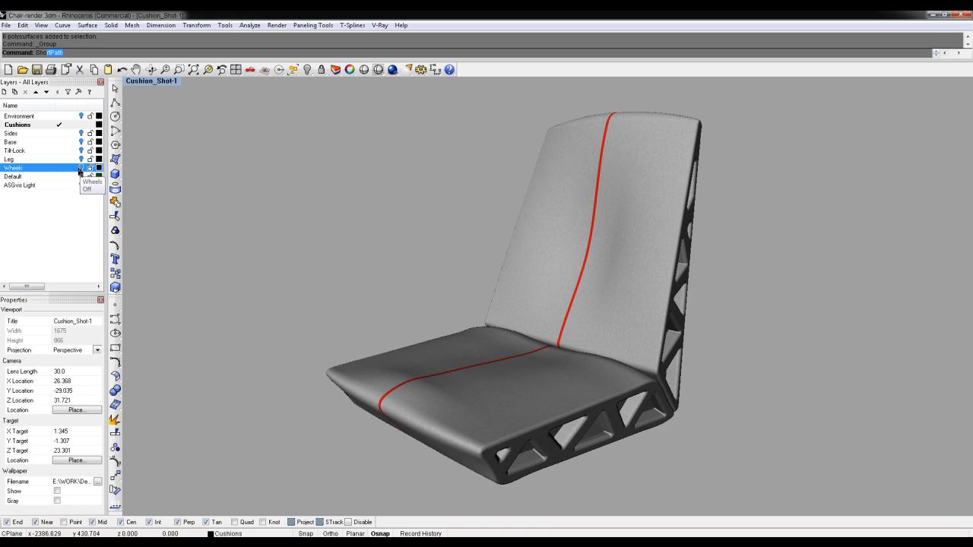
click(81, 168)
click(81, 159)
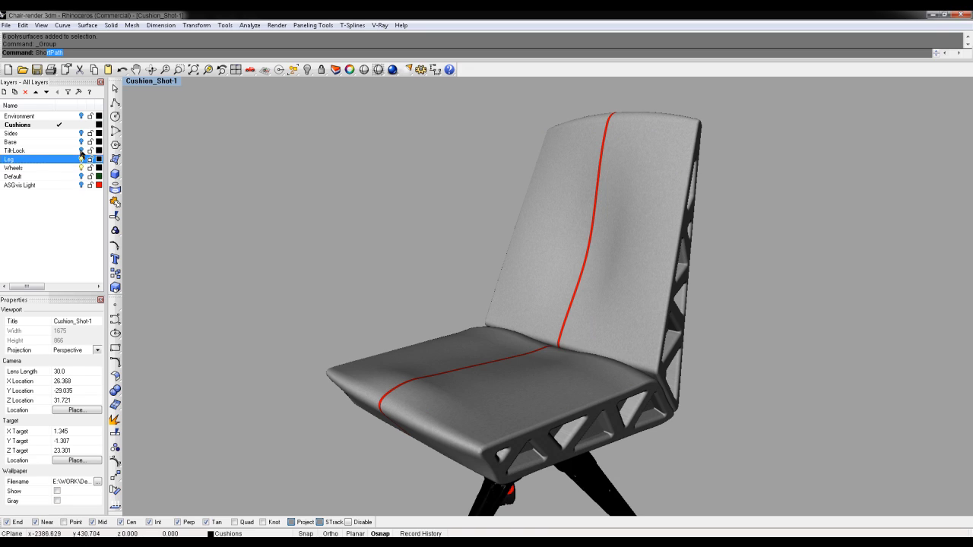
click(81, 150)
click(81, 142)
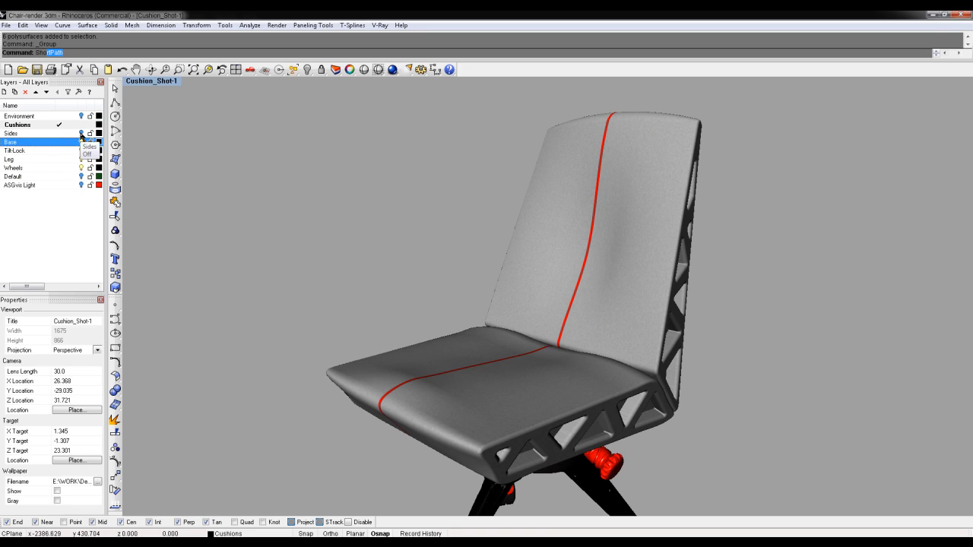
click(82, 133)
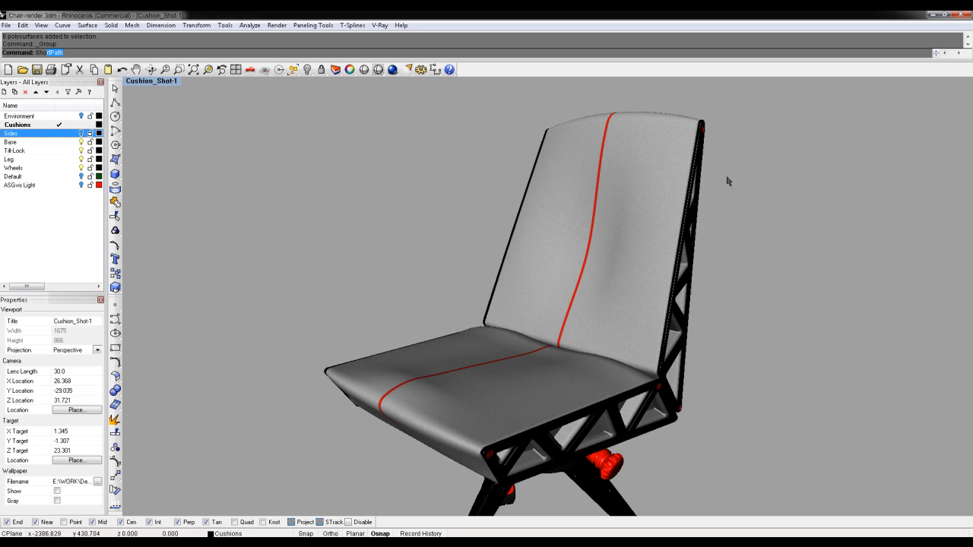
ctrl+right_drag(881, 185, 849, 195)
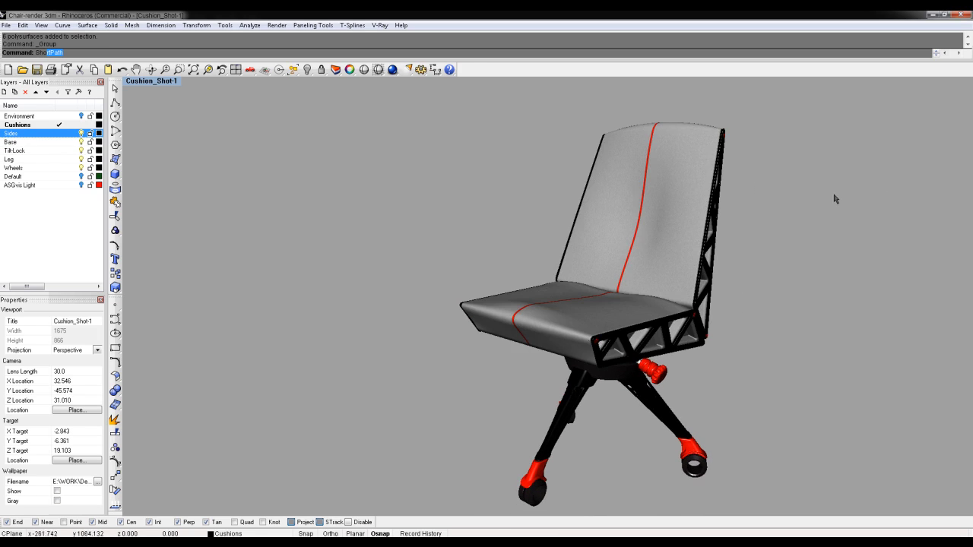
Switch the viewport to the saved Main_Shot-1 view
click(160, 80)
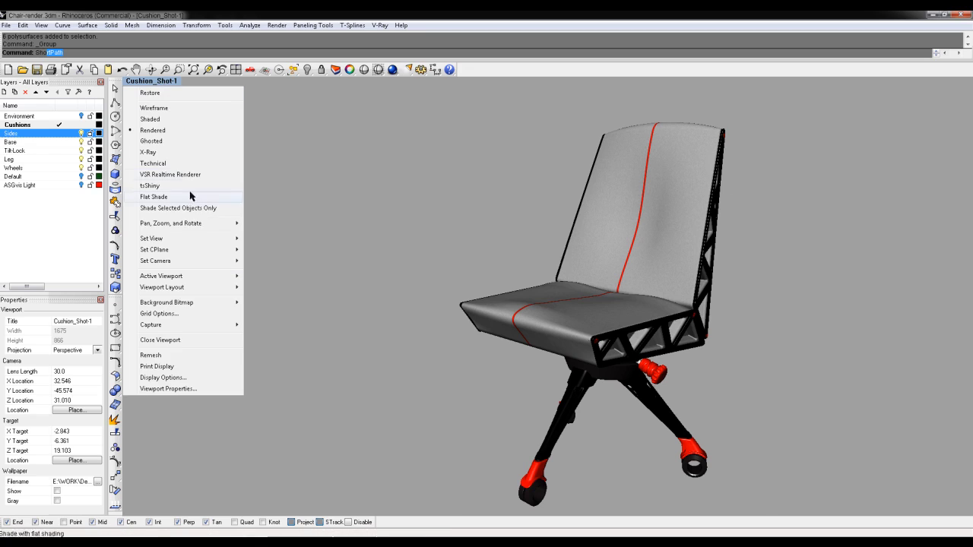
mouse_move(183, 241)
click(66, 350)
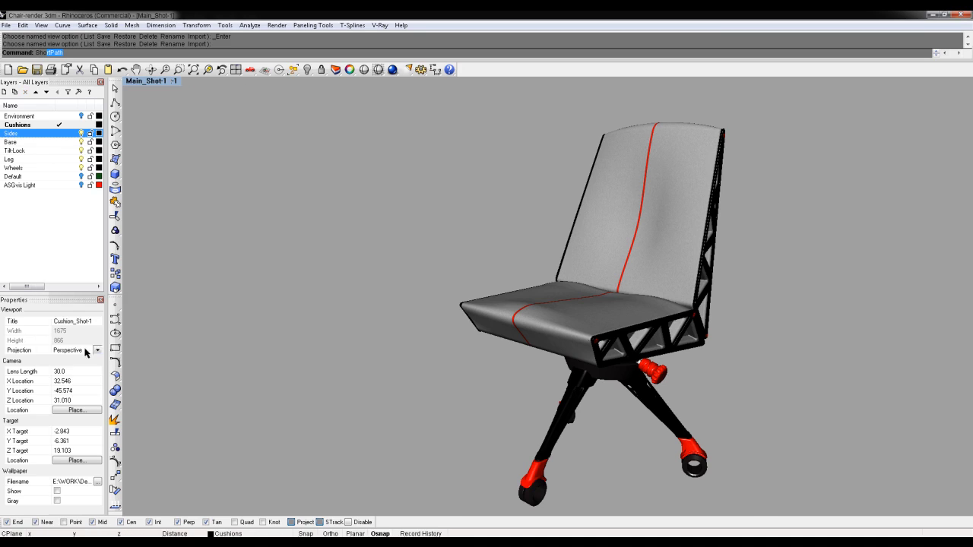
right_click(181, 242)
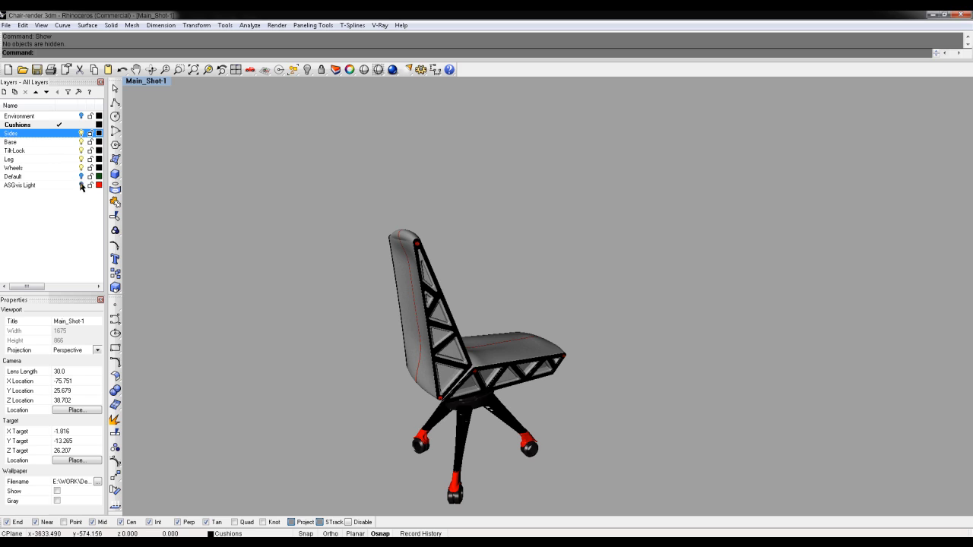
Turn on the ASGvis Light and Environment layers and show the office photo wallpaper
click(81, 185)
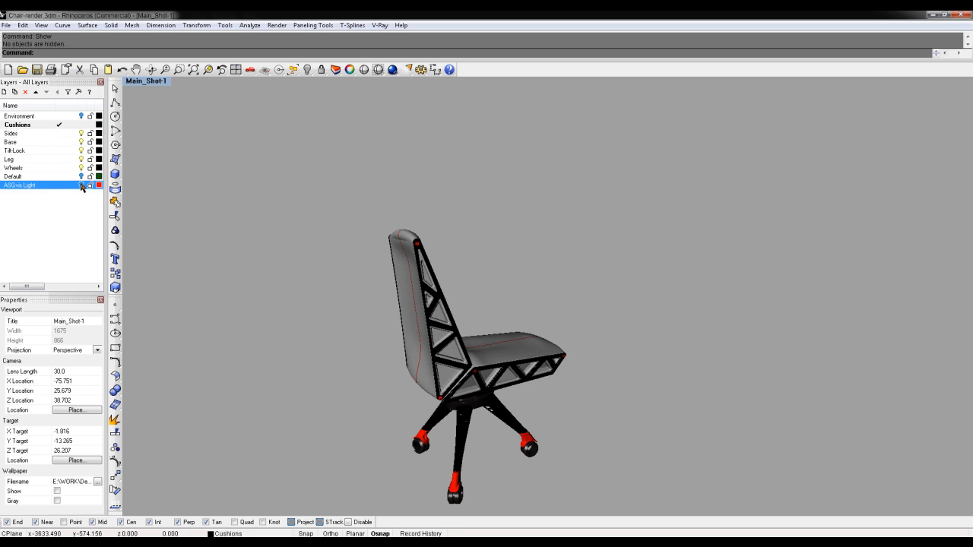
click(81, 115)
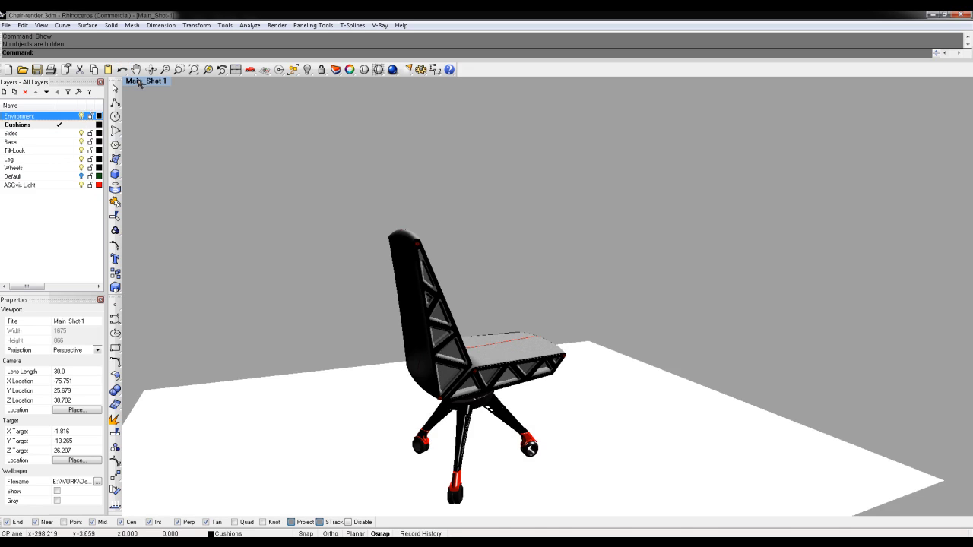
click(138, 81)
click(220, 392)
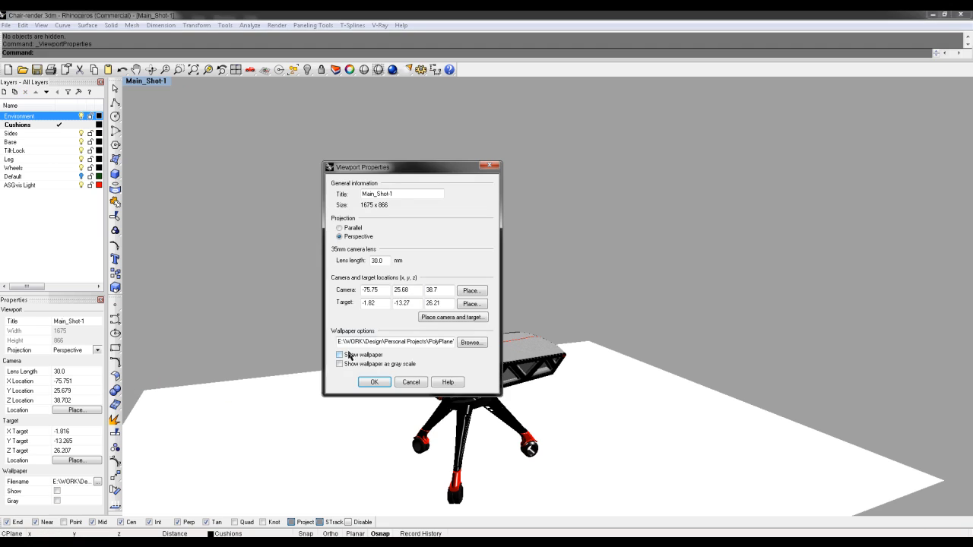
click(375, 383)
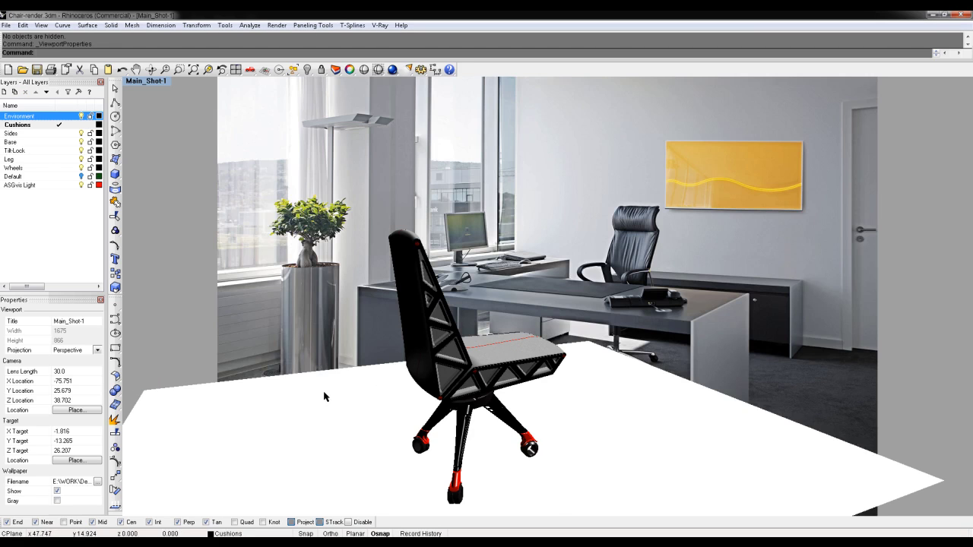
click(324, 396)
Hide the white ground plane and zoom out so the chair fits the office photo
key(ctrl+h)
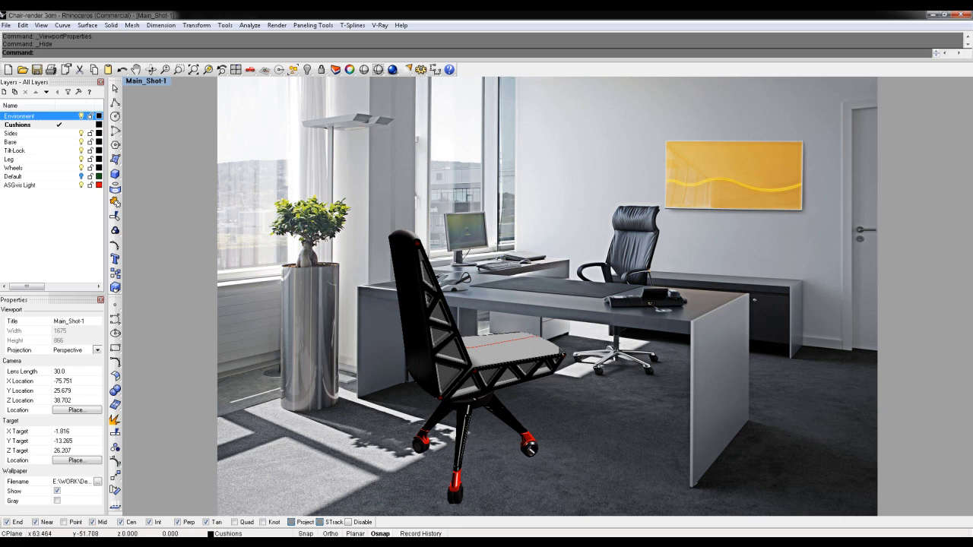
mouse_move(556, 347)
ctrl+right_down()
mouse_move(556, 355)
mouse_move(546, 350)
ctrl+right_up()
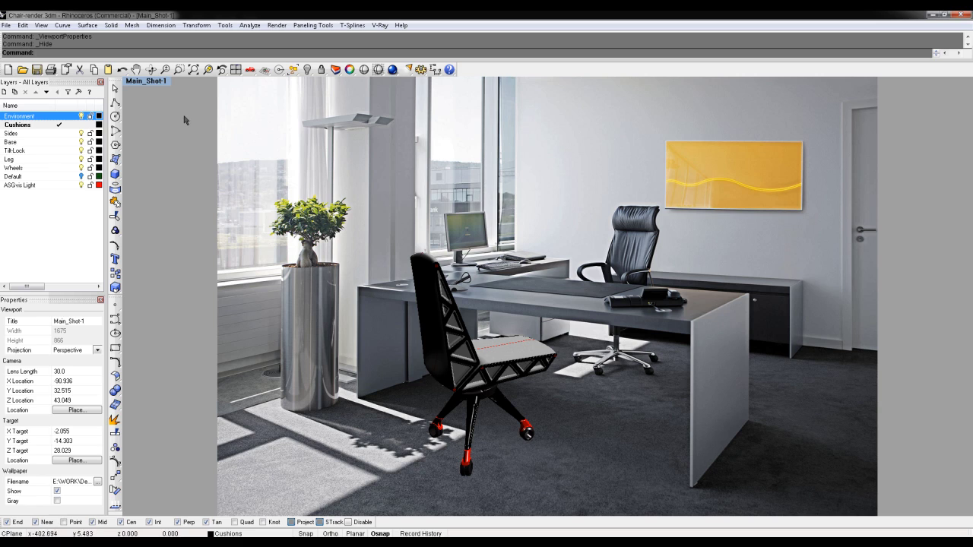
click(147, 81)
Overwrite the Main_Shot-1 named view with the current camera framing
mouse_move(197, 241)
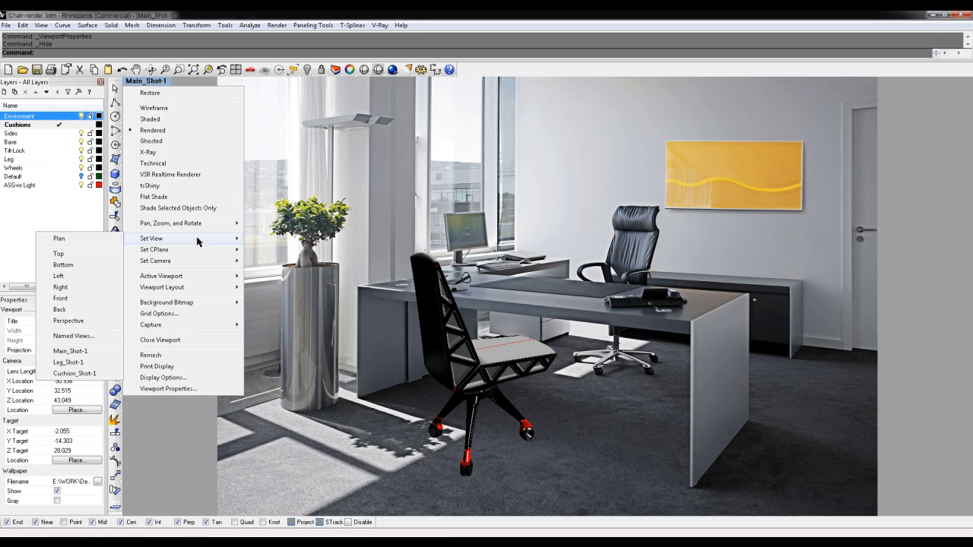
click(74, 335)
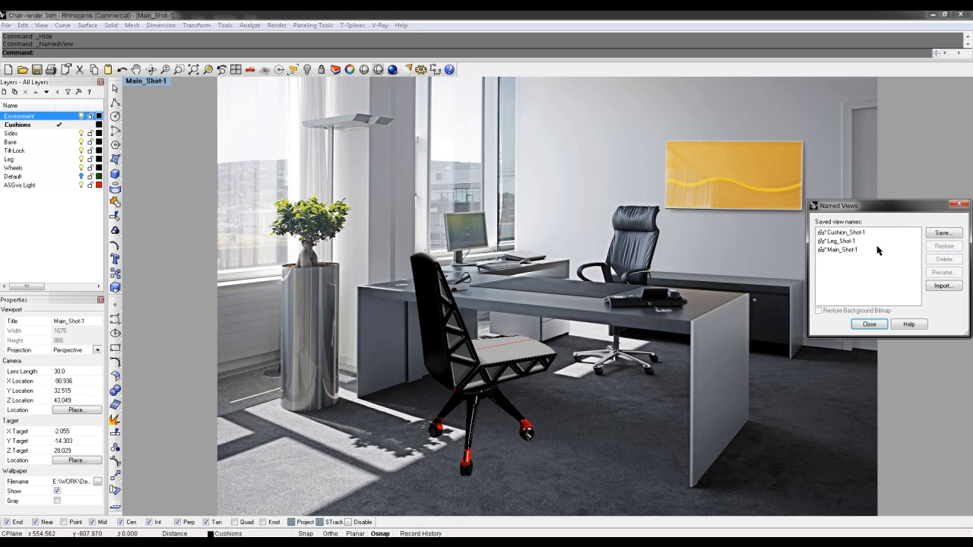
click(850, 252)
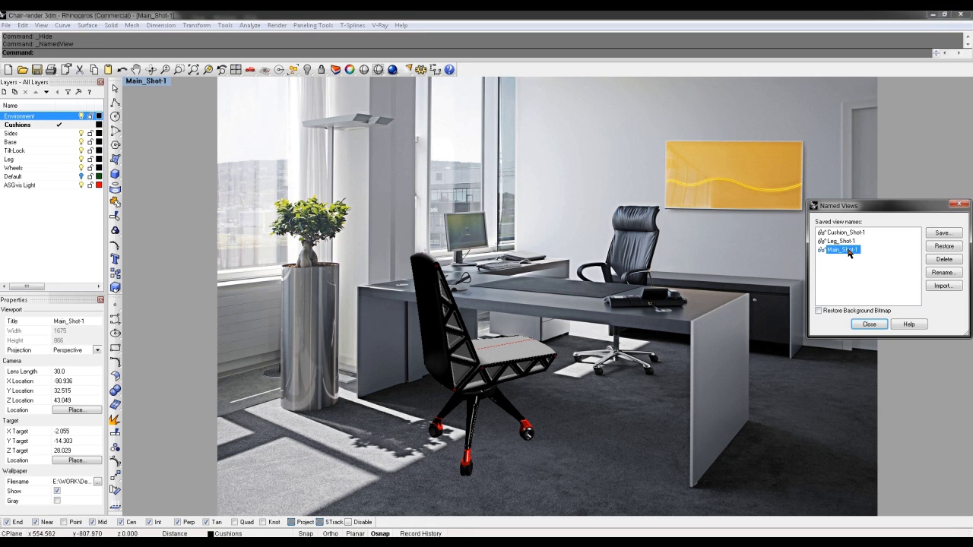
click(941, 234)
click(884, 293)
click(869, 323)
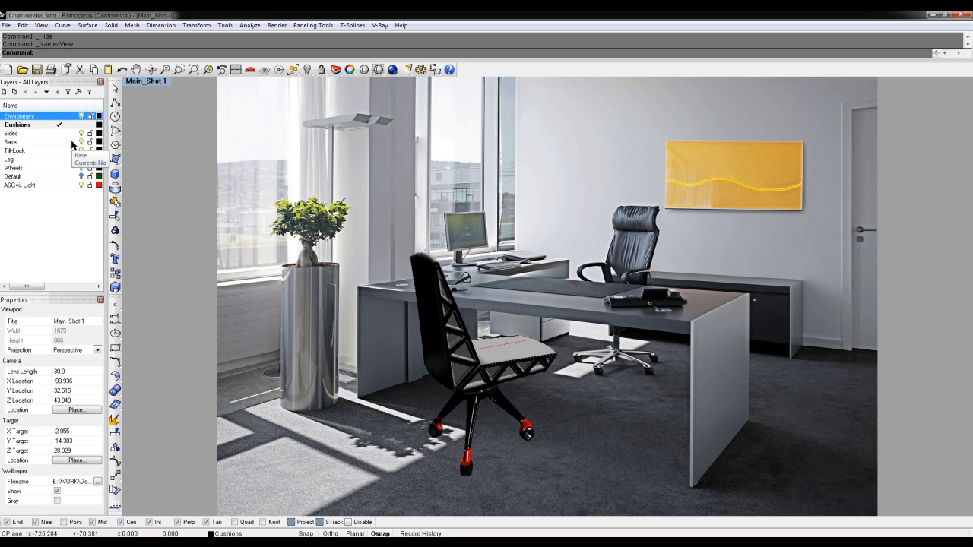
Show the ground plane again, adjust the Top view, then maximize Main_Shot-1
text(Show)
key(Return)
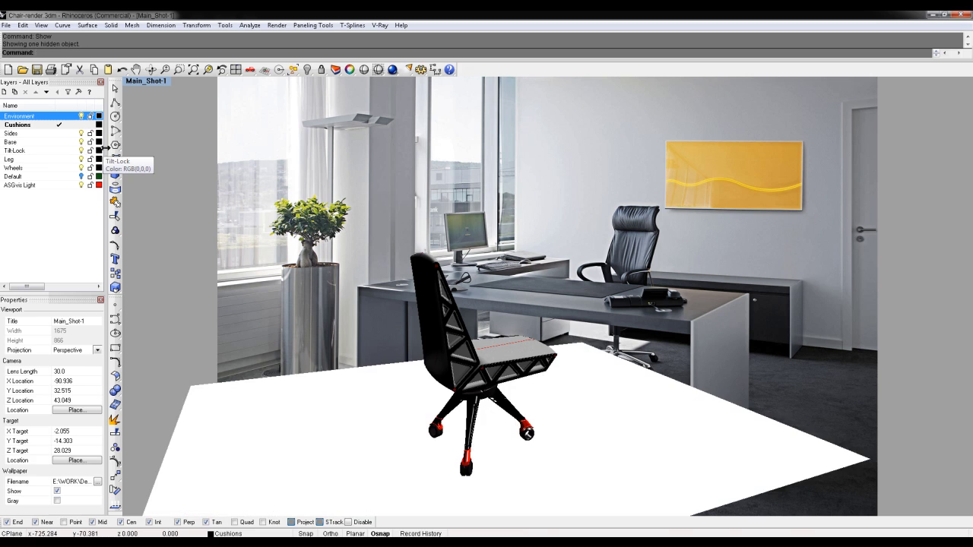
double_click(142, 84)
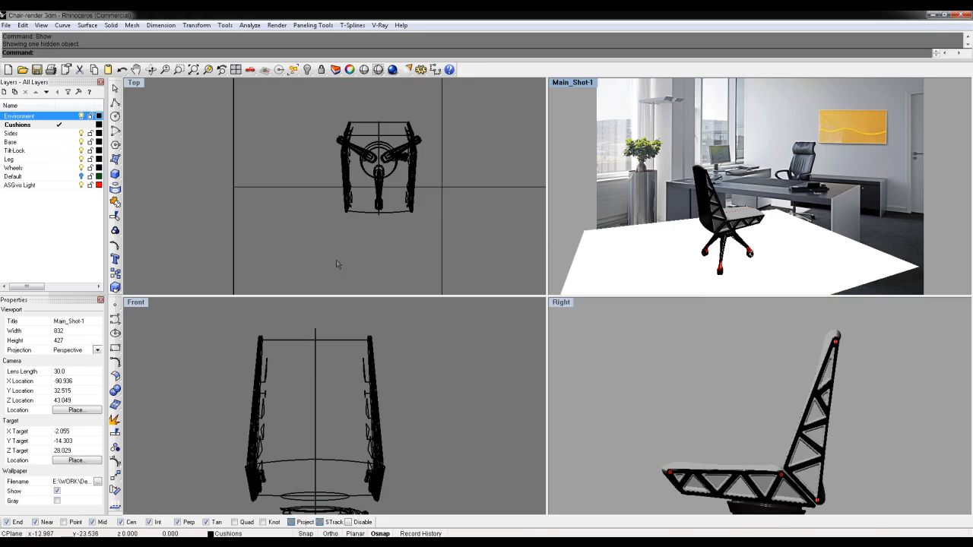
scroll(364, 251, down, 8)
right_drag(365, 248, 380, 189)
click(574, 83)
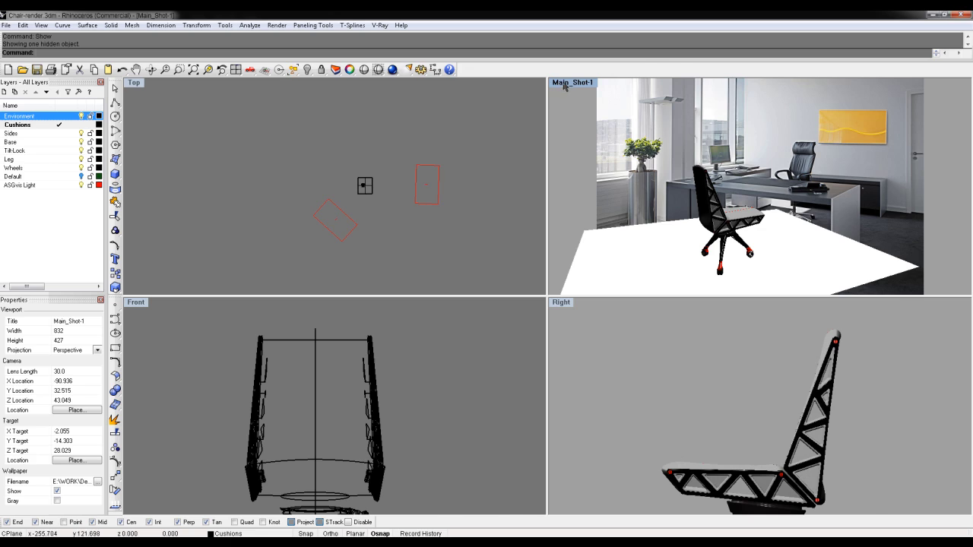
double_click(561, 82)
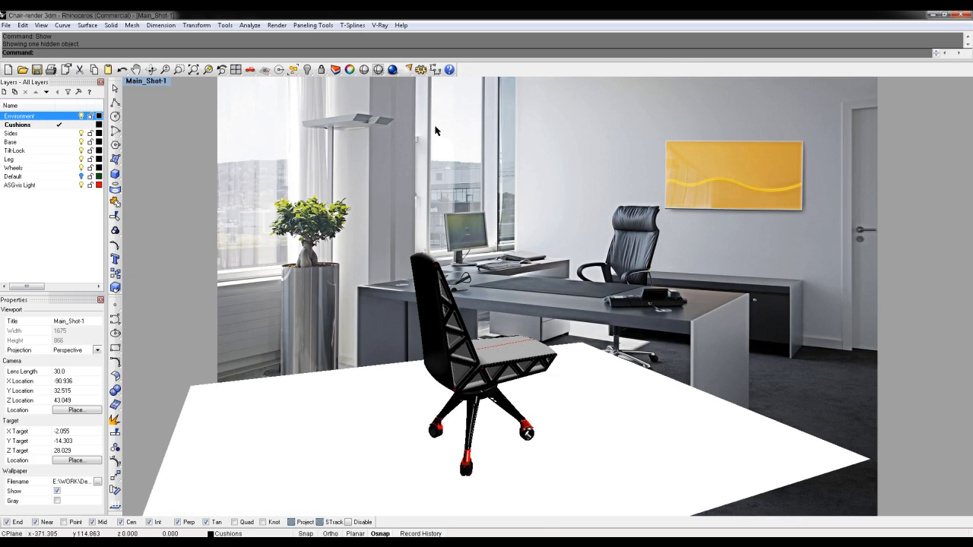